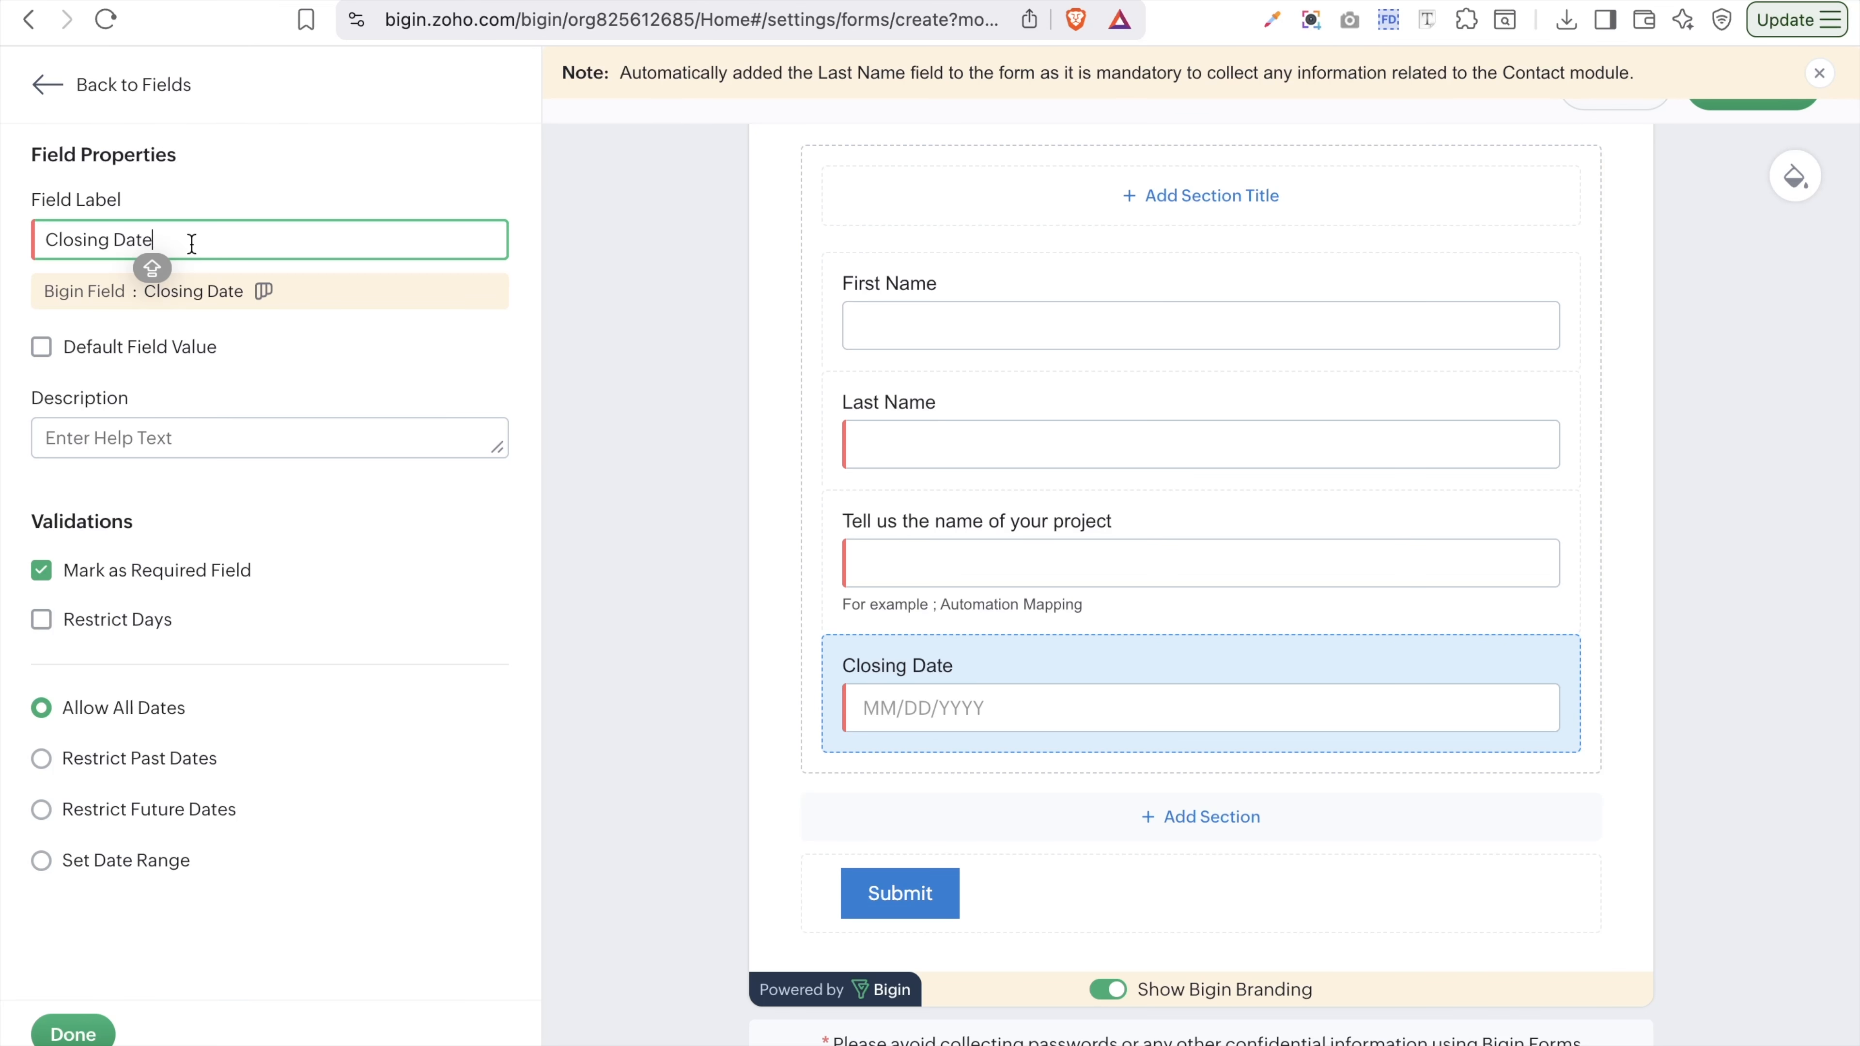
- Relabel the Closing Date field as "When will you like your project to be completed"
{"action": "key", "text": "shift+alt+Left"}
{"action": "key", "text": "shift+alt+Left"}
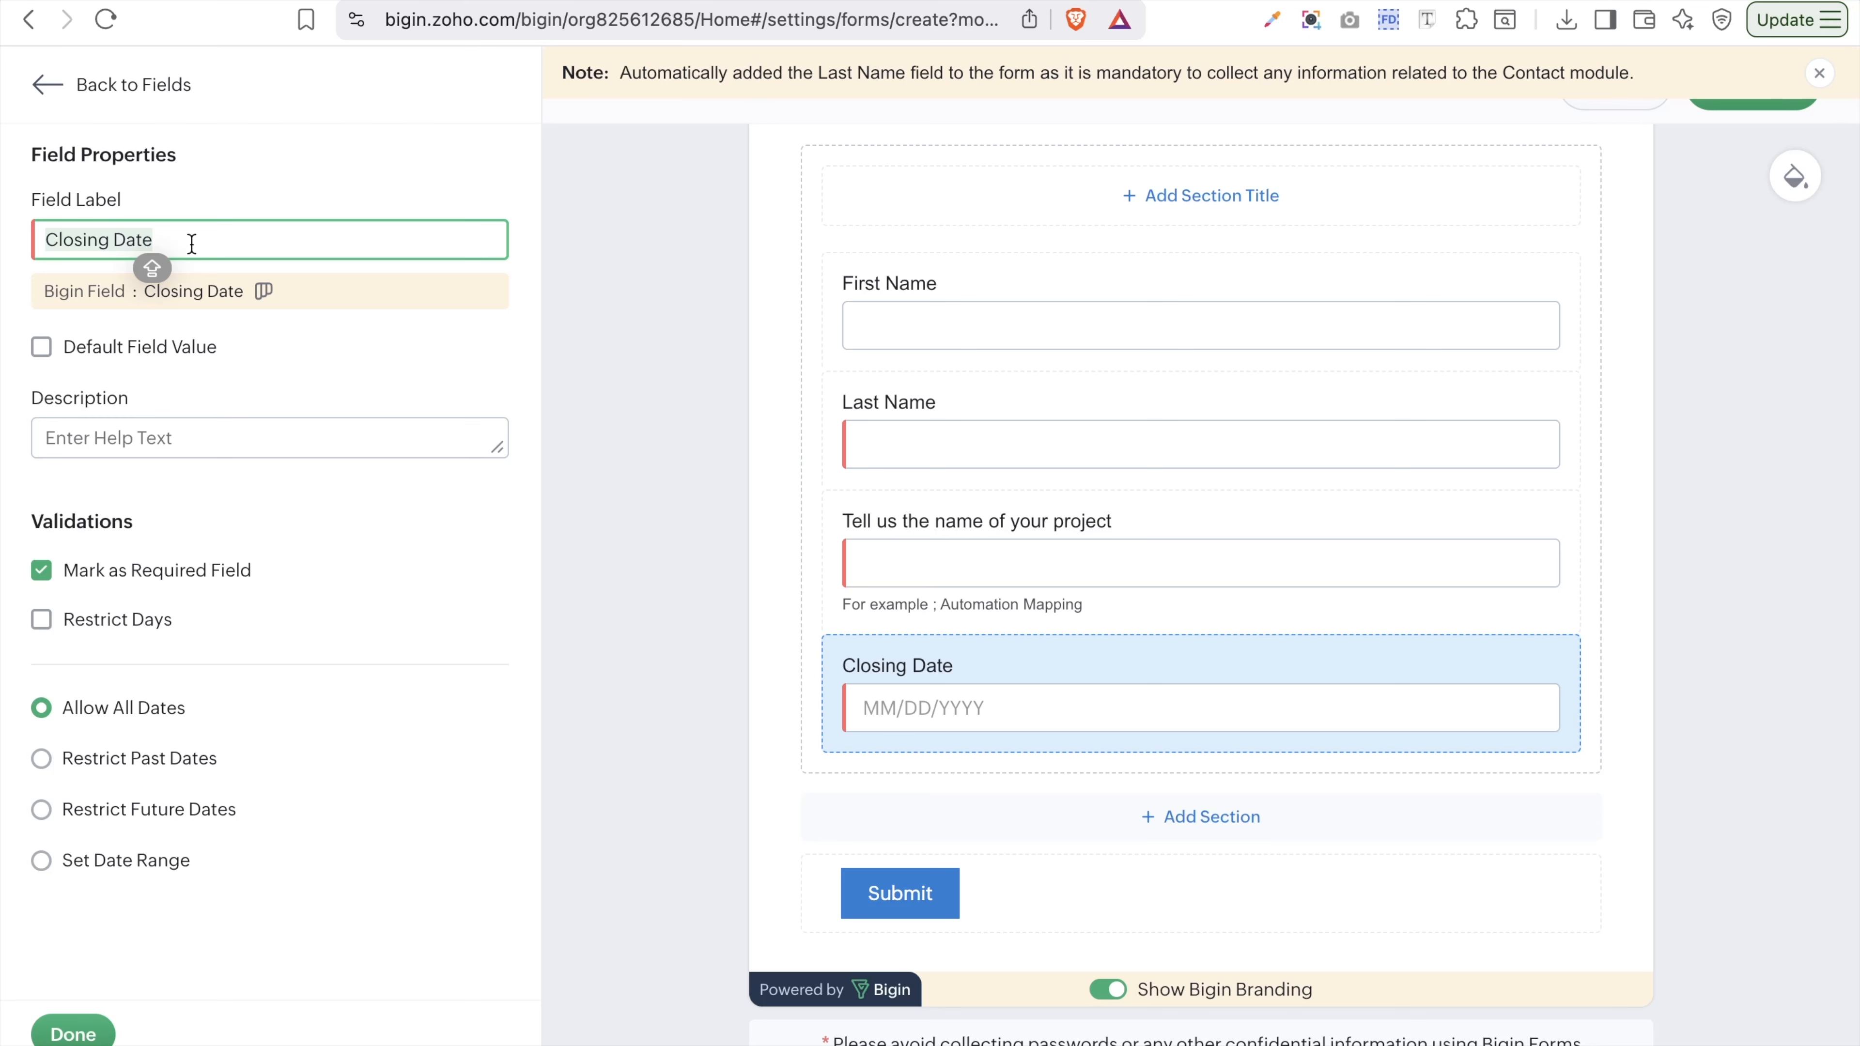
{"action": "type", "text": "When "}
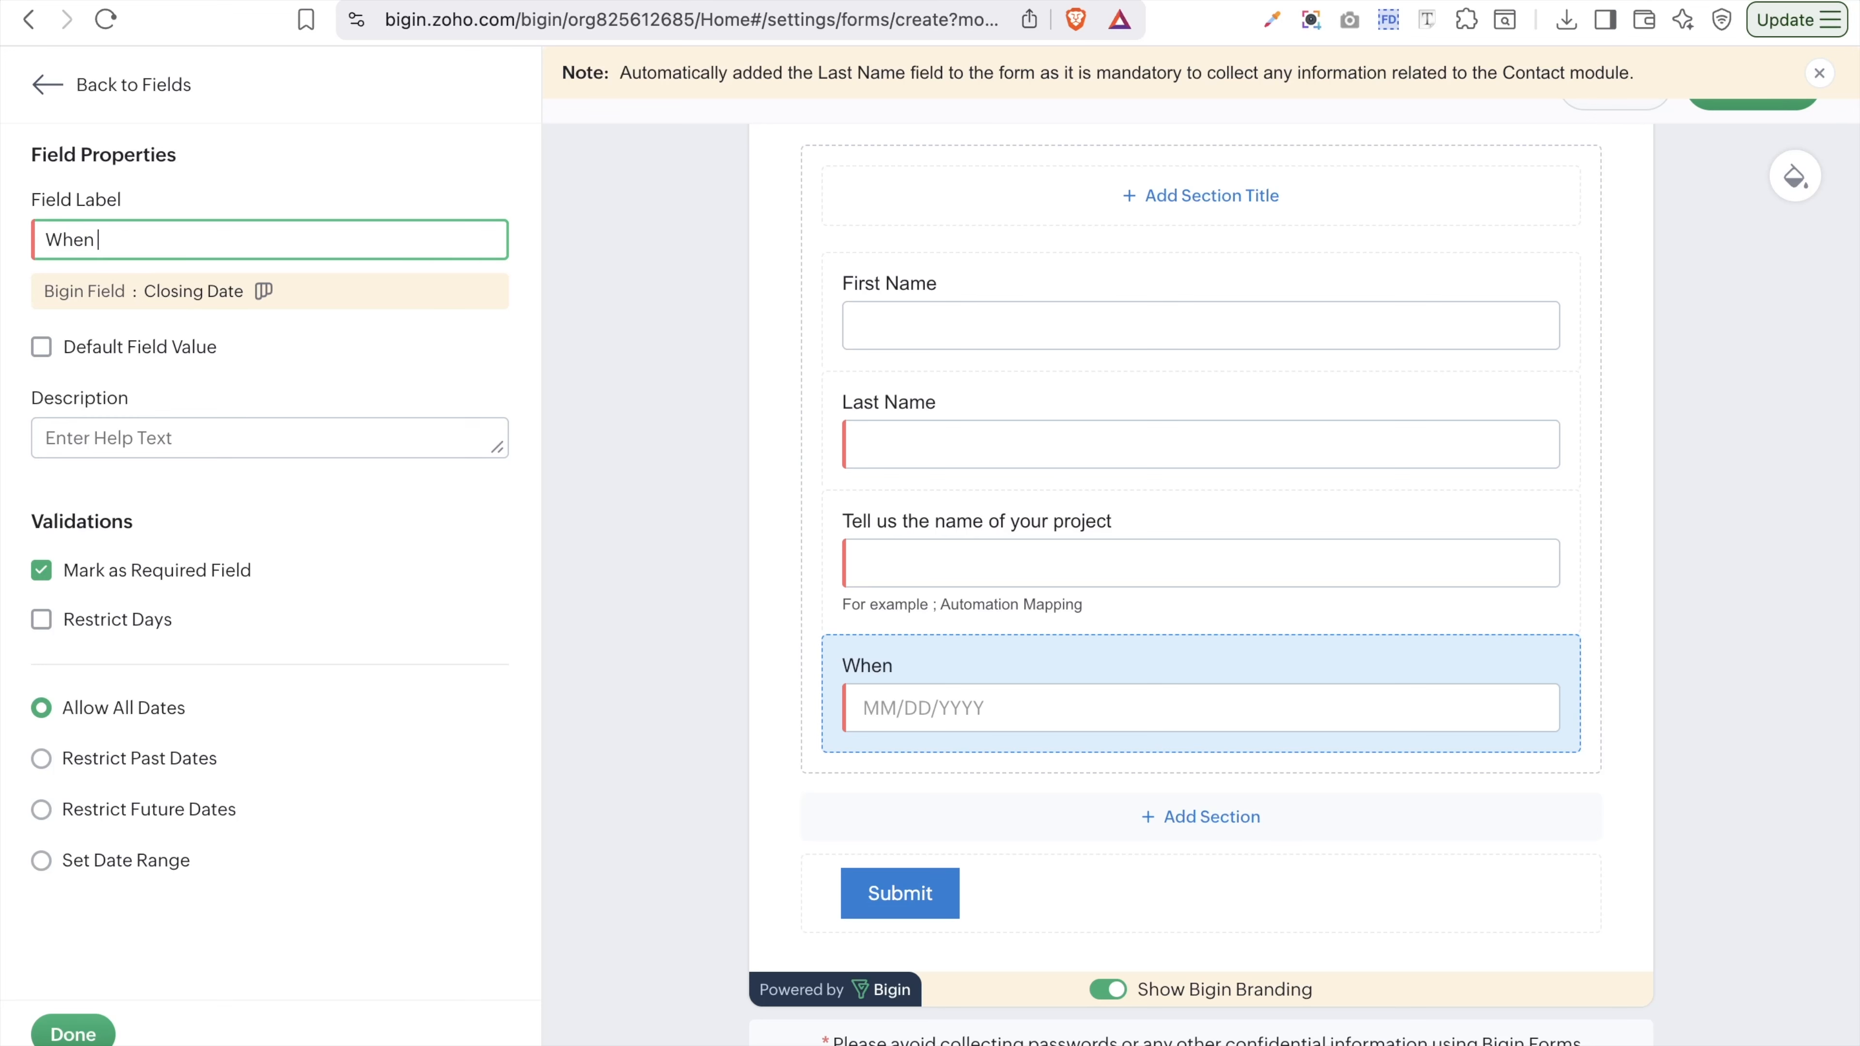
{"action": "type", "text": "will you like your project to be completed"}
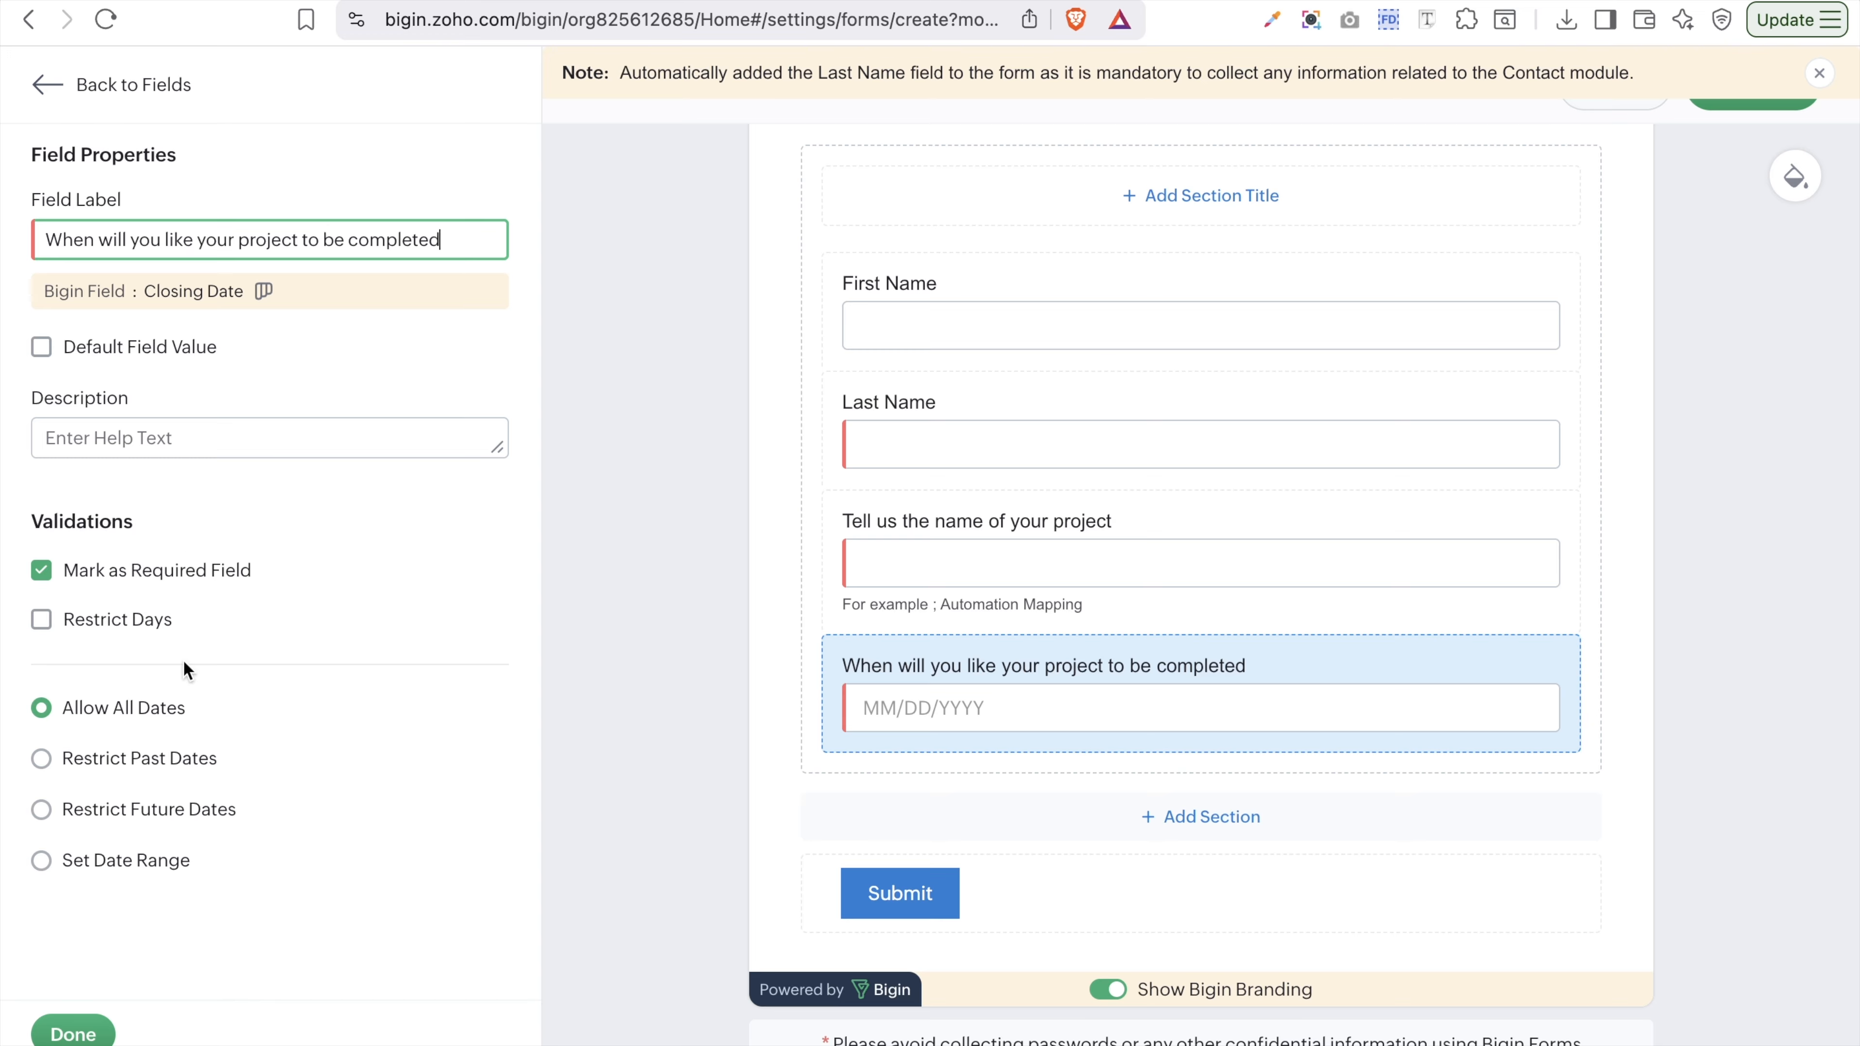
{"action": "left_click", "coordinate": [70, 768]}
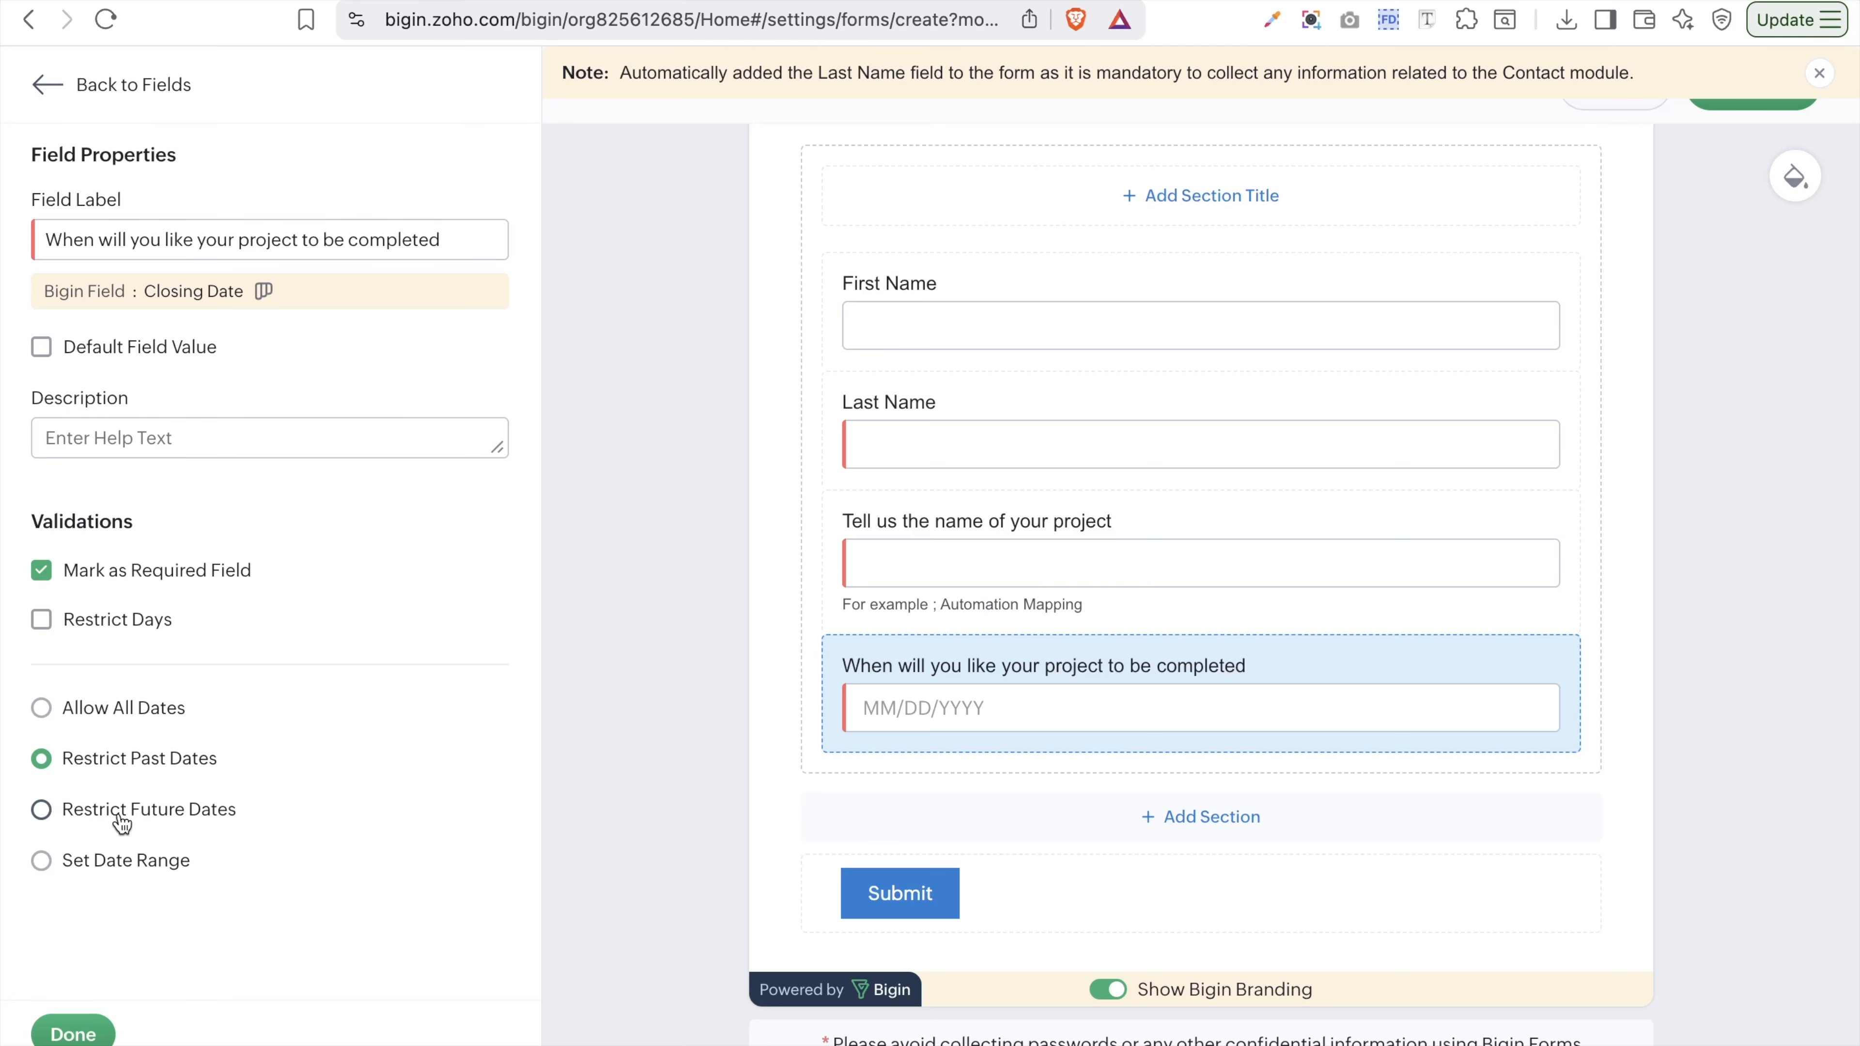
{"action": "left_click", "coordinate": [107, 870]}
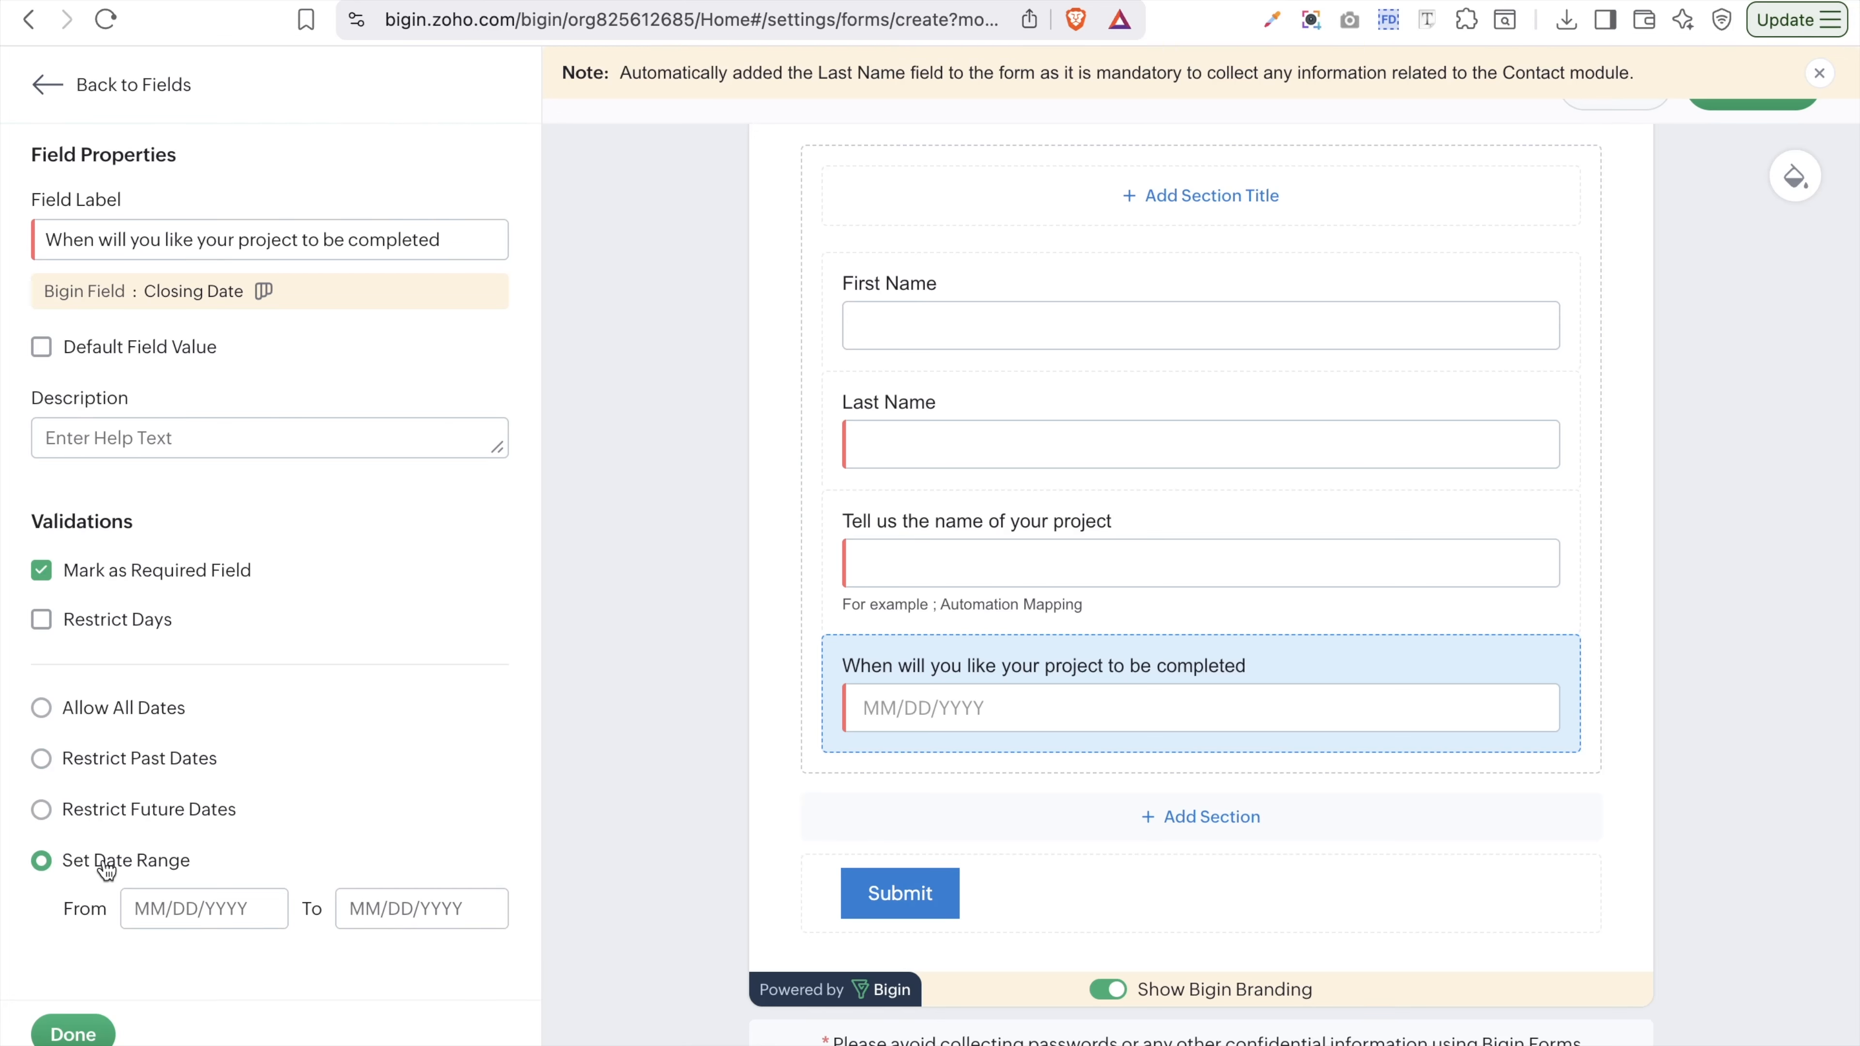
{"action": "left_click", "coordinate": [234, 920]}
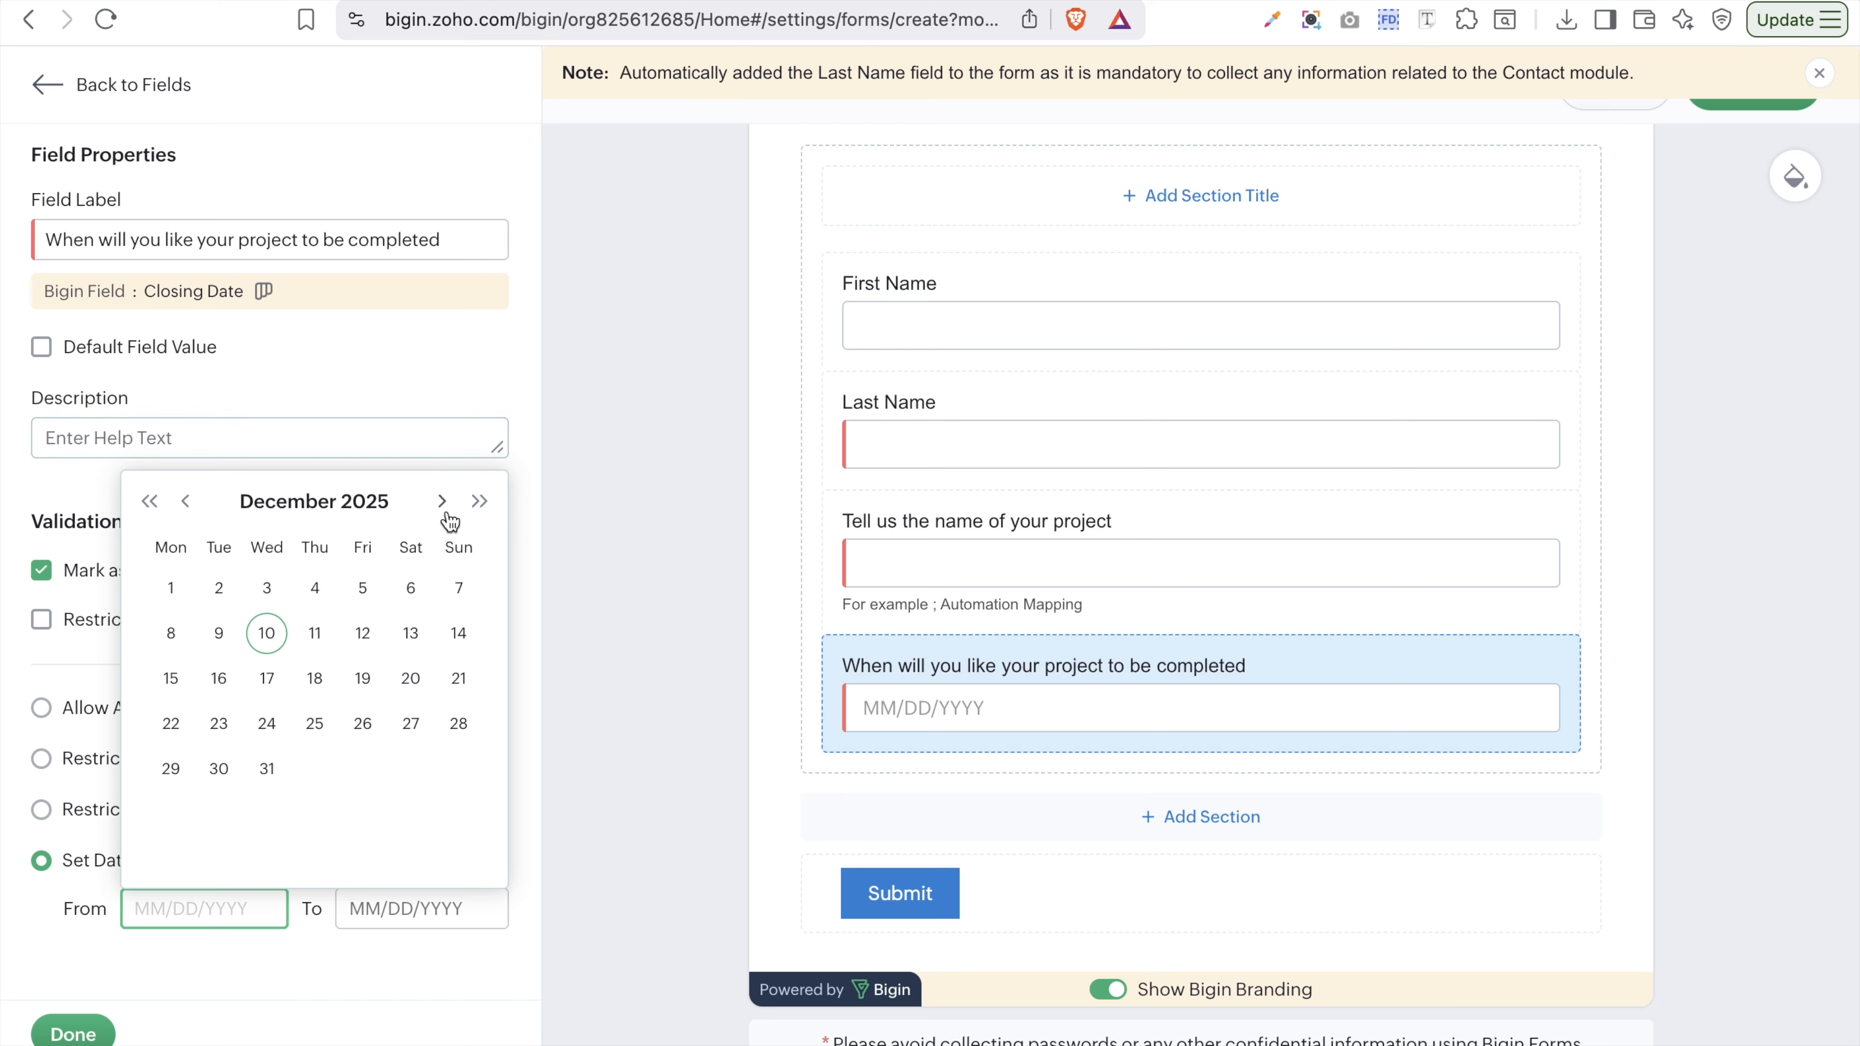
{"action": "left_click", "coordinate": [266, 635]}
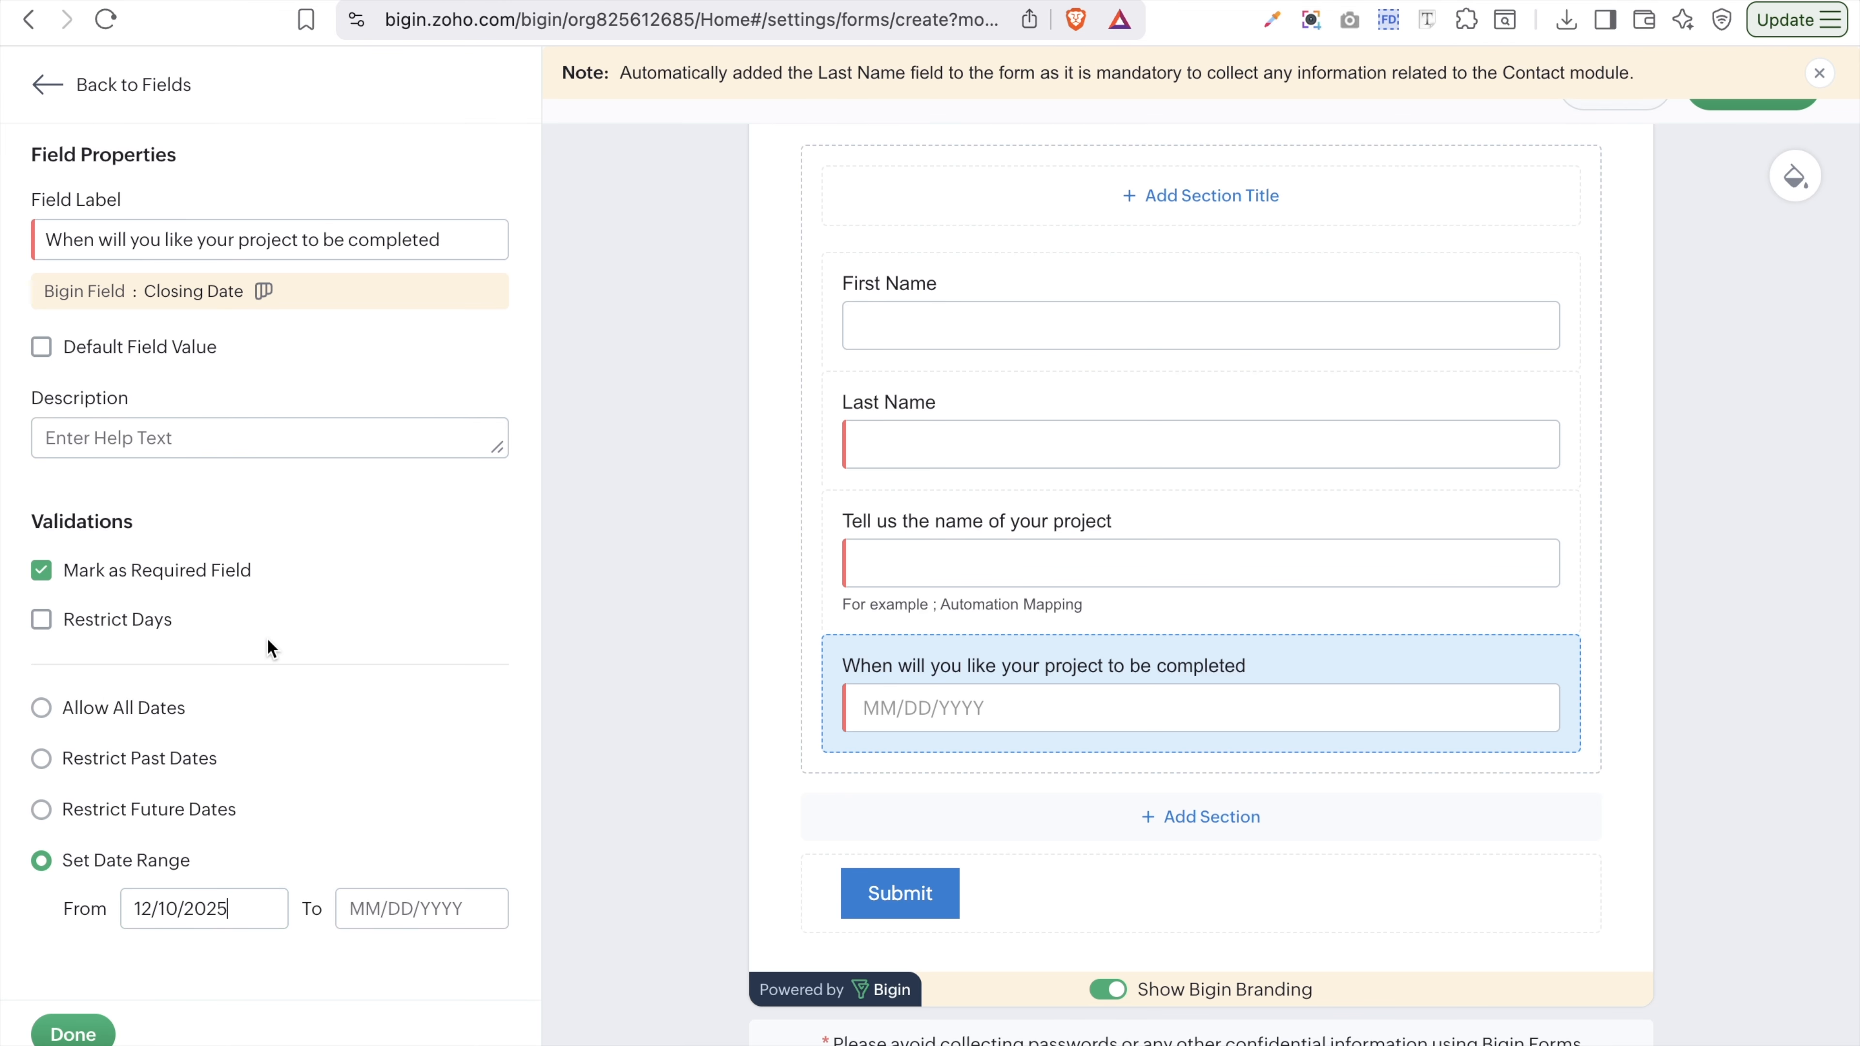
{"action": "left_click", "coordinate": [395, 910]}
{"action": "left_click", "coordinate": [694, 503]}
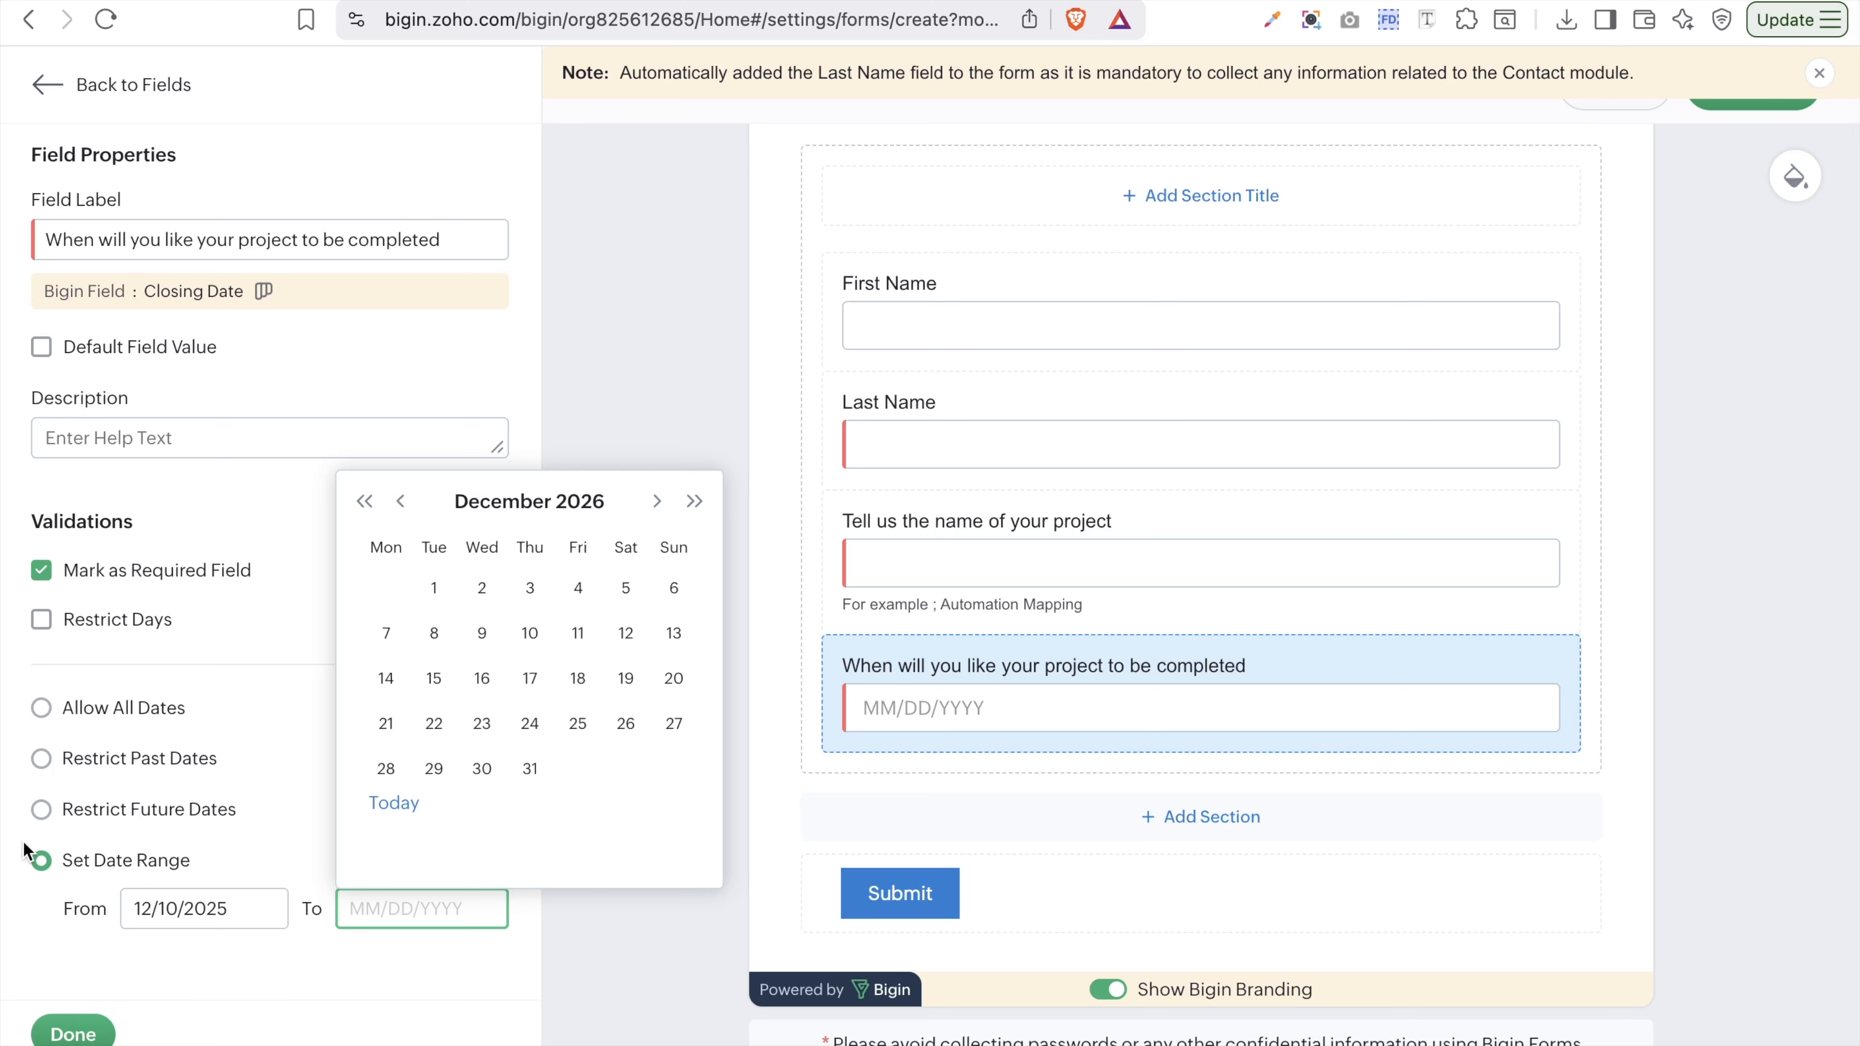
{"action": "left_click", "coordinate": [47, 772]}
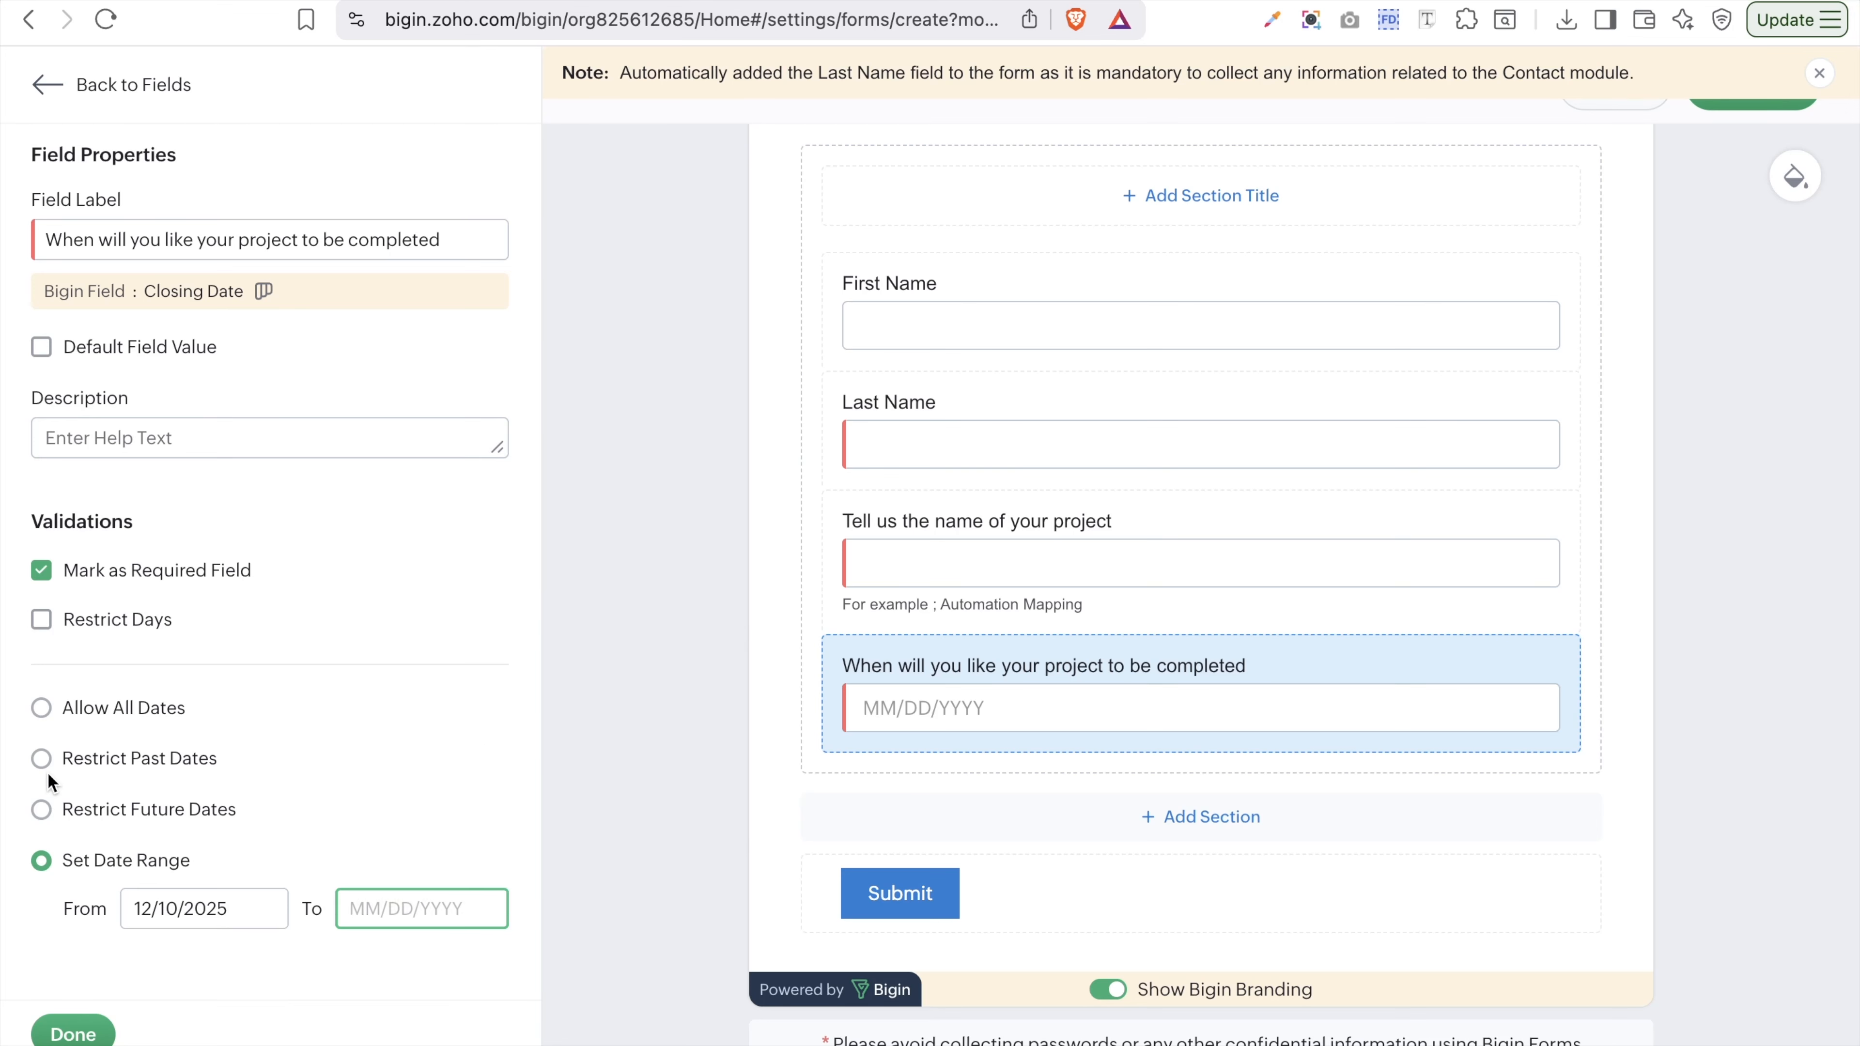
- Restrict past dates for the project completion date field and finish editing its properties
{"action": "left_click", "coordinate": [43, 763]}
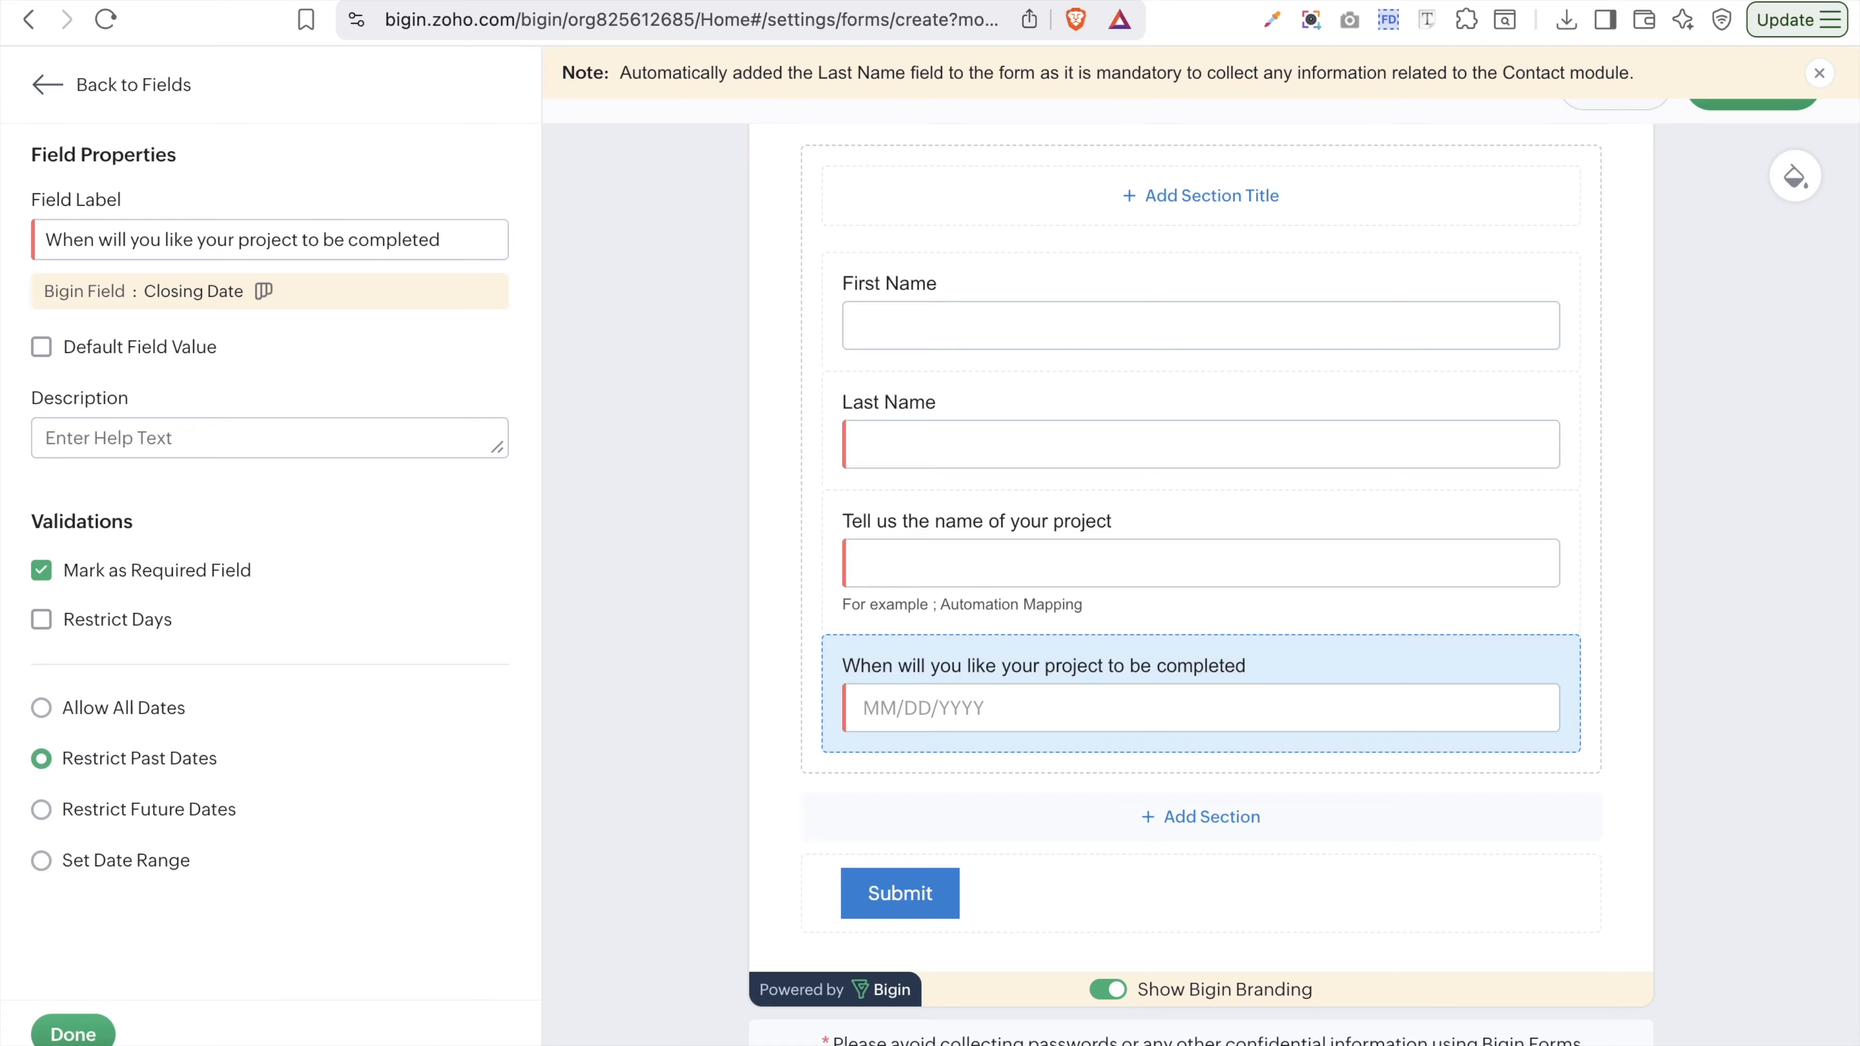
{"action": "left_click", "coordinate": [73, 1033]}
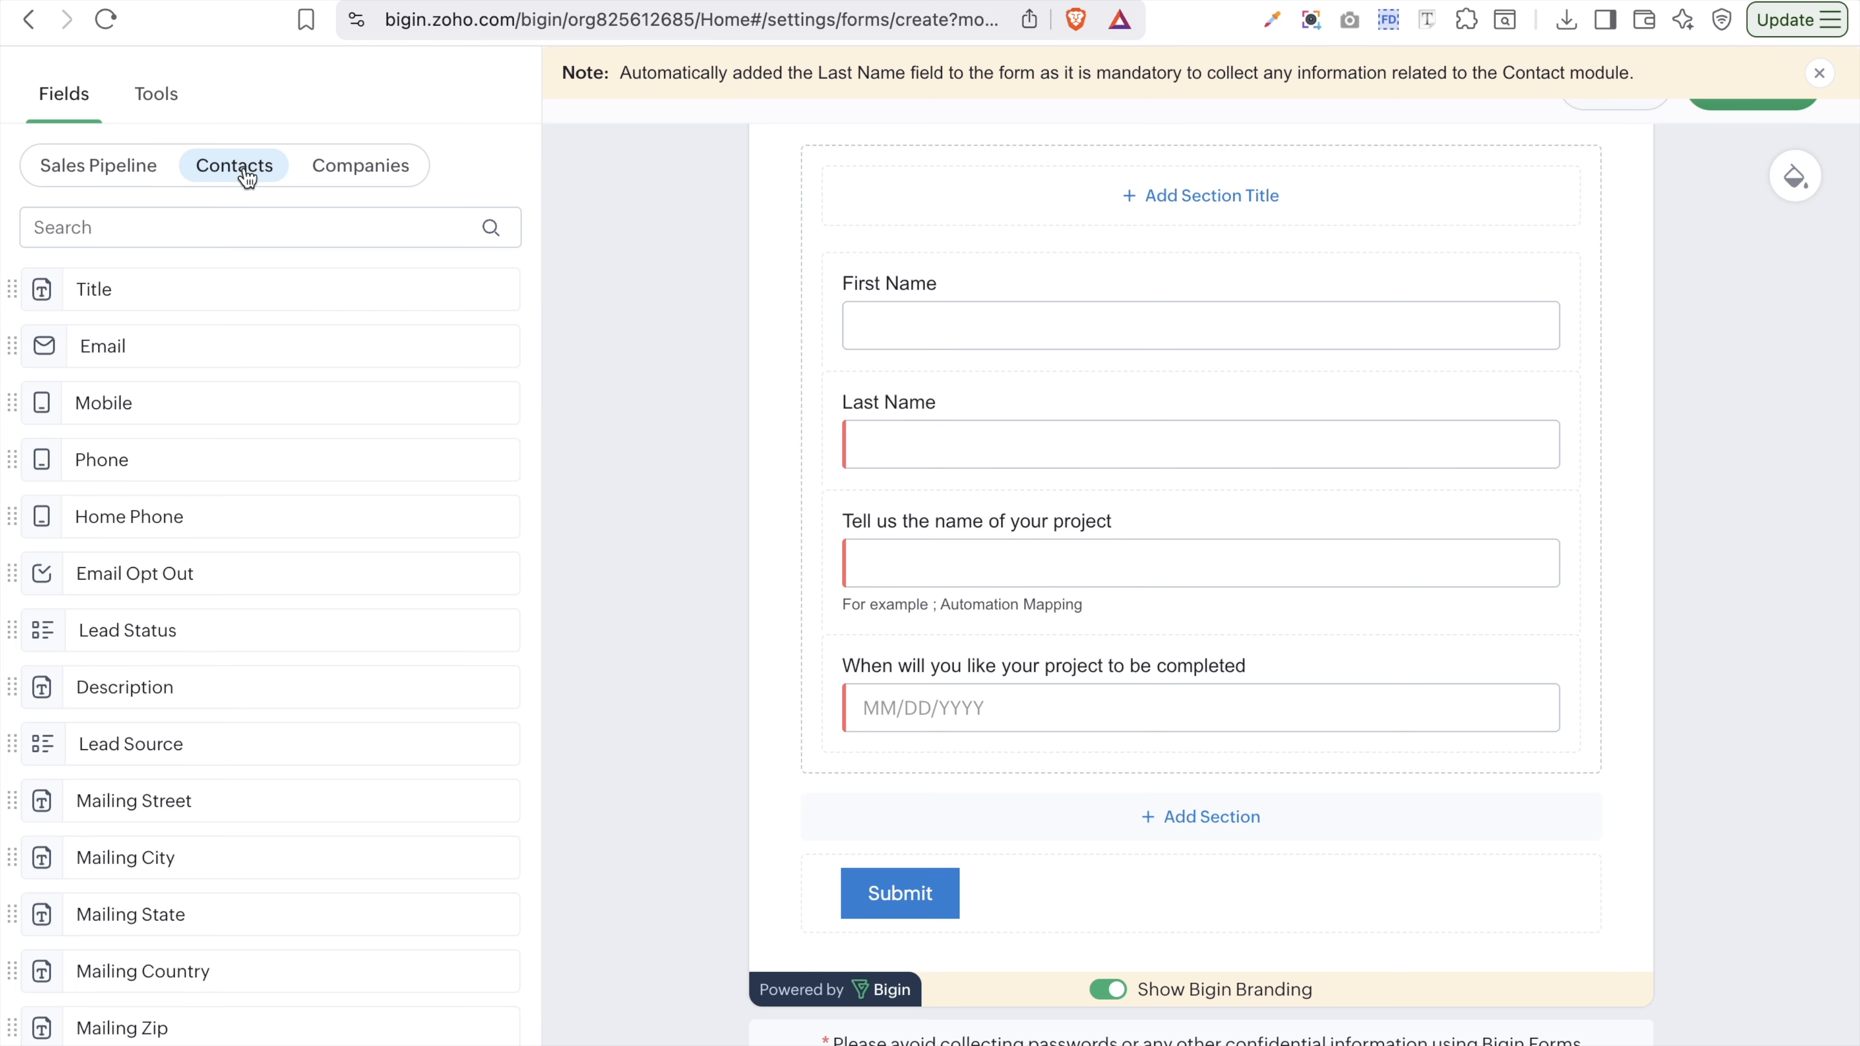
- Add the contact fields Mailing Street, Mailing City, Mailing State and Mailing Country below the project completion date field
{"action": "scroll", "coordinate": [168, 601], "scroll_direction": "down", "scroll_amount": 3}
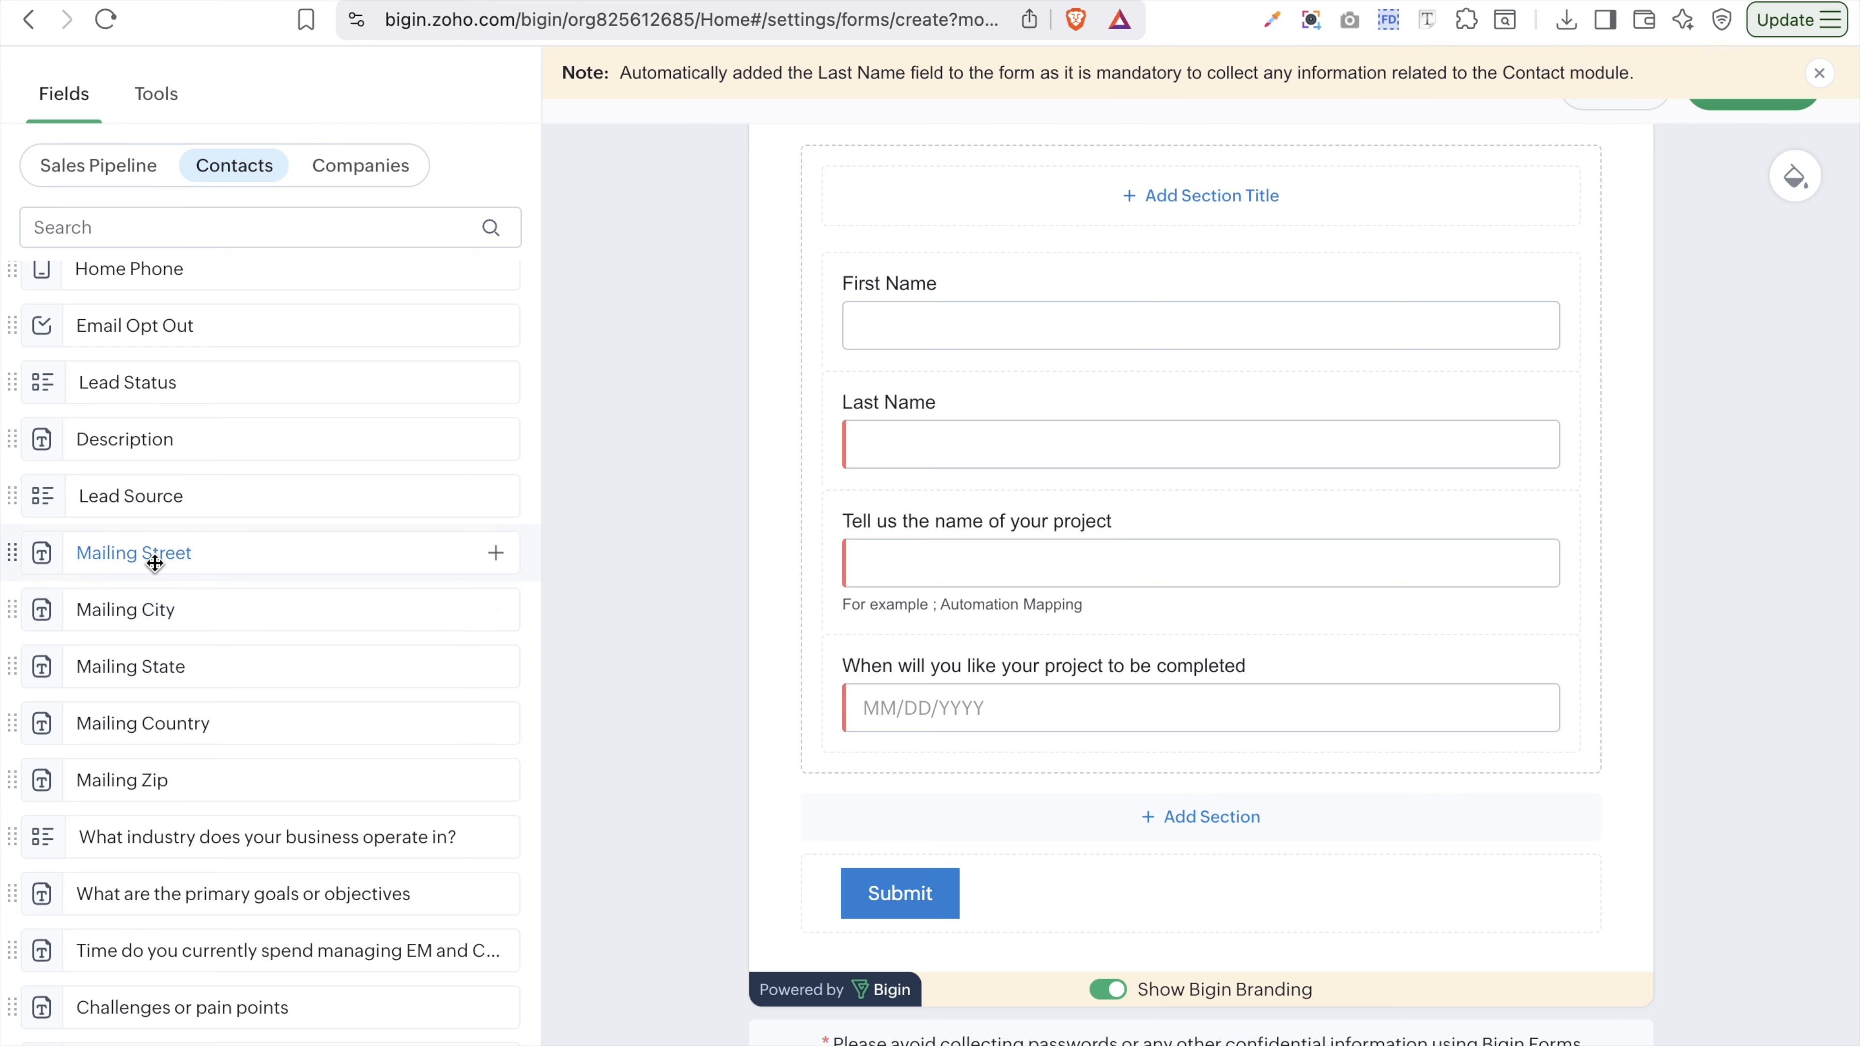
{"action": "left_click_drag", "start_coordinate": [154, 563], "coordinate": [1395, 747]}
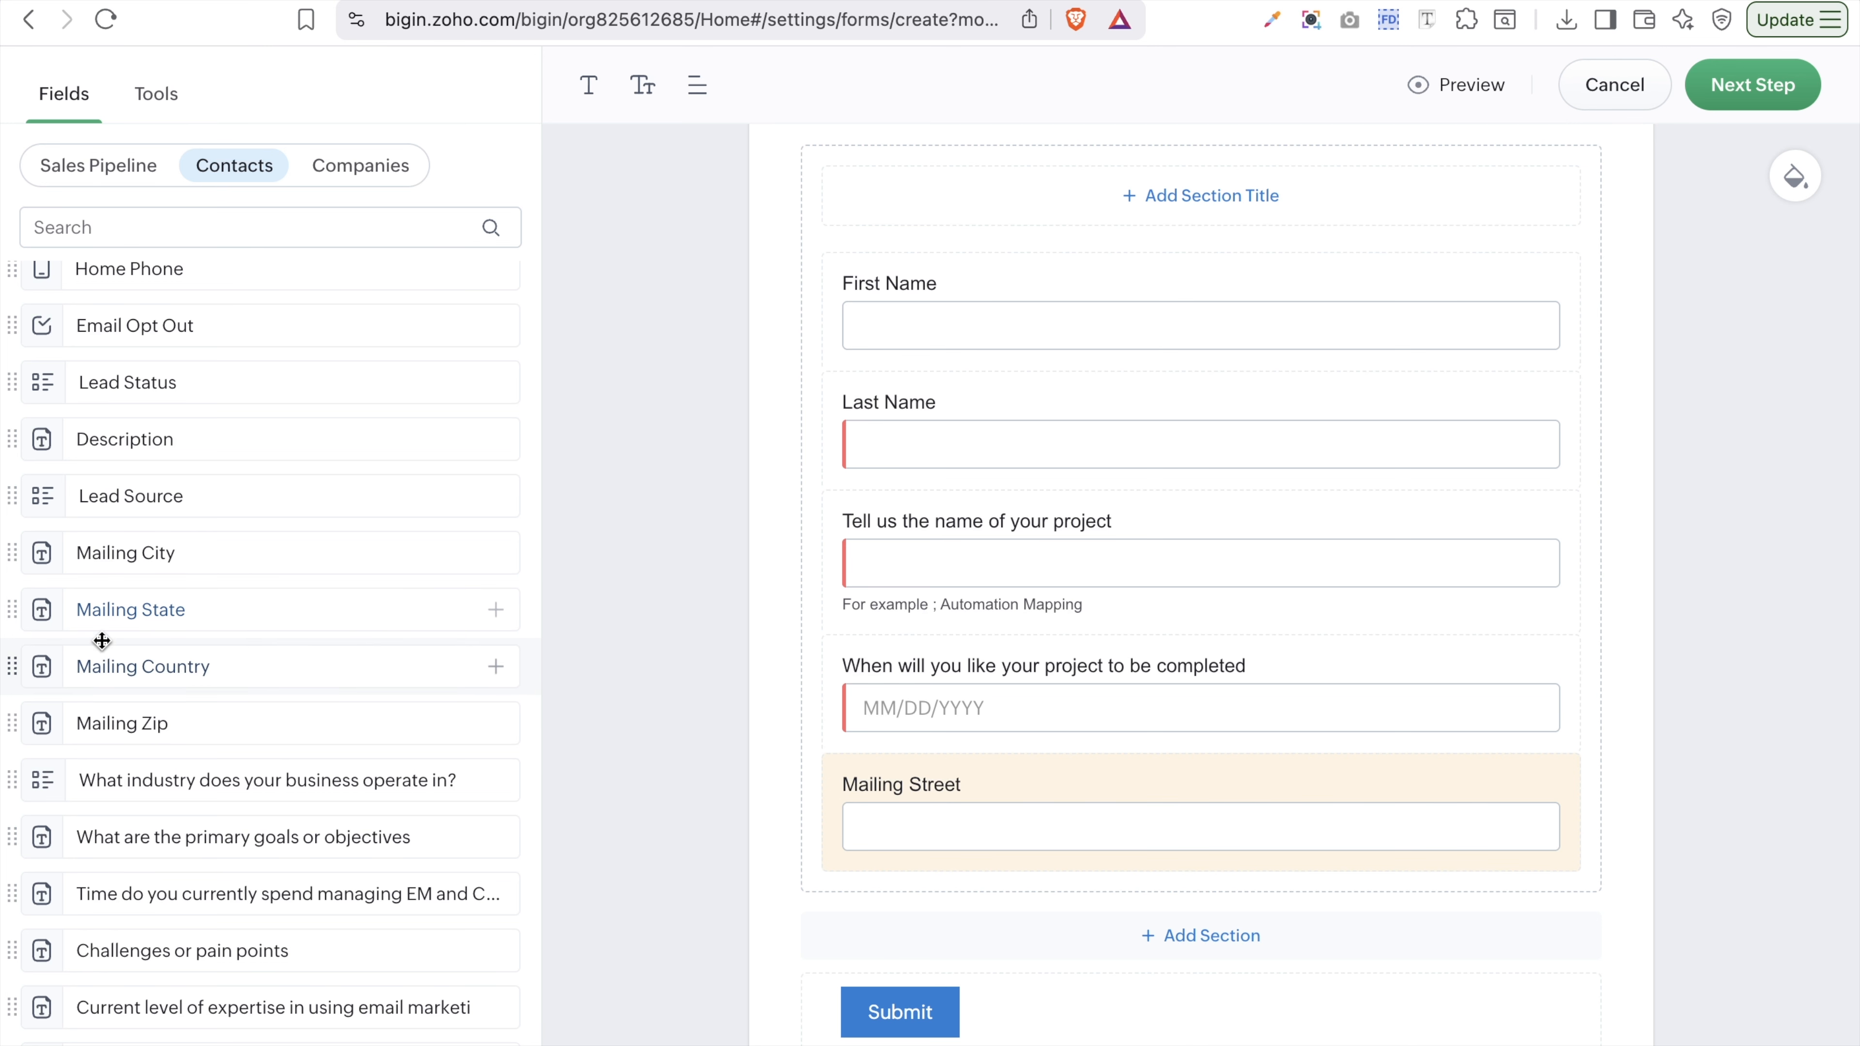
{"action": "left_click_drag", "start_coordinate": [104, 559], "coordinate": [1212, 934]}
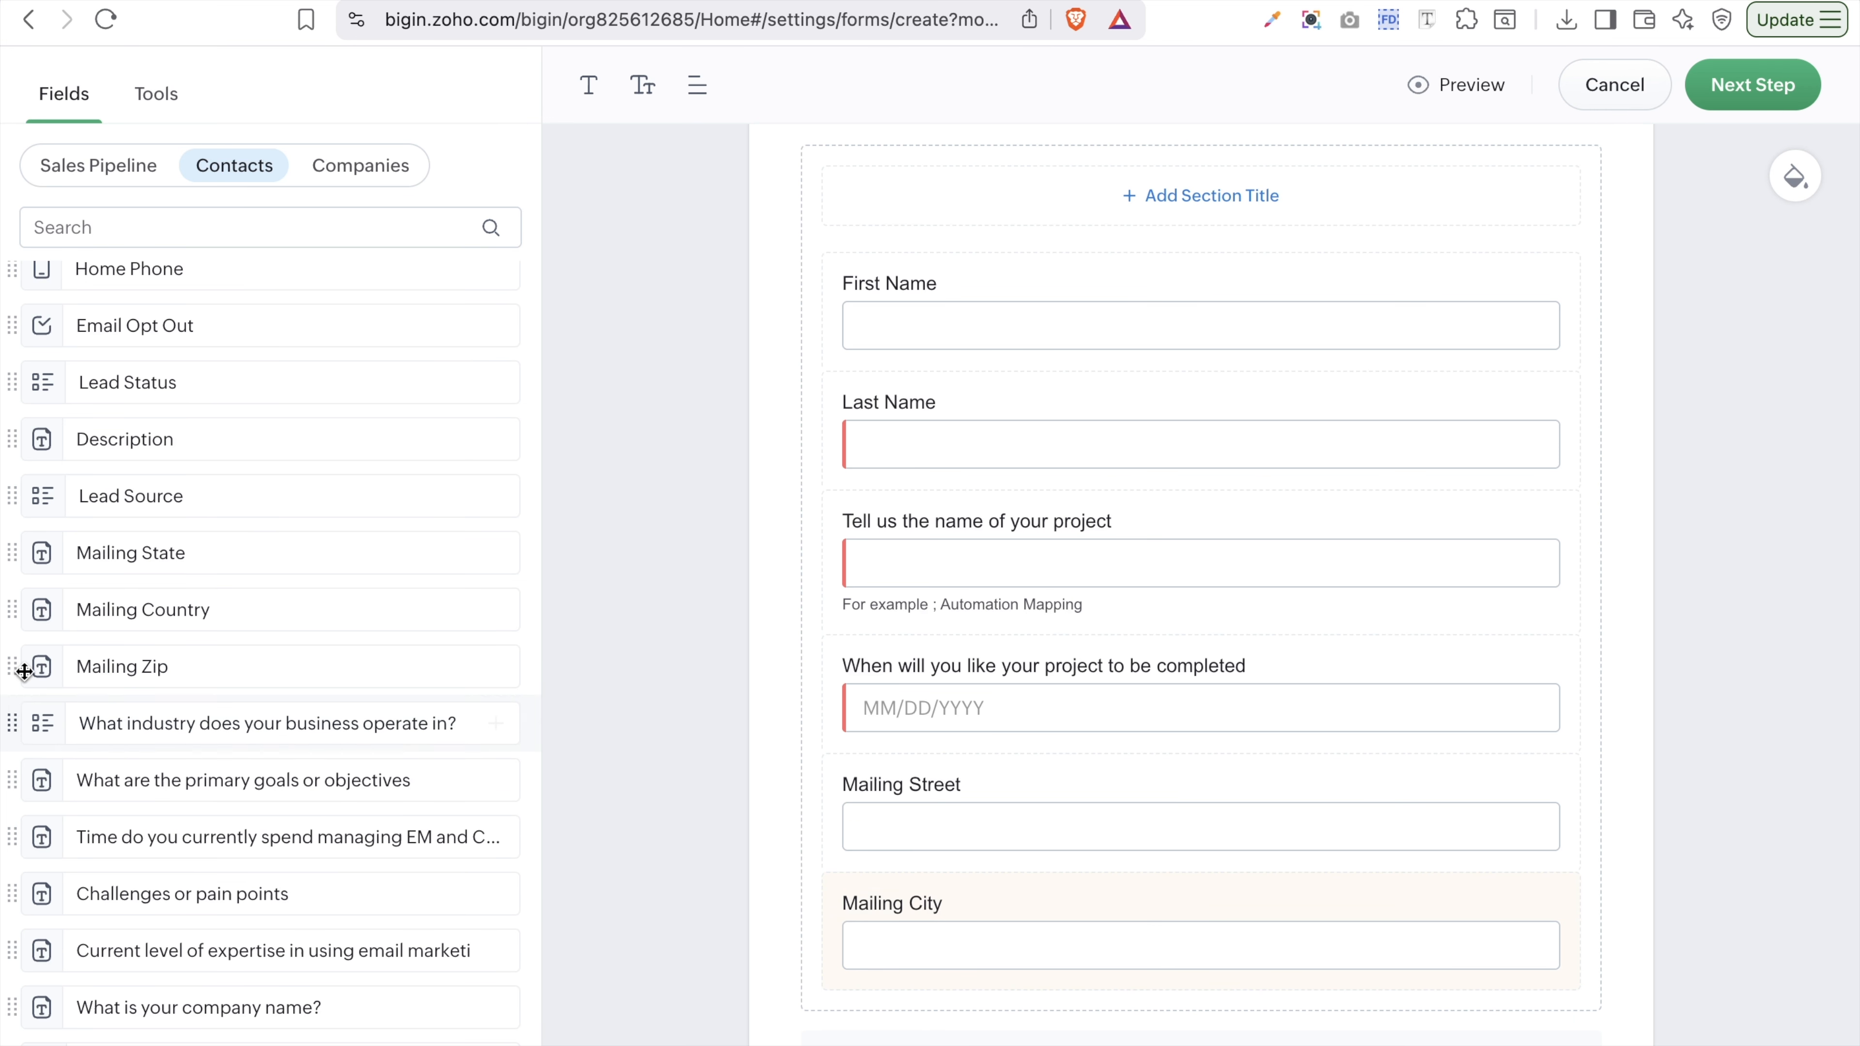
{"action": "left_click_drag", "start_coordinate": [156, 567], "coordinate": [1310, 1040]}
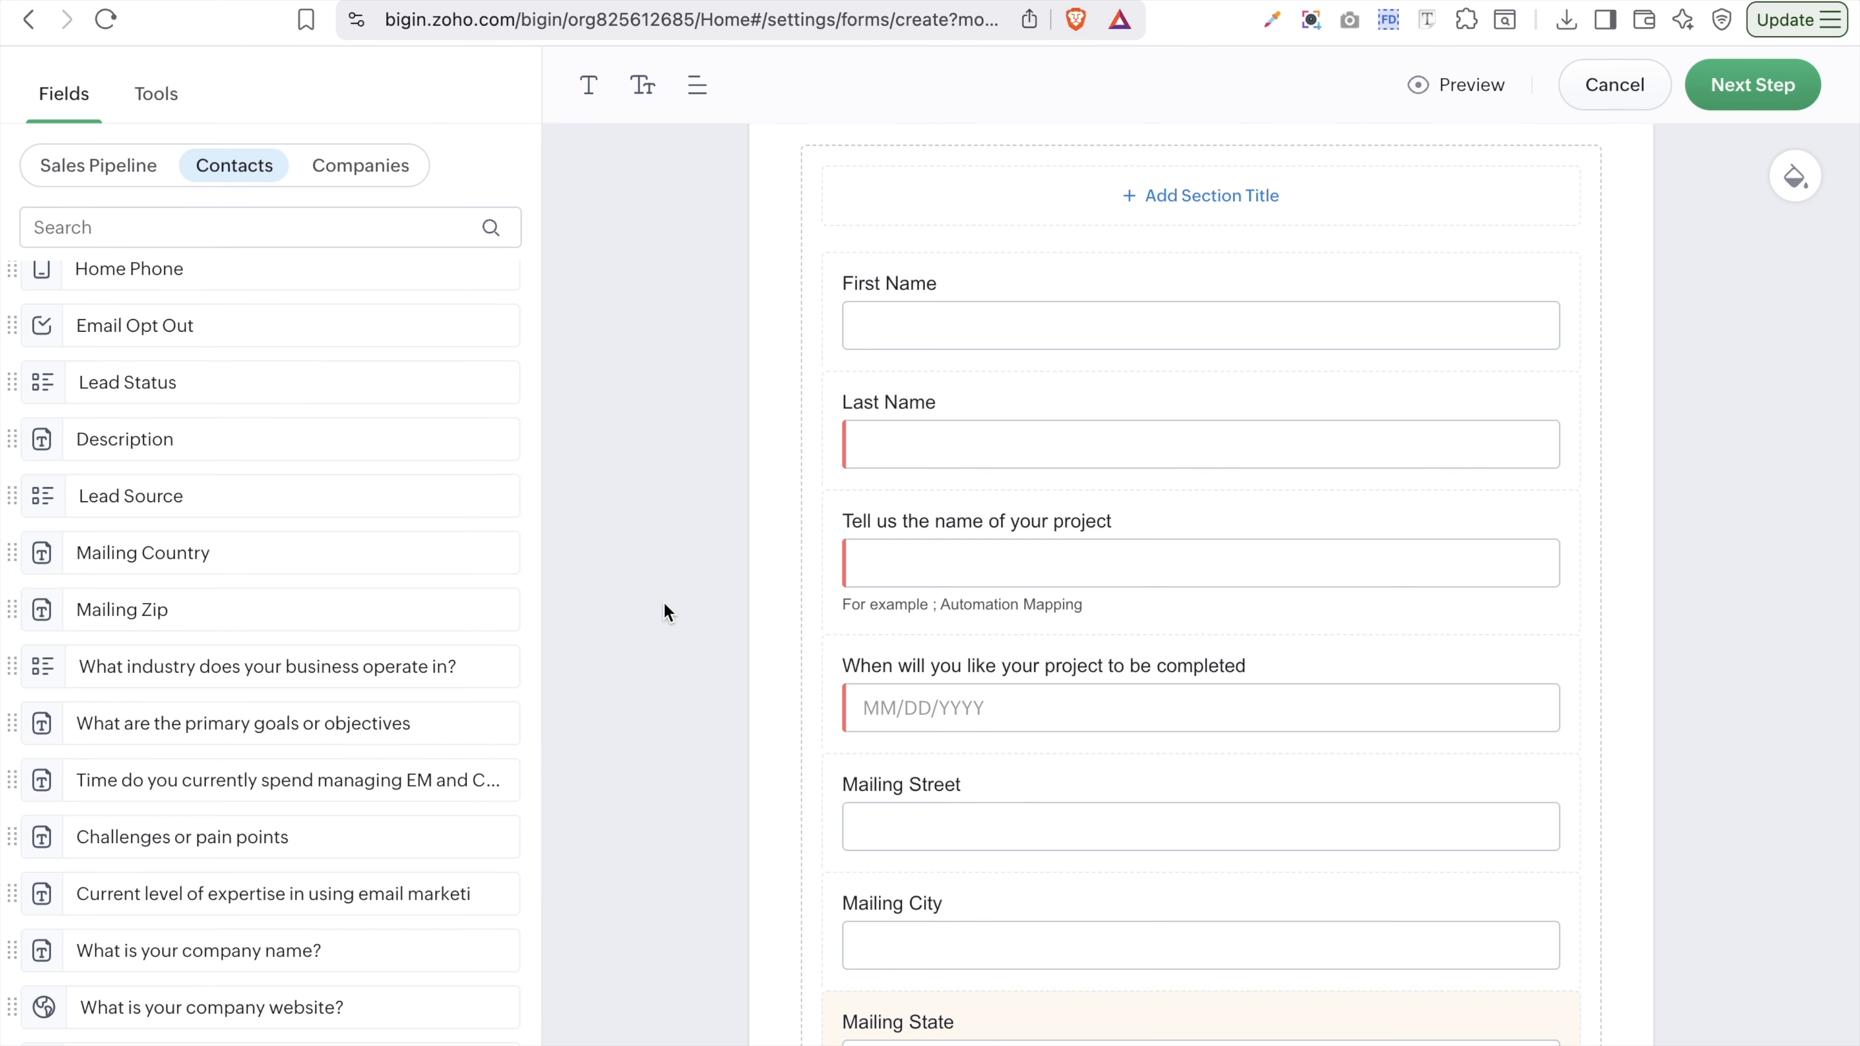
{"action": "scroll", "coordinate": [976, 663], "scroll_direction": "down", "scroll_amount": 5}
{"action": "left_click_drag", "start_coordinate": [137, 553], "coordinate": [1262, 731]}
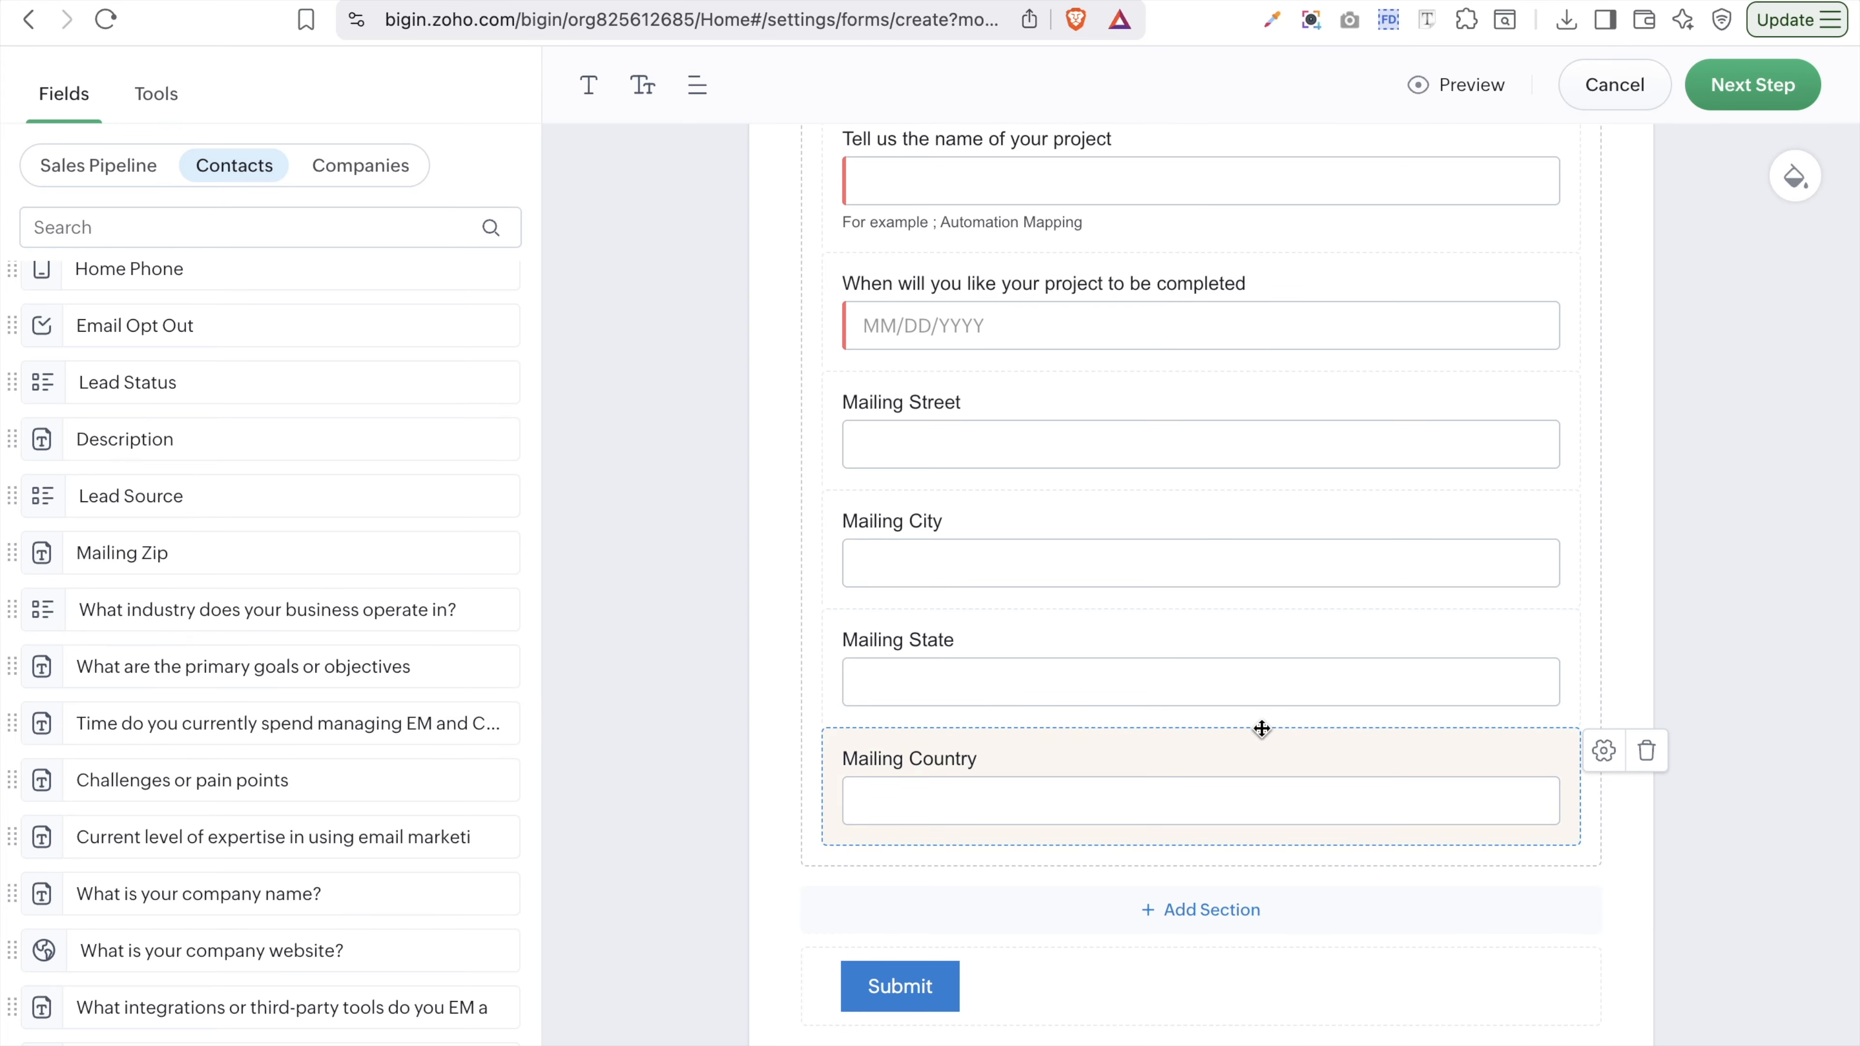
- Relabel the Mailing Street field as "Your Address" and mark it as required
{"action": "left_click", "coordinate": [1604, 396]}
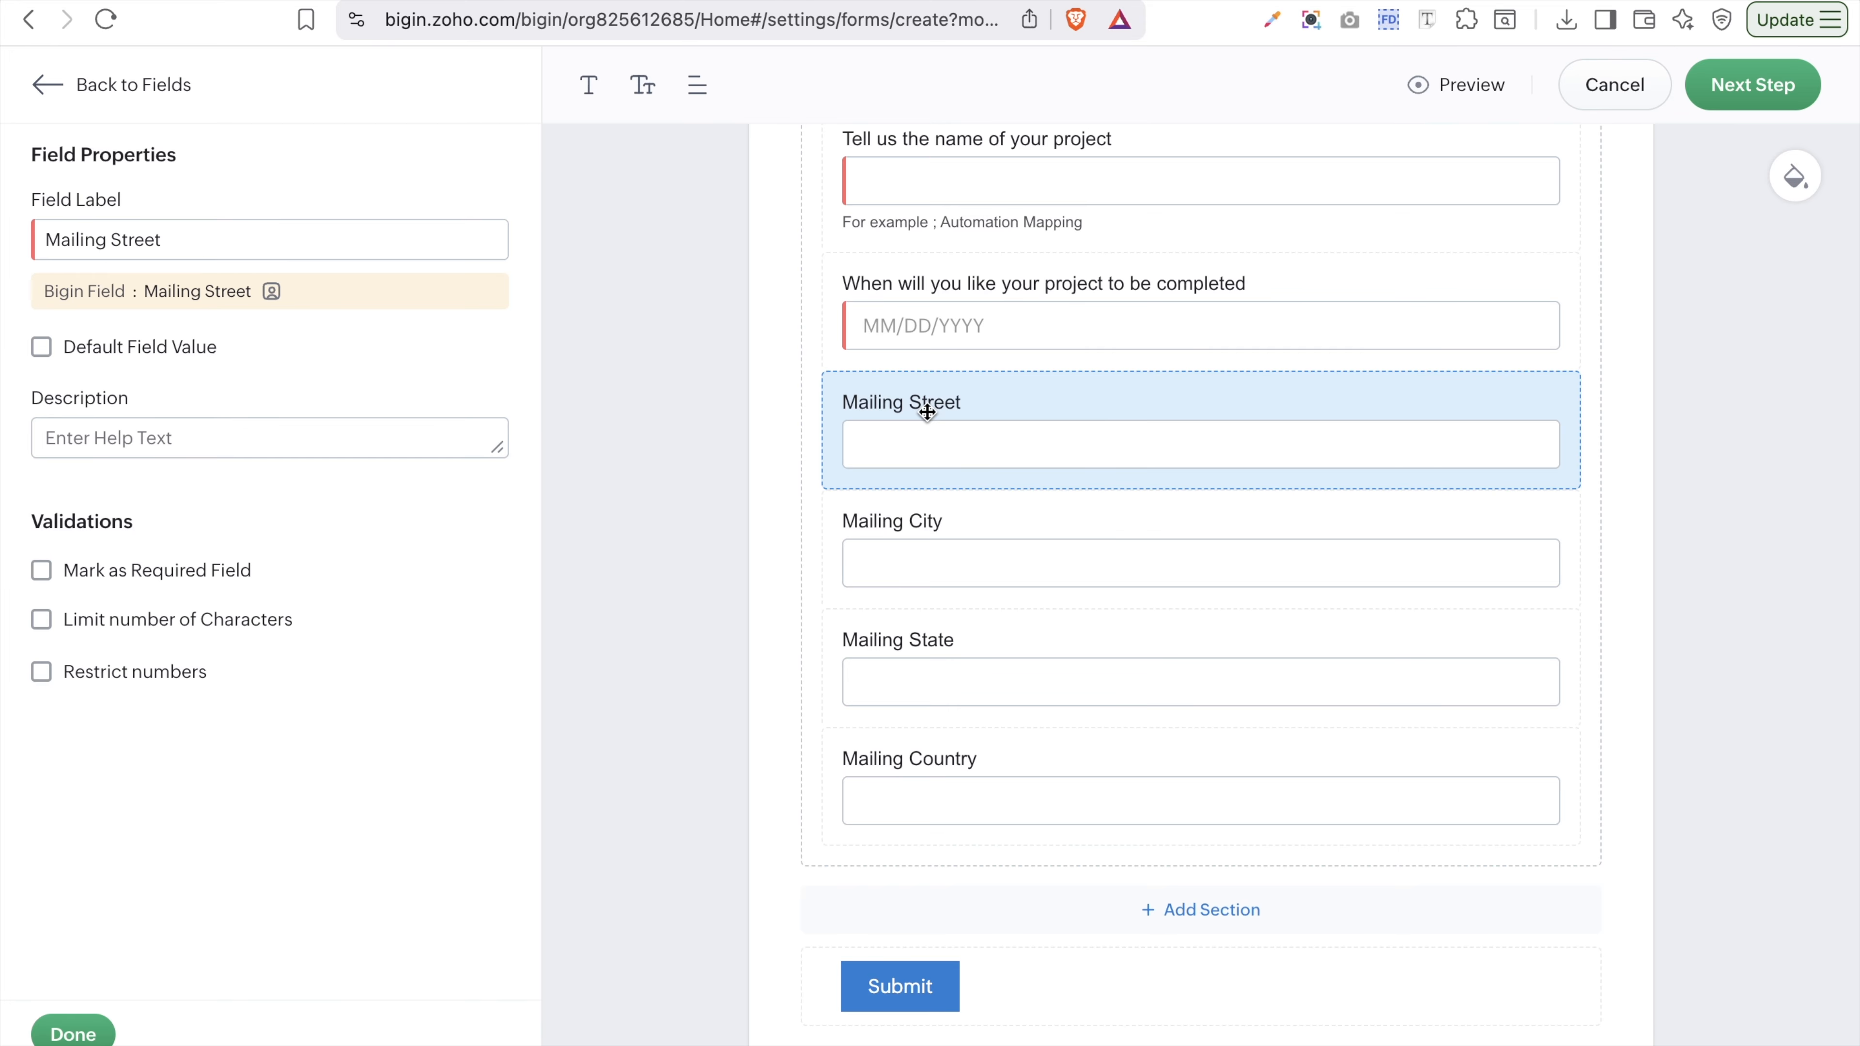
{"action": "triple_click", "coordinate": [112, 243]}
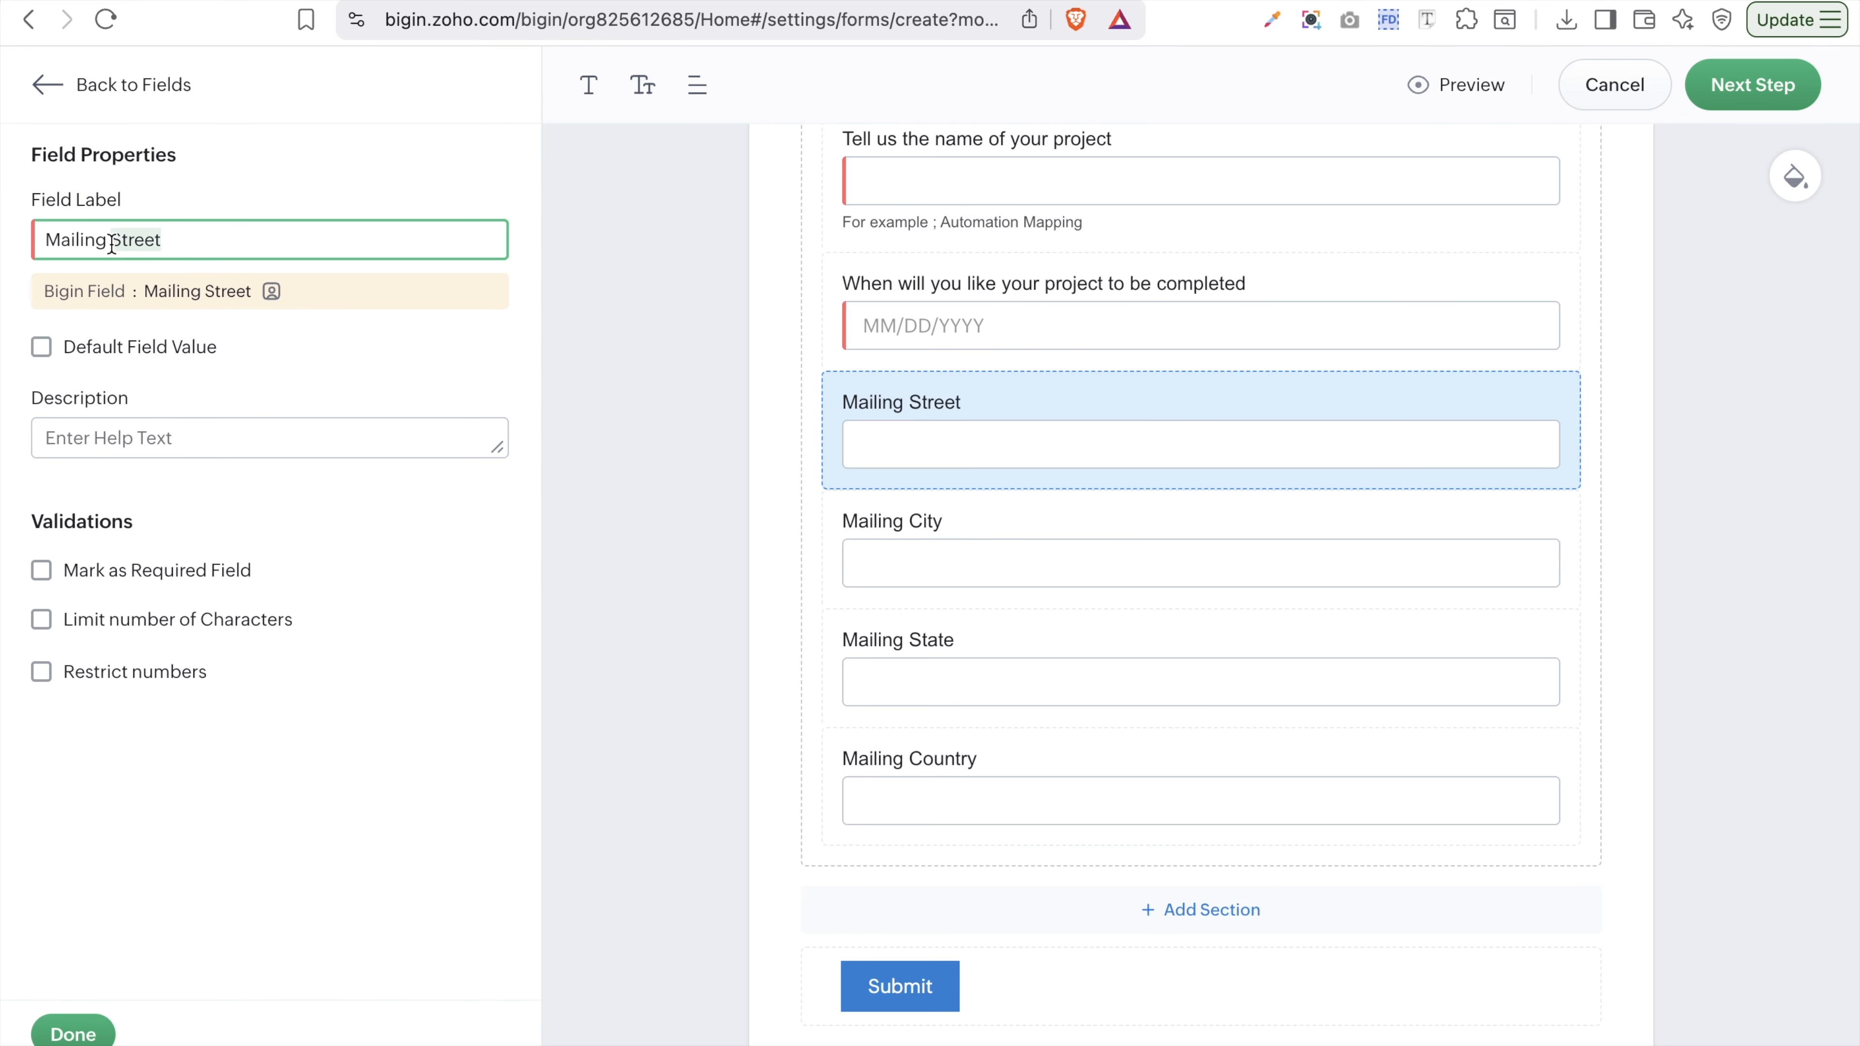
{"action": "key", "text": "shift"}
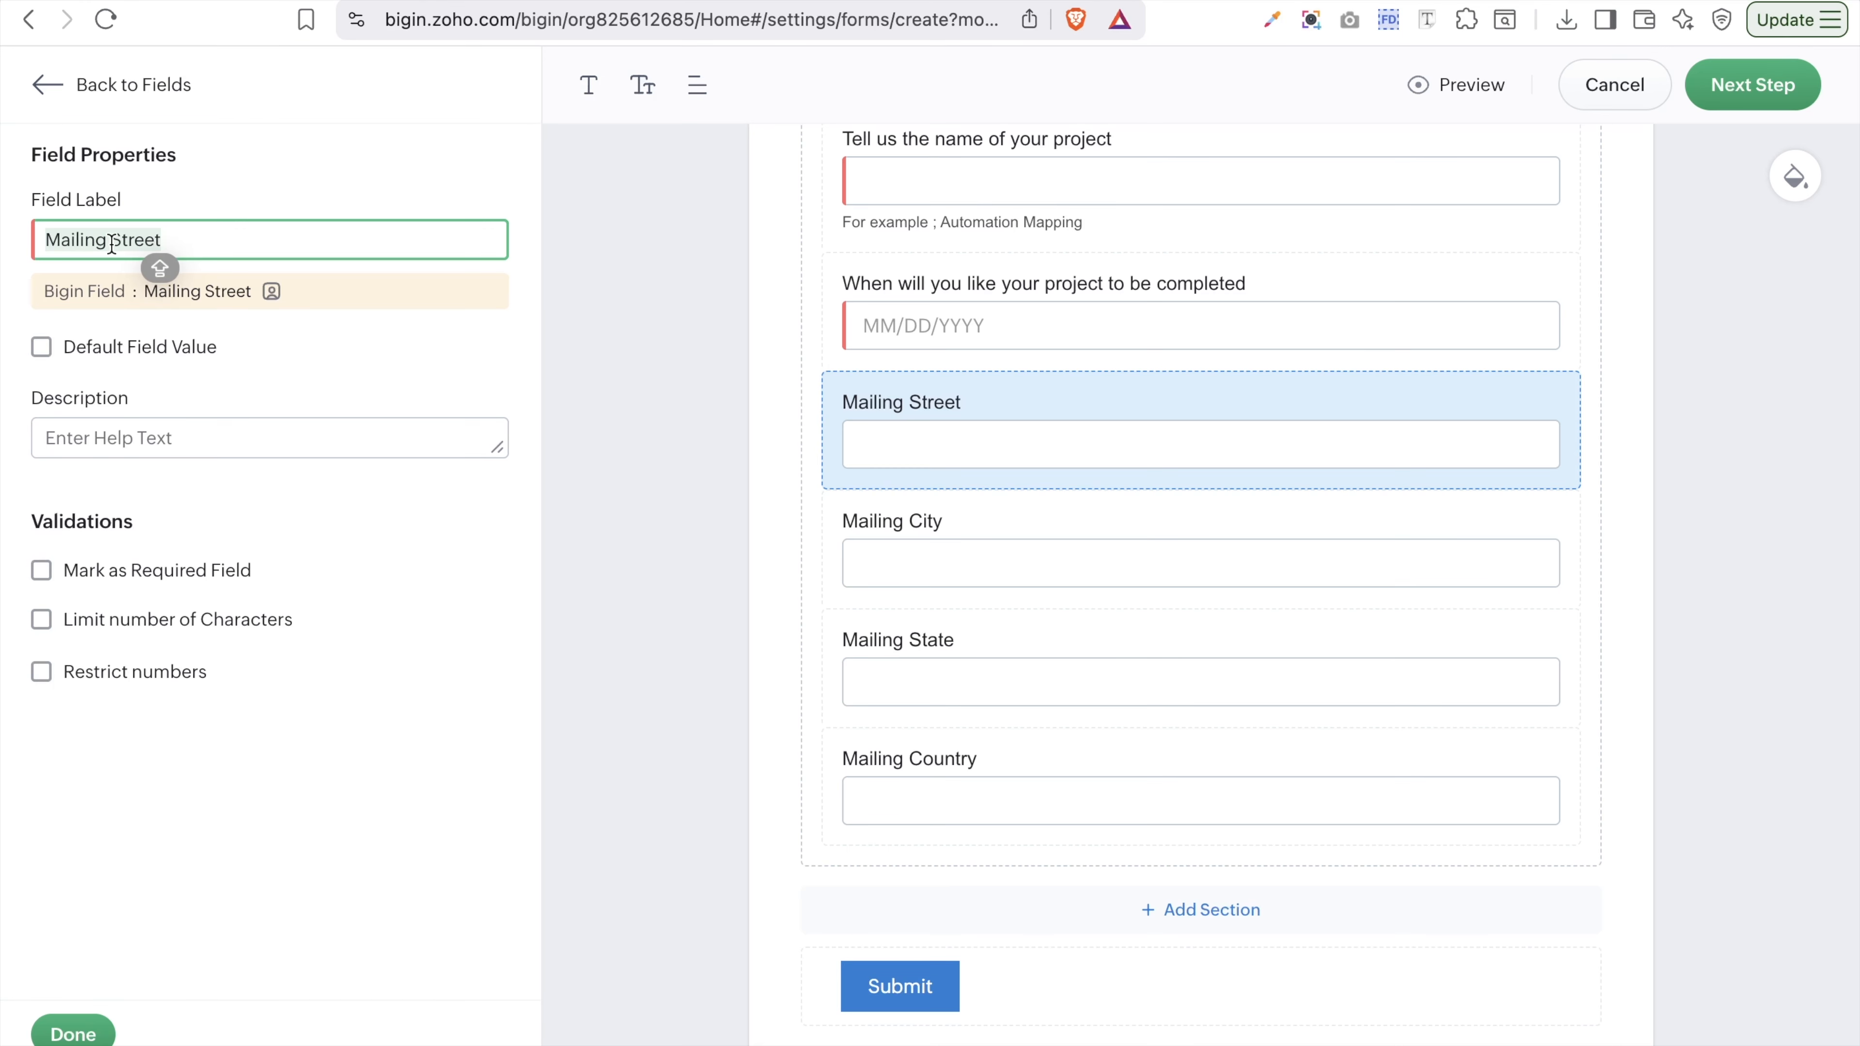
{"action": "type", "text": "Yo"}
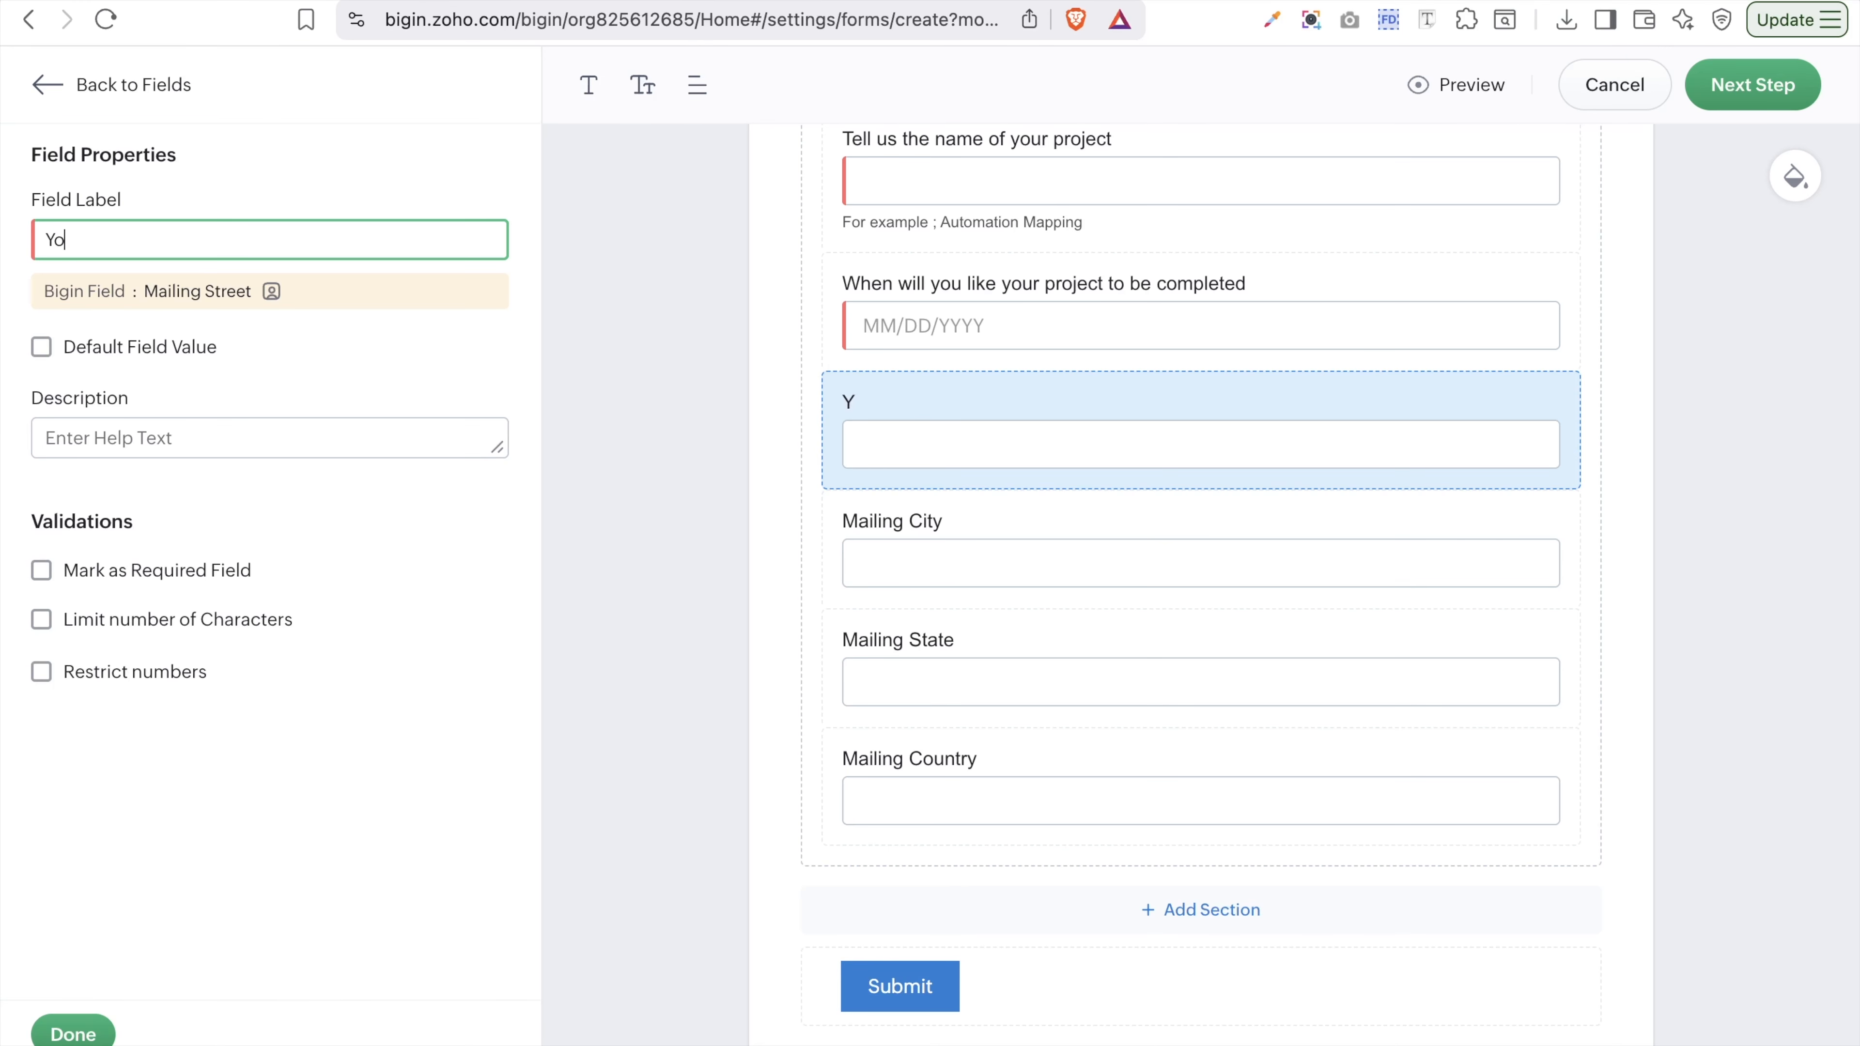
{"action": "type", "text": "ur "}
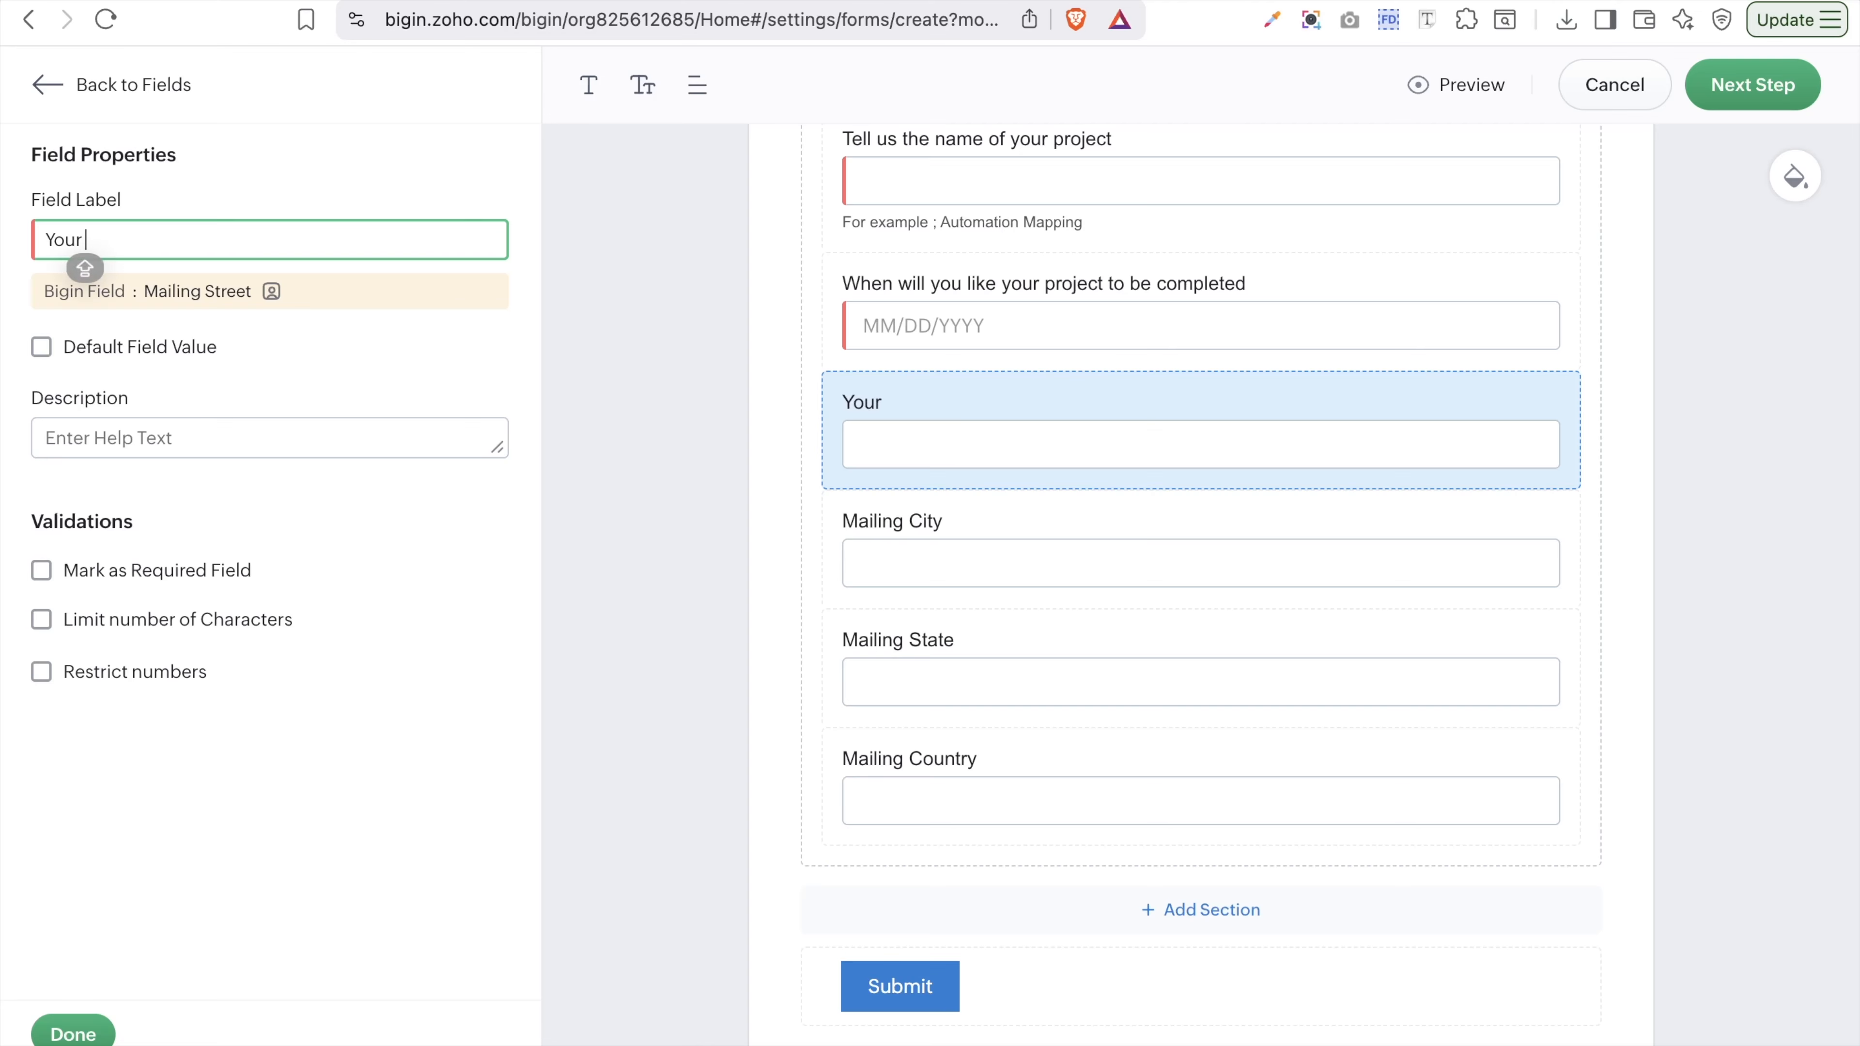
{"action": "type", "text": "Adrr"}
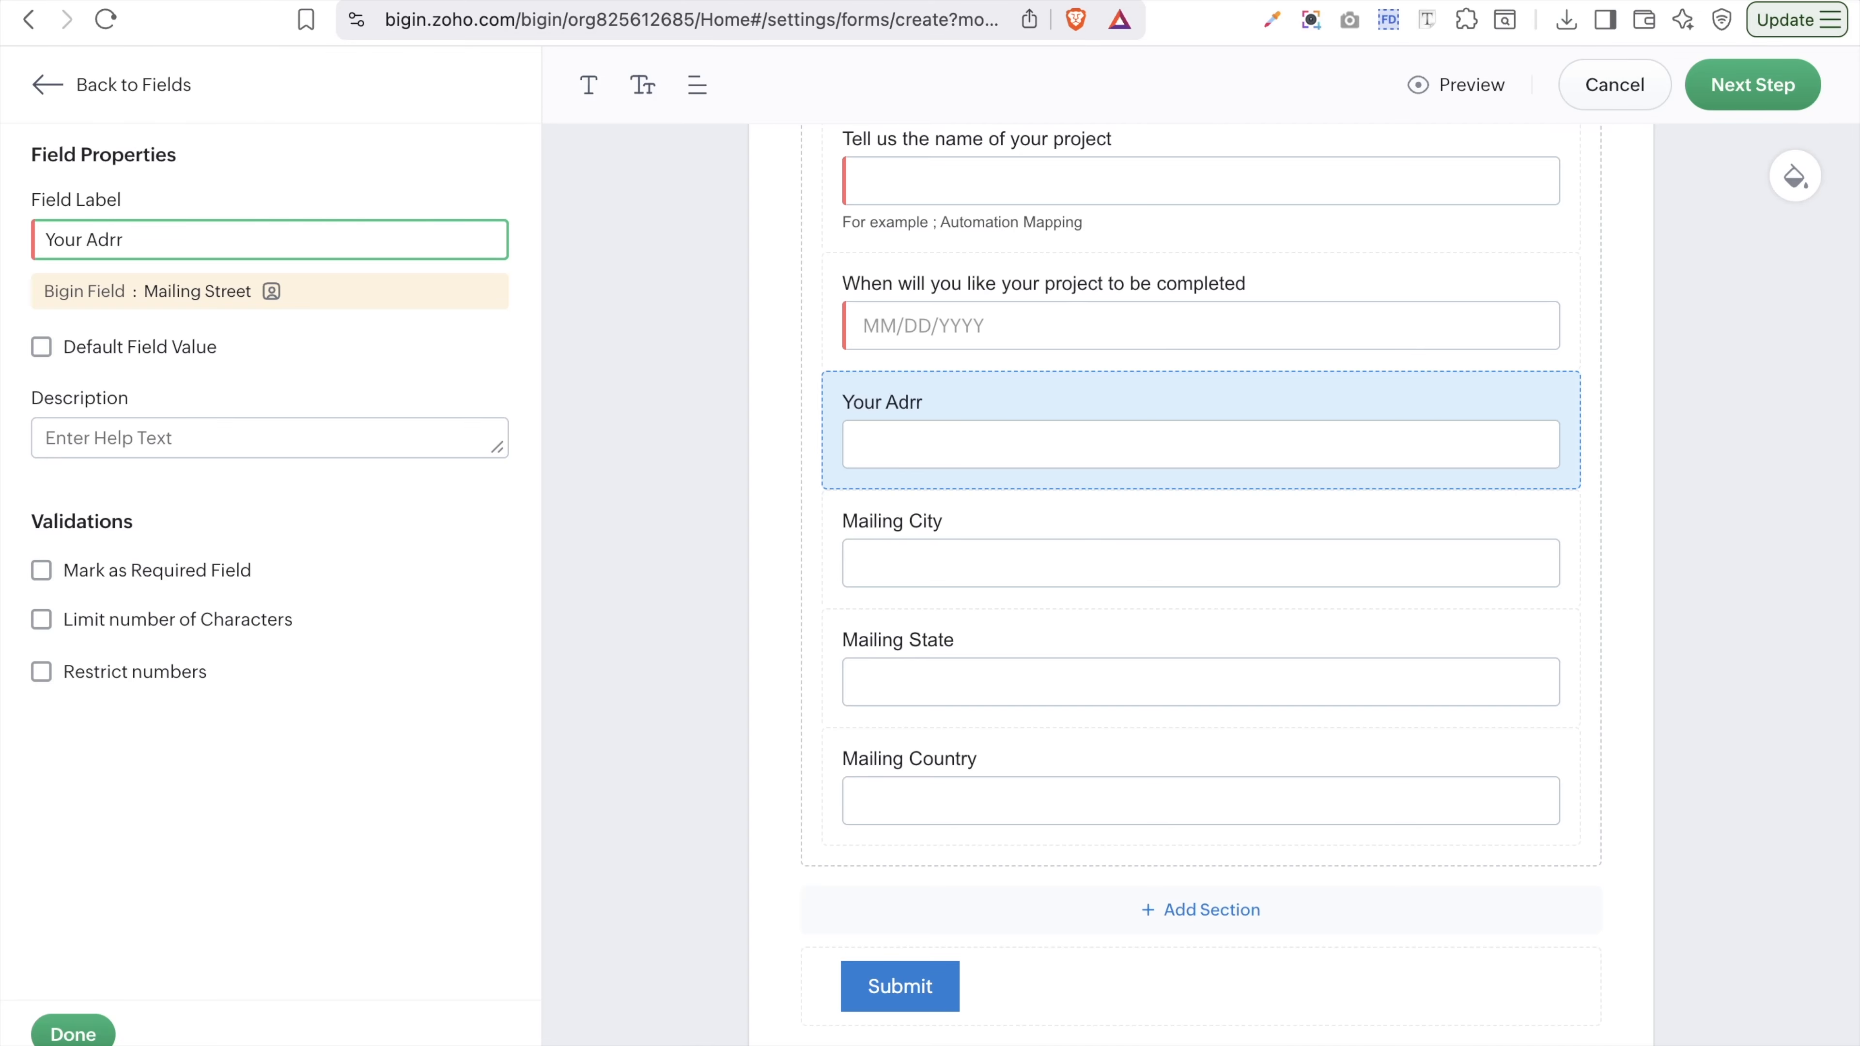
{"action": "key", "text": "BackSpace"}
{"action": "key", "text": "BackSpace"}
{"action": "type", "text": "dress"}
{"action": "left_click", "coordinate": [399, 315]}
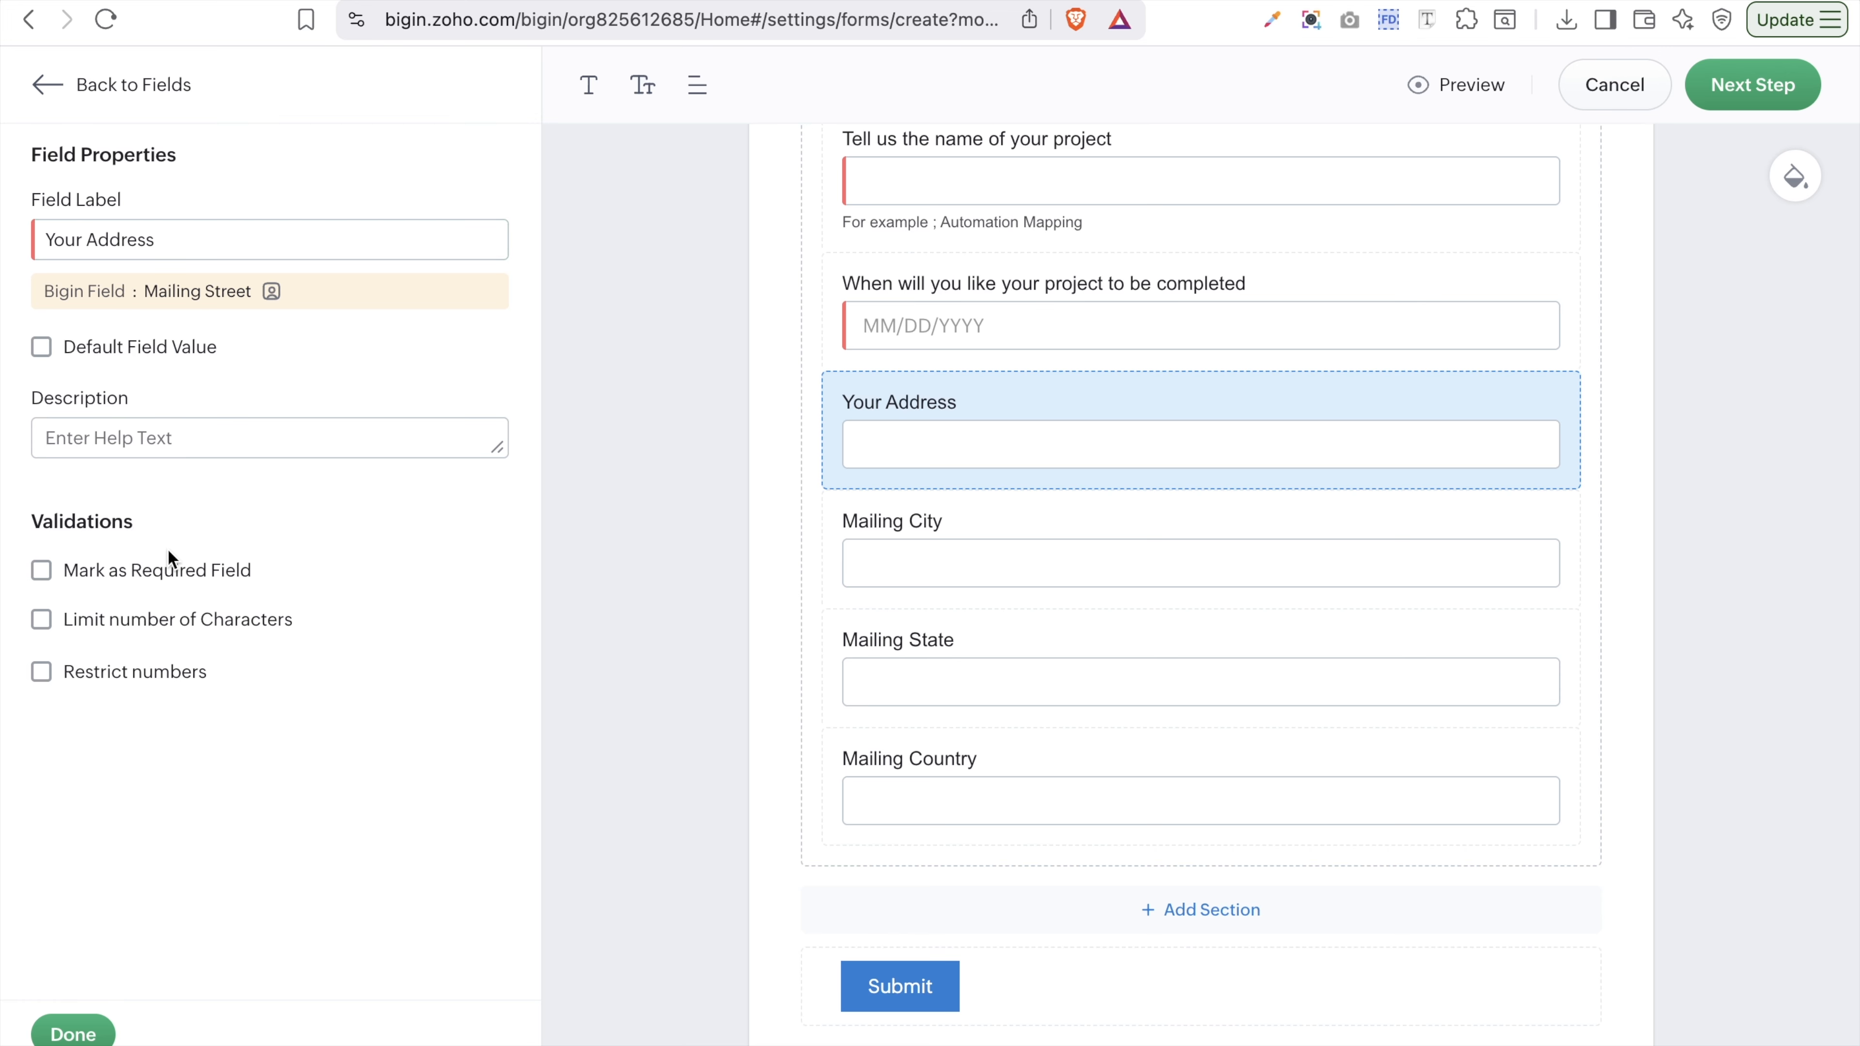
{"action": "left_click", "coordinate": [163, 577]}
{"action": "left_click", "coordinate": [98, 1037]}
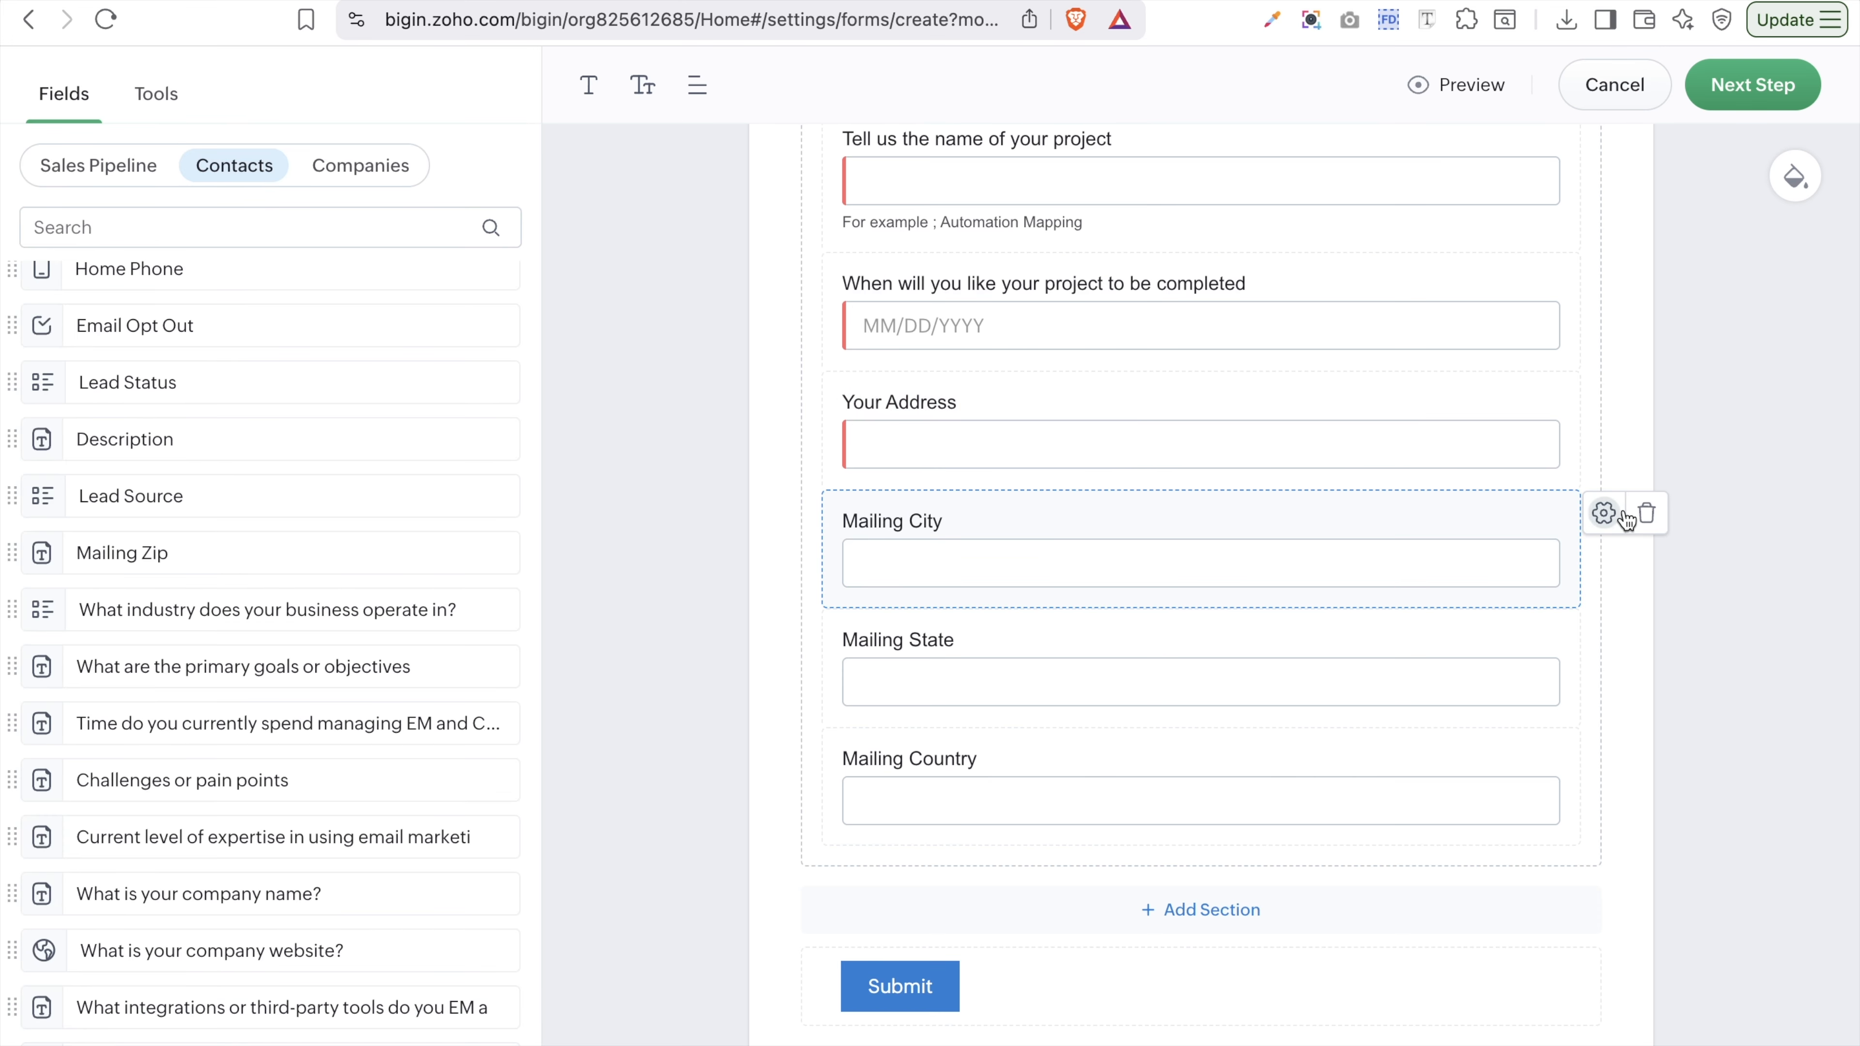
- Relabel the Mailing City field as "Your City" and finish editing its properties
{"action": "left_click", "coordinate": [1603, 512]}
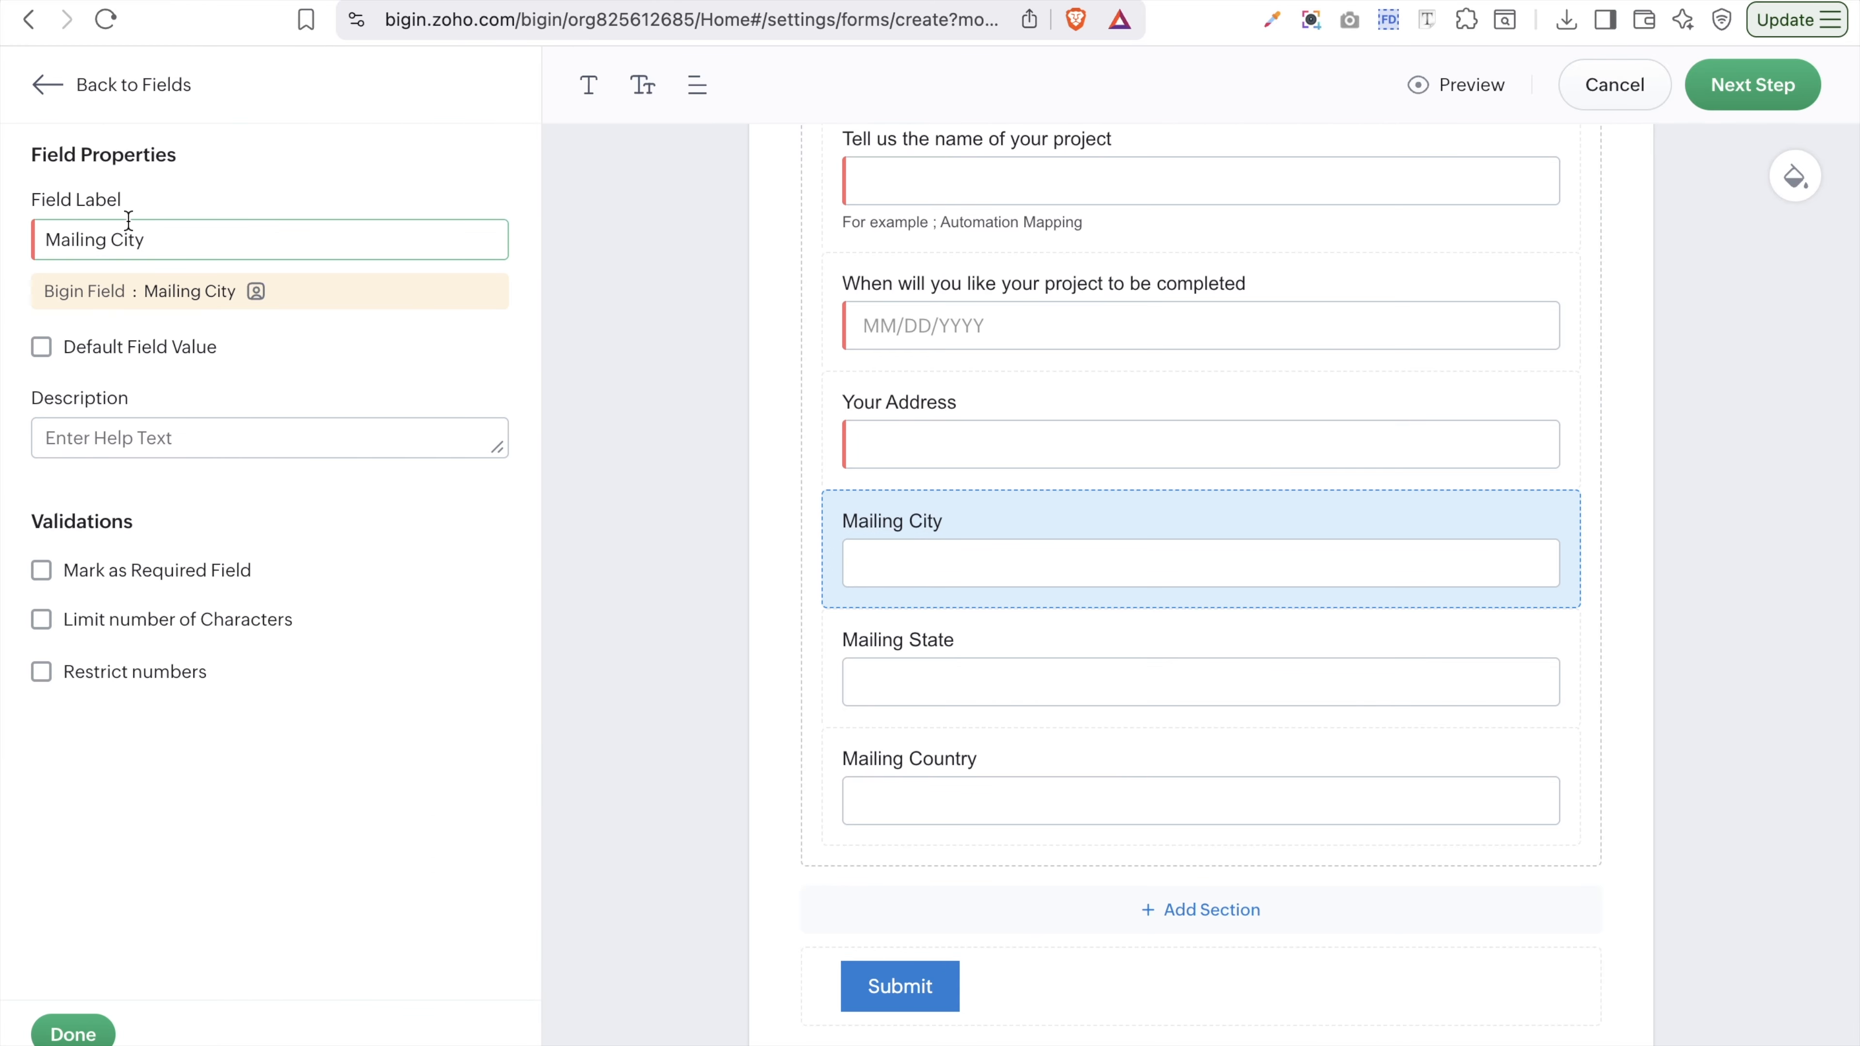
{"action": "double_click", "coordinate": [82, 246]}
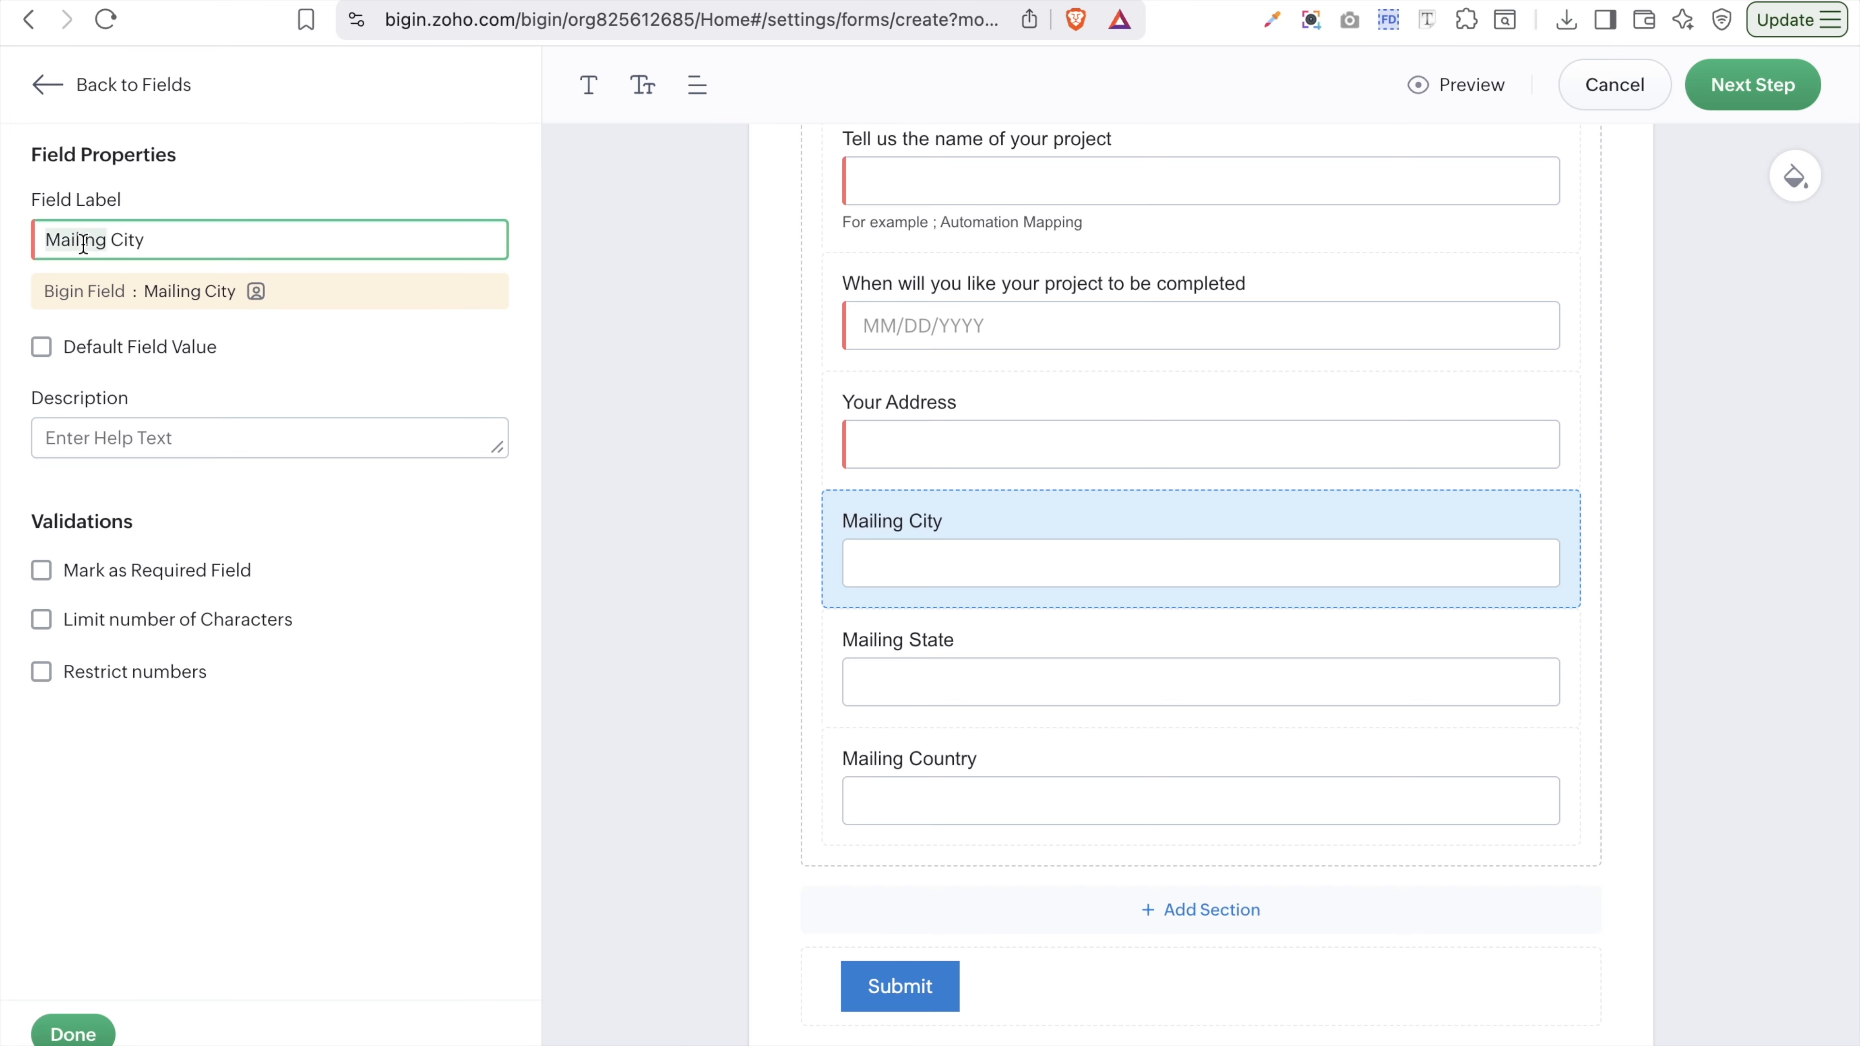
{"action": "key", "text": "shift"}
{"action": "type", "text": "Your"}
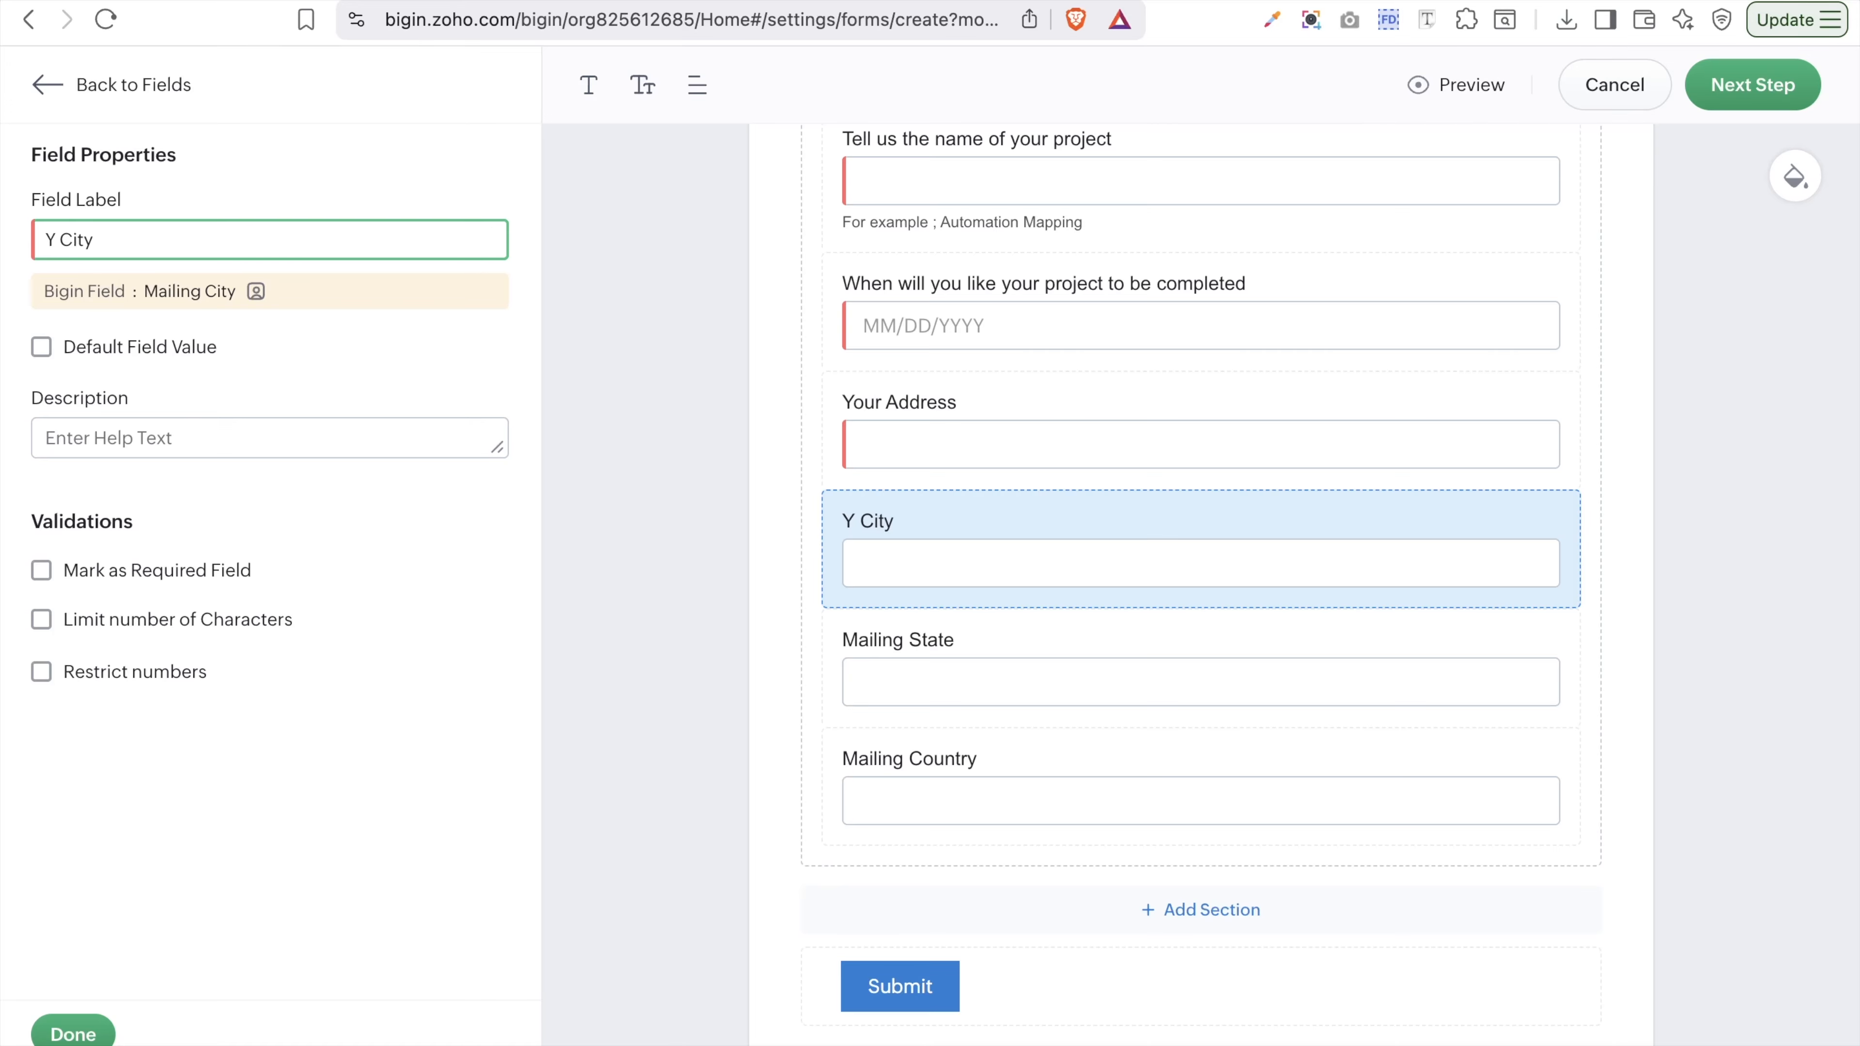
{"action": "double_click", "coordinate": [60, 246]}
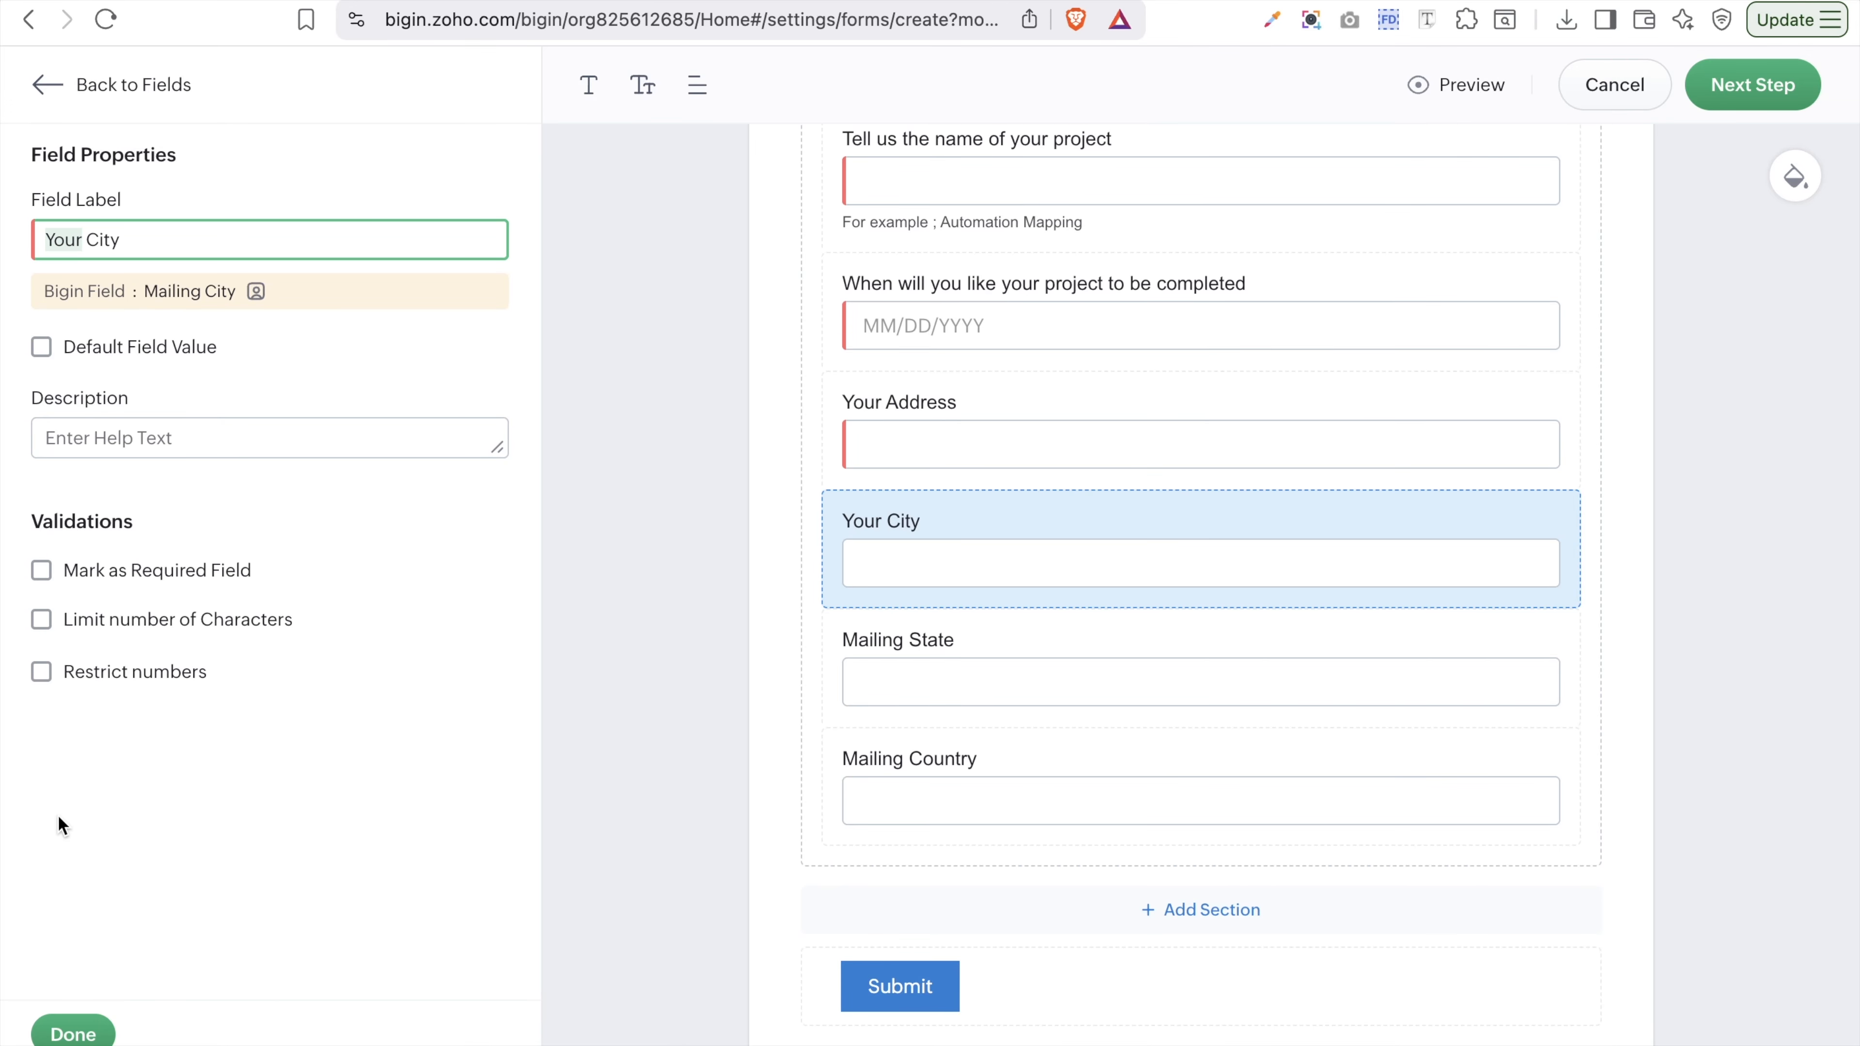
{"action": "left_click", "coordinate": [70, 1033]}
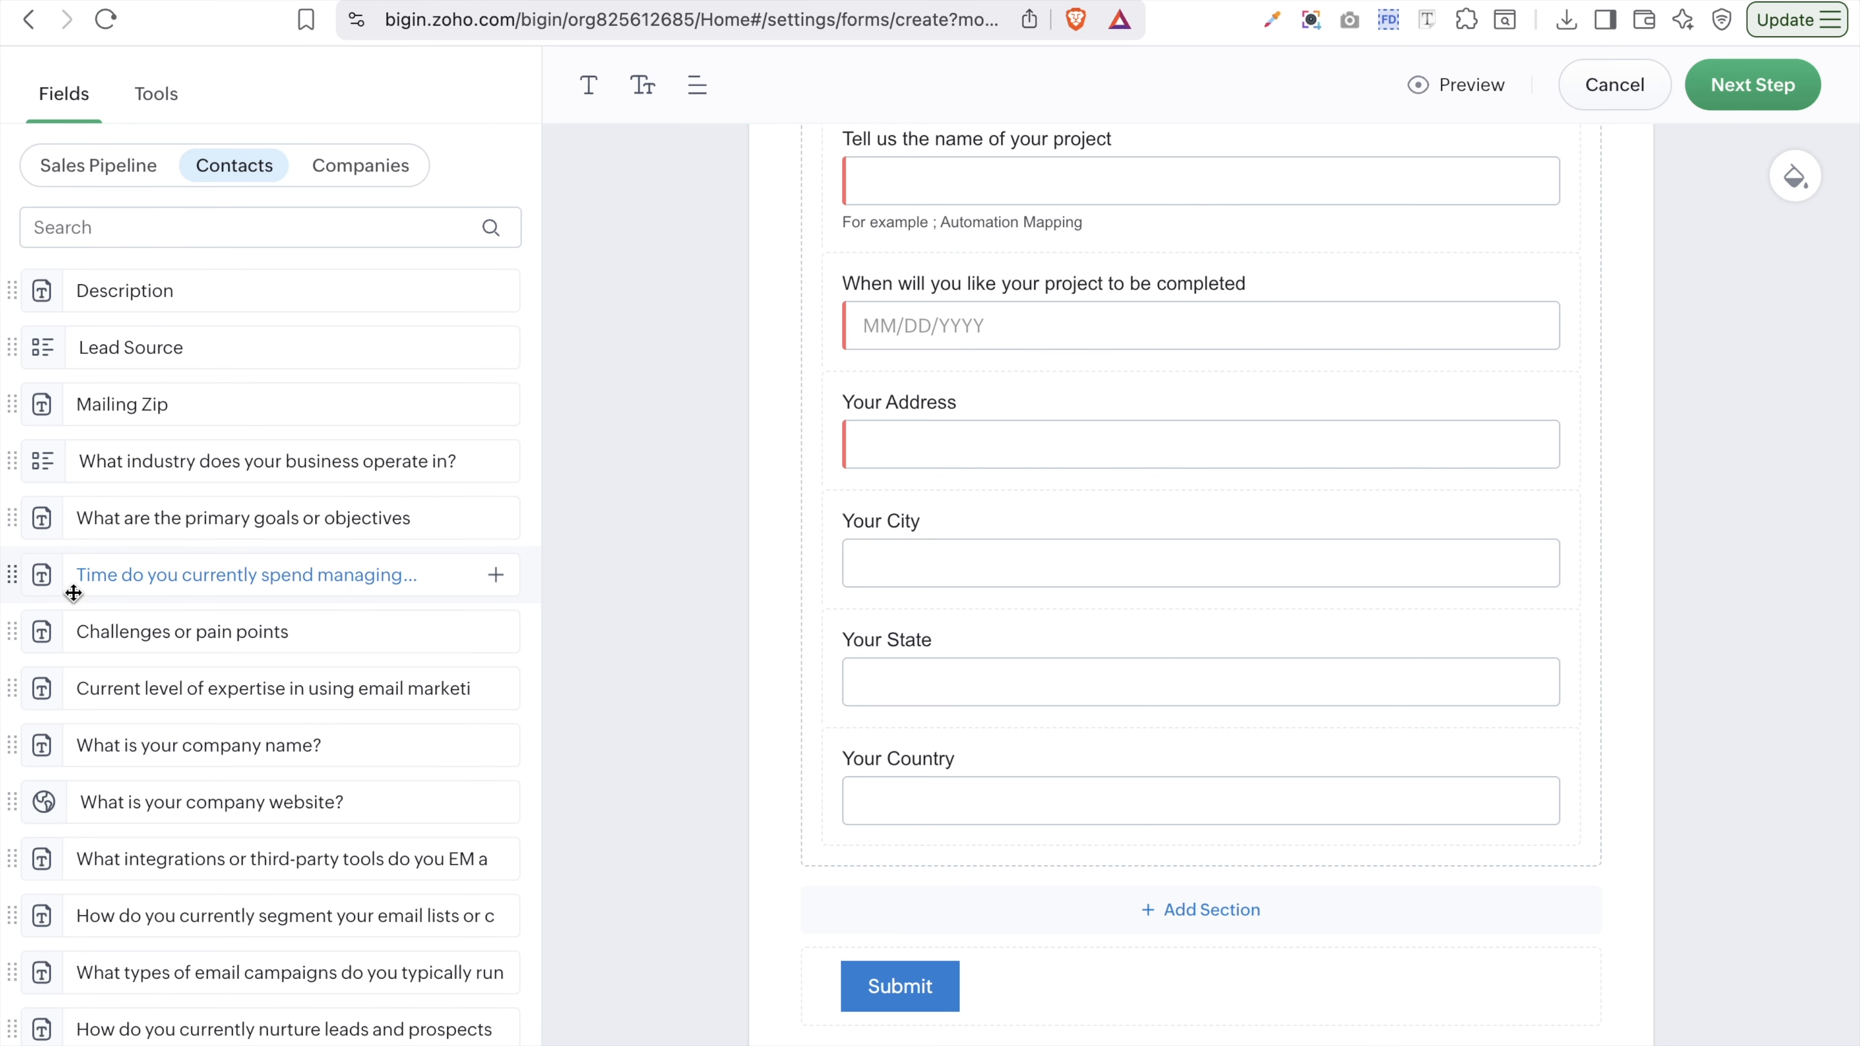
- Add the contact field "Which CRM software are you using?" below Your Country and check its field properties
{"action": "scroll", "coordinate": [190, 589], "scroll_direction": "down", "scroll_amount": 2}
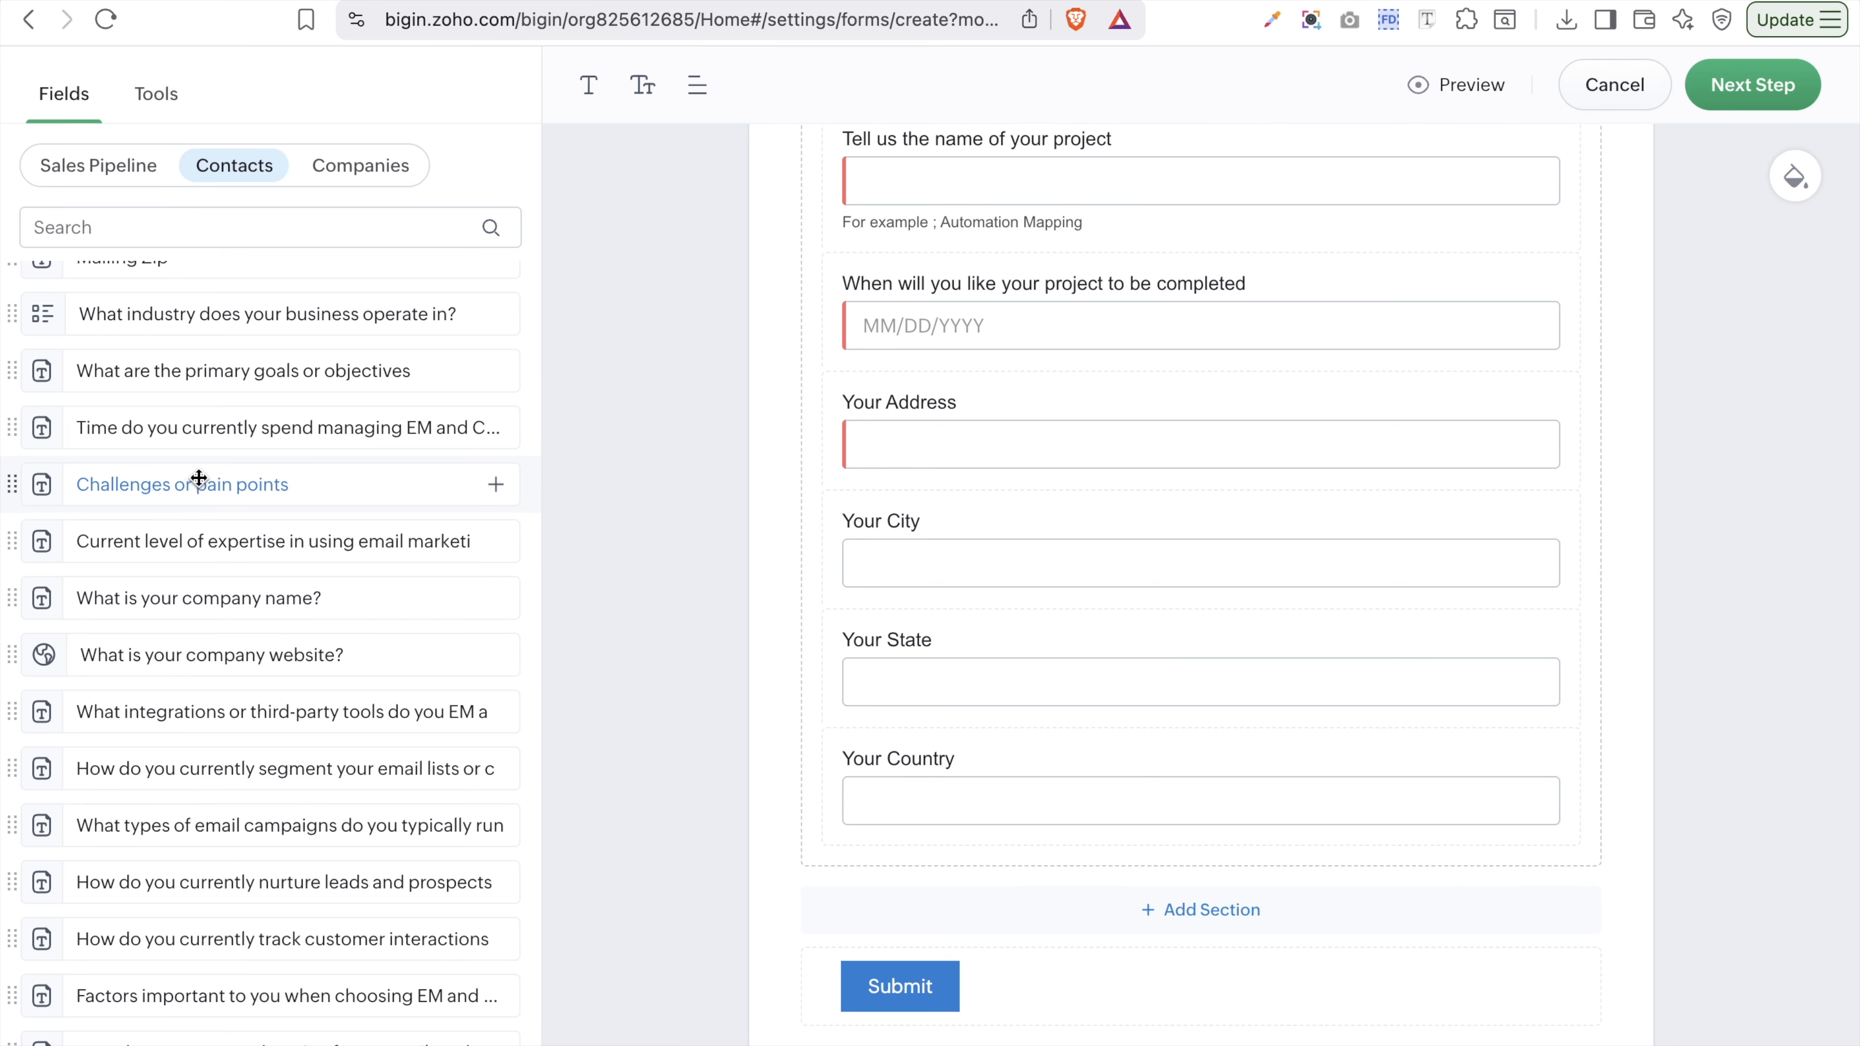
{"action": "scroll", "coordinate": [215, 498], "scroll_direction": "down", "scroll_amount": 8}
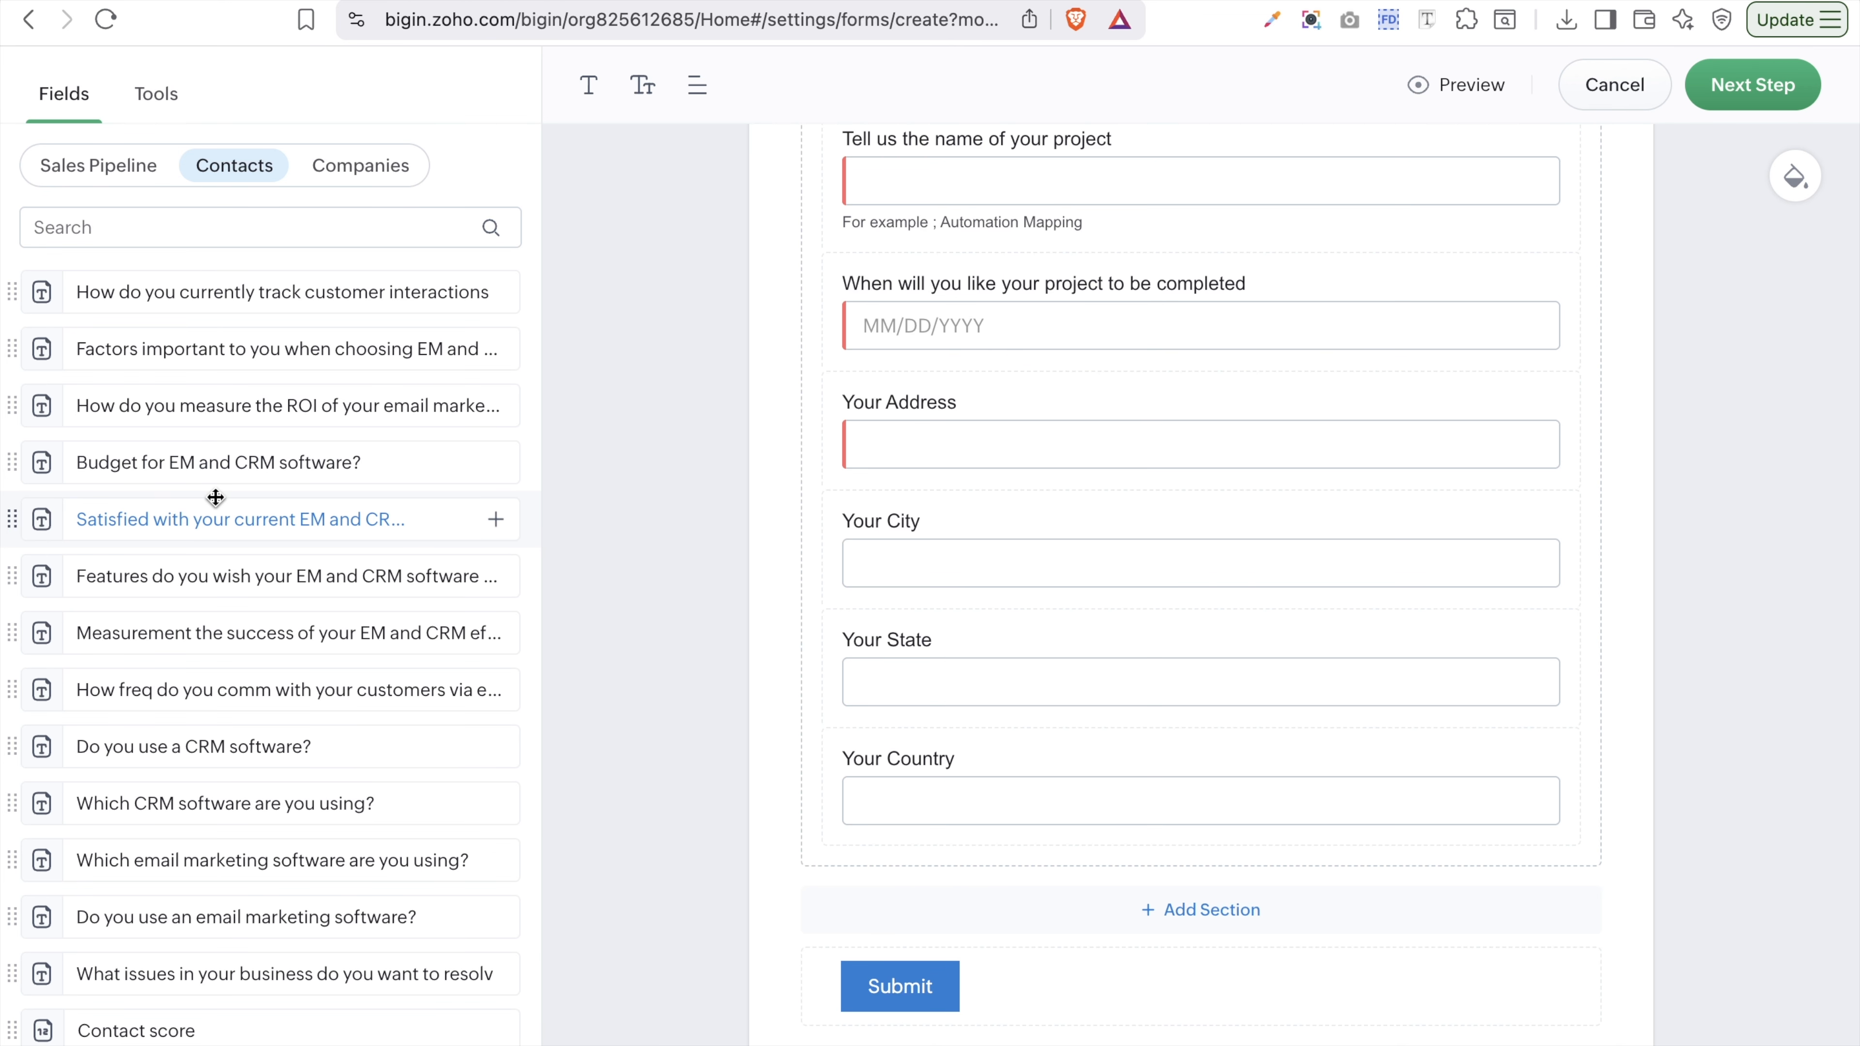
{"action": "scroll", "coordinate": [263, 799], "scroll_direction": "down", "scroll_amount": 2}
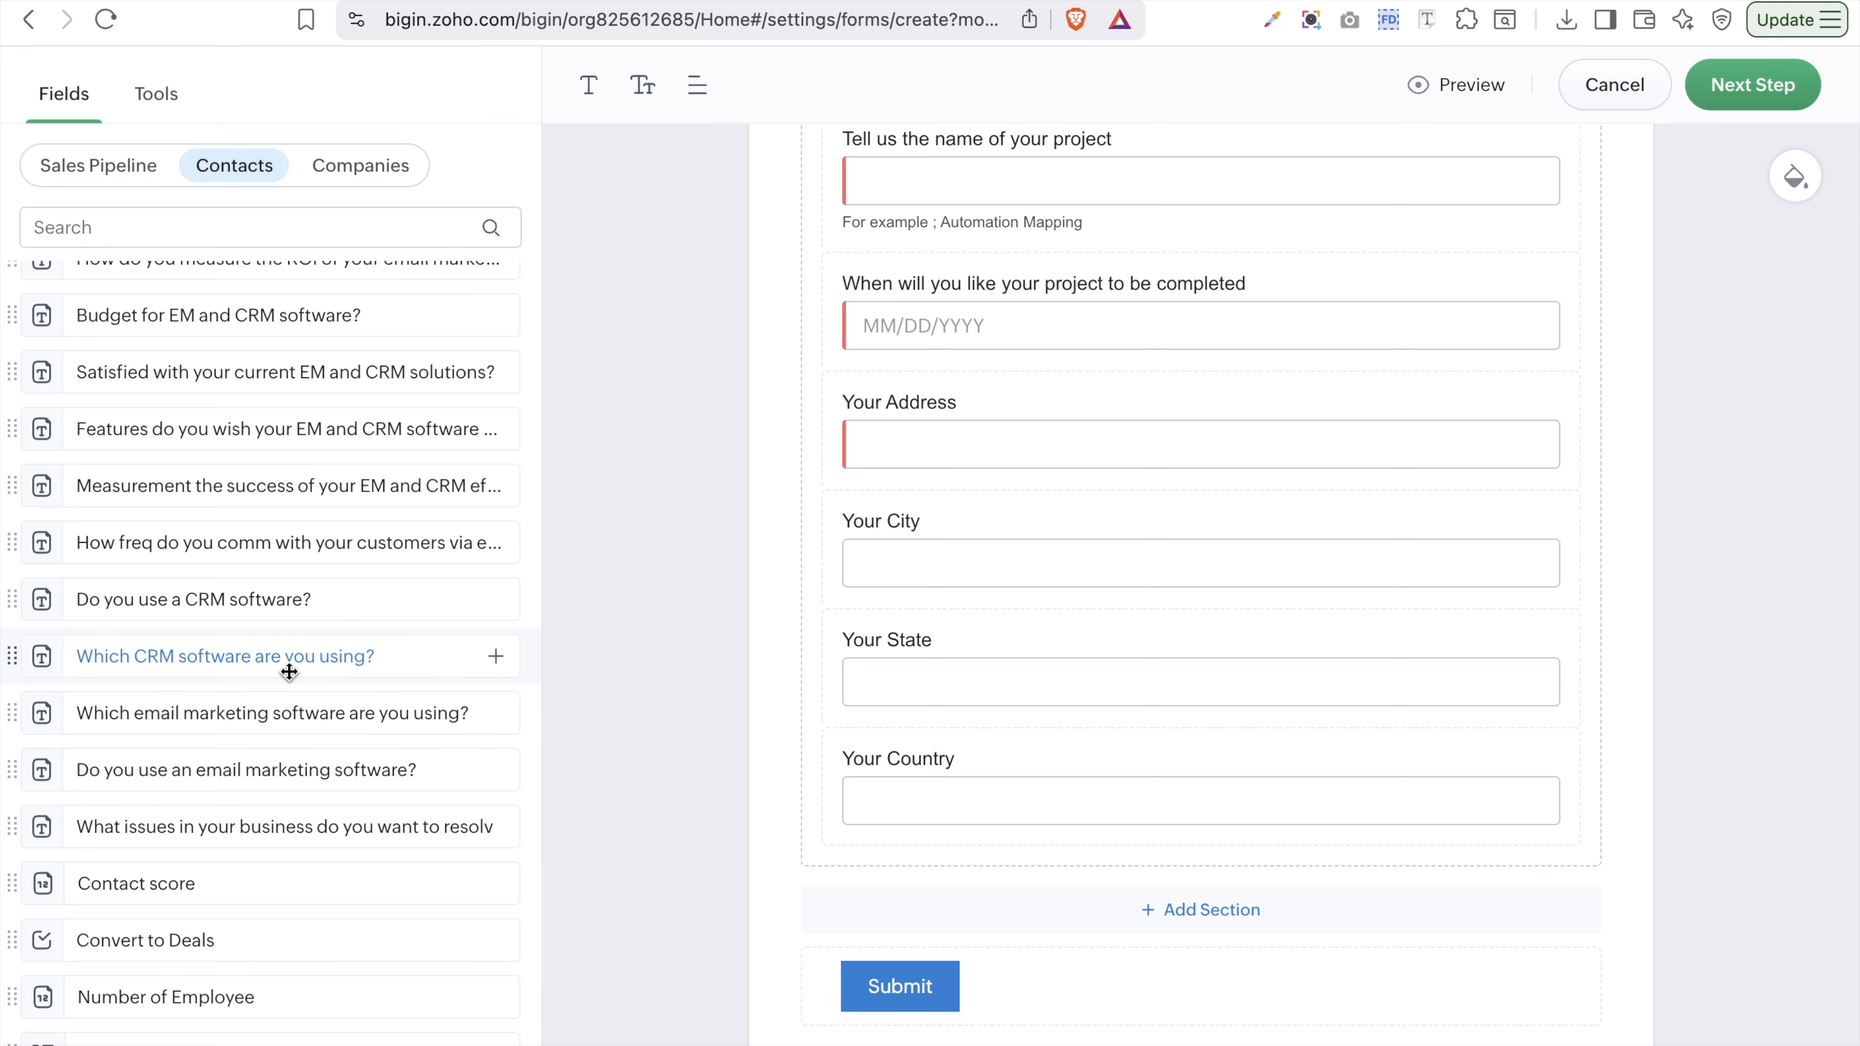
{"action": "left_click_drag", "start_coordinate": [285, 660], "coordinate": [1389, 913]}
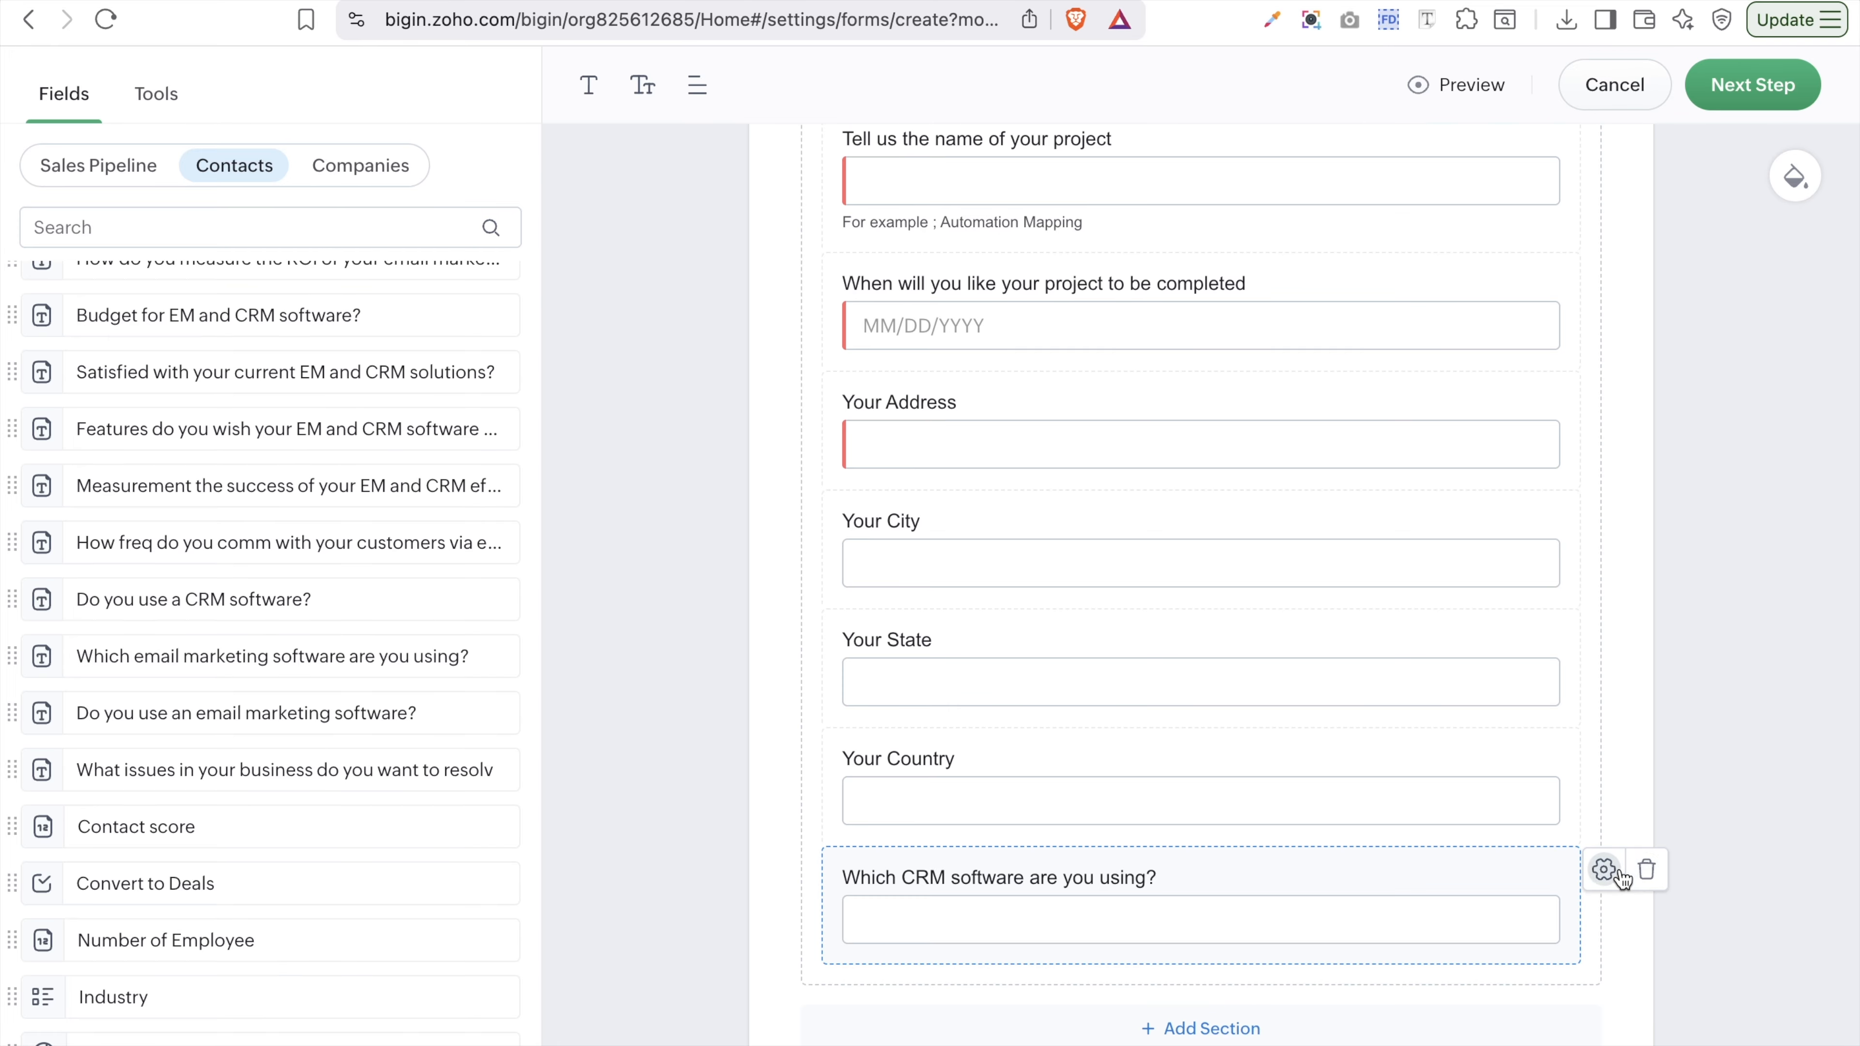
{"action": "left_click", "coordinate": [1603, 870]}
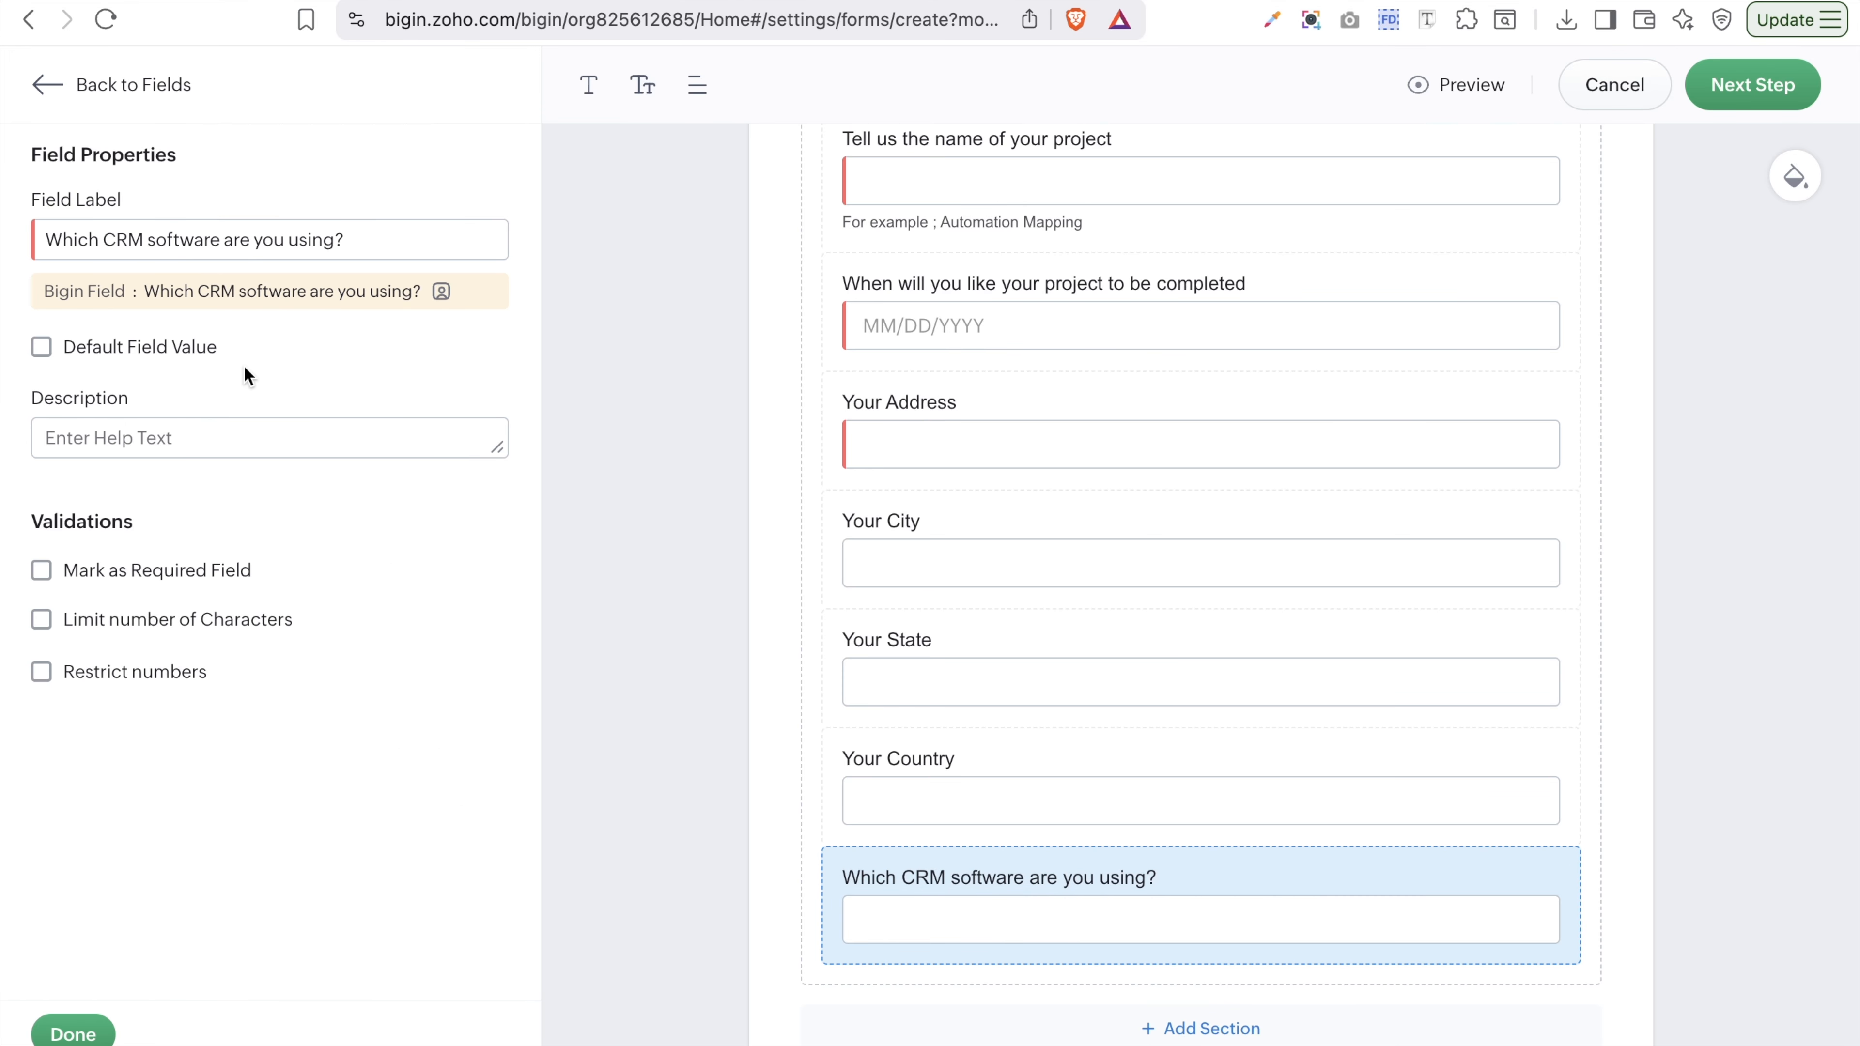
{"action": "left_click", "coordinate": [50, 105]}
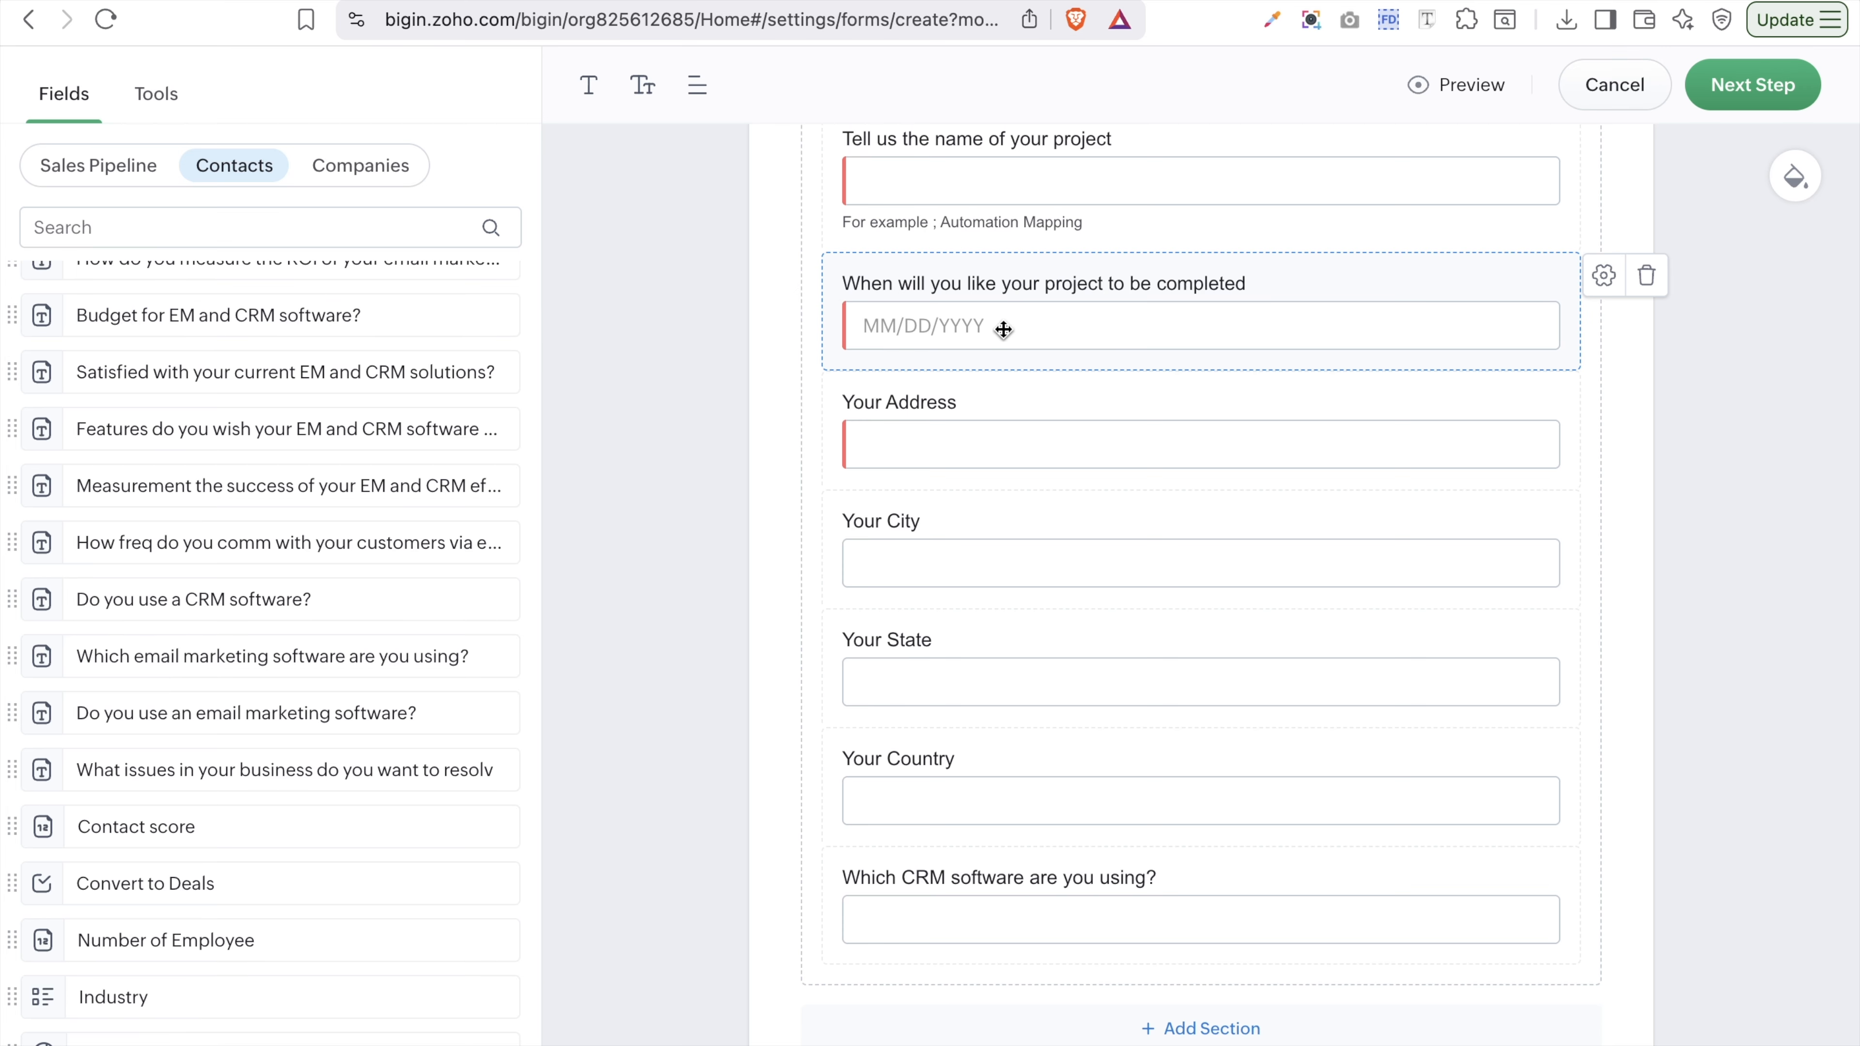
- Add the company fields Company Name above Your Address, and Website and Number of employees below it
{"action": "left_click", "coordinate": [348, 187]}
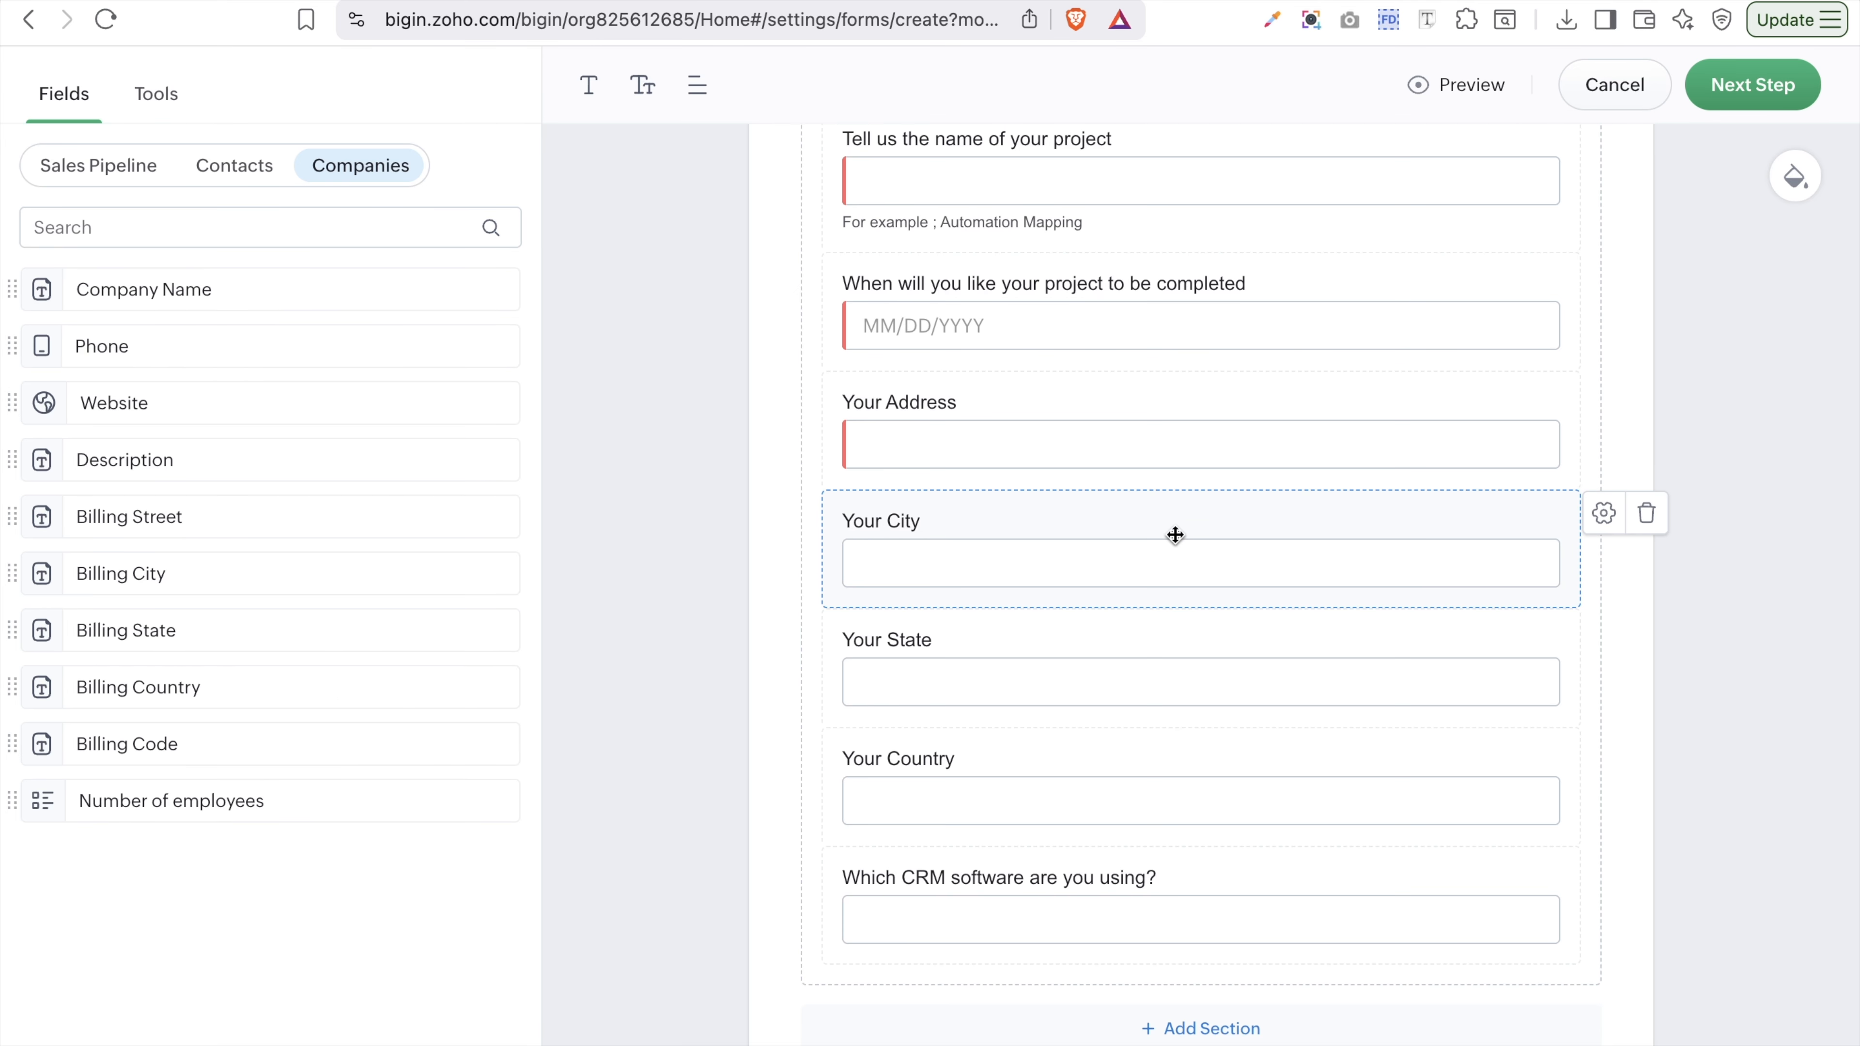
{"action": "scroll", "coordinate": [1175, 535], "scroll_direction": "up", "scroll_amount": 5}
{"action": "scroll", "coordinate": [1172, 542], "scroll_direction": "down", "scroll_amount": 5}
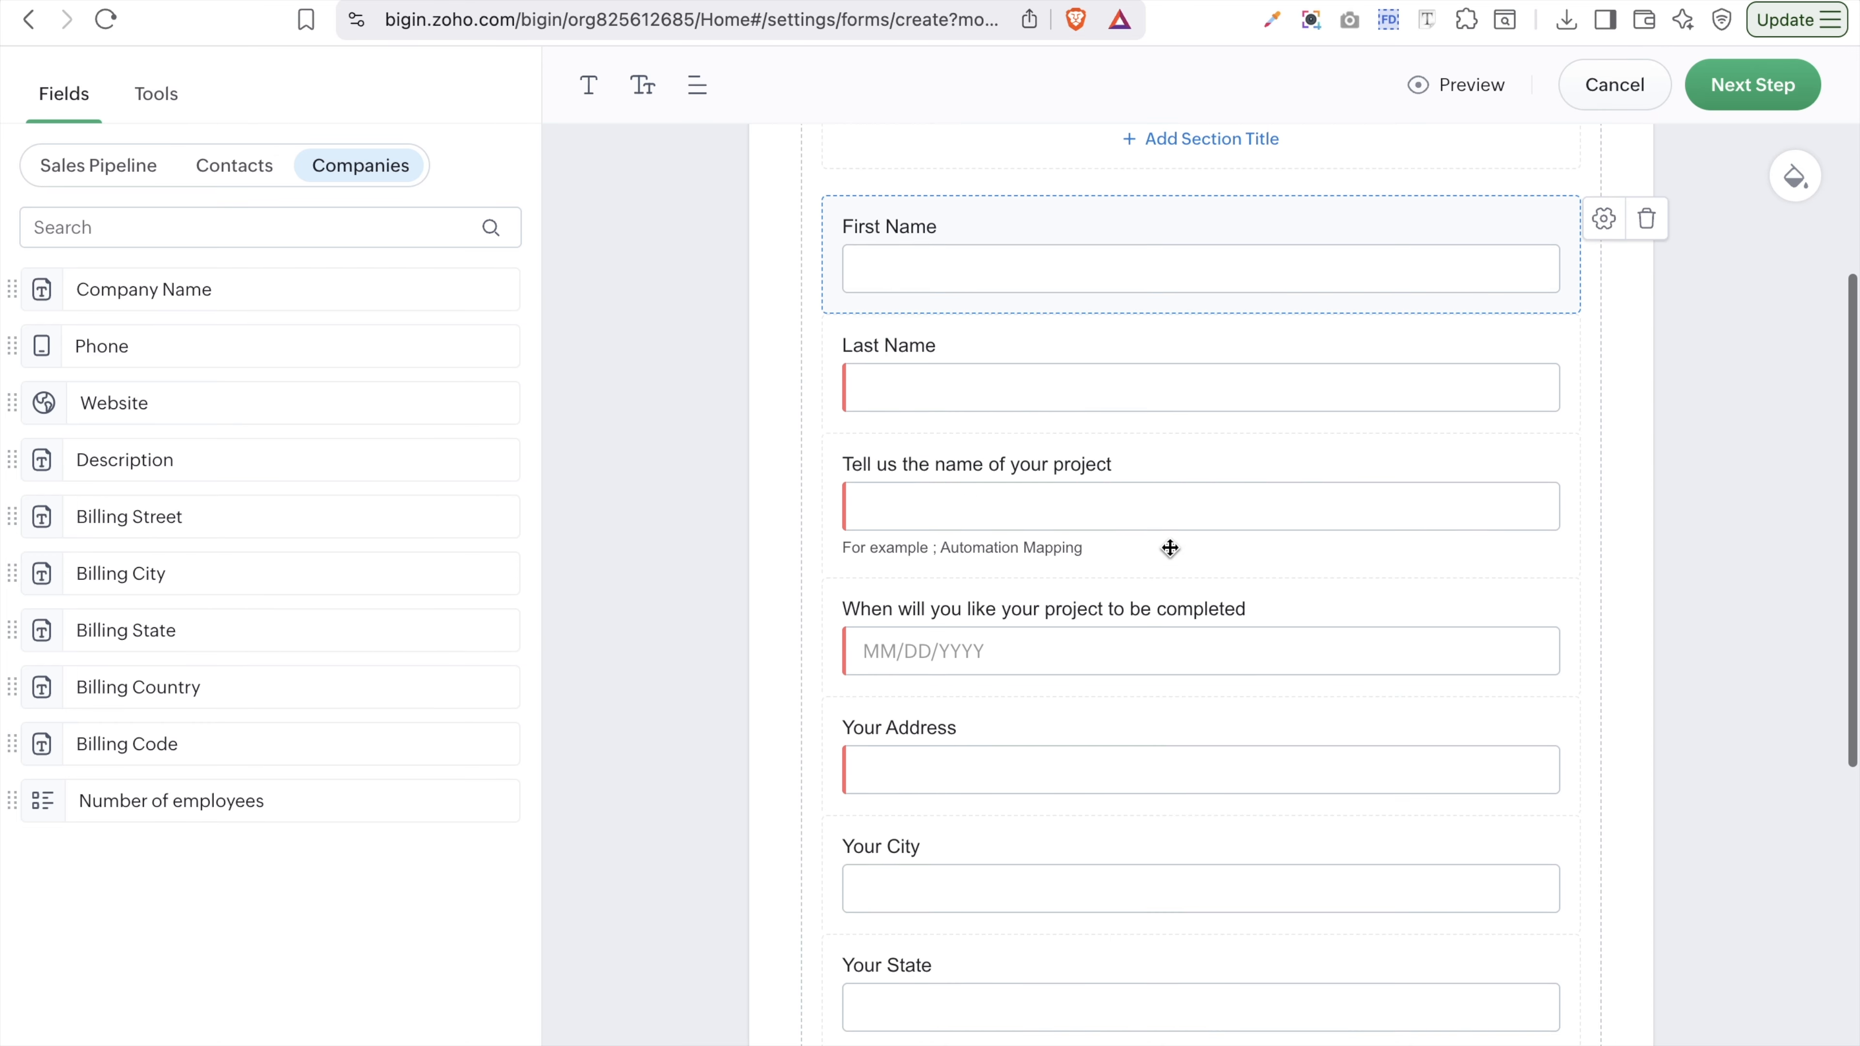
{"action": "scroll", "coordinate": [1170, 544], "scroll_direction": "up", "scroll_amount": 3}
{"action": "scroll", "coordinate": [1171, 544], "scroll_direction": "down", "scroll_amount": 7}
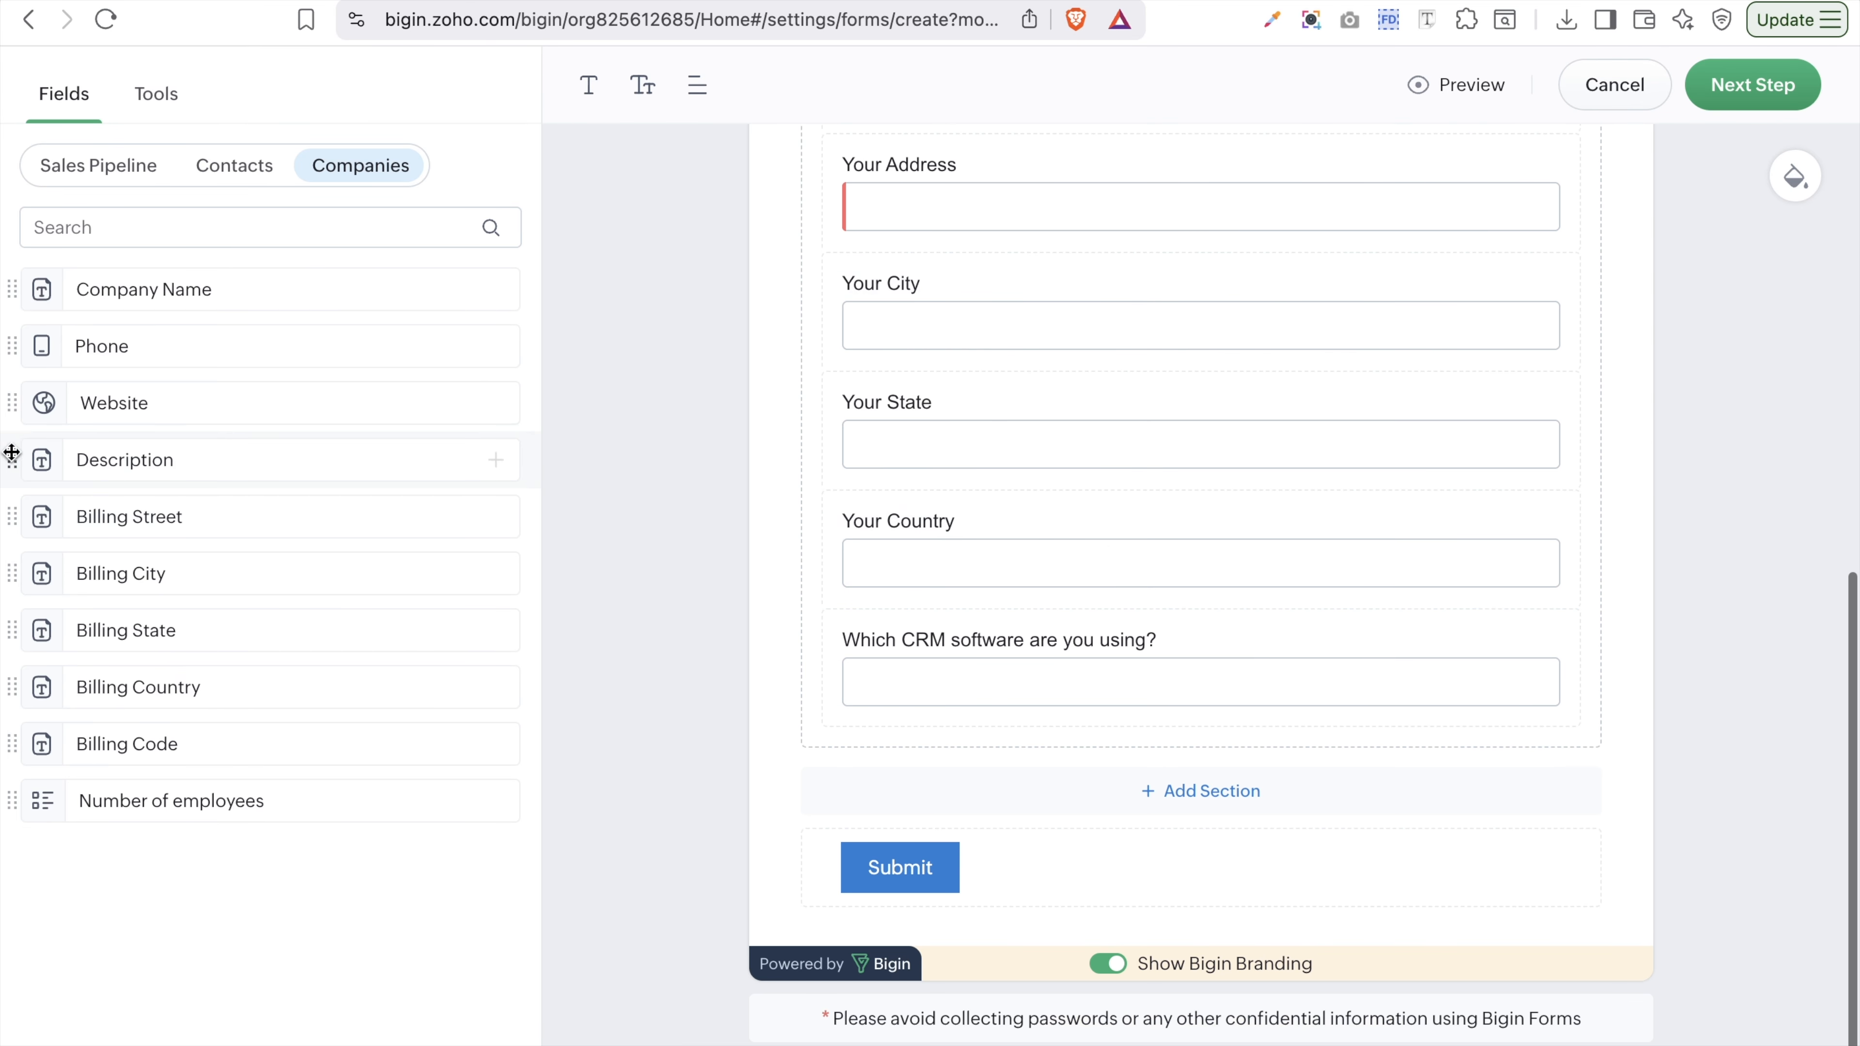
{"action": "left_click_drag", "start_coordinate": [122, 270], "coordinate": [1189, 222]}
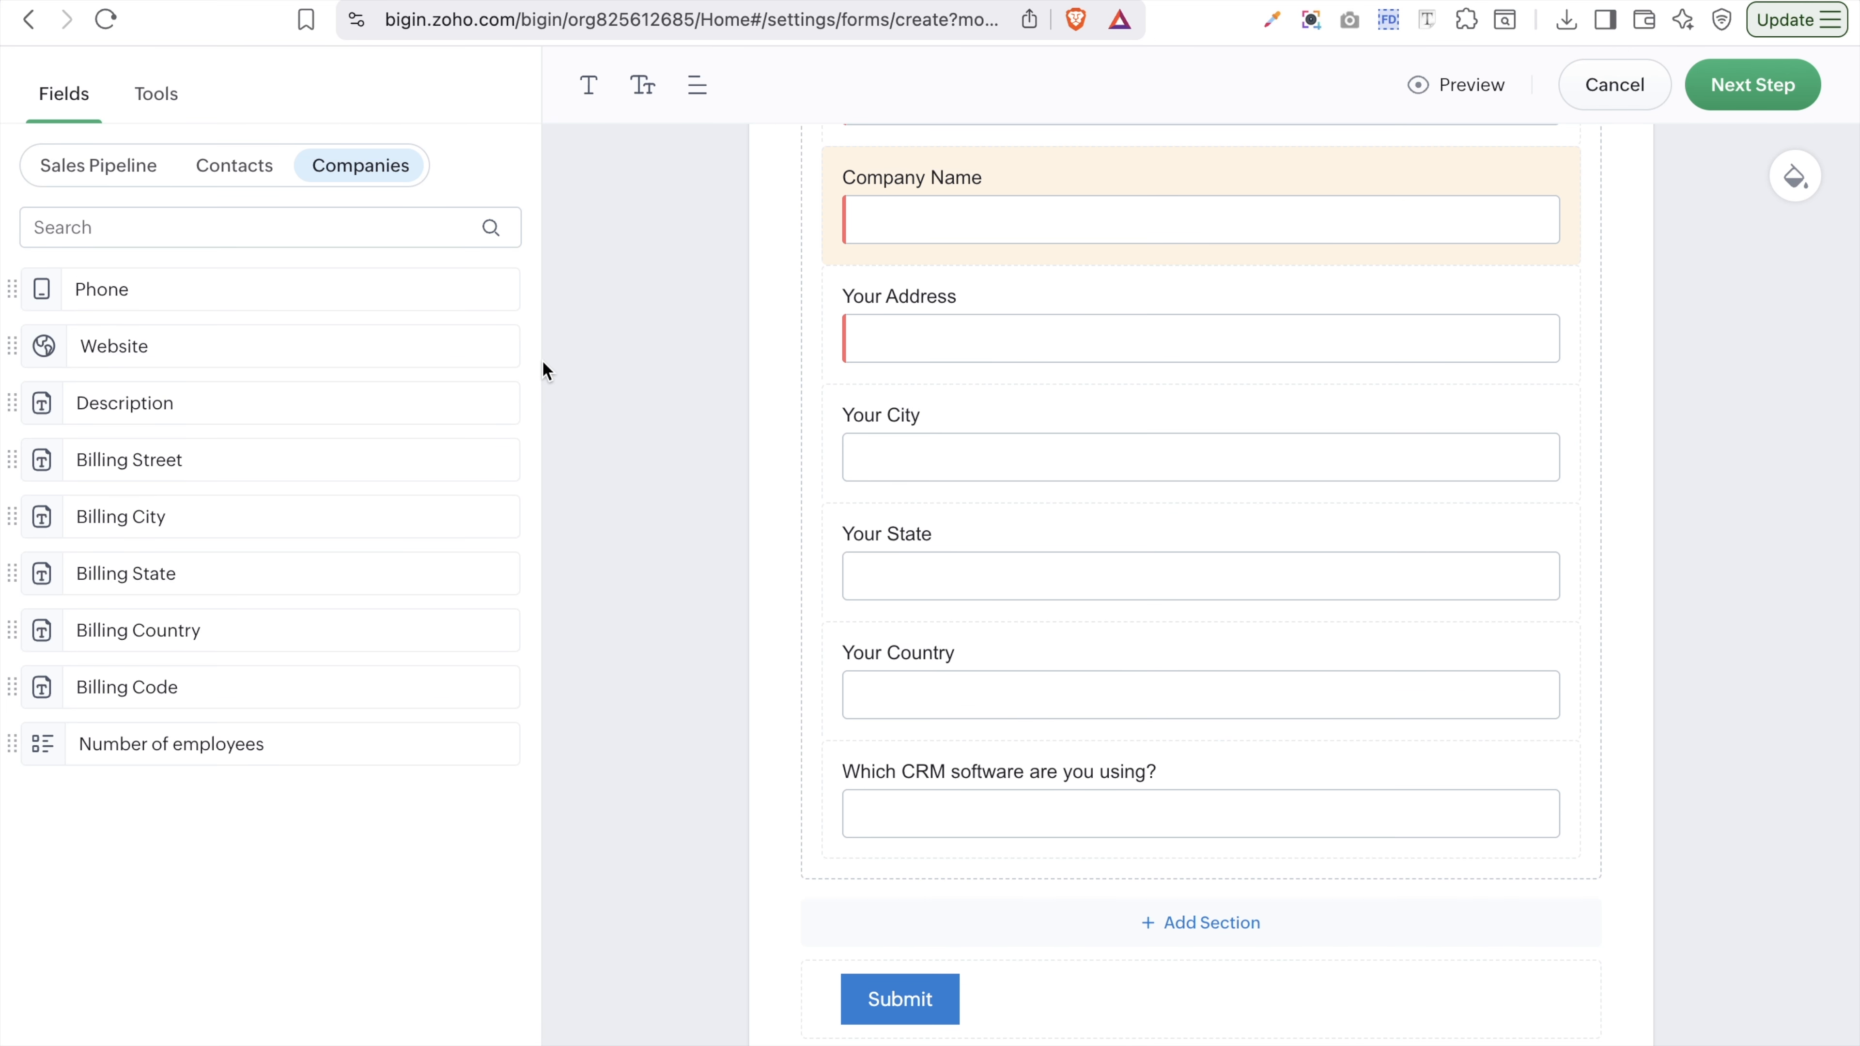
{"action": "left_click_drag", "start_coordinate": [42, 321], "coordinate": [1262, 399]}
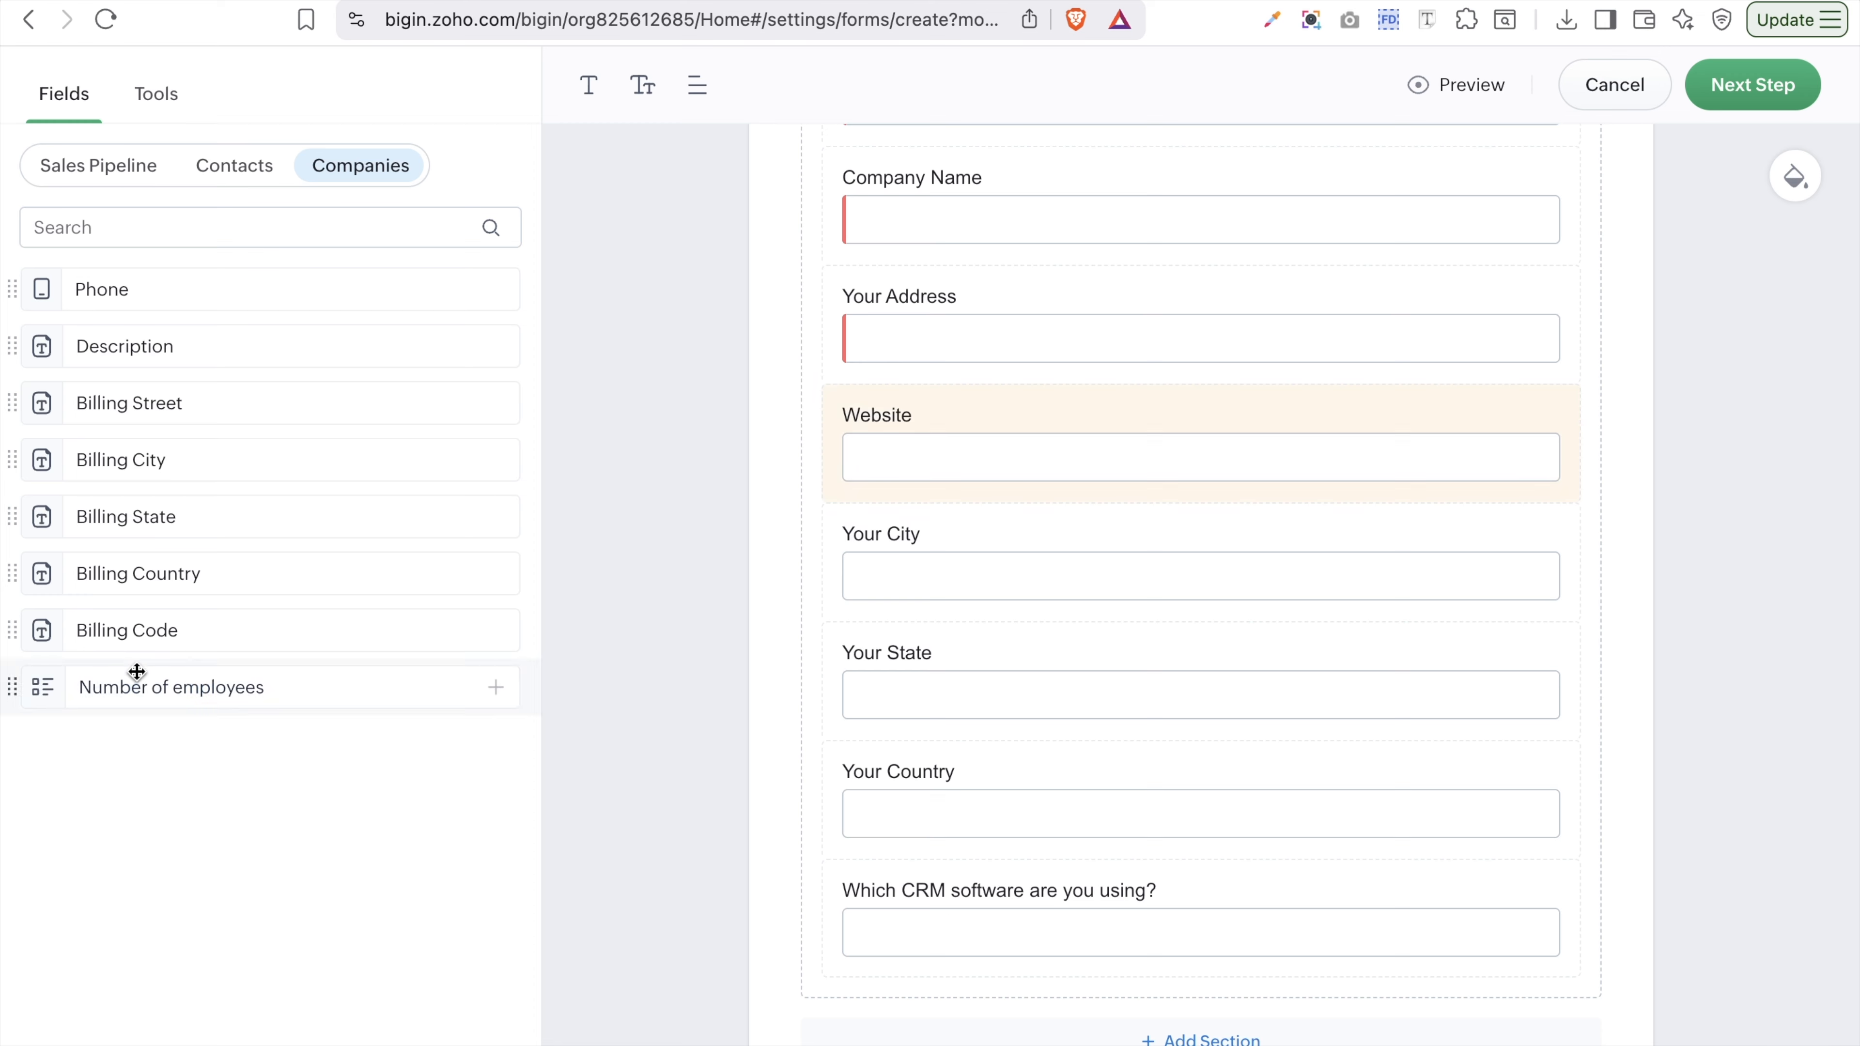
{"action": "left_click_drag", "start_coordinate": [156, 703], "coordinate": [1321, 547]}
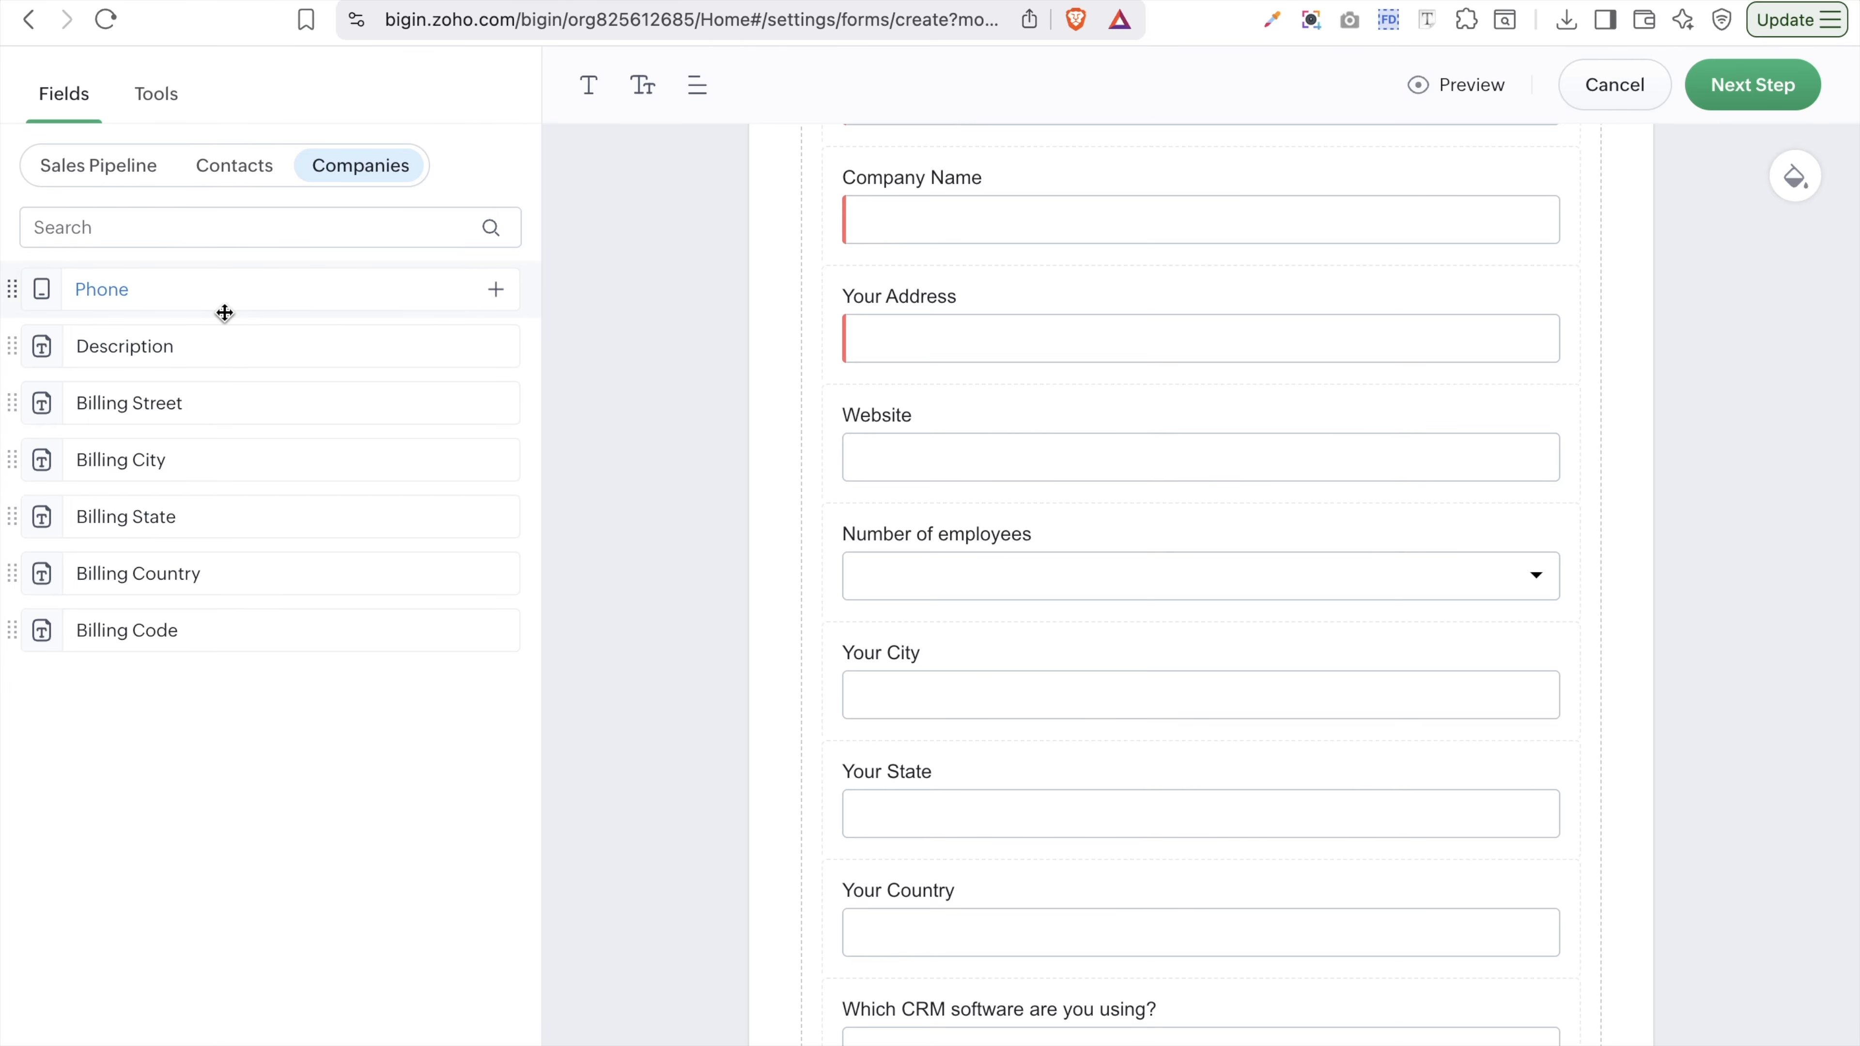
- Add the sales pipeline field Amount between Website and Number of employees
{"action": "left_click", "coordinate": [226, 178]}
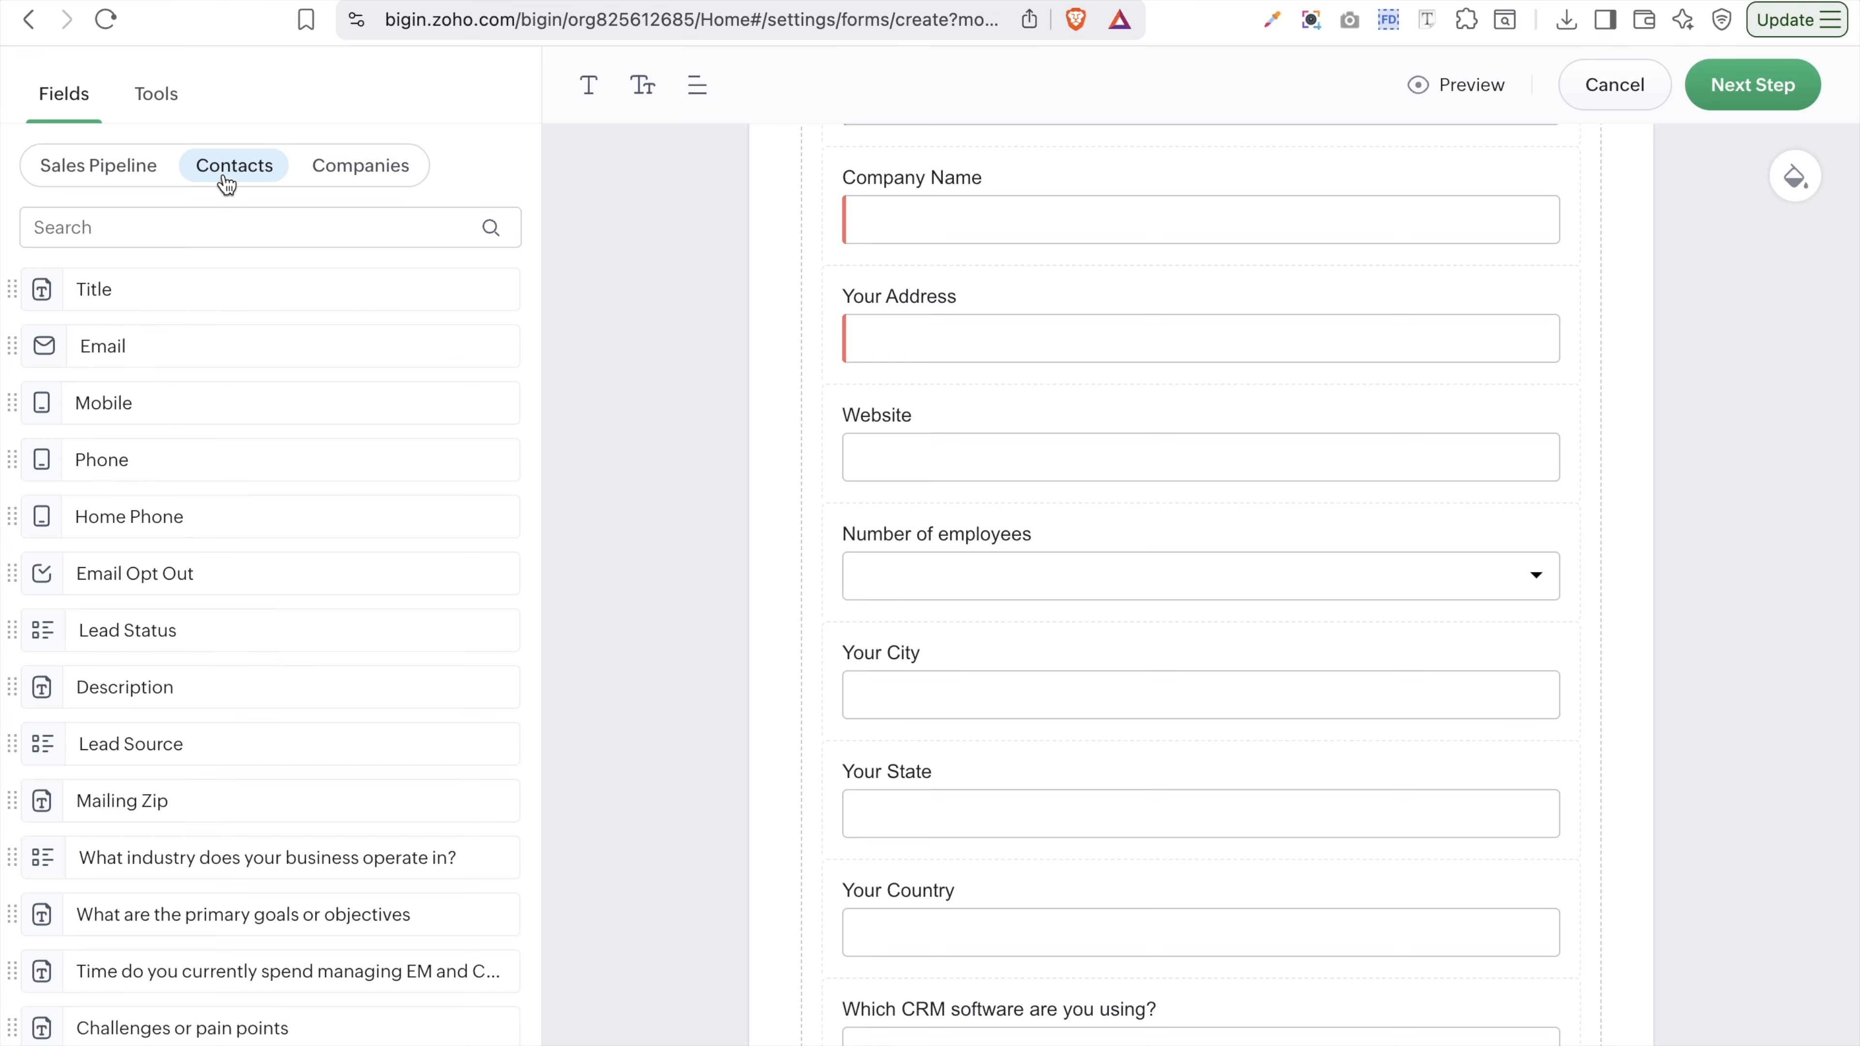
{"action": "left_click", "coordinate": [89, 174]}
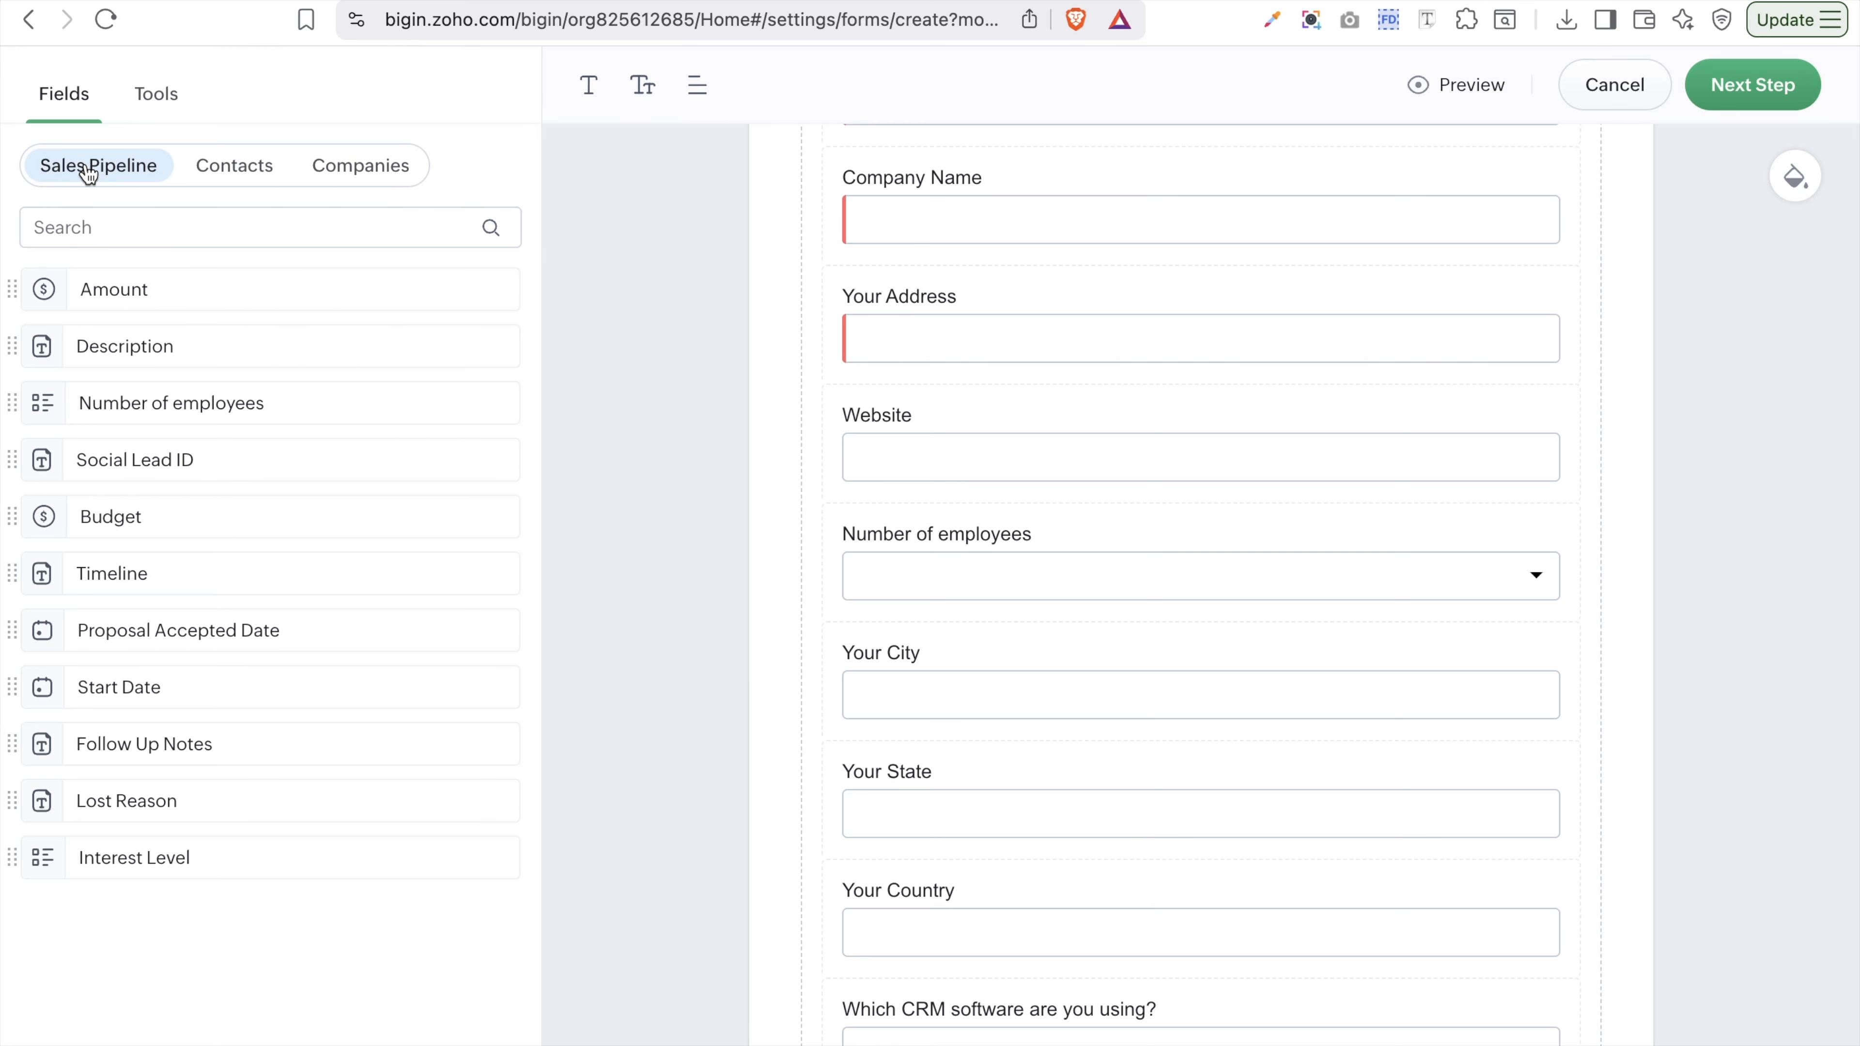
{"action": "scroll", "coordinate": [880, 747], "scroll_direction": "down", "scroll_amount": 3}
{"action": "scroll", "coordinate": [882, 747], "scroll_direction": "up", "scroll_amount": 7}
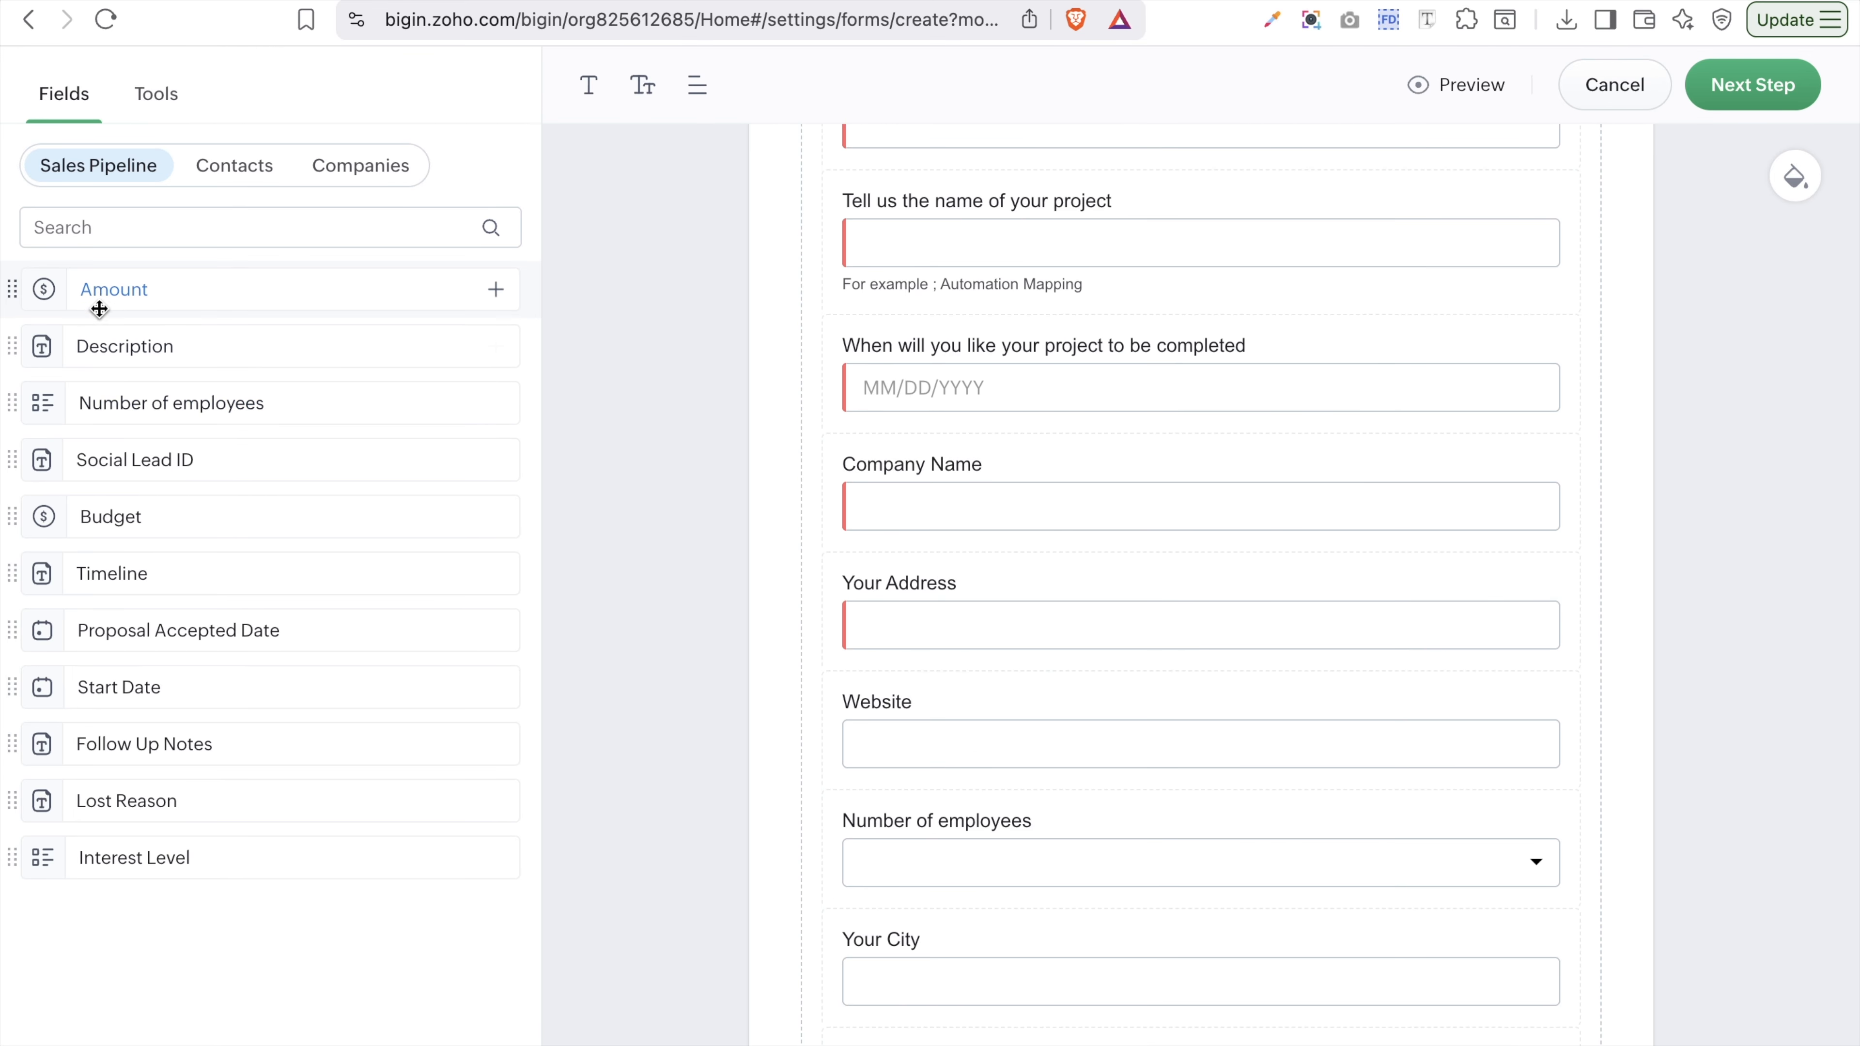
{"action": "left_click_drag", "start_coordinate": [96, 298], "coordinate": [1397, 852]}
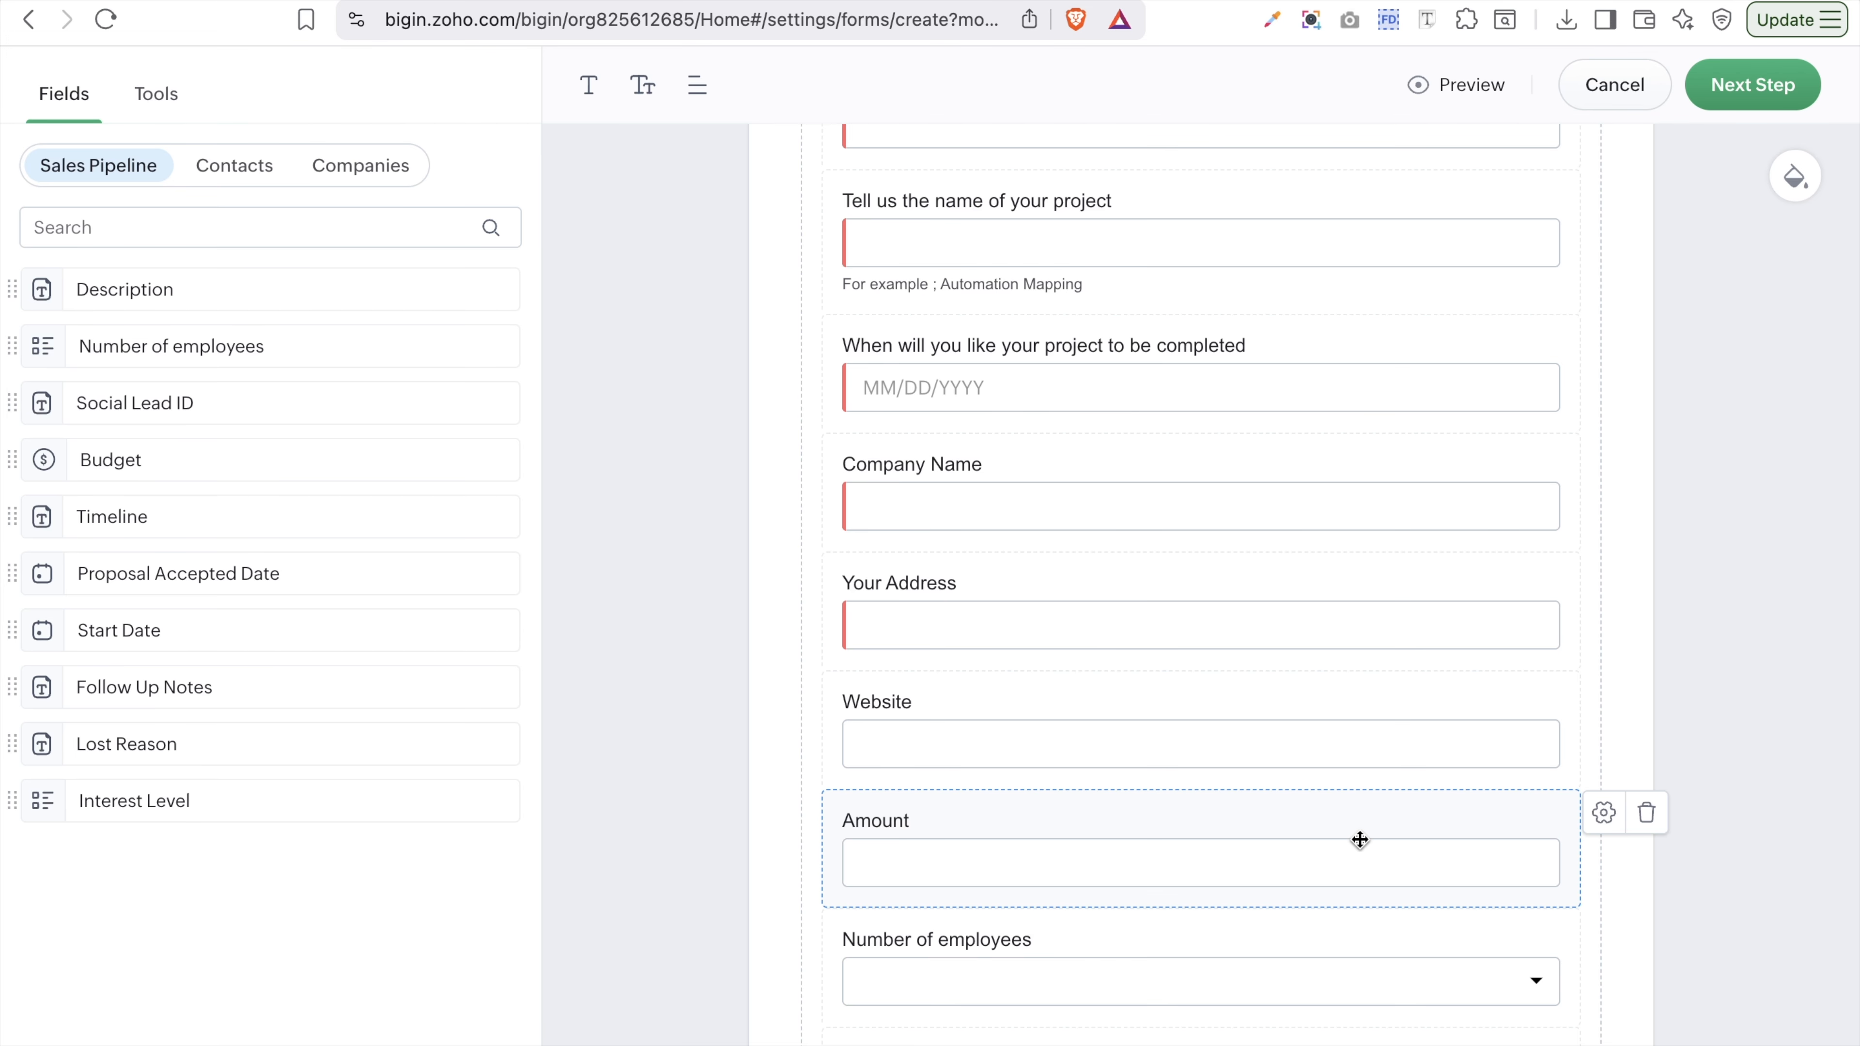
- Relabel the Amount field as "What is your budget for this project?" and mark it as required
{"action": "left_click", "coordinate": [1159, 861]}
{"action": "left_click", "coordinate": [1601, 814]}
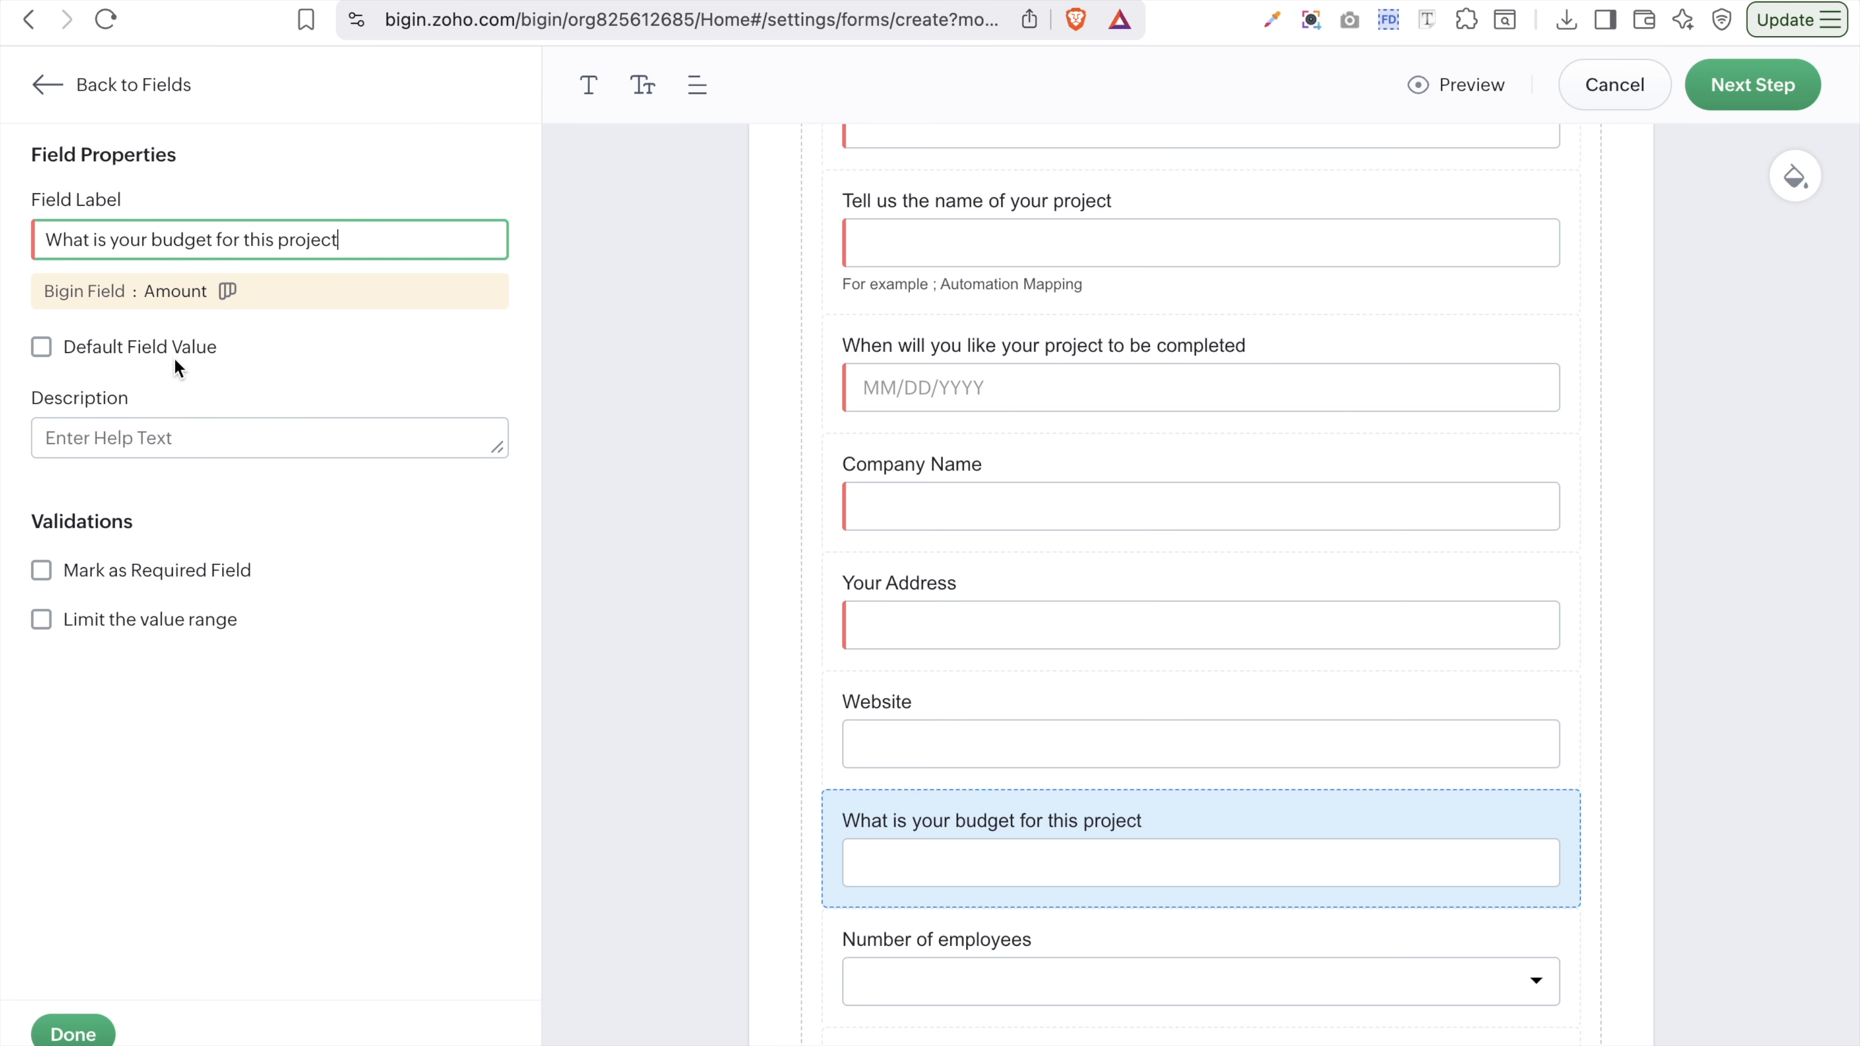
{"action": "type", "text": "?"}
{"action": "mouse_move", "coordinate": [122, 301]}
{"action": "left_click", "coordinate": [60, 577]}
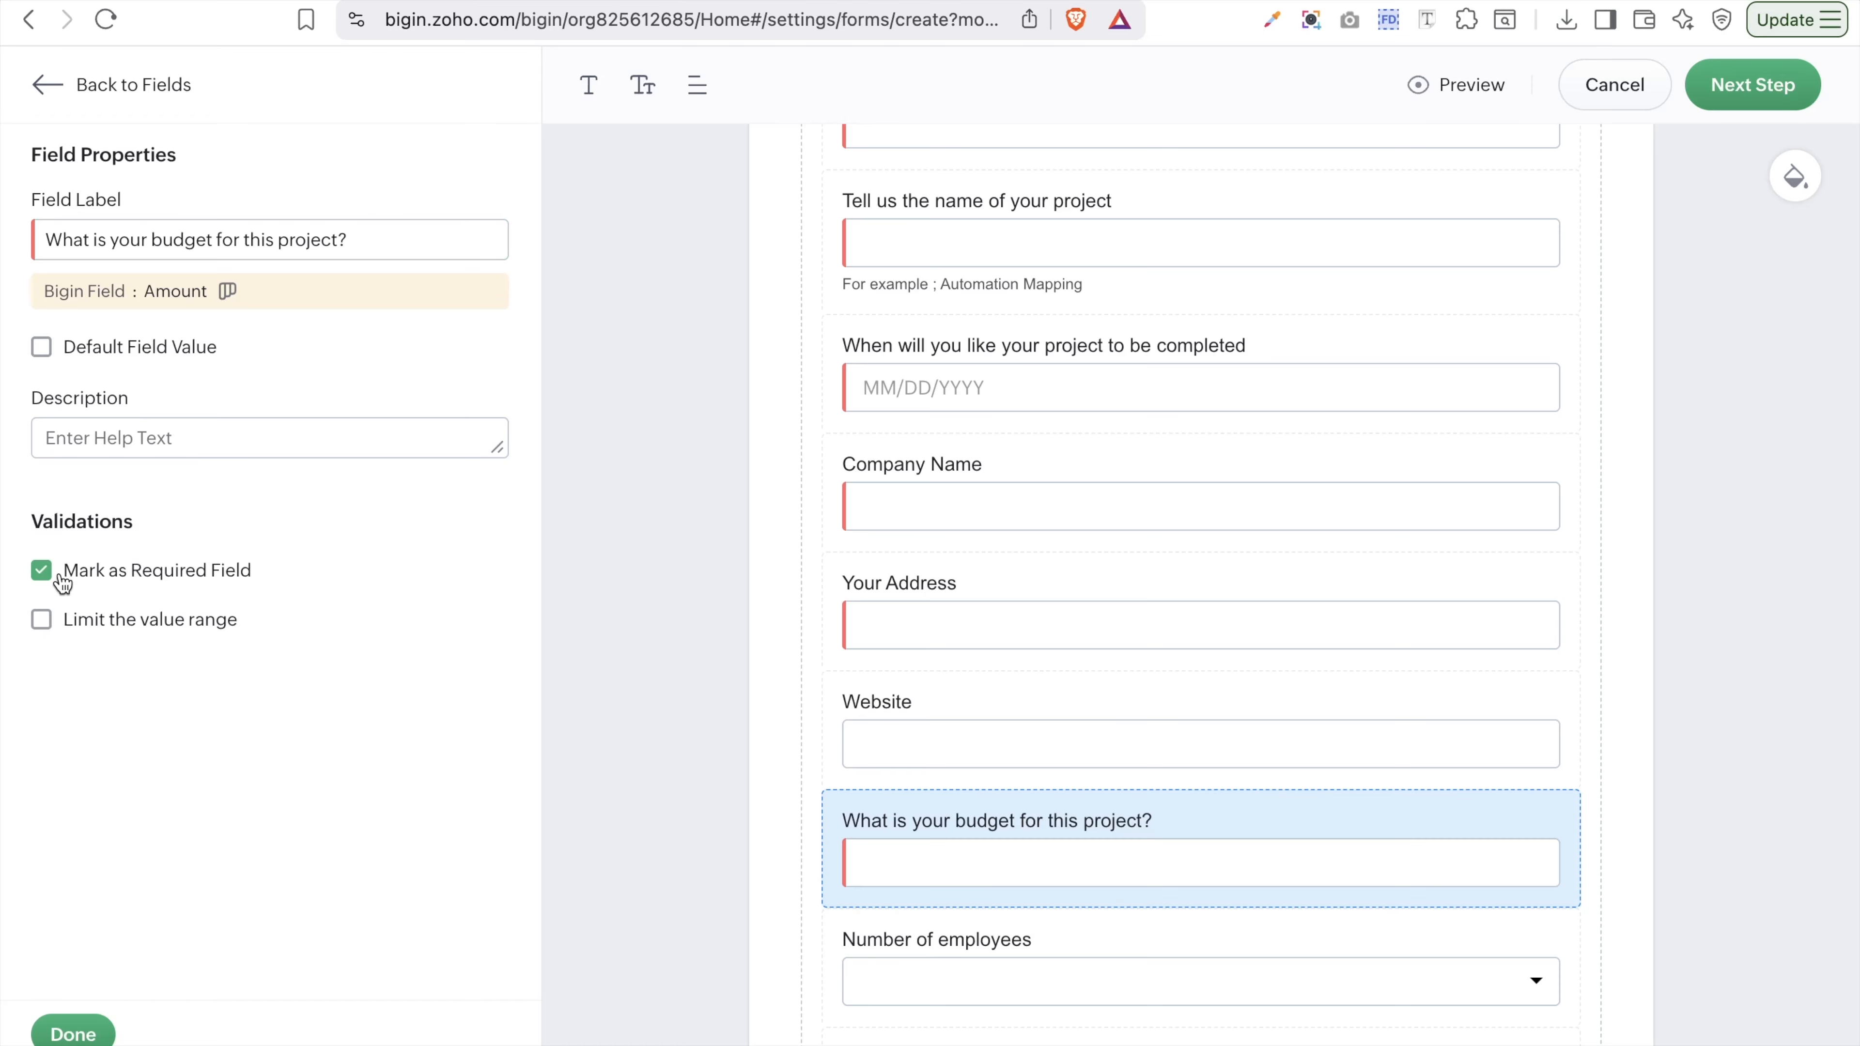
{"action": "left_click", "coordinate": [99, 621]}
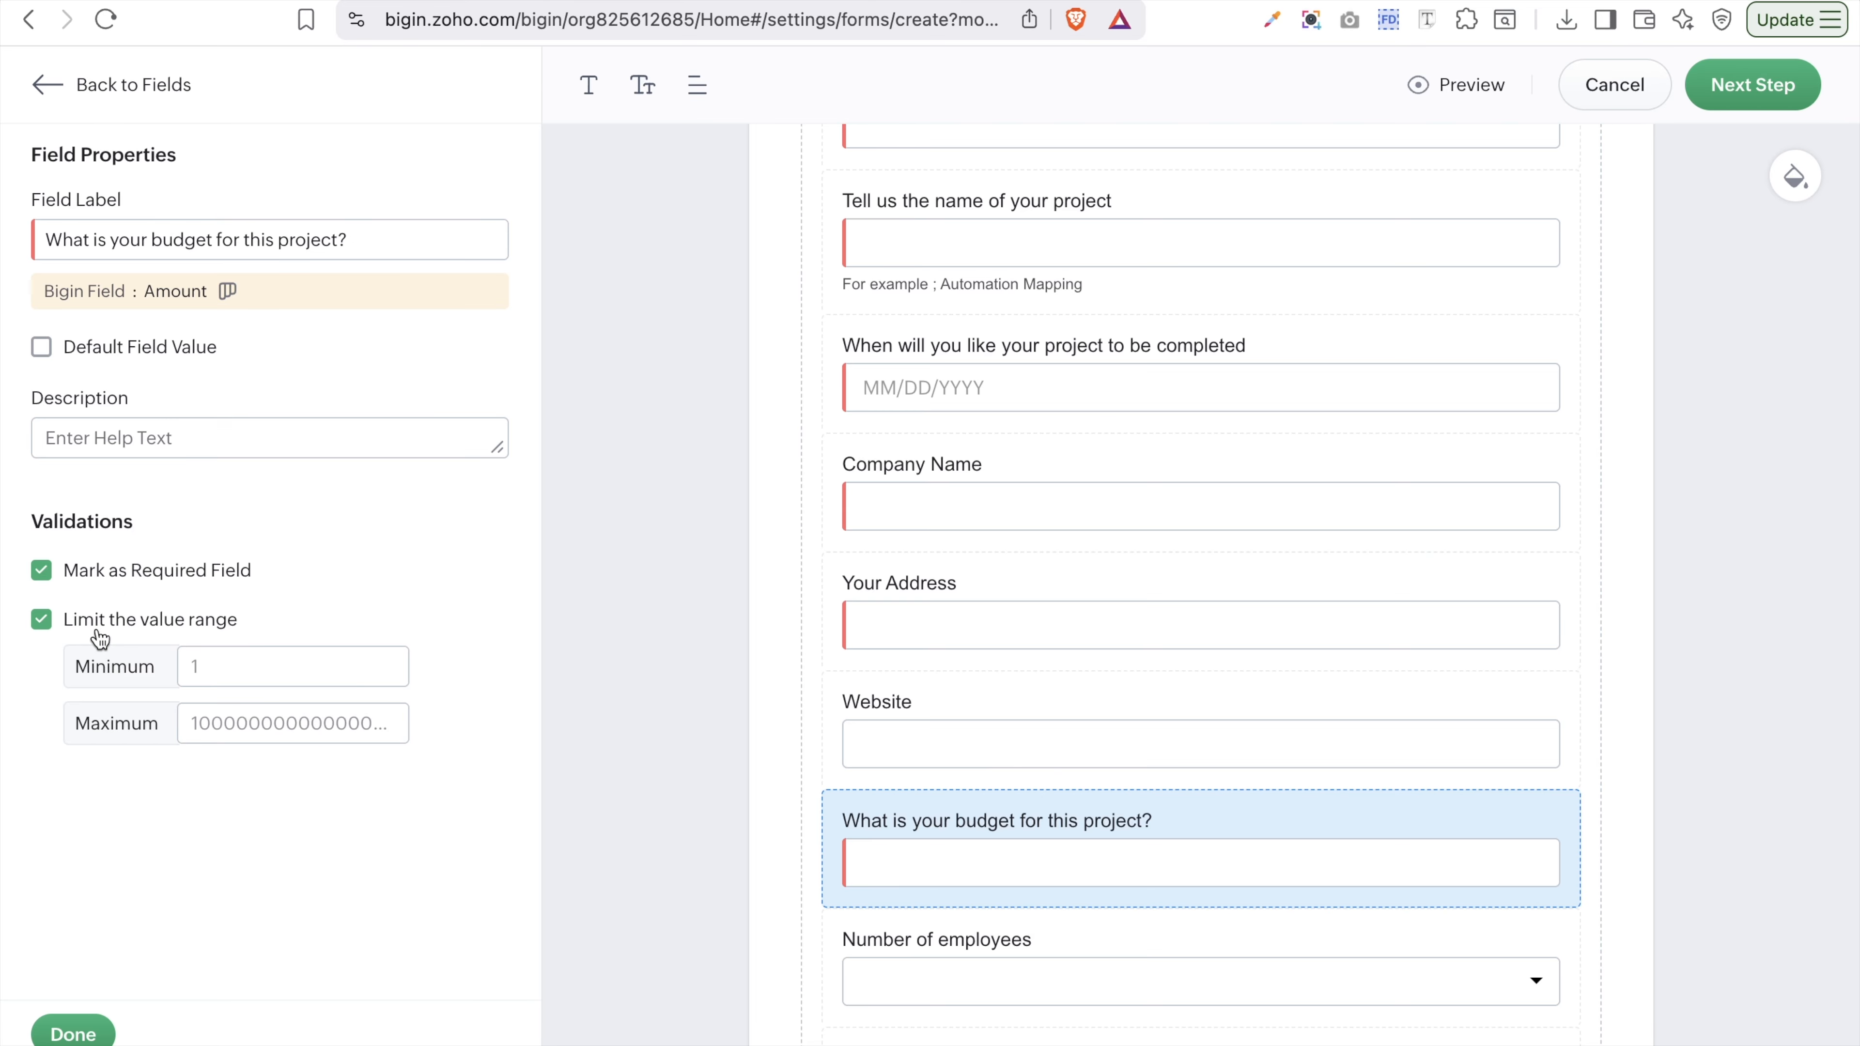
{"action": "left_click", "coordinate": [235, 672]}
{"action": "left_click", "coordinate": [41, 622]}
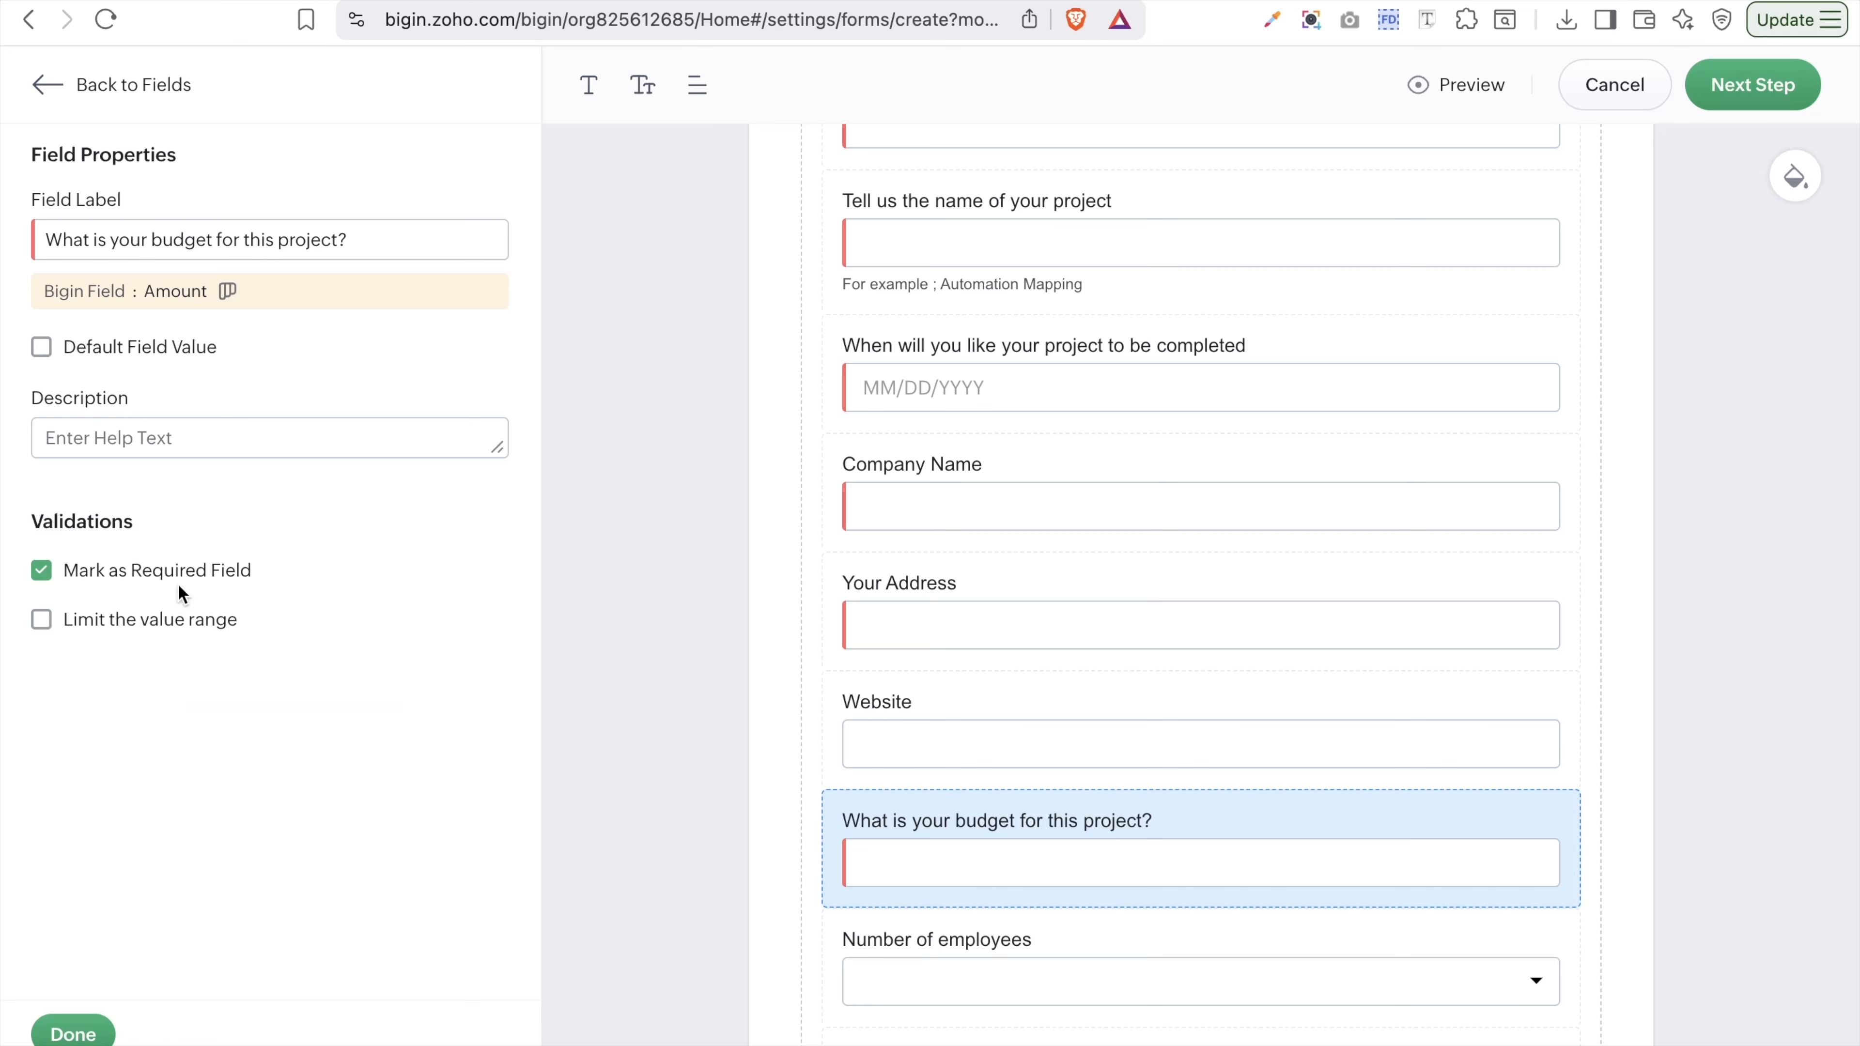
- Finish editing the budget field's properties and review all the fields on the form
{"action": "left_click", "coordinate": [88, 1034]}
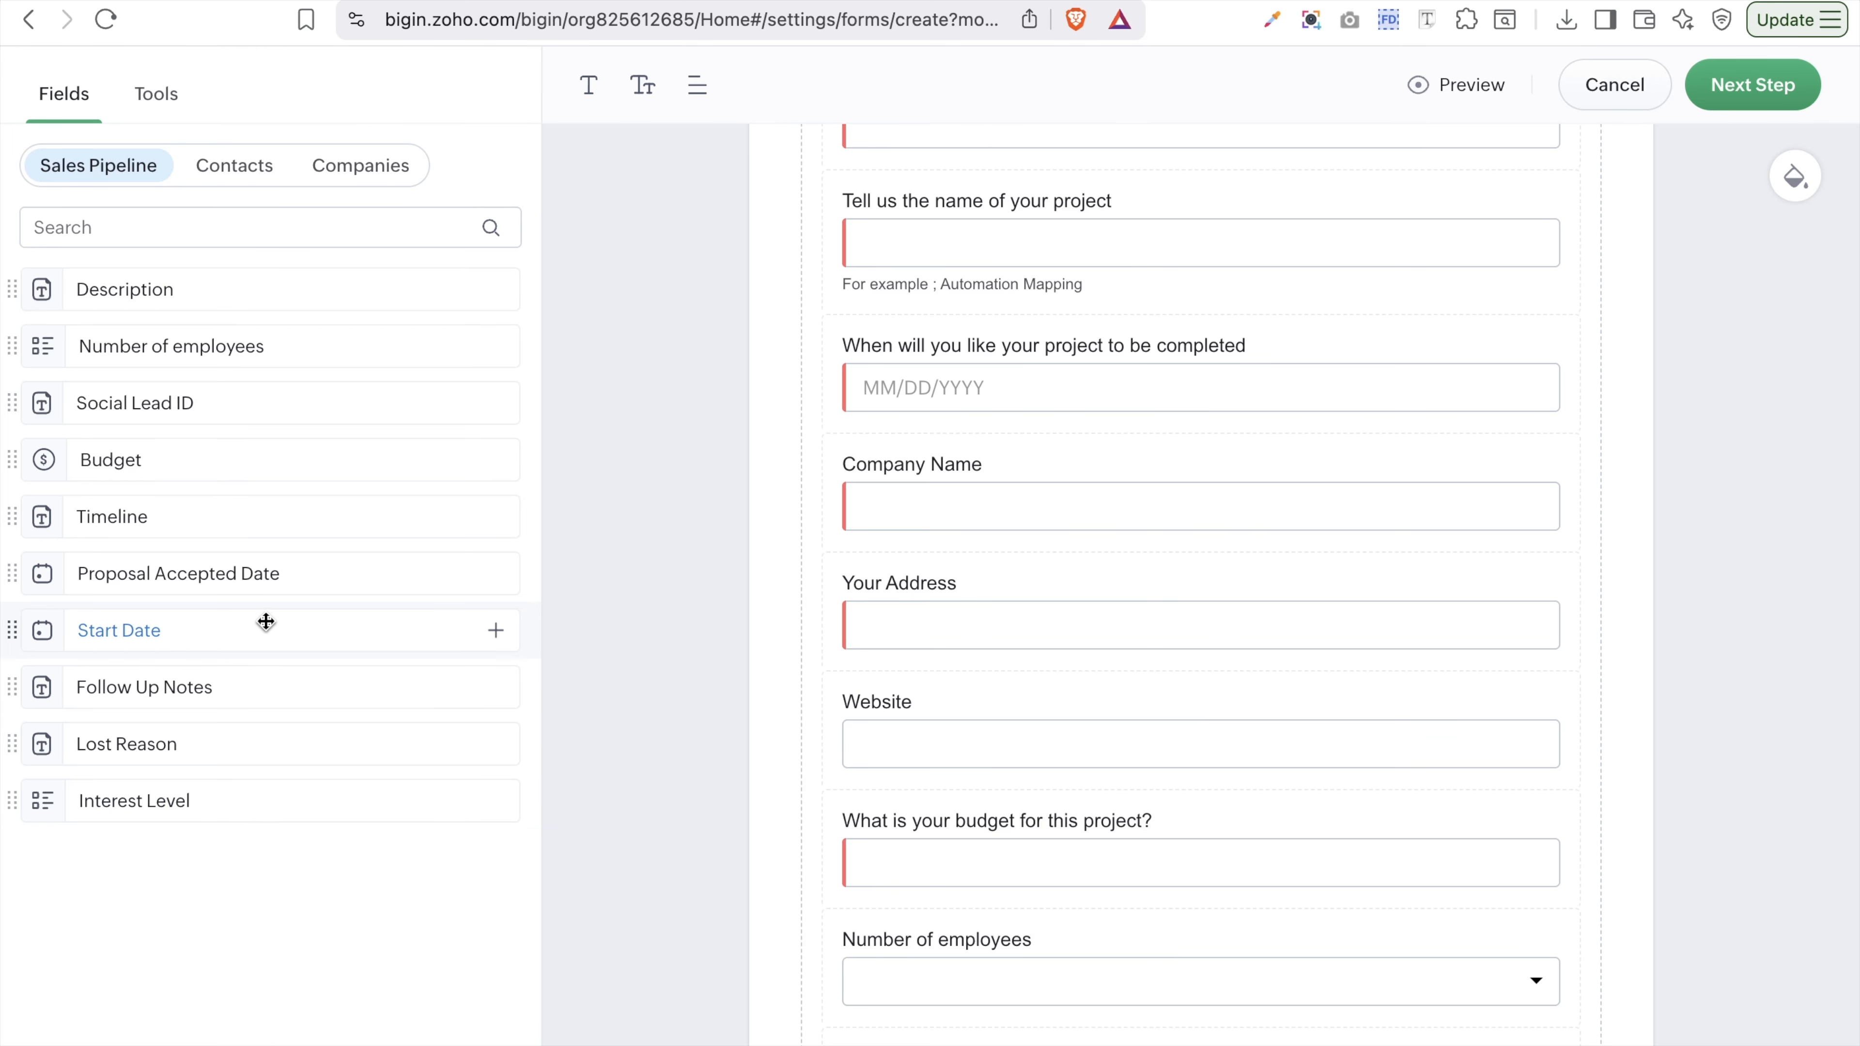
{"action": "scroll", "coordinate": [1146, 544], "scroll_direction": "down", "scroll_amount": 5}
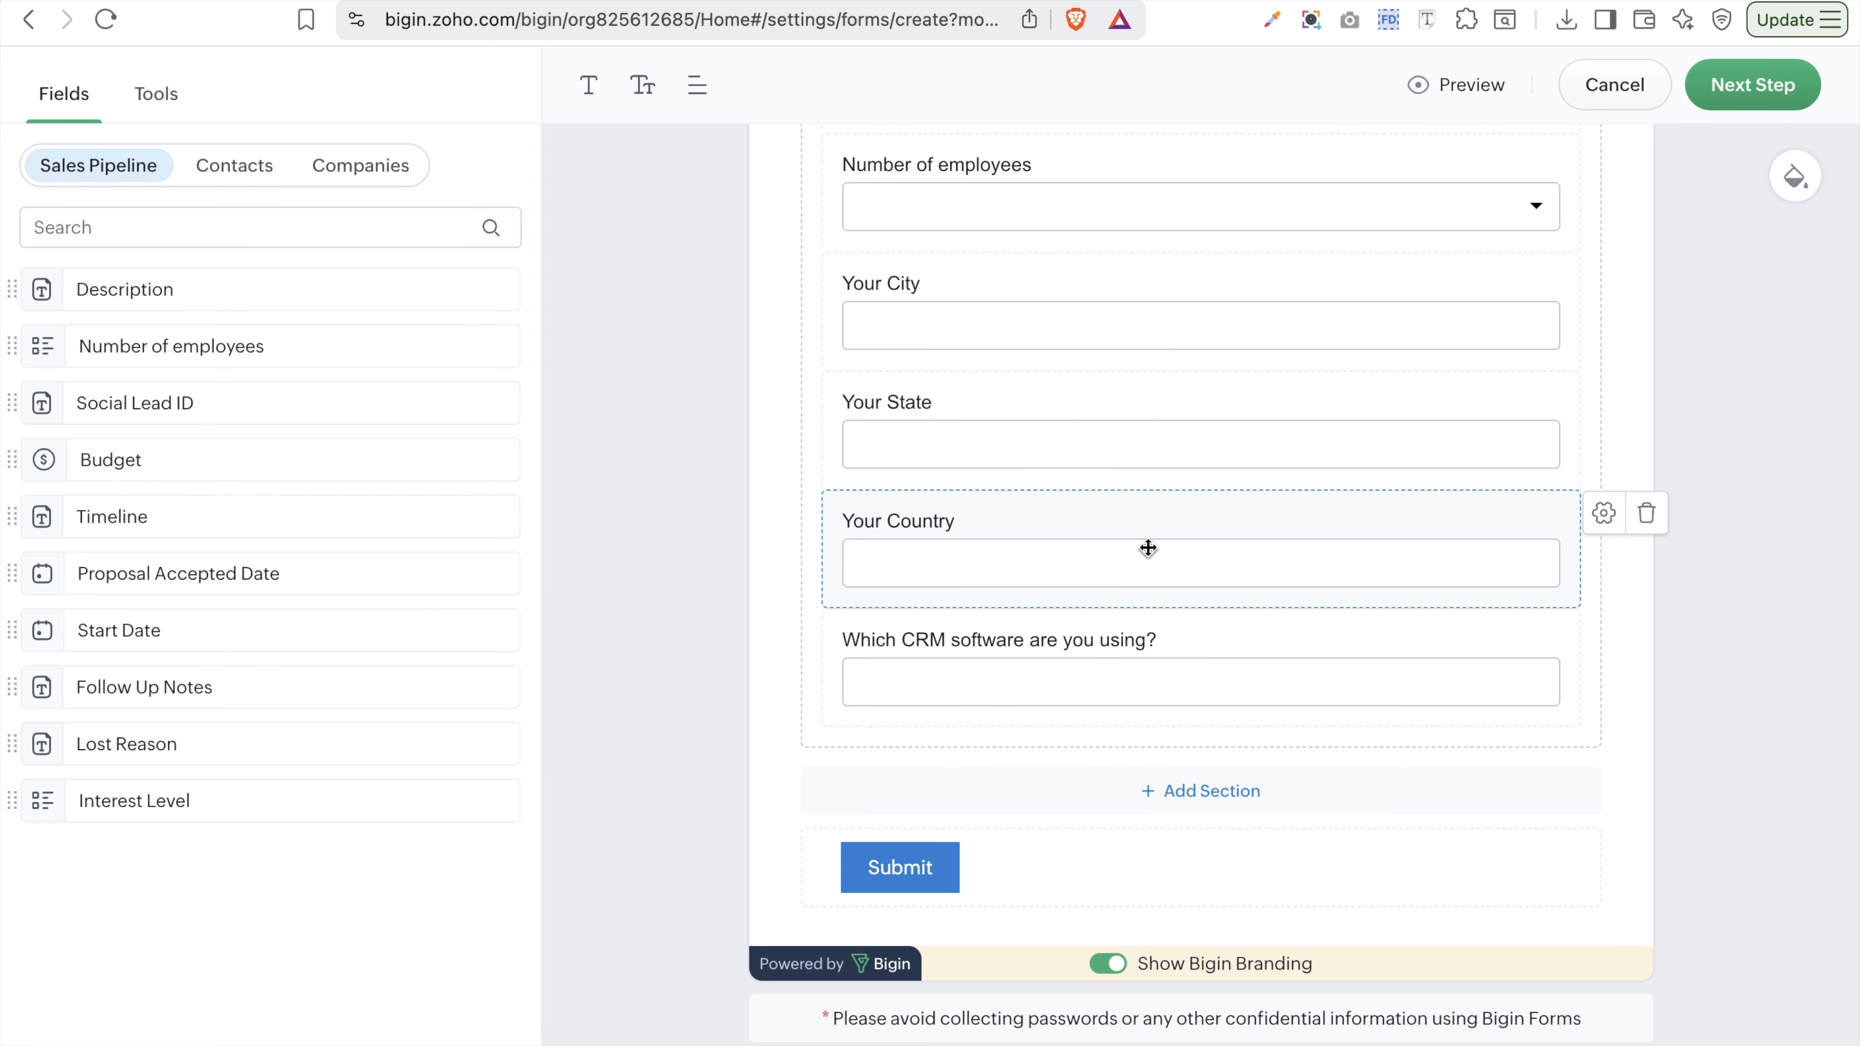
{"action": "scroll", "coordinate": [1147, 547], "scroll_direction": "up", "scroll_amount": 10}
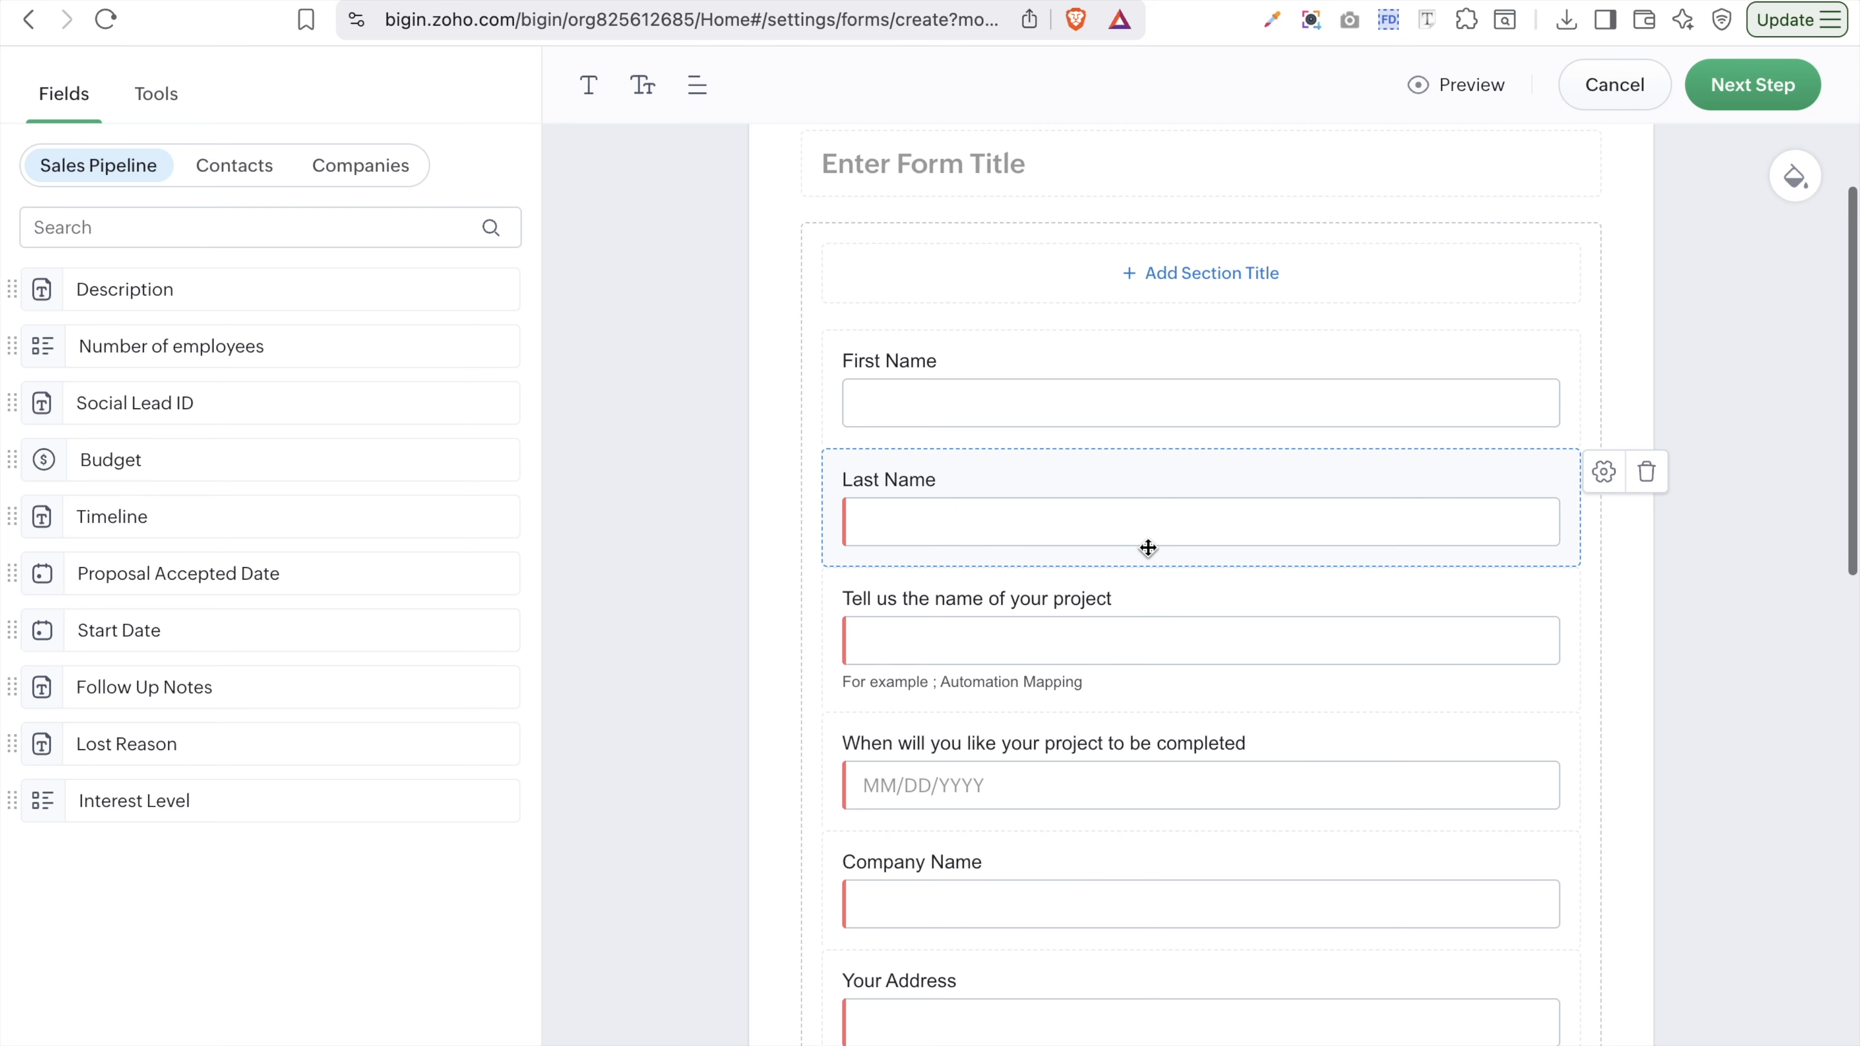
{"action": "scroll", "coordinate": [1147, 548], "scroll_direction": "down", "scroll_amount": 2}
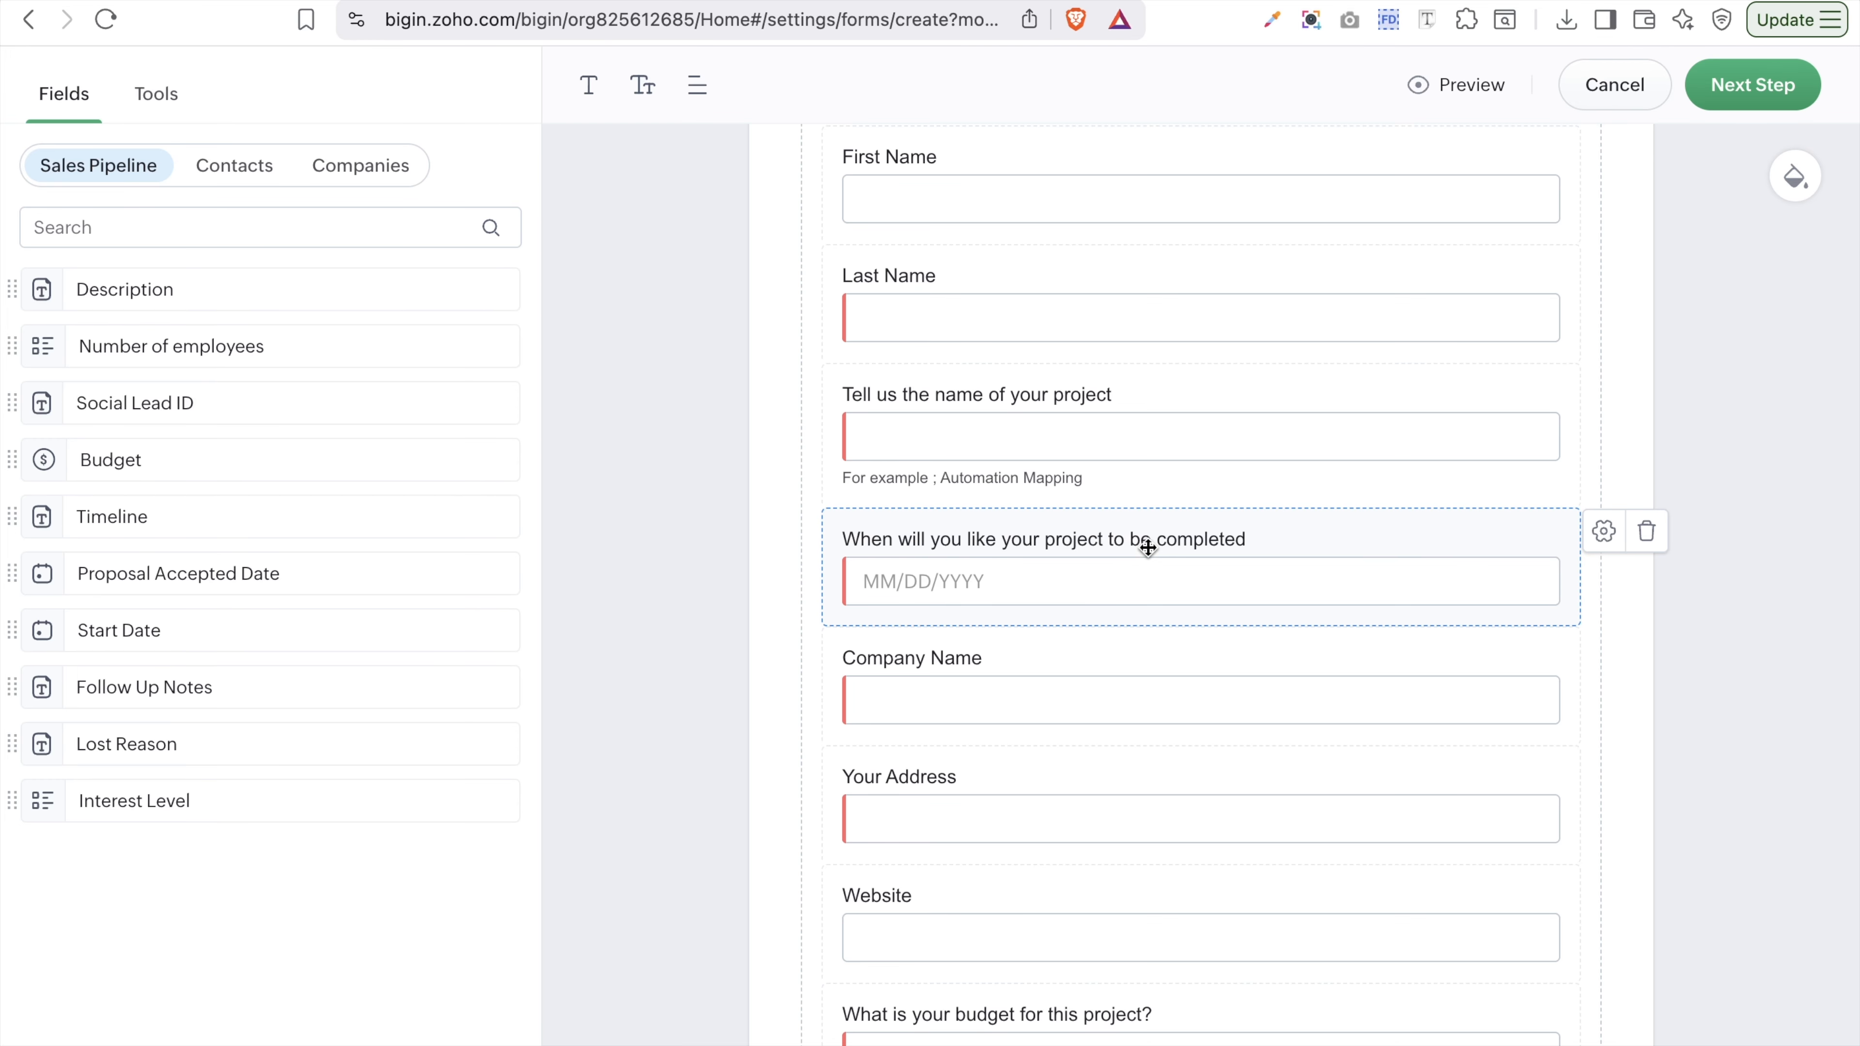
{"action": "scroll", "coordinate": [1147, 547], "scroll_direction": "down", "scroll_amount": 6}
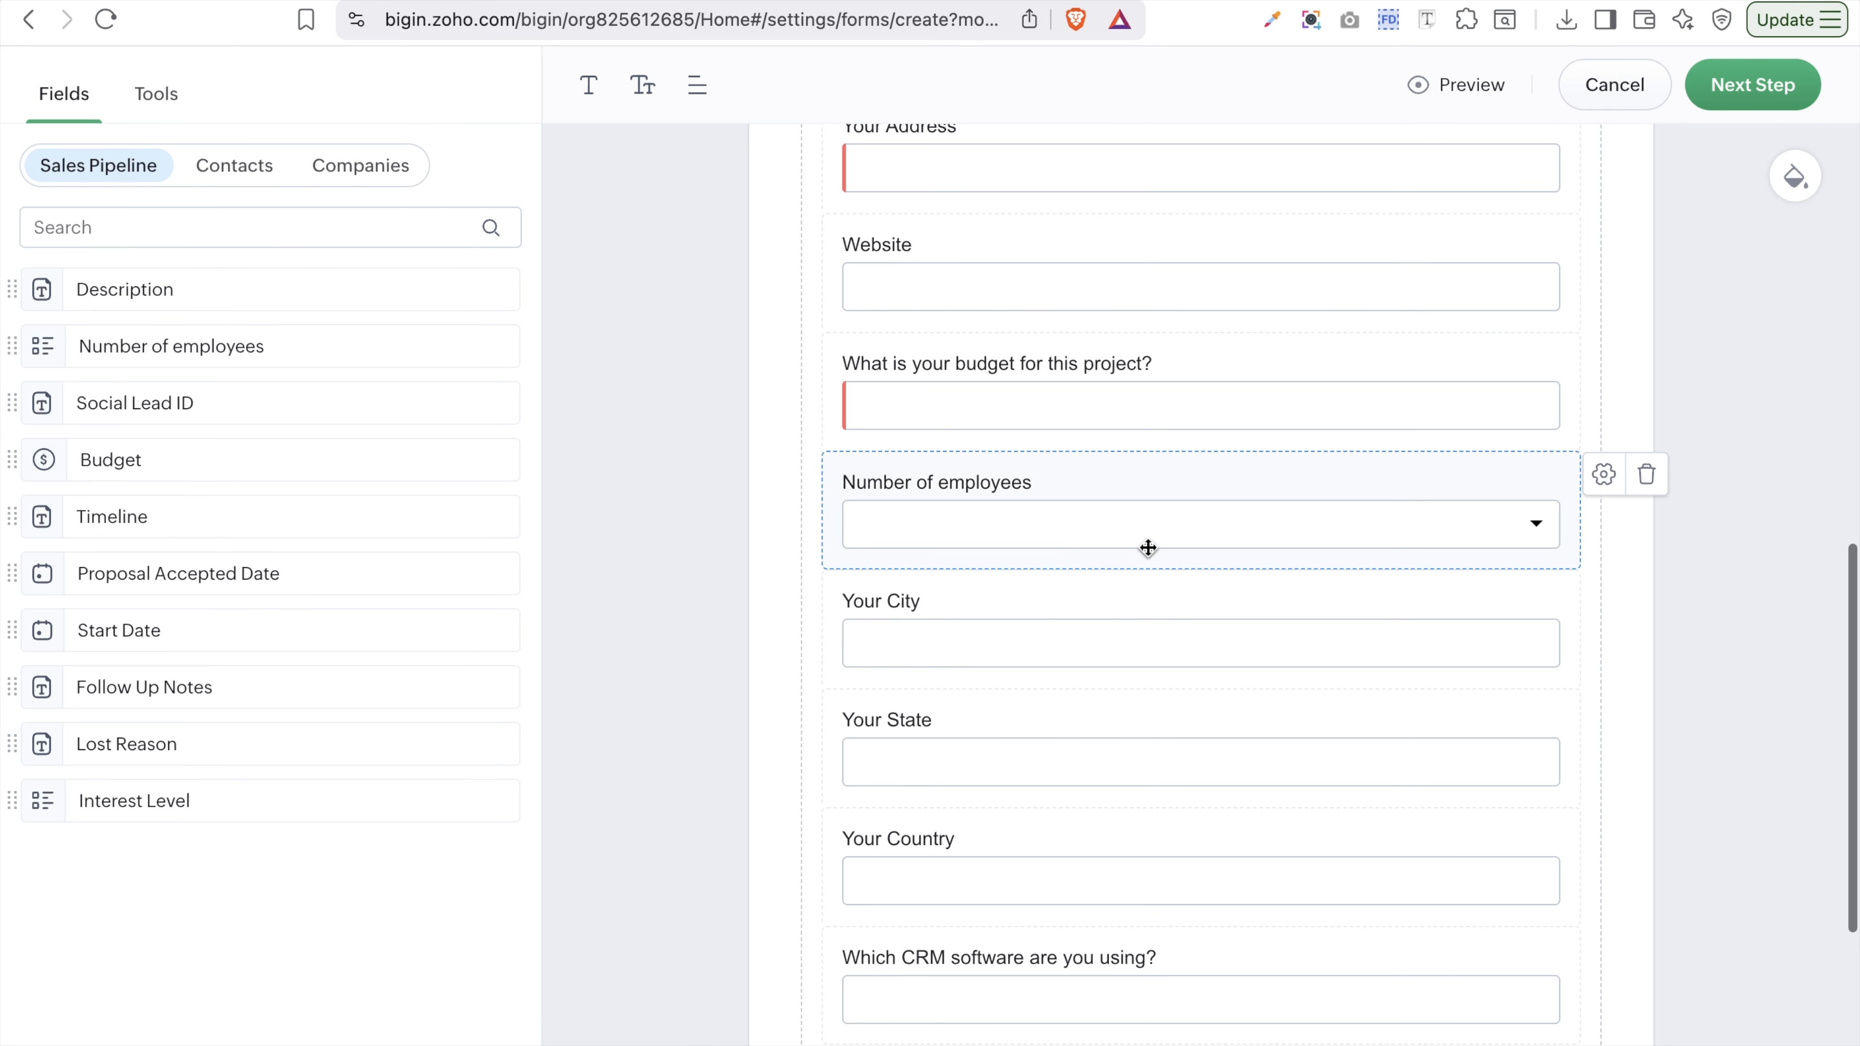
{"action": "scroll", "coordinate": [1147, 547], "scroll_direction": "down", "scroll_amount": 3}
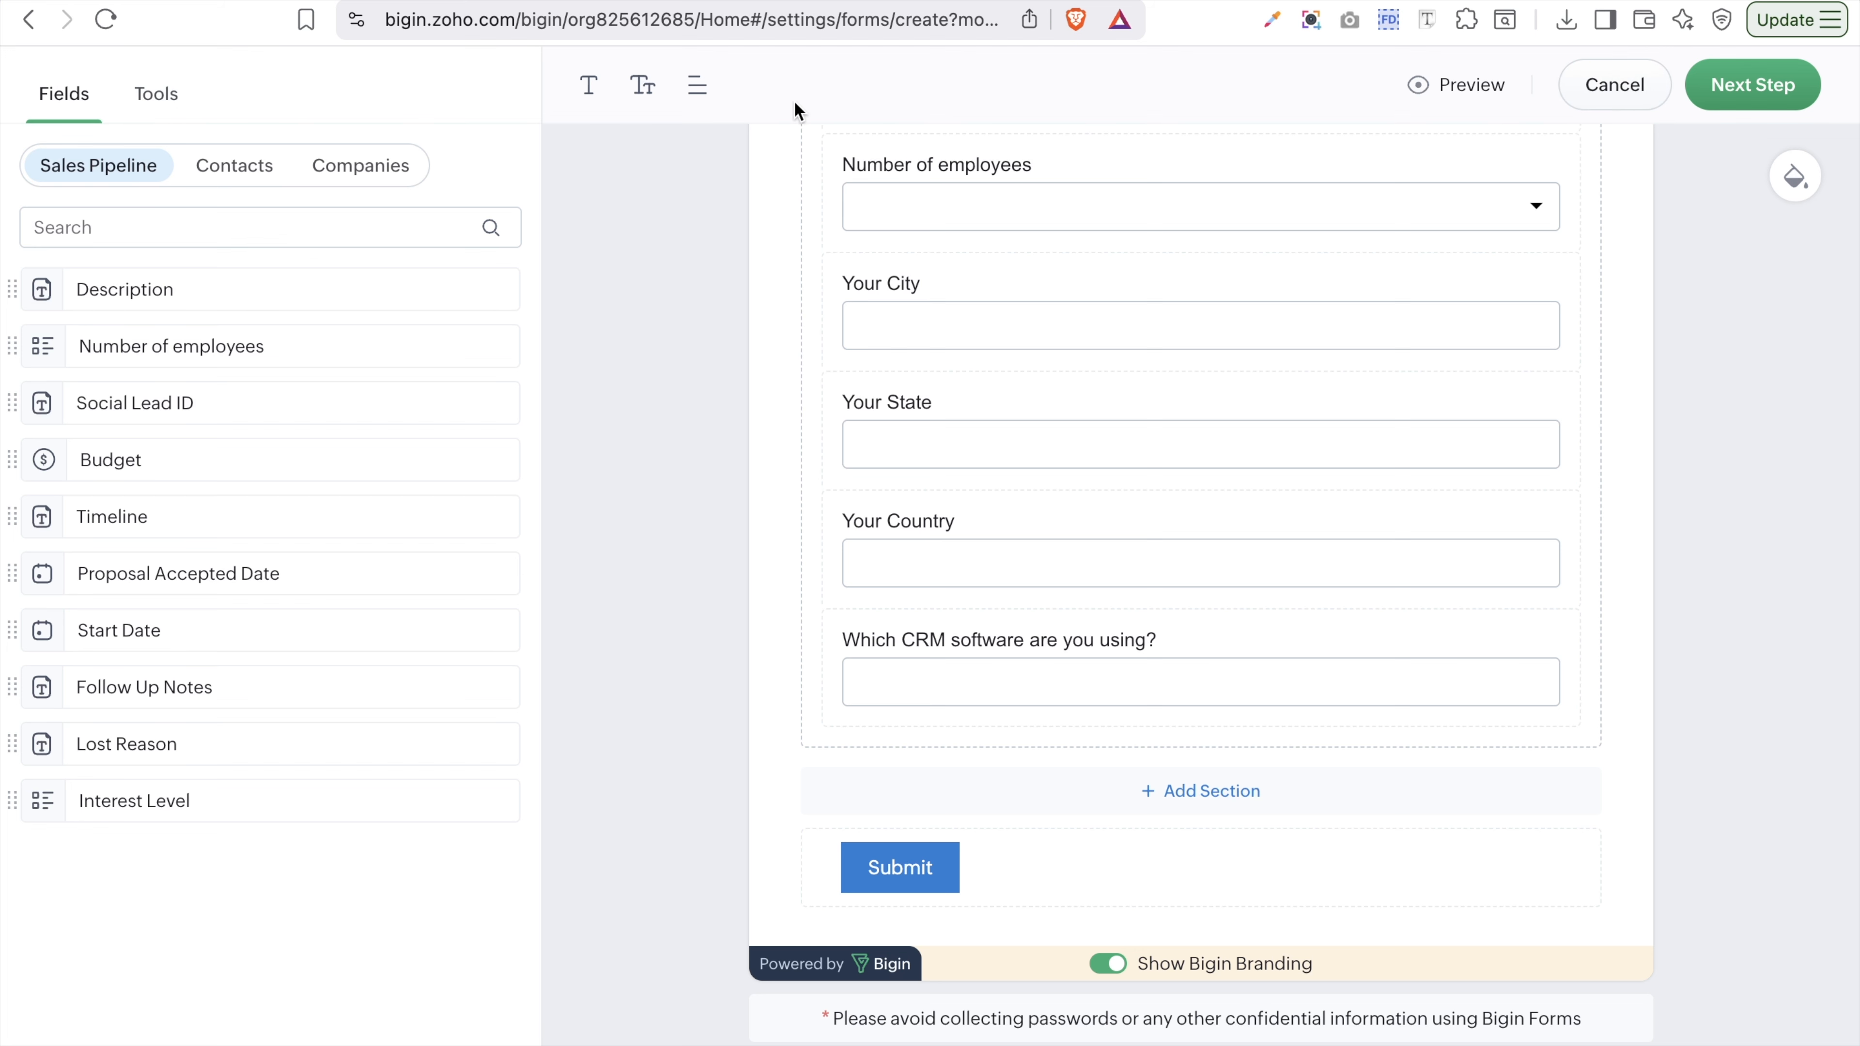
- Set the form's font to Georgia and its text size to Font 16
{"action": "left_click", "coordinate": [589, 91]}
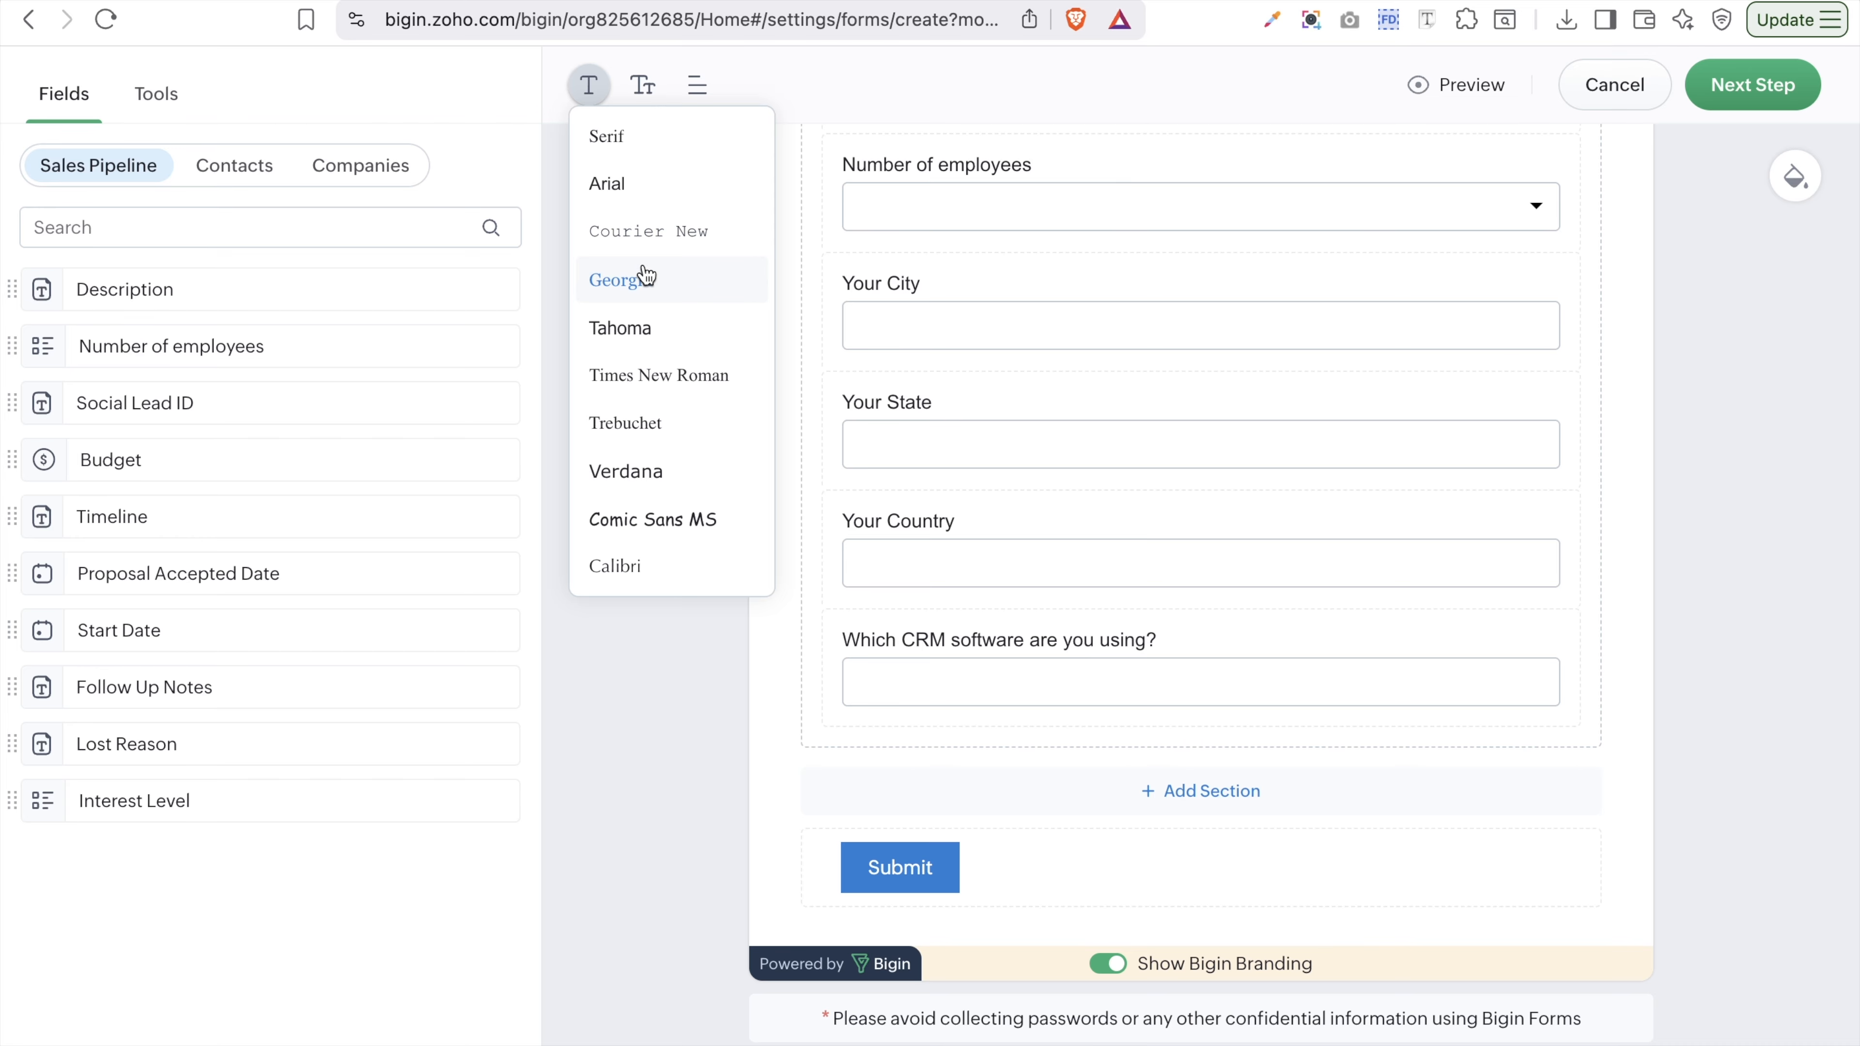
{"action": "left_click", "coordinate": [644, 277]}
{"action": "left_click", "coordinate": [590, 90]}
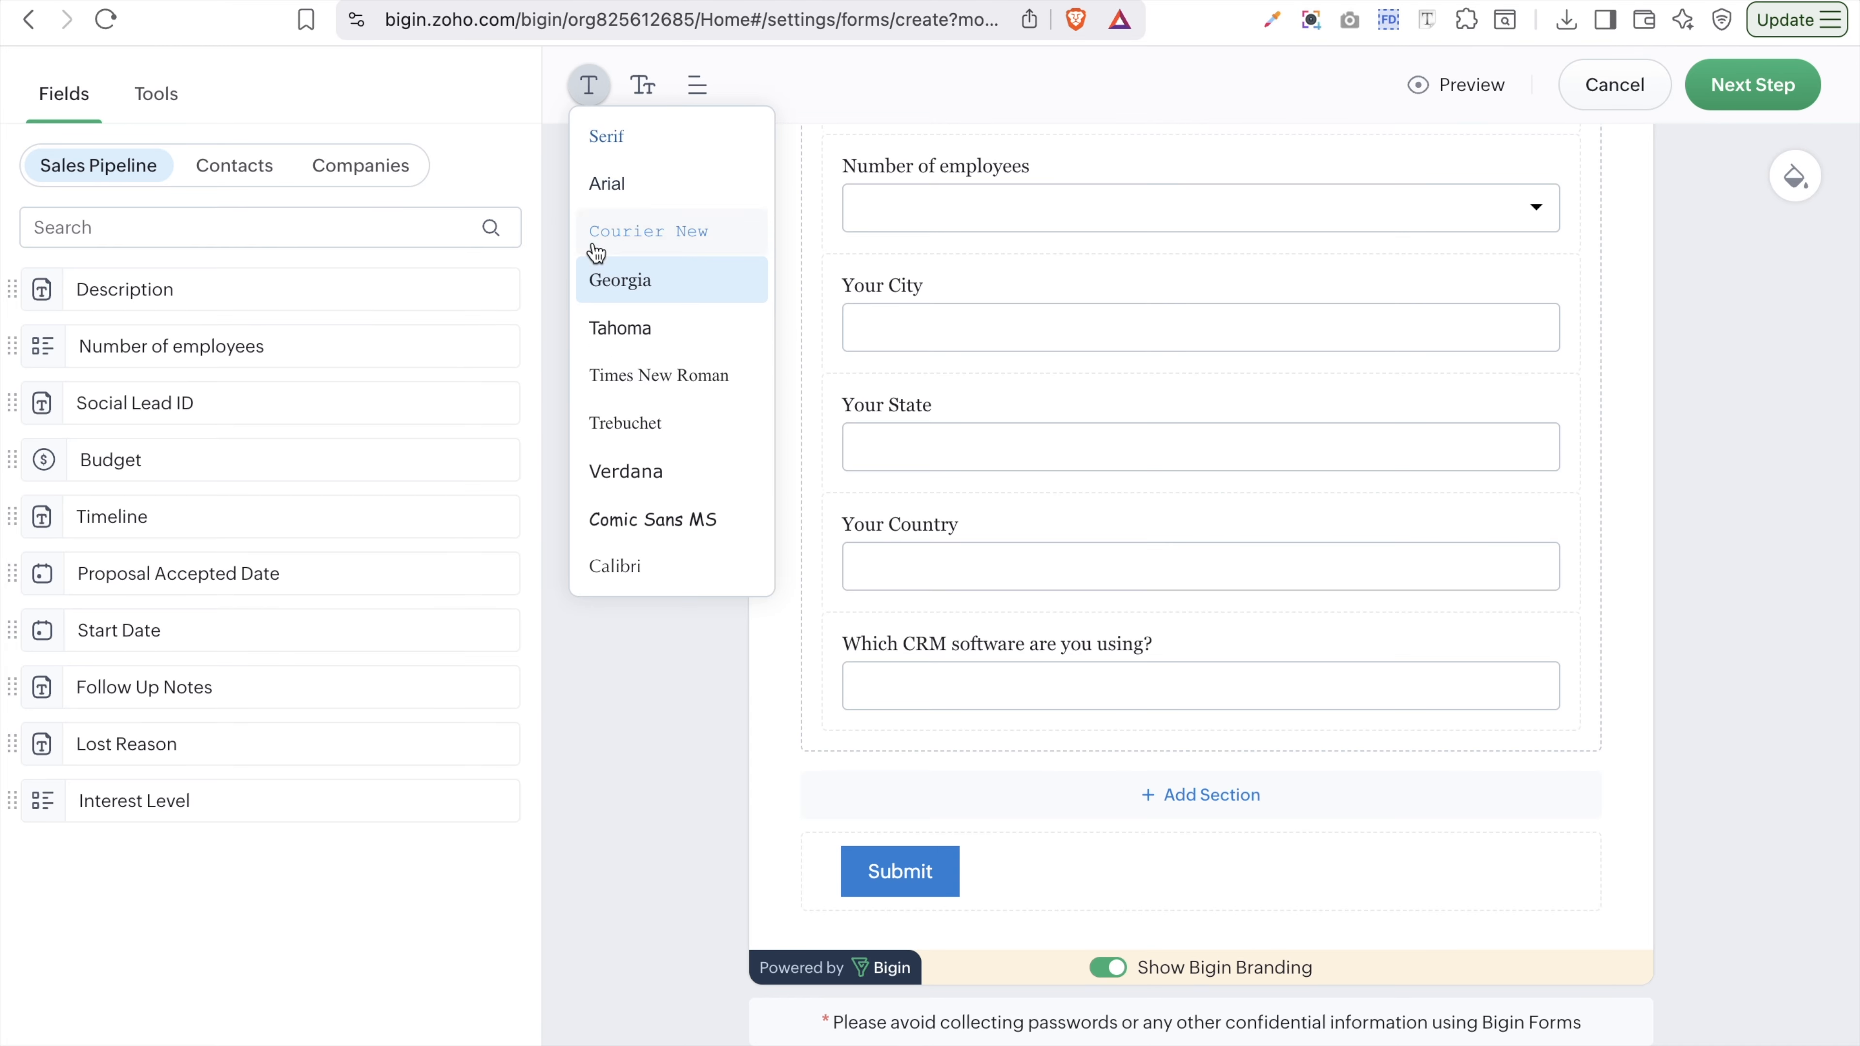
{"action": "left_click", "coordinate": [654, 103]}
{"action": "left_click", "coordinate": [701, 372]}
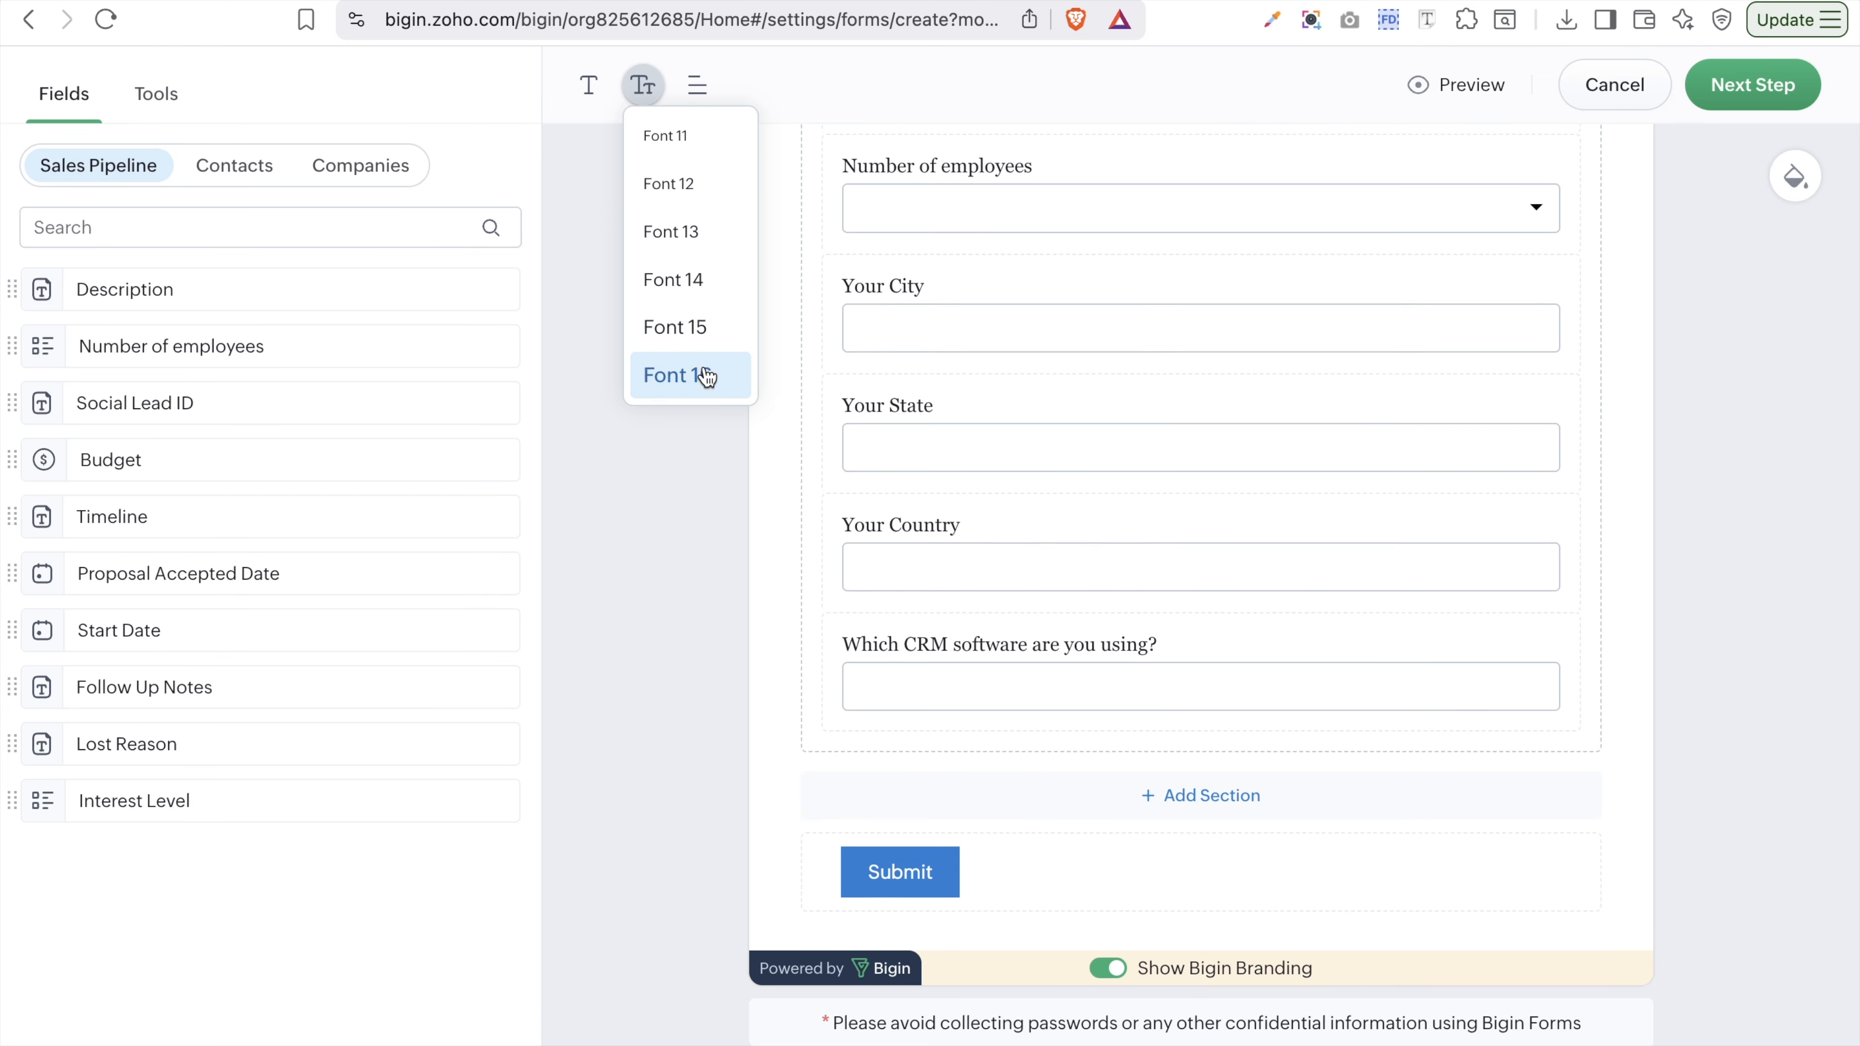
- Try the left, right and center alignments for the field labels and restore Align Top
{"action": "left_click", "coordinate": [696, 84]}
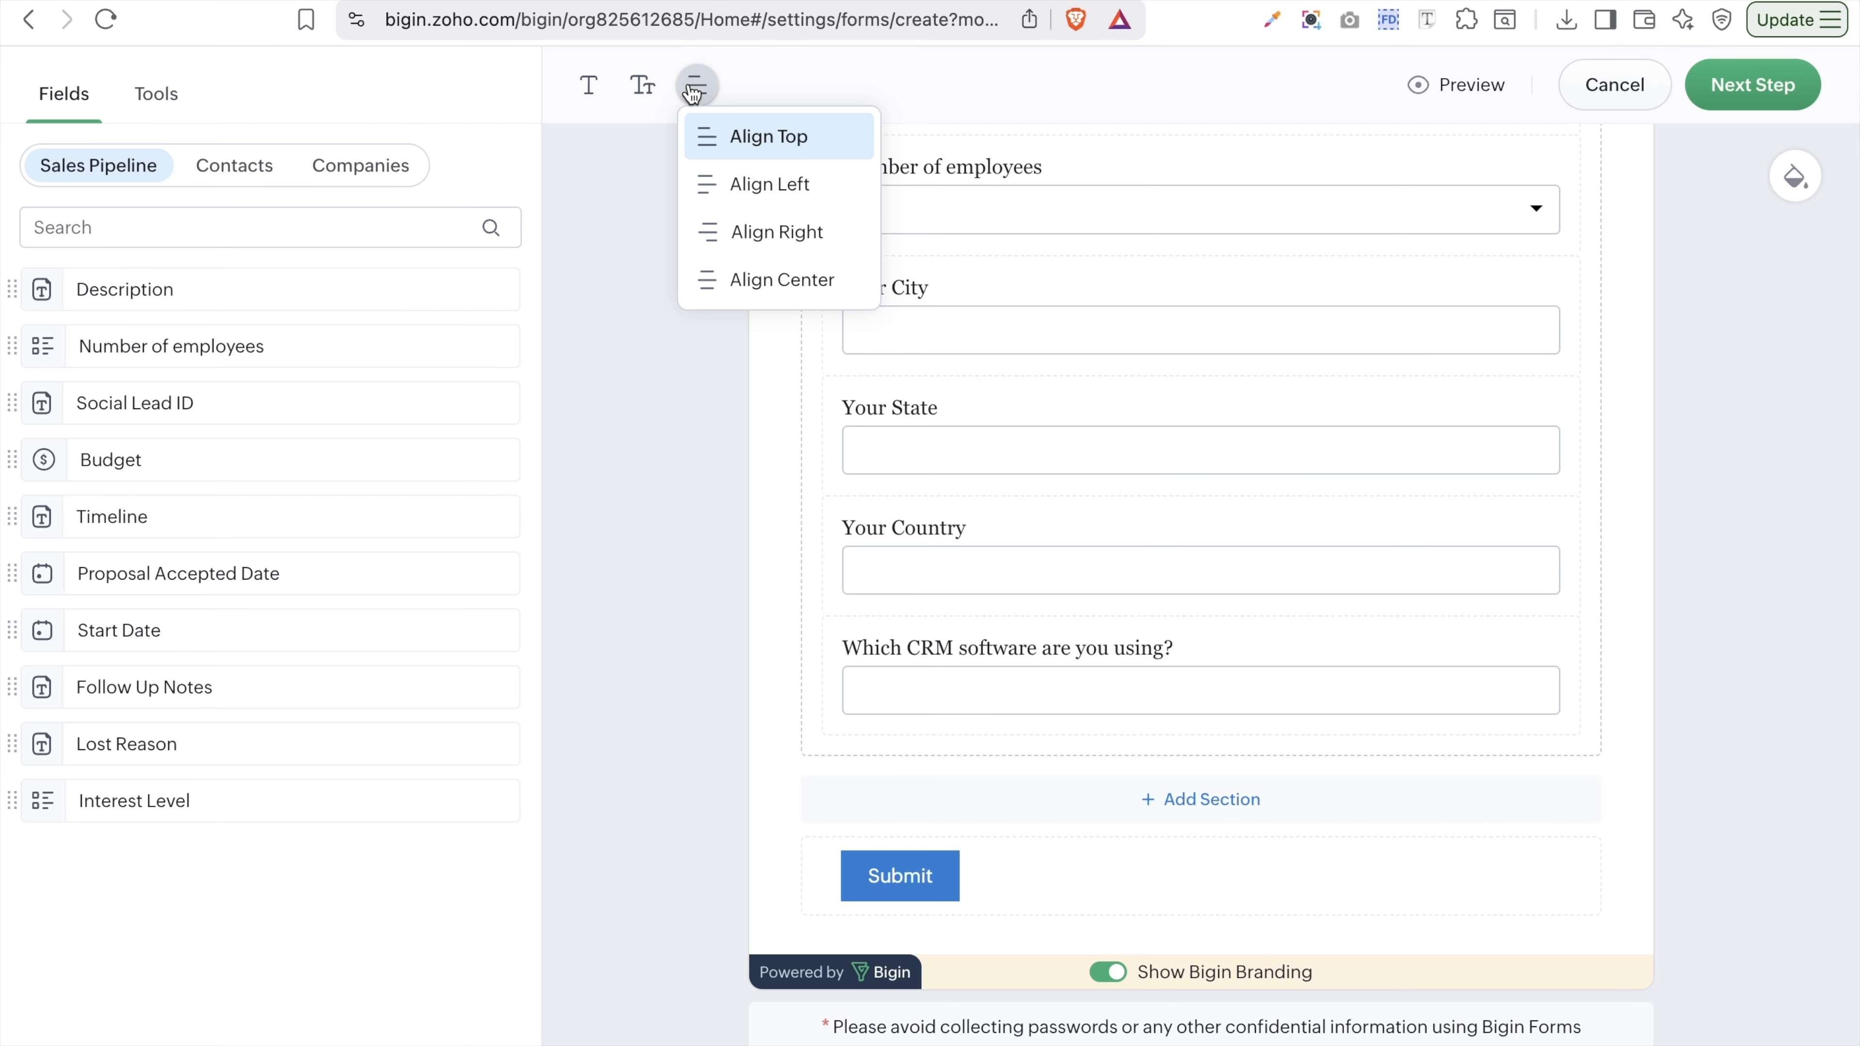
{"action": "left_click", "coordinate": [765, 156]}
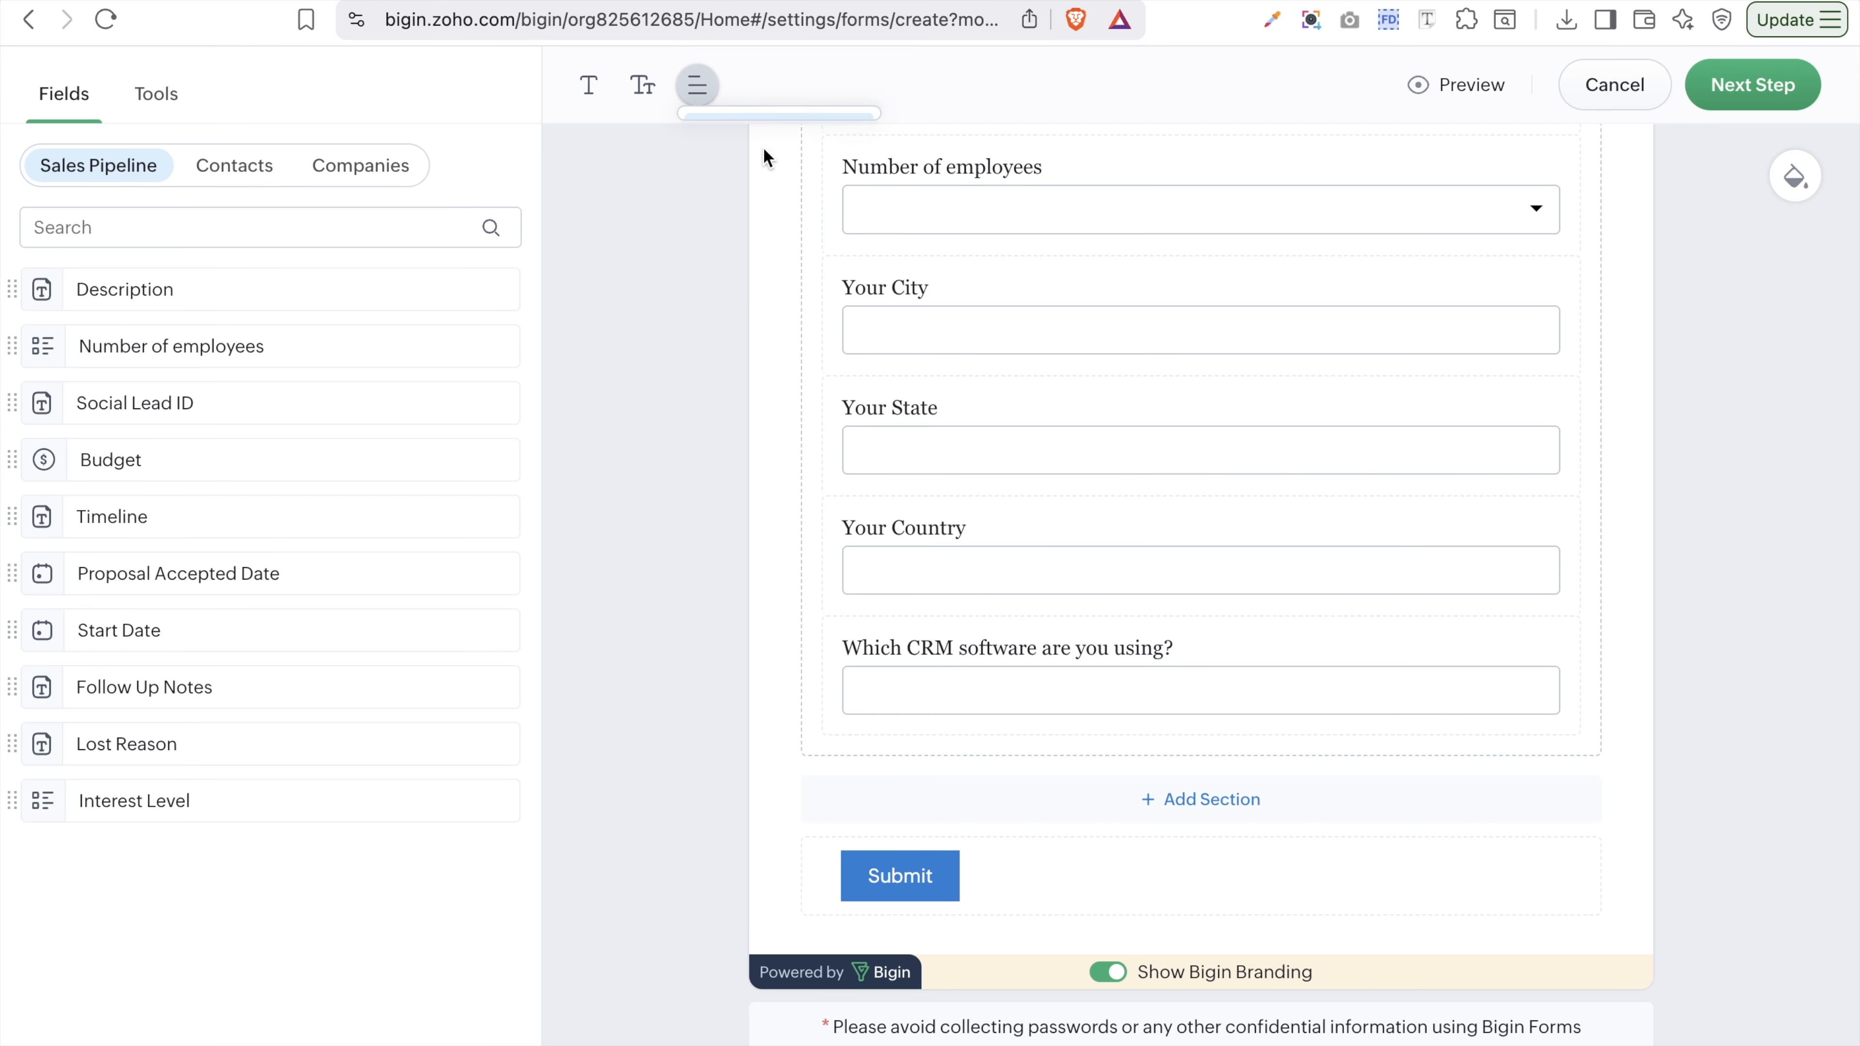
{"action": "left_click", "coordinate": [699, 86]}
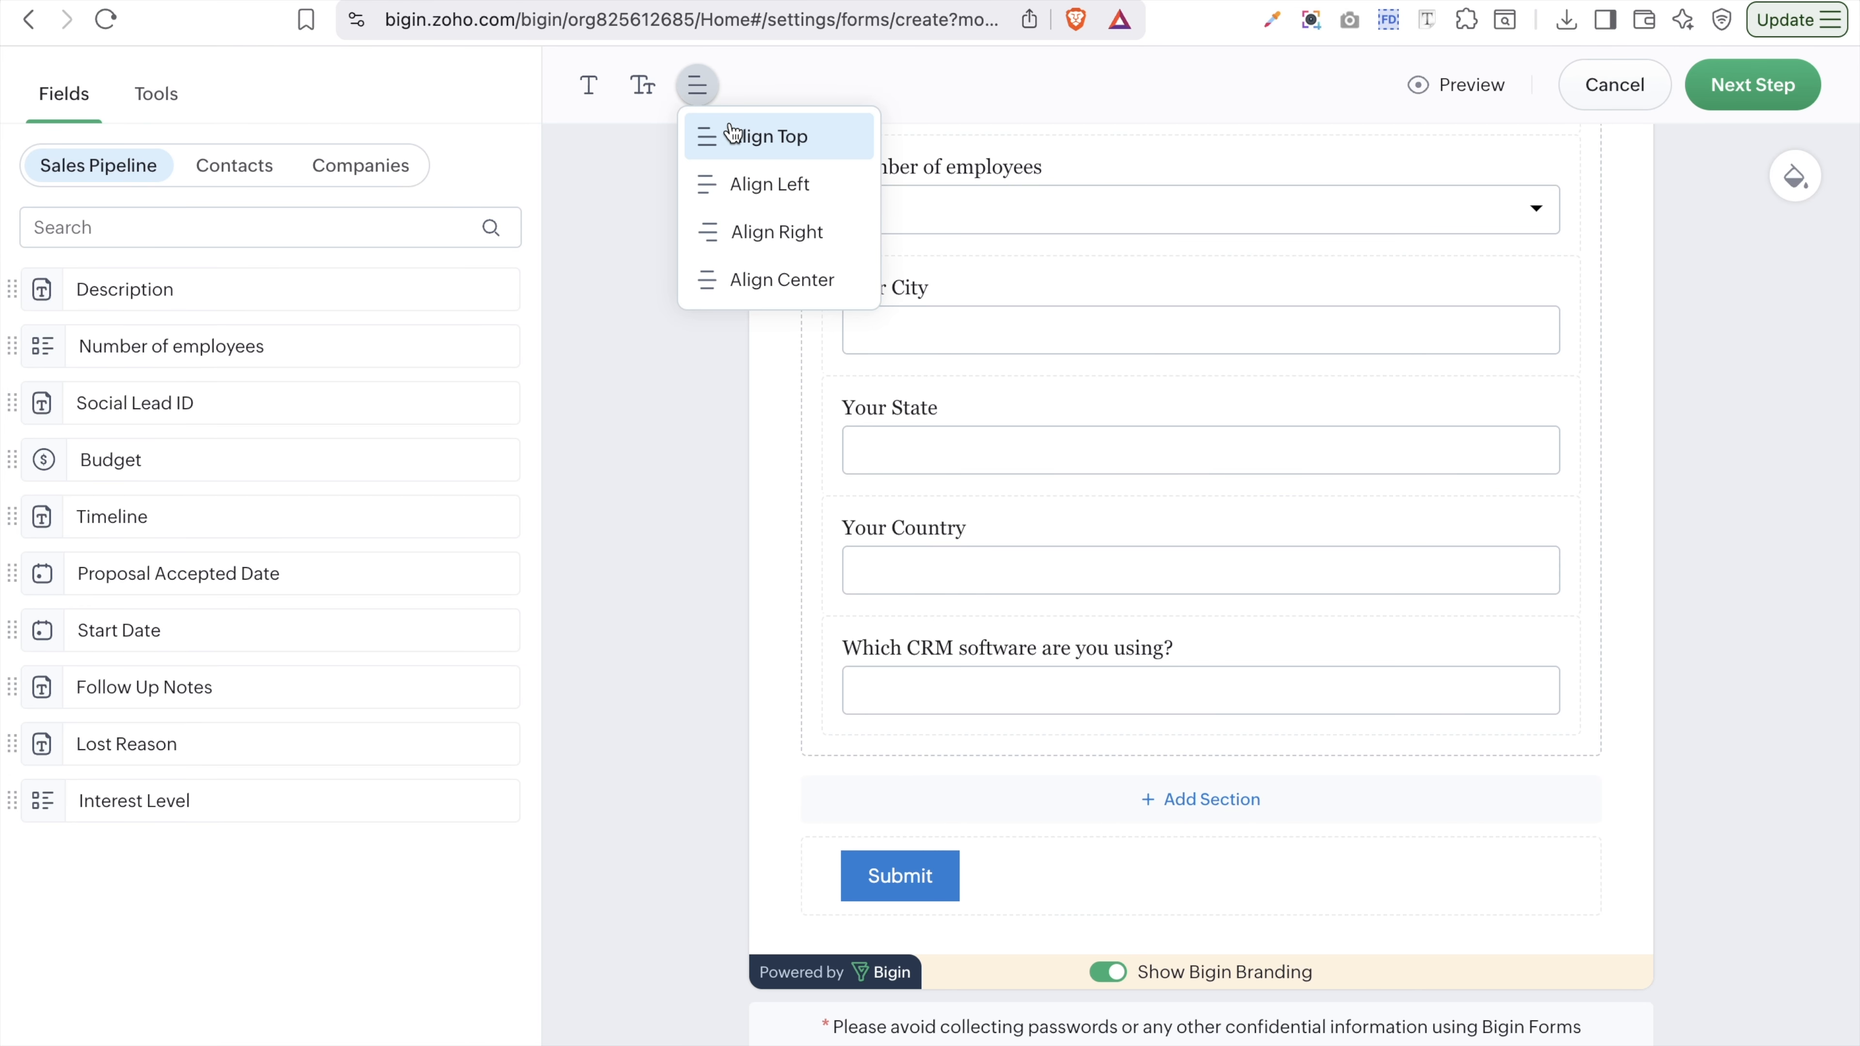
{"action": "left_click", "coordinate": [758, 178]}
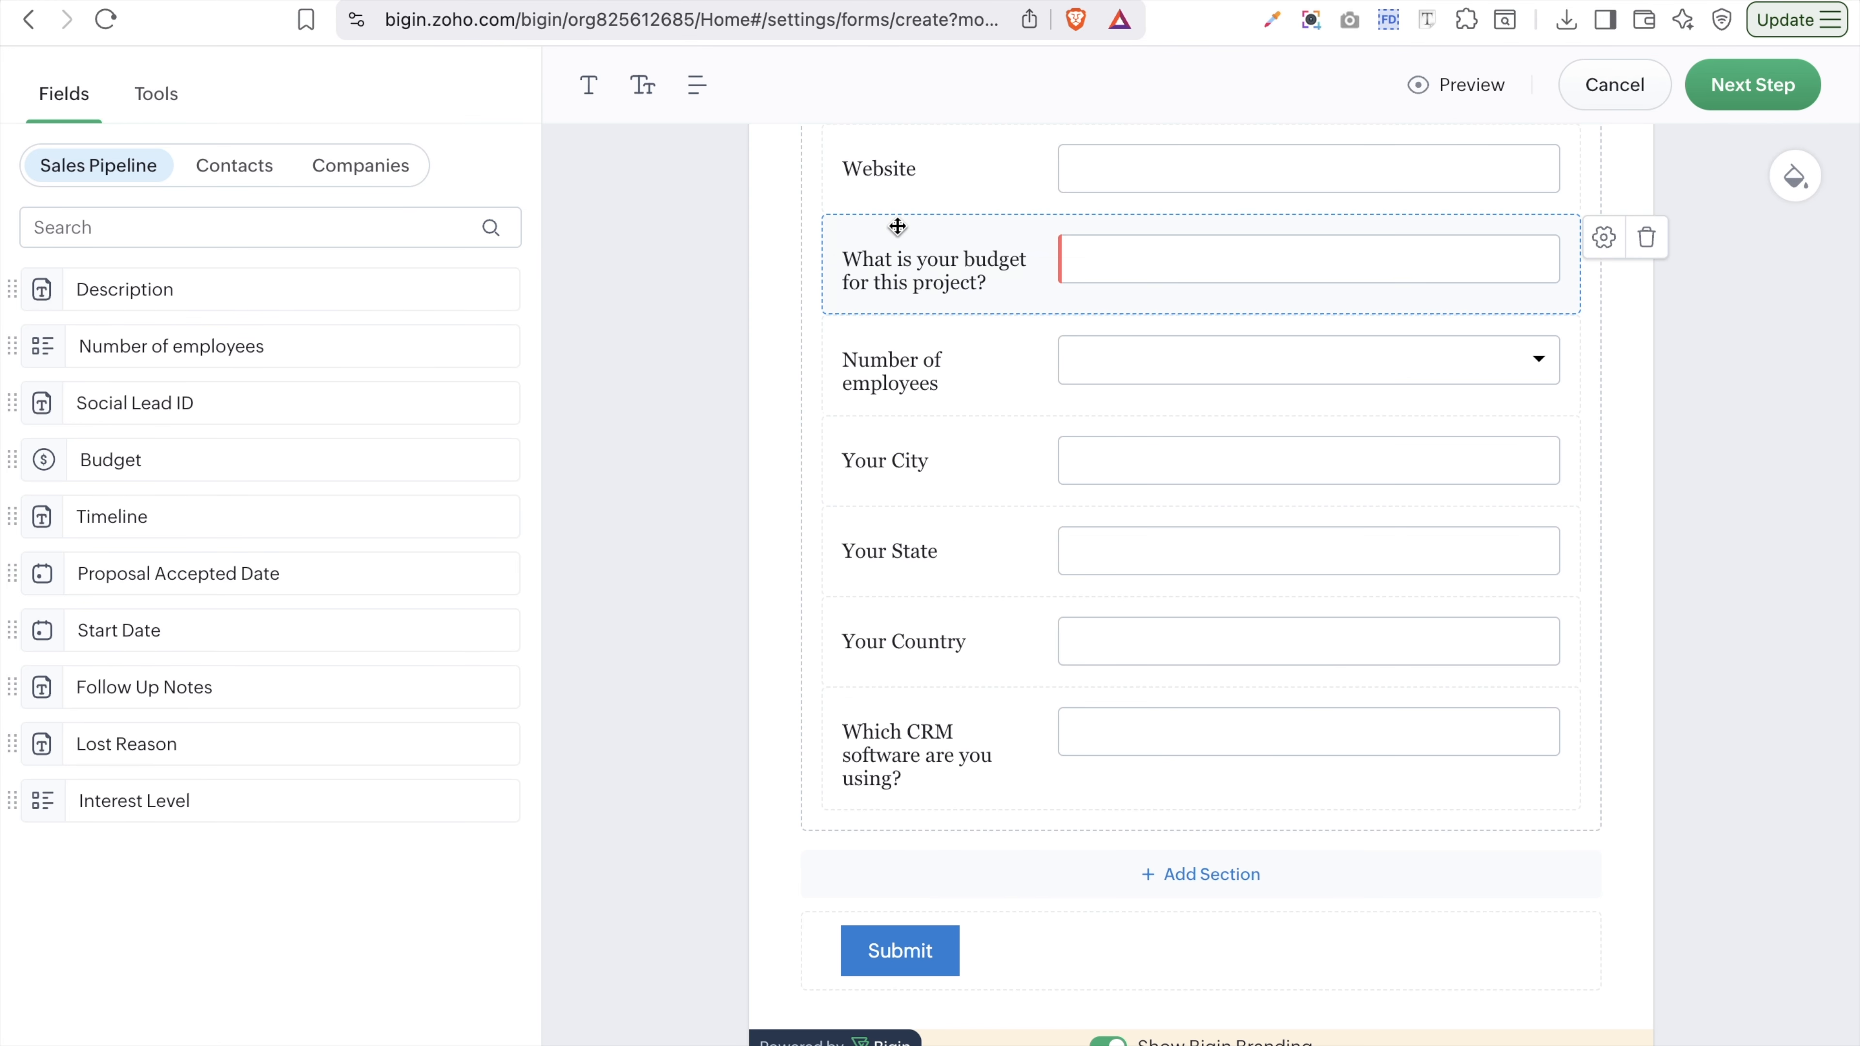
{"action": "left_click", "coordinate": [695, 86]}
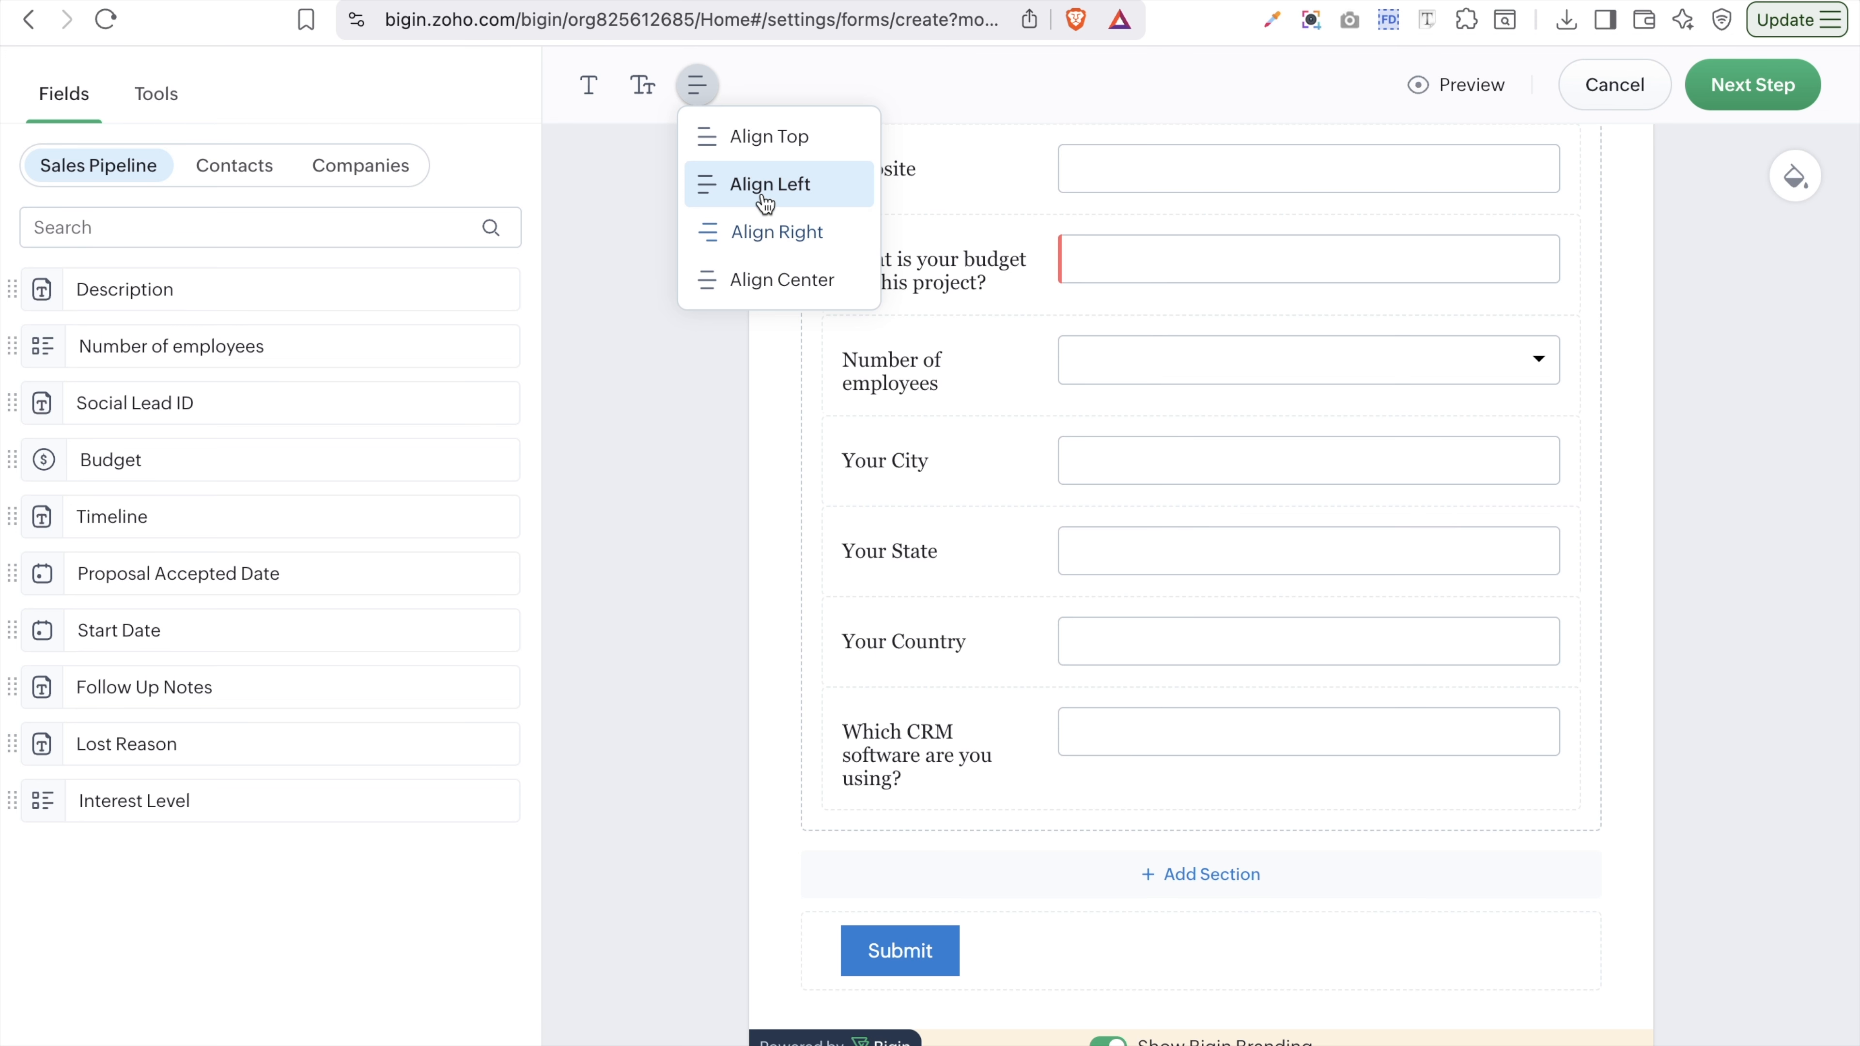
{"action": "left_click", "coordinate": [765, 223]}
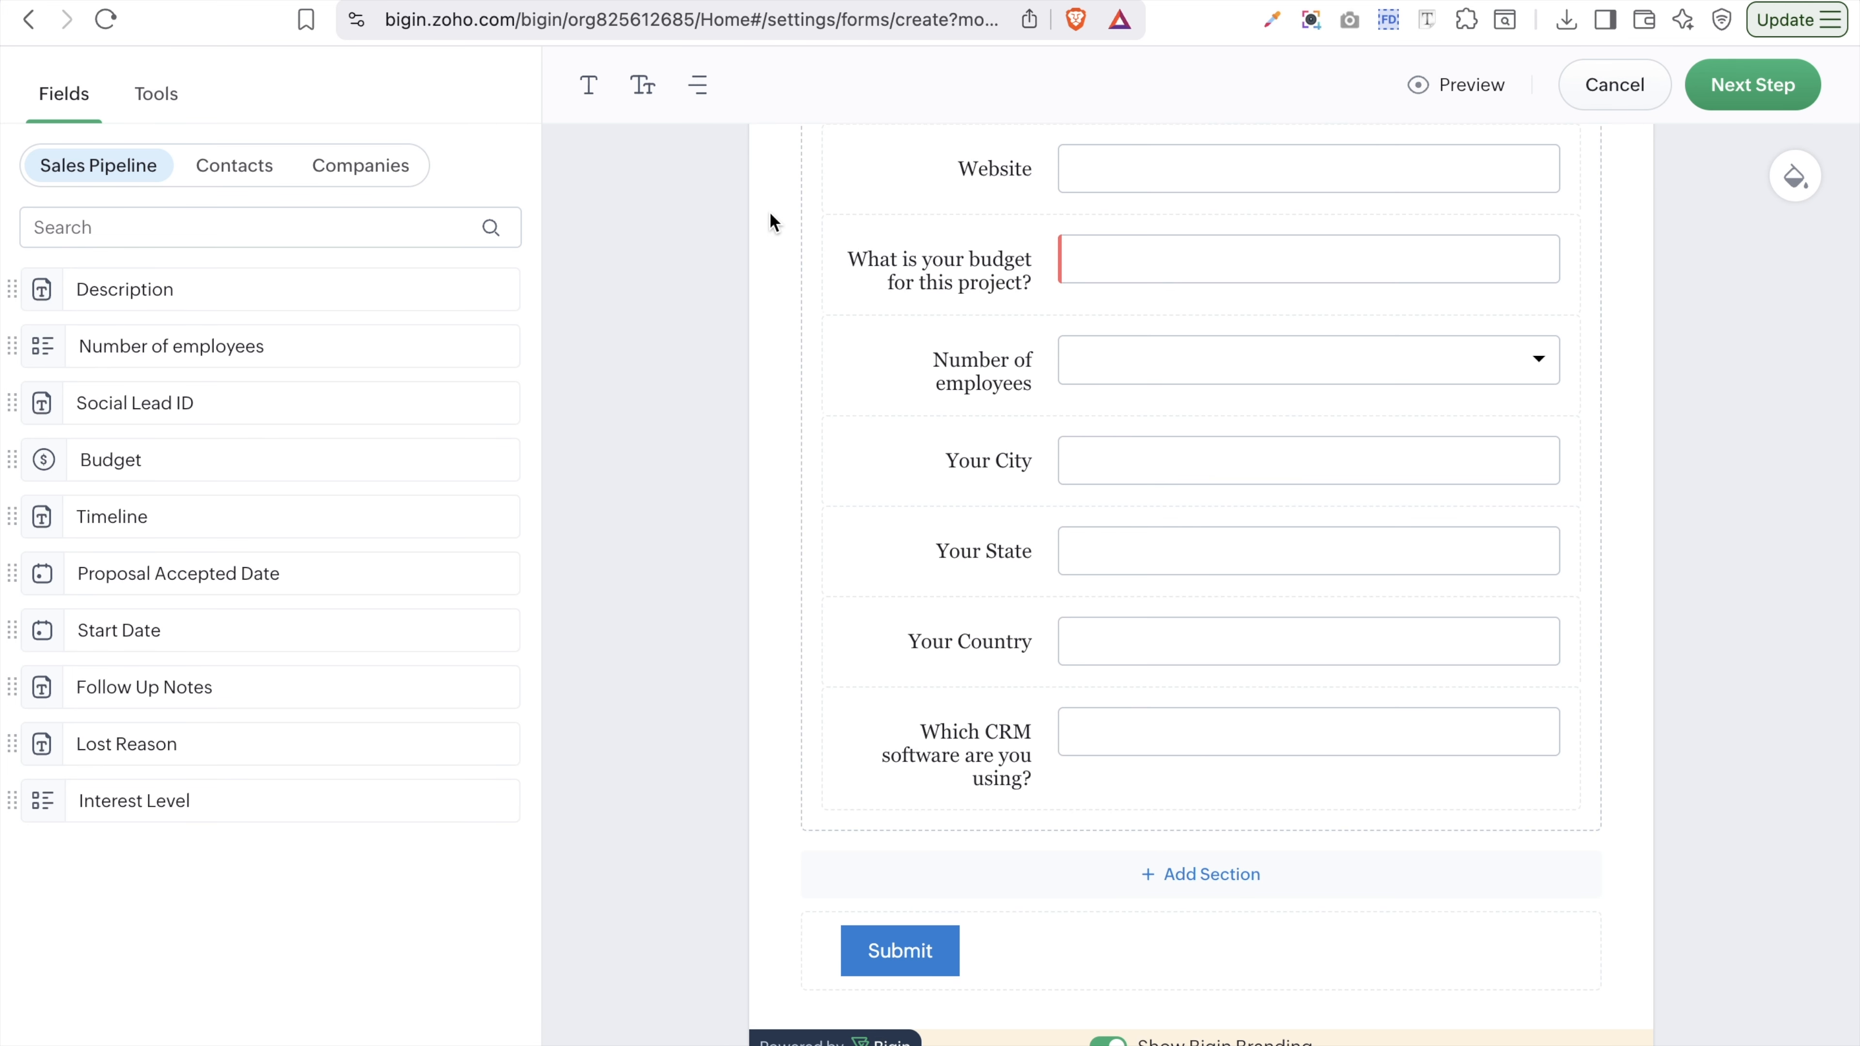
{"action": "left_click", "coordinate": [698, 85]}
{"action": "left_click", "coordinate": [768, 278]}
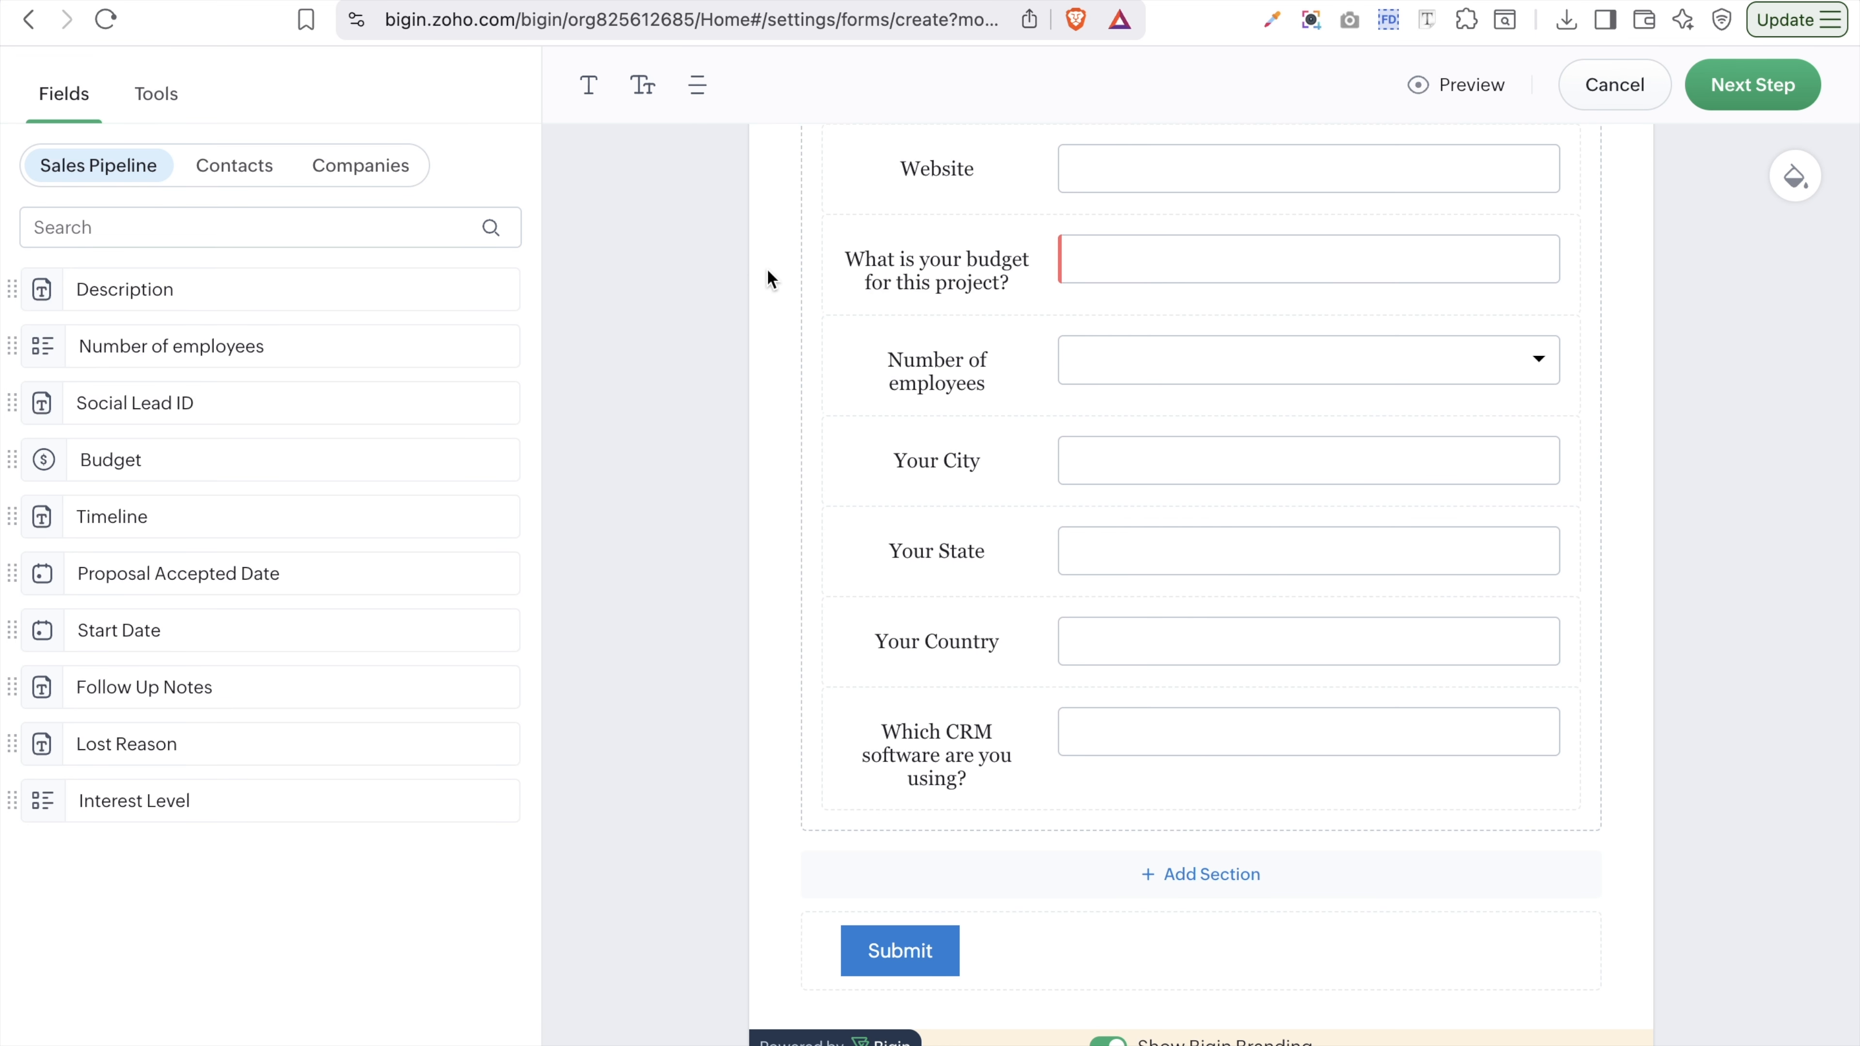
{"action": "left_click", "coordinate": [701, 94]}
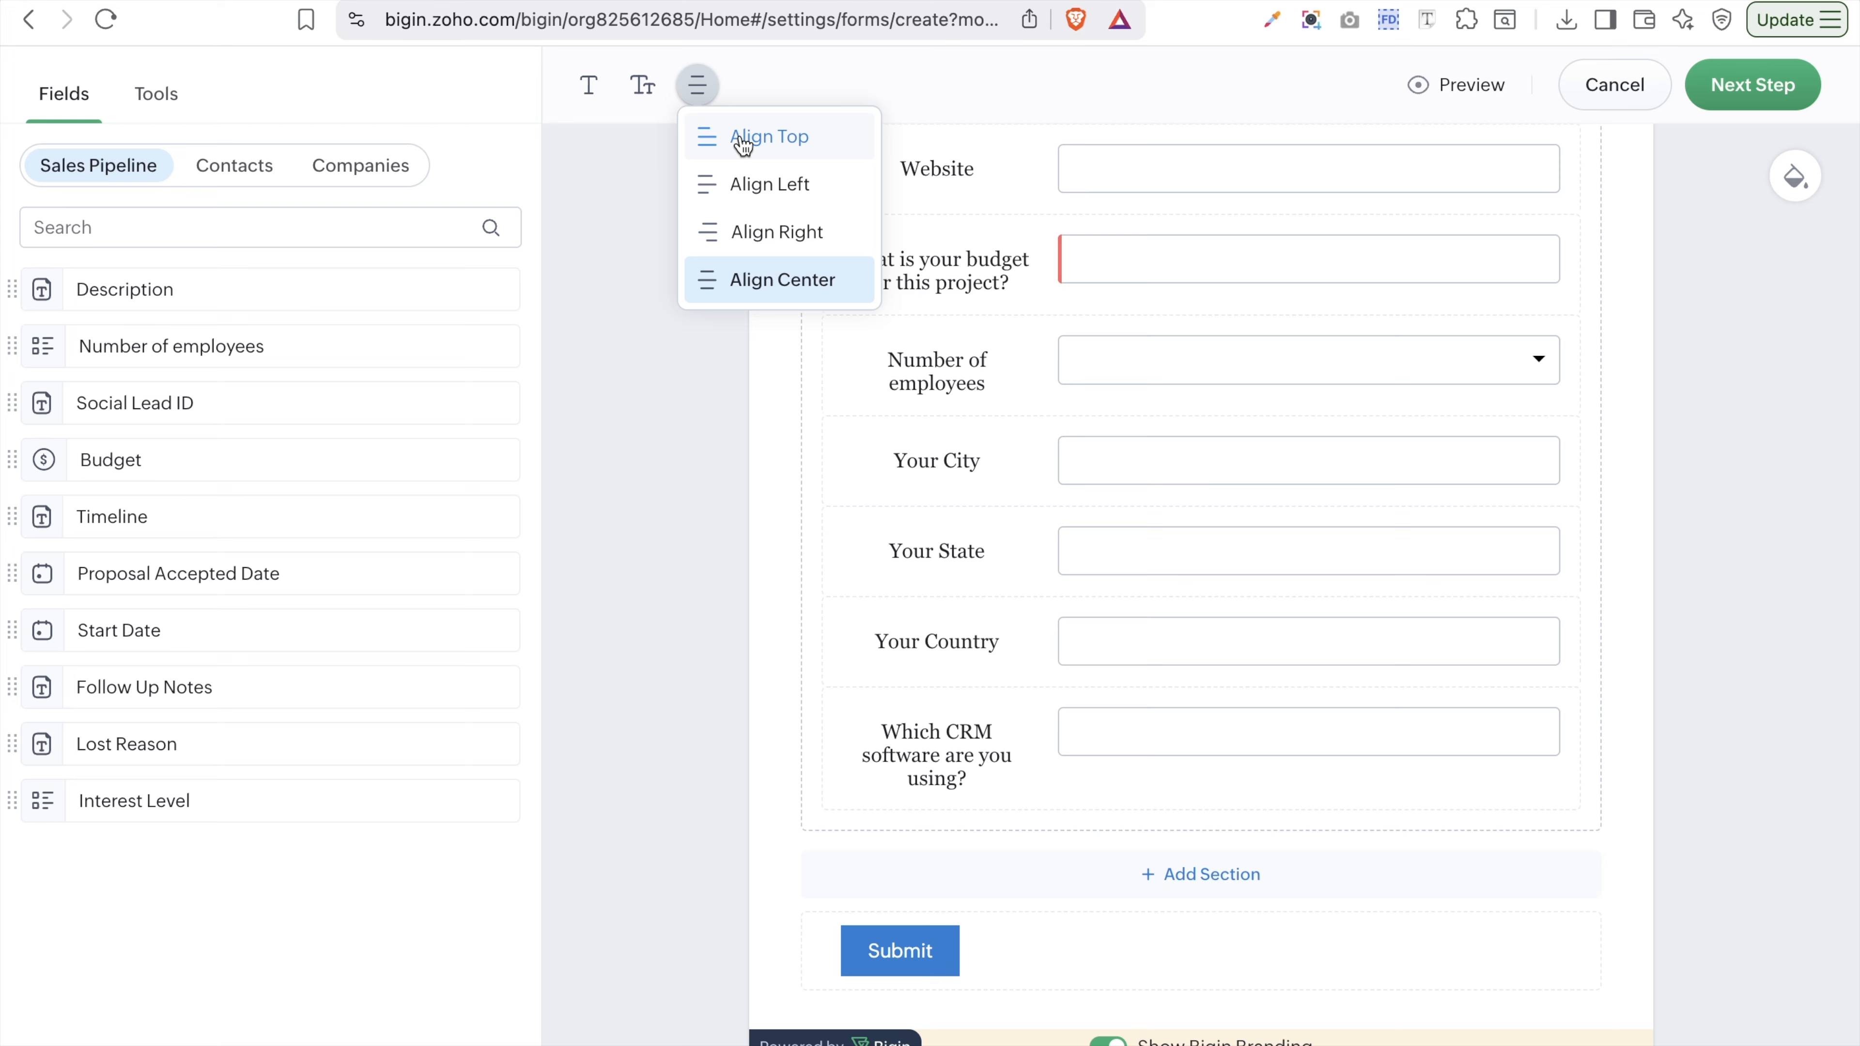
{"action": "left_click", "coordinate": [739, 136]}
- Try adding the Privacy Policy agreement below the CRM software question, check linking its text, and remove it from the form
{"action": "scroll", "coordinate": [885, 320], "scroll_direction": "up", "scroll_amount": 10}
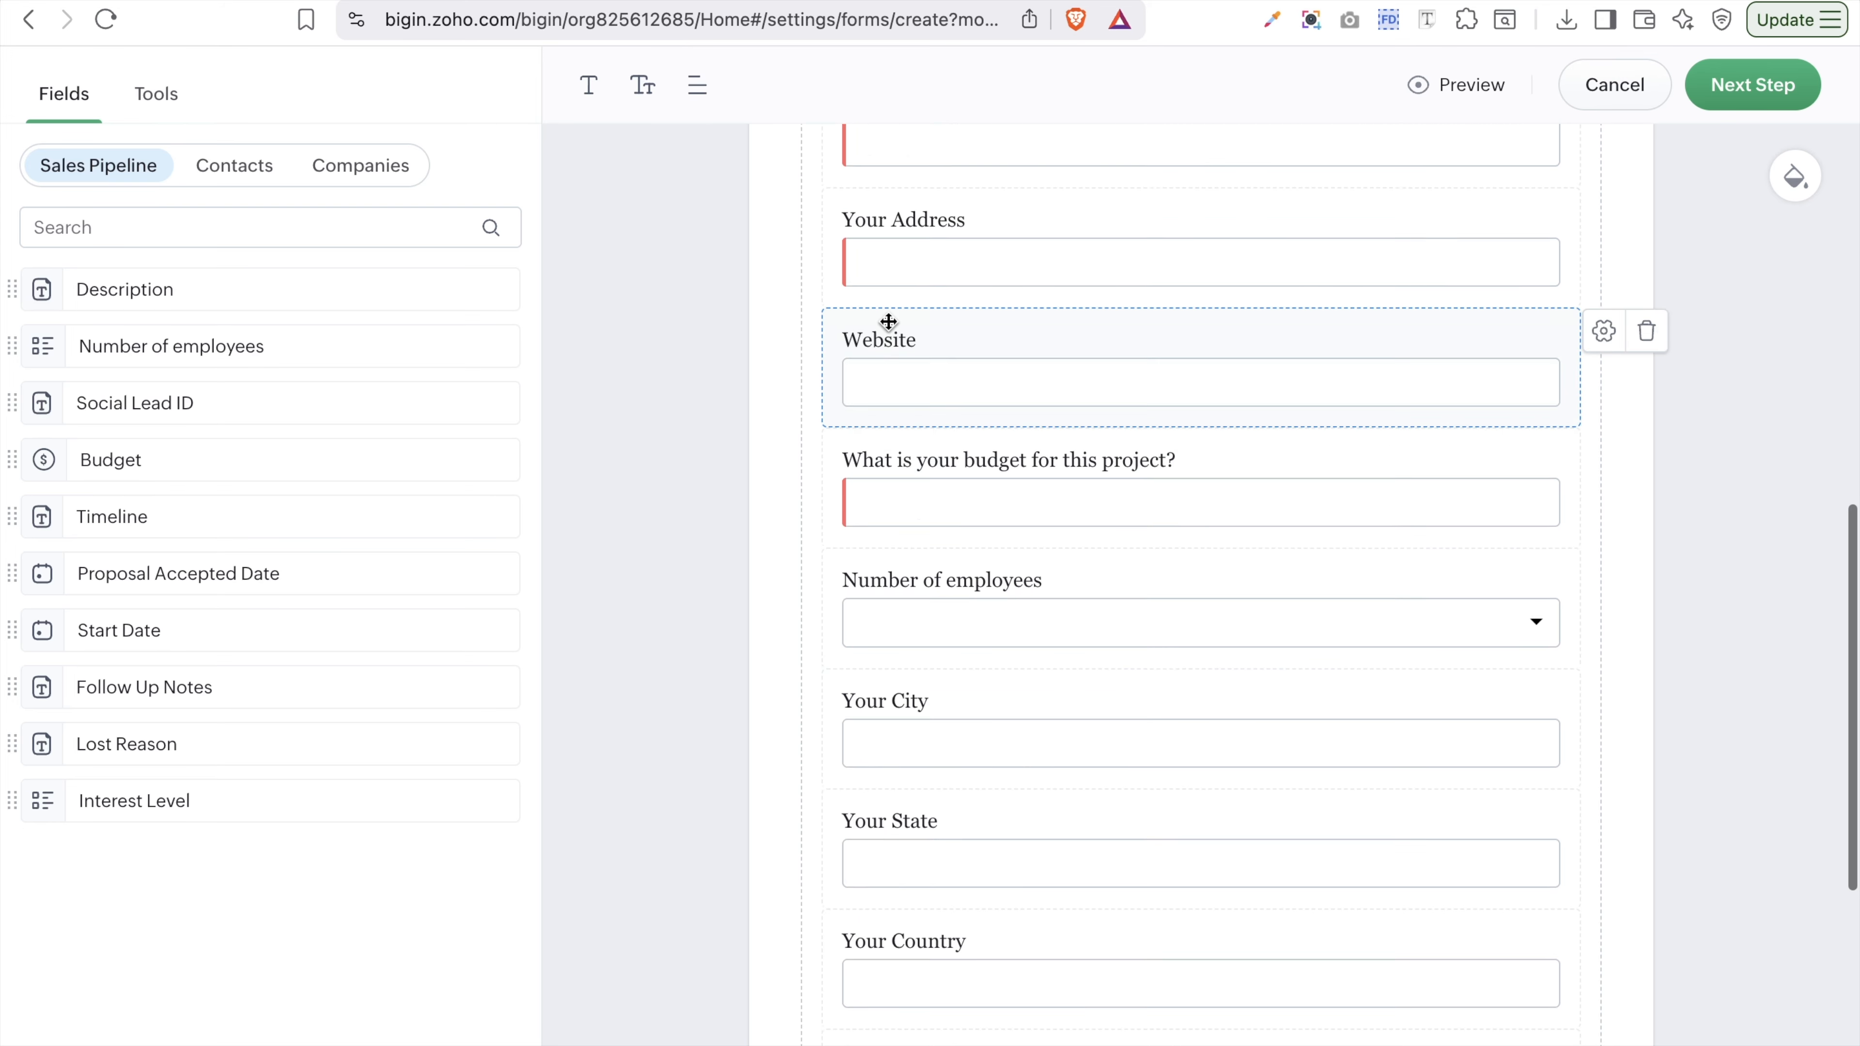
{"action": "left_click", "coordinate": [176, 103]}
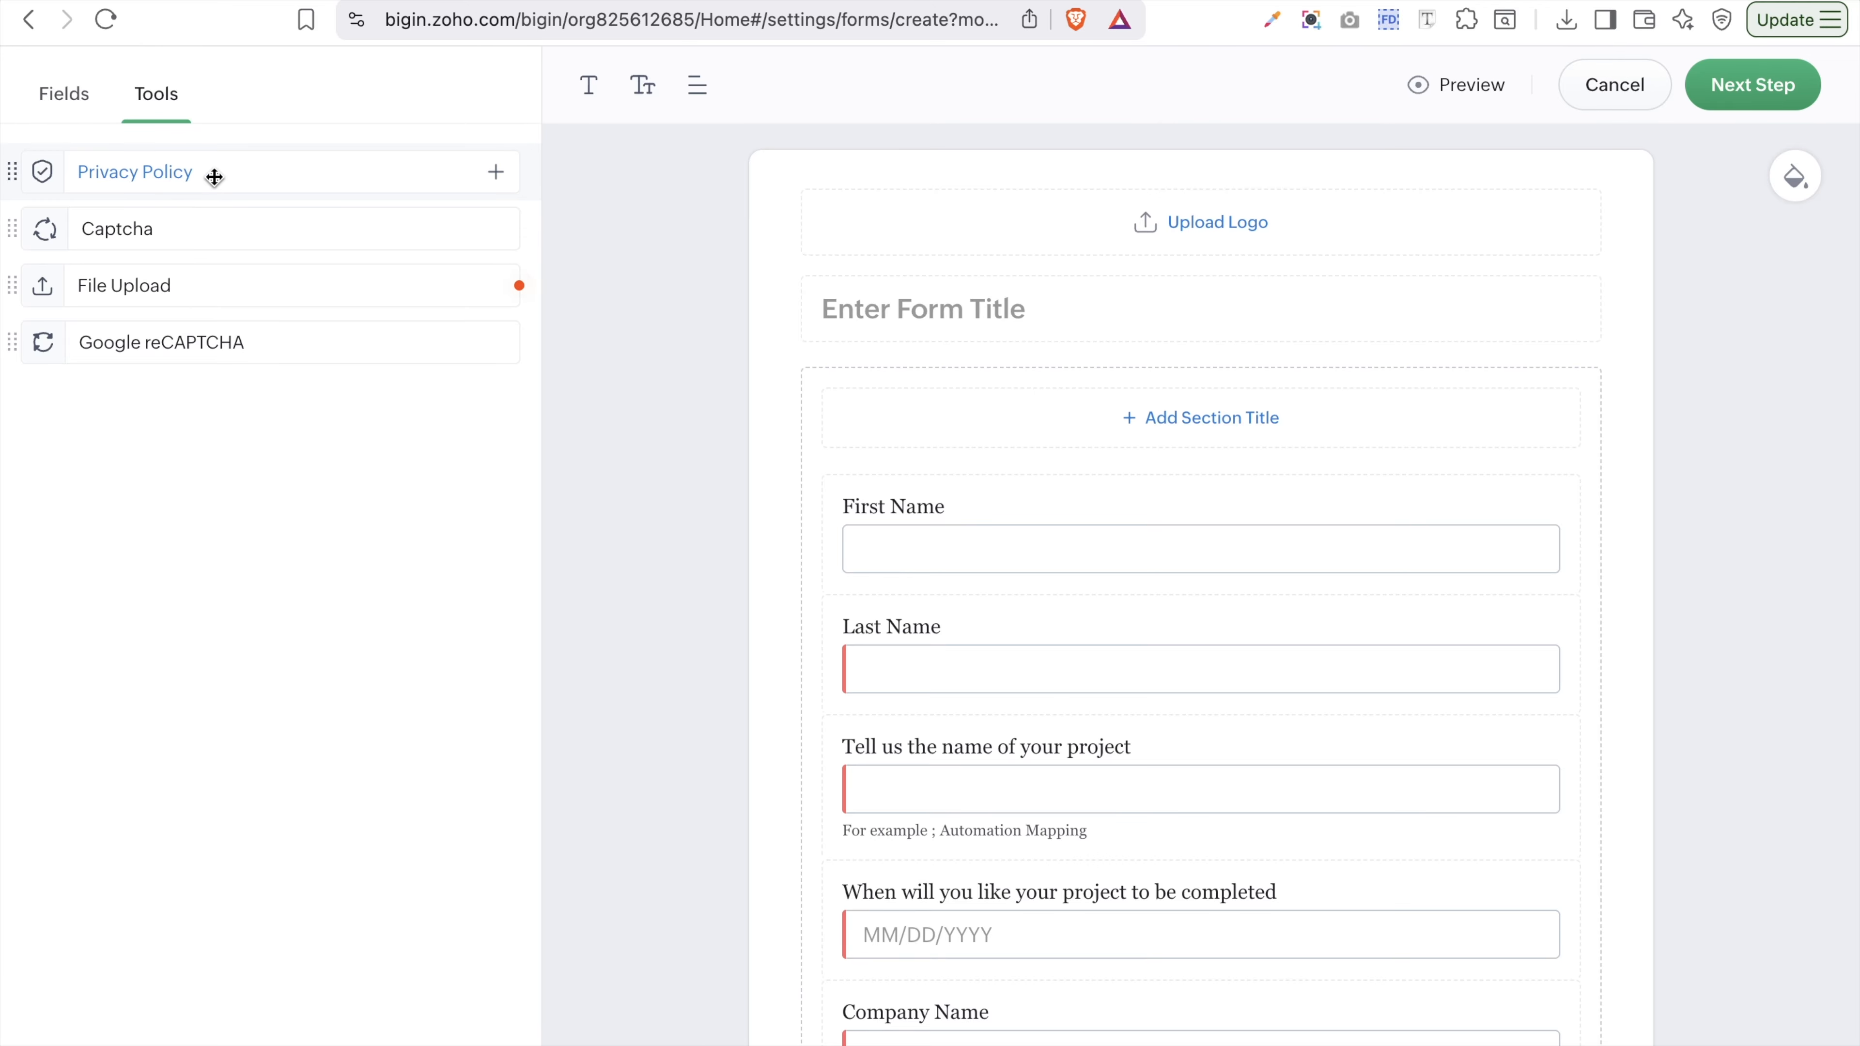
{"action": "scroll", "coordinate": [1080, 778], "scroll_direction": "down", "scroll_amount": 15}
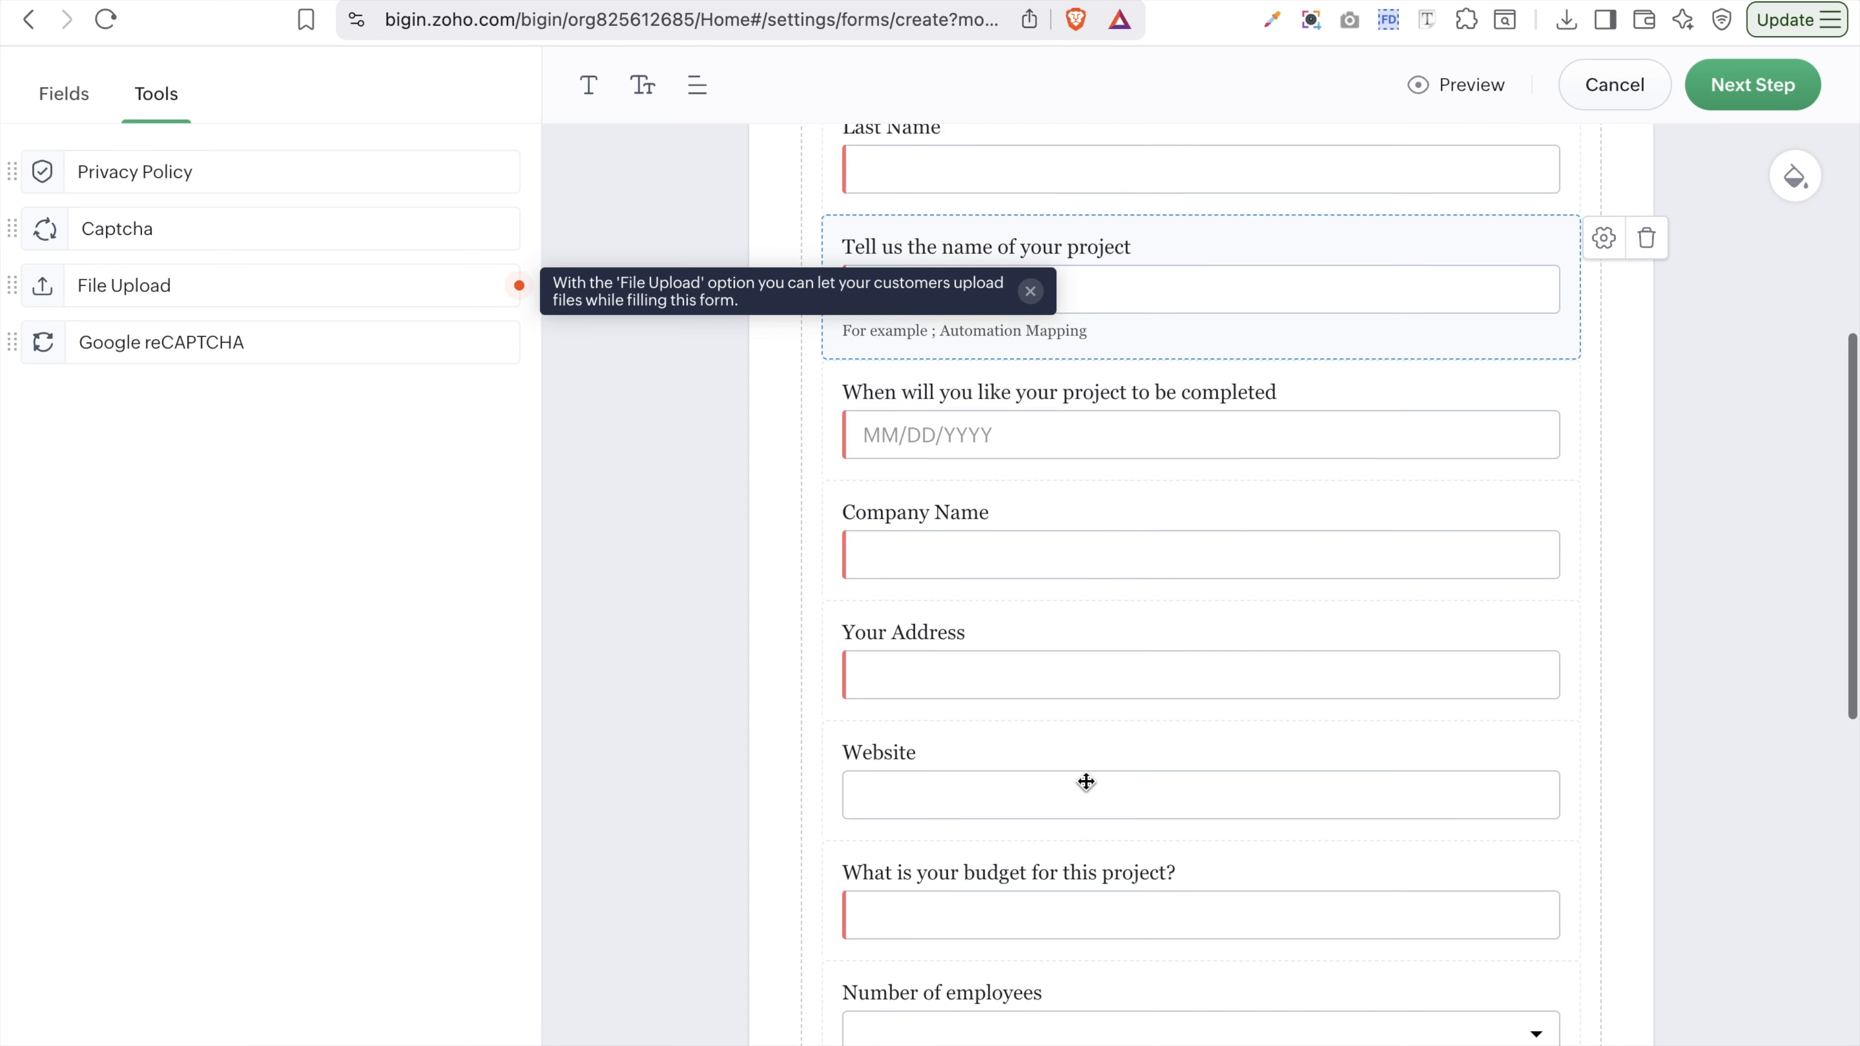
{"action": "left_click_drag", "start_coordinate": [92, 174], "coordinate": [1286, 786]}
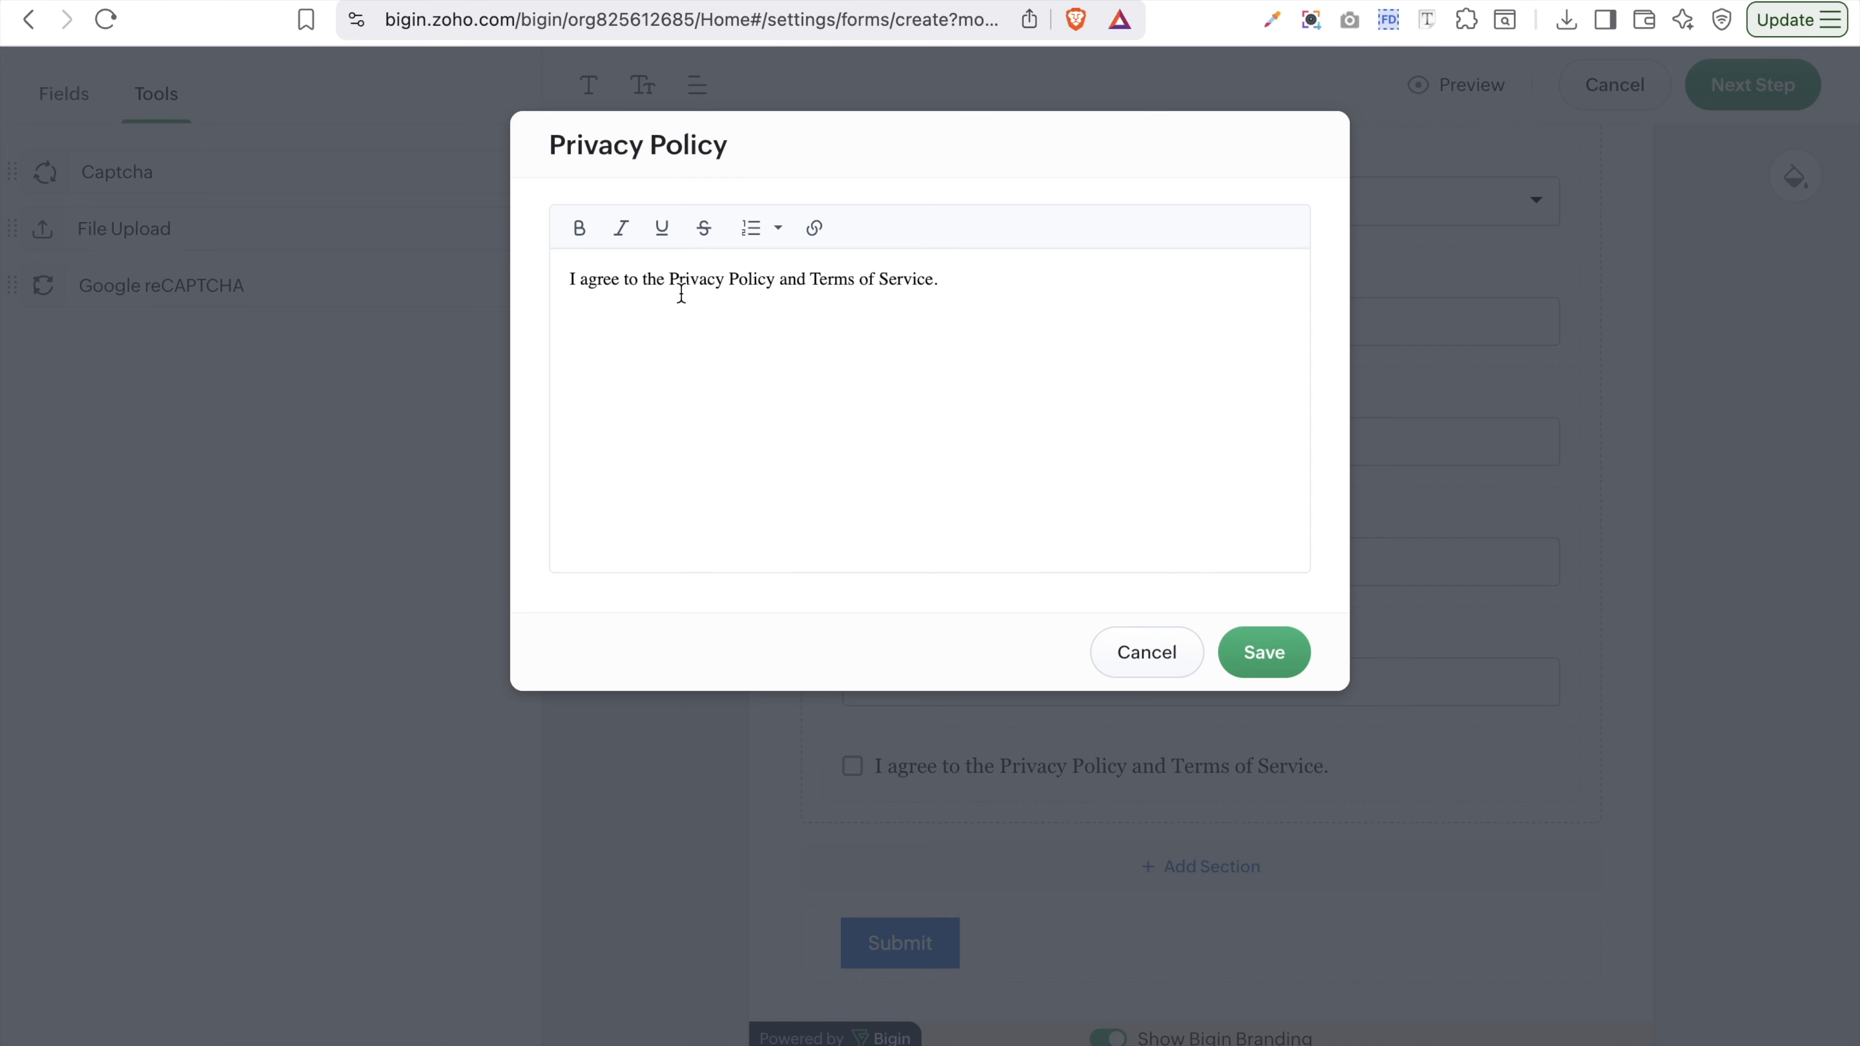
{"action": "left_click_drag", "start_coordinate": [669, 285], "coordinate": [771, 280]}
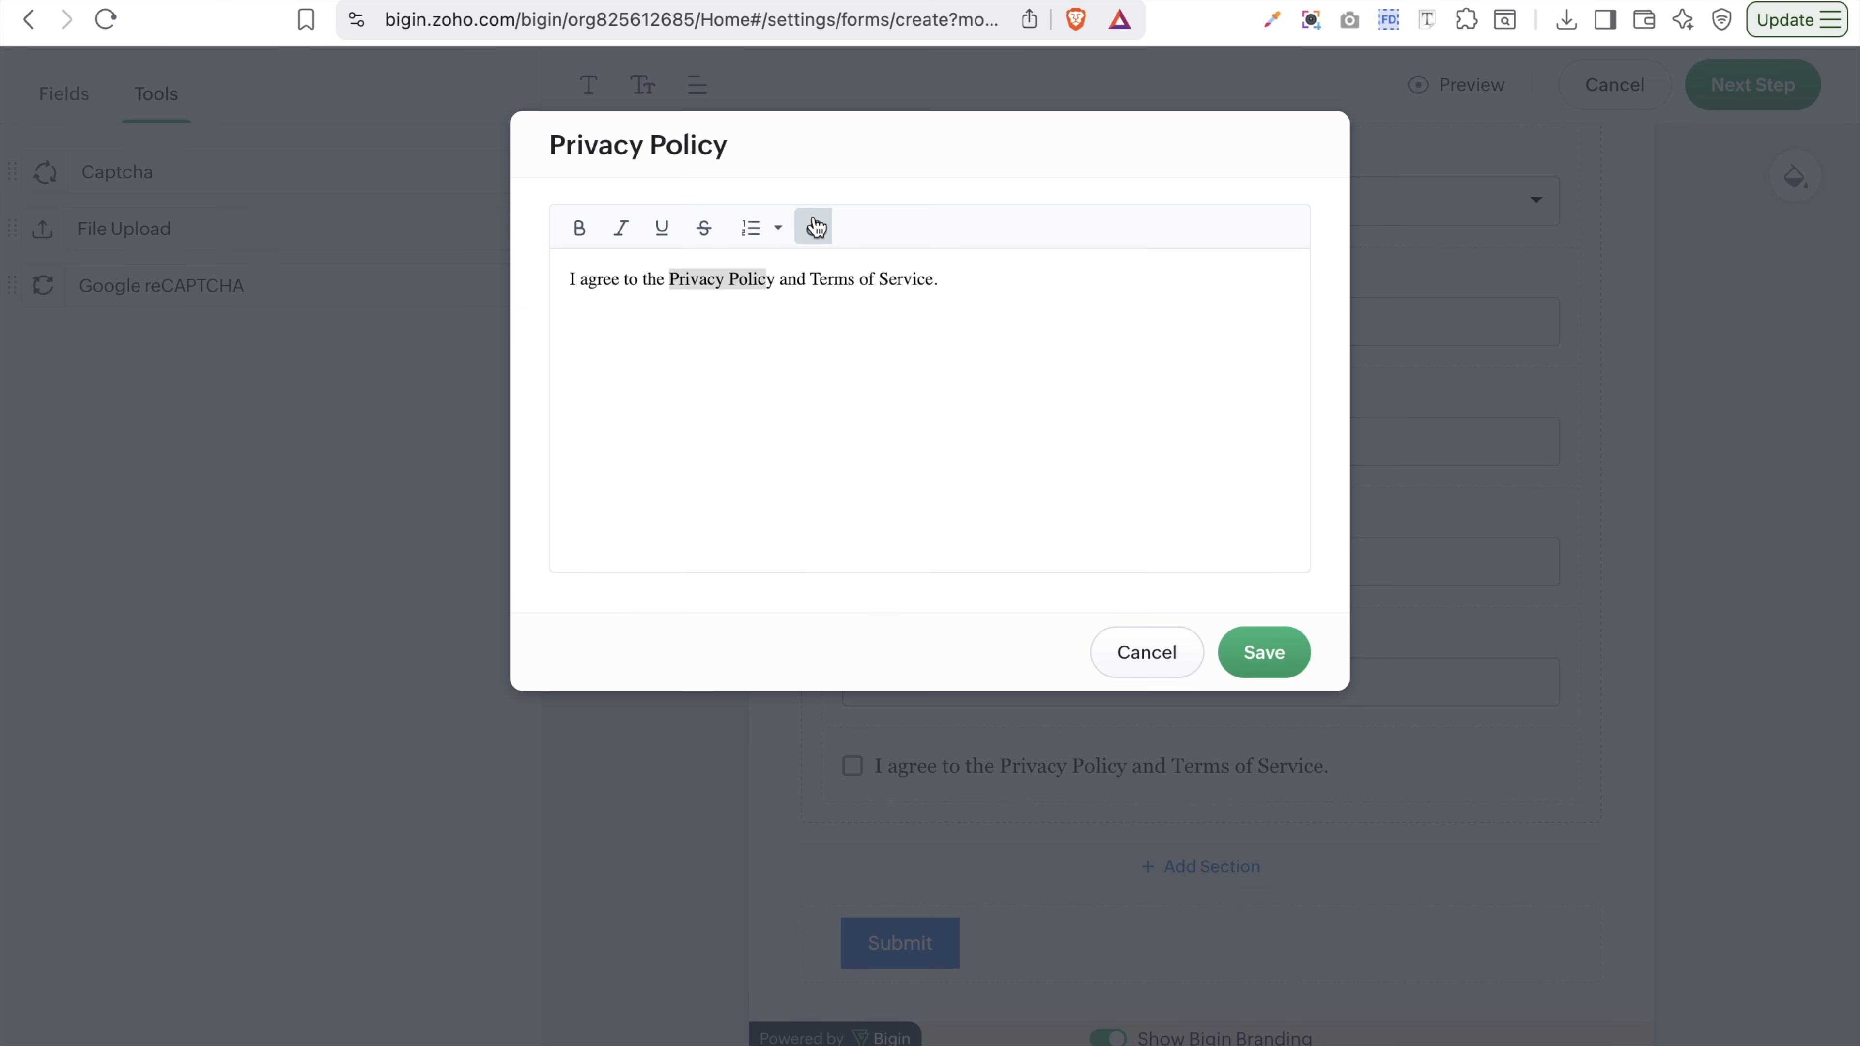
{"action": "left_click", "coordinate": [725, 282]}
{"action": "left_click", "coordinate": [887, 289]}
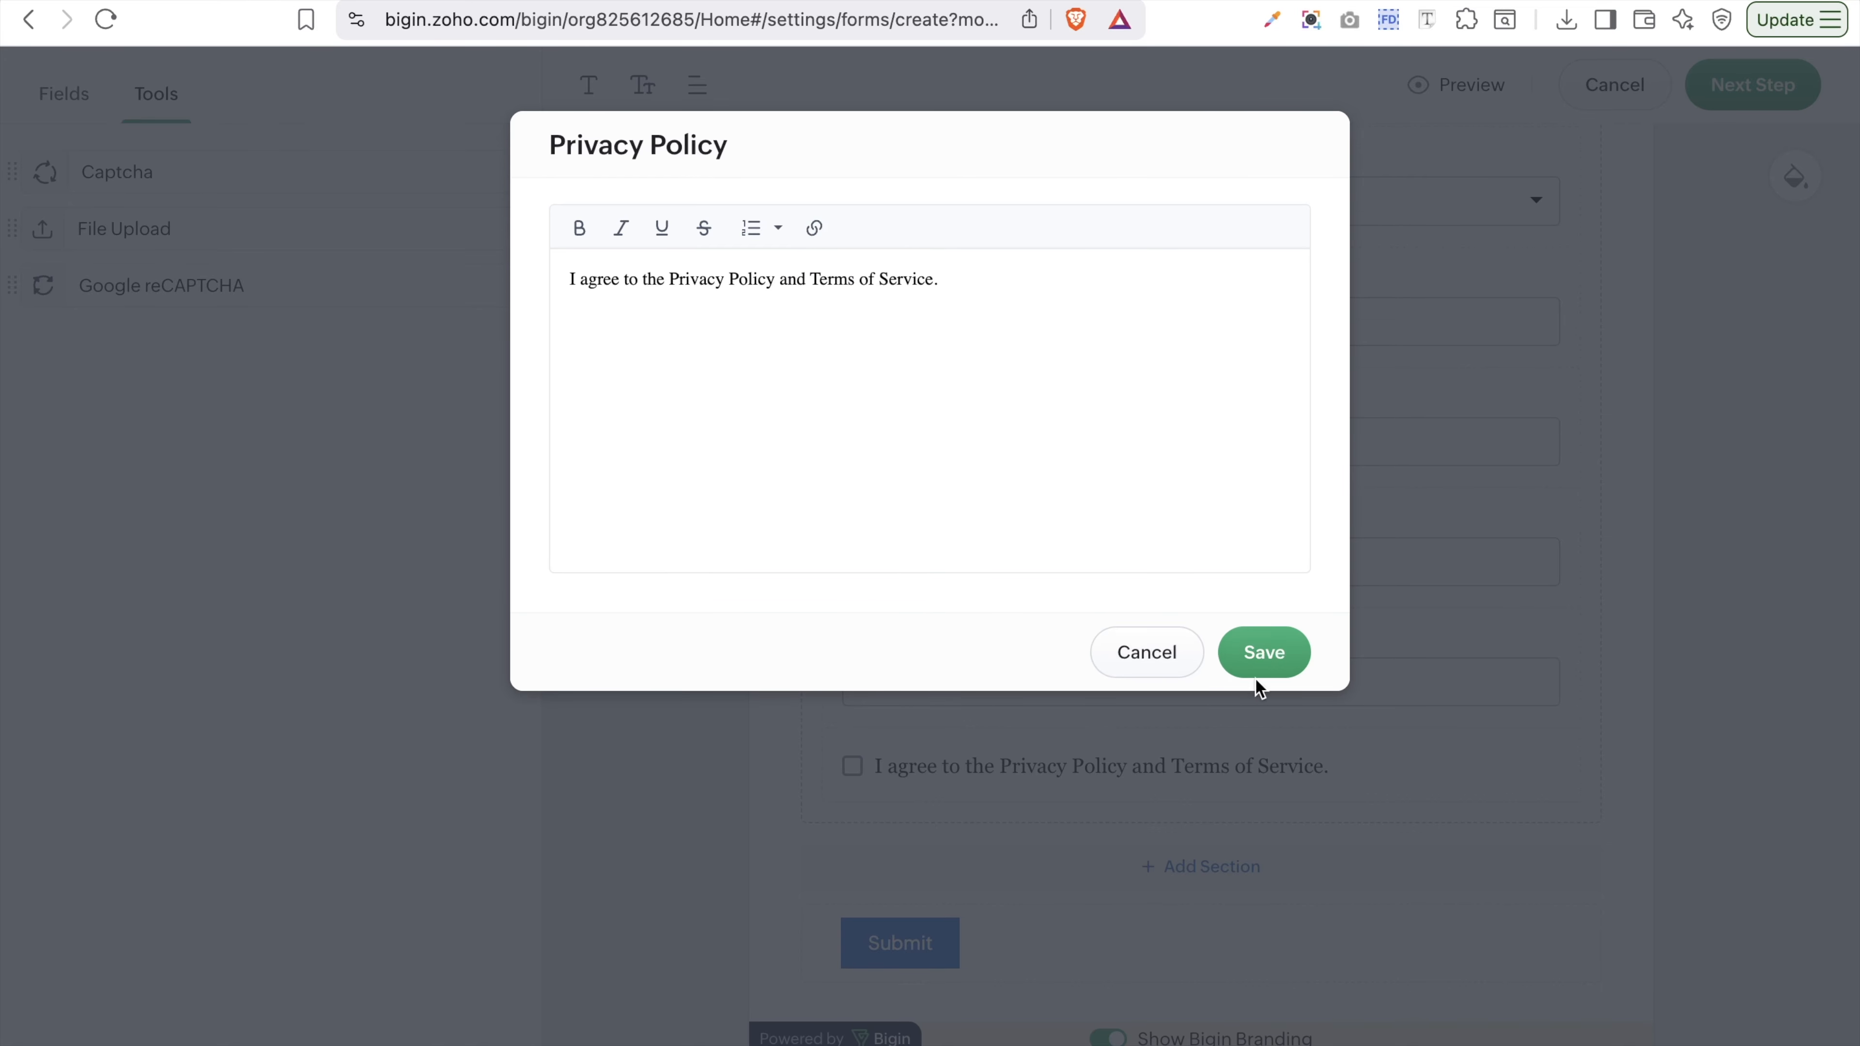
{"action": "left_click", "coordinate": [1168, 657]}
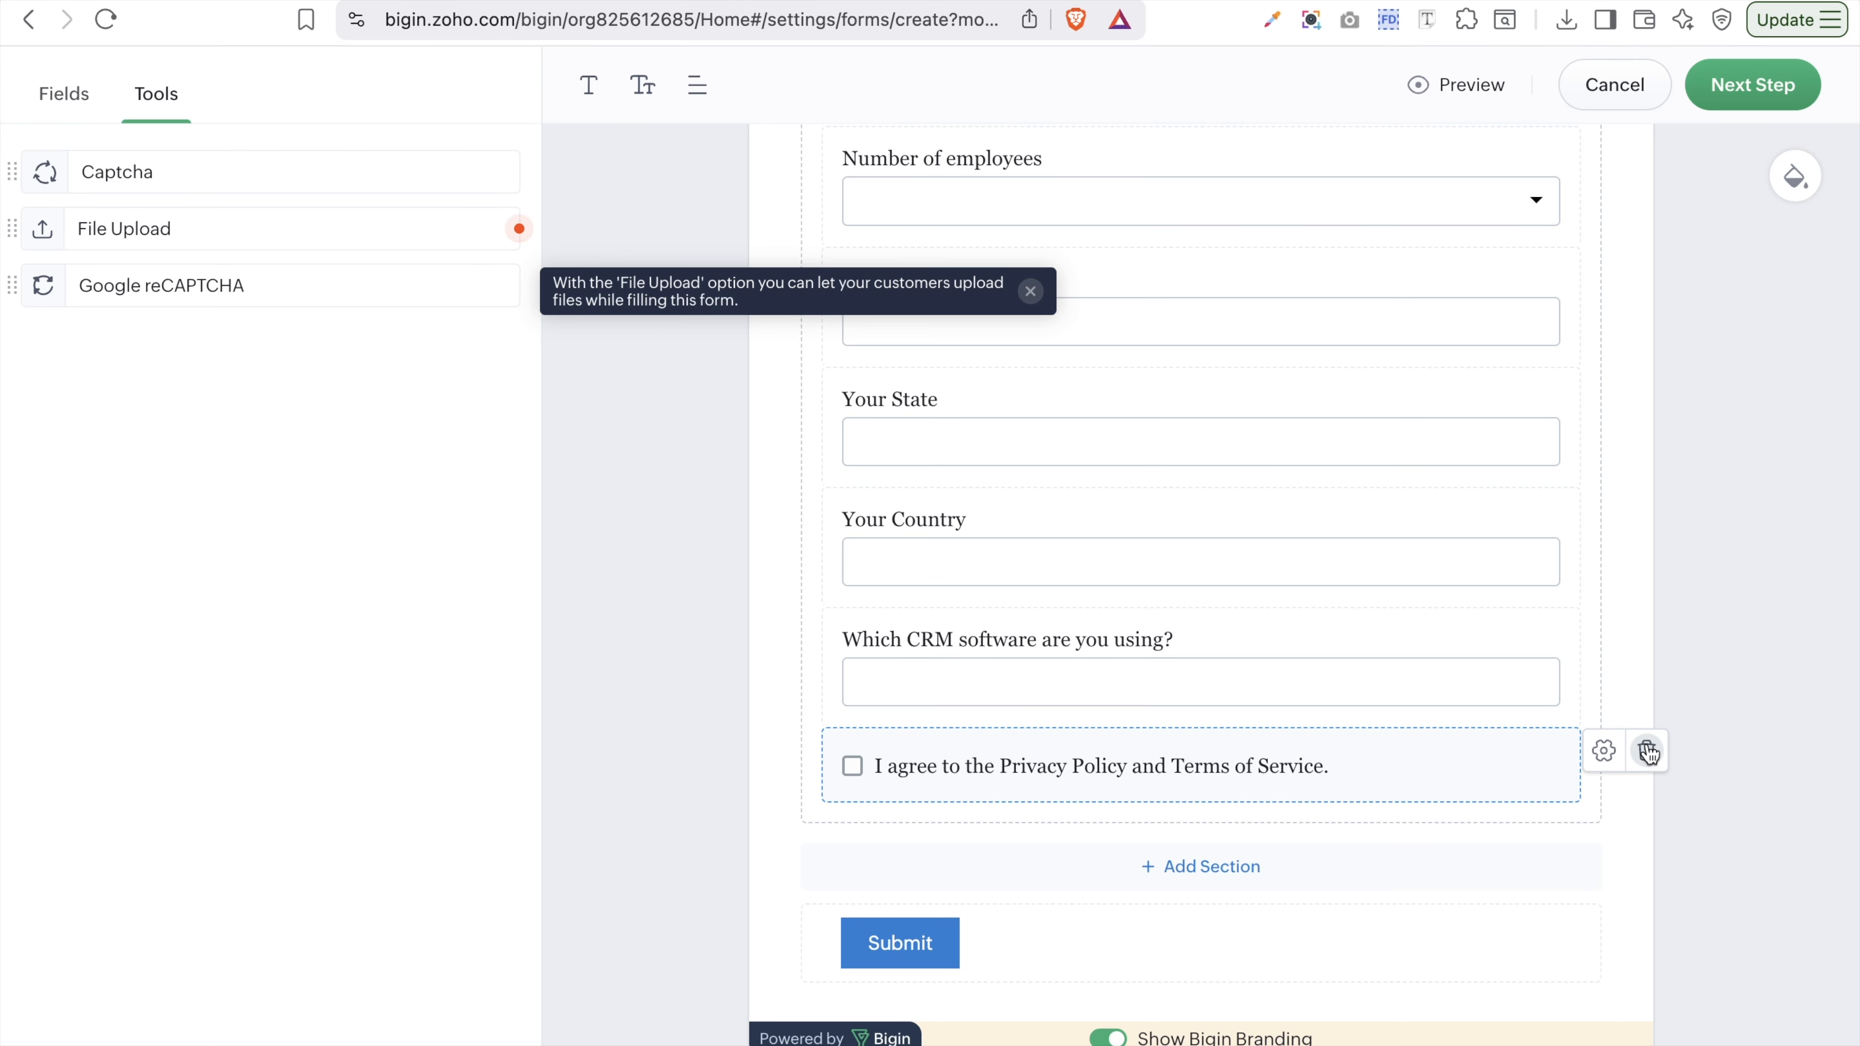
{"action": "left_click", "coordinate": [1645, 747]}
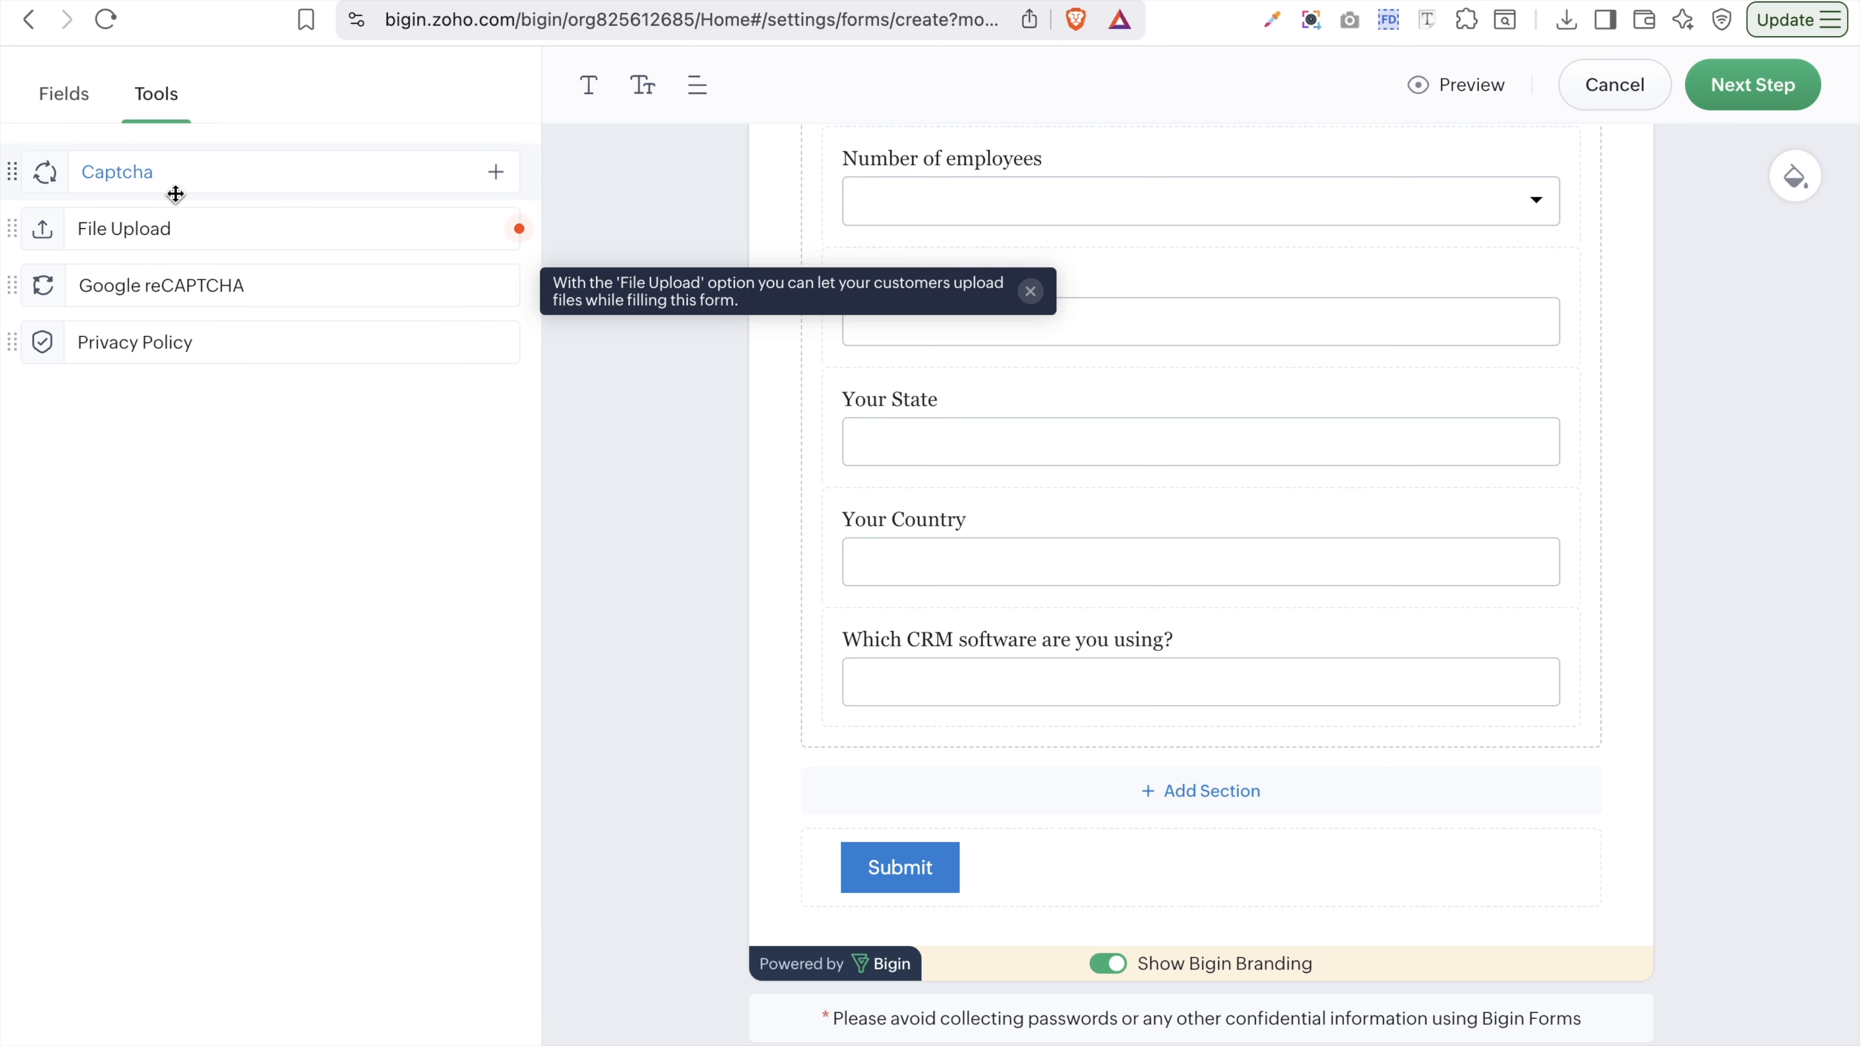
- Add a File Upload field below the question about which CRM software is used
{"action": "left_click_drag", "start_coordinate": [151, 234], "coordinate": [1372, 729]}
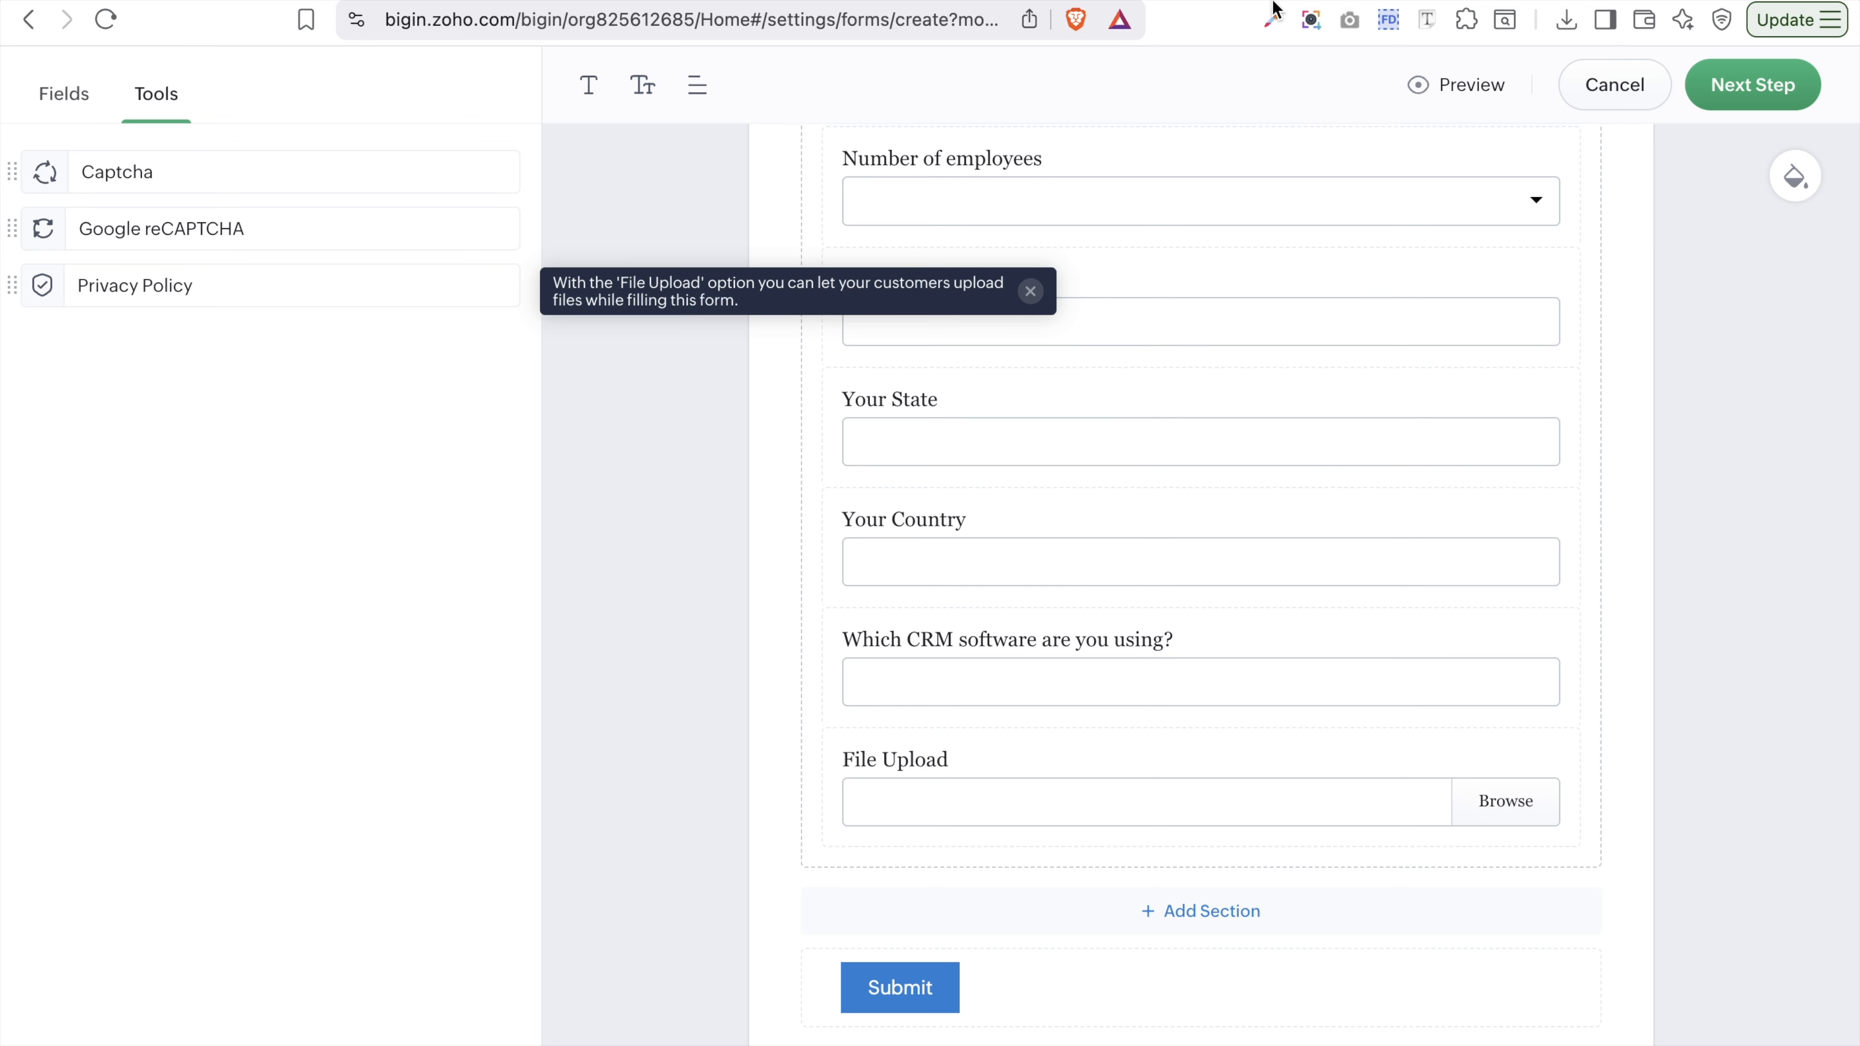
- Try the blue and green form backgrounds, and apply the custom background color #90C3D4
{"action": "left_click", "coordinate": [1795, 177]}
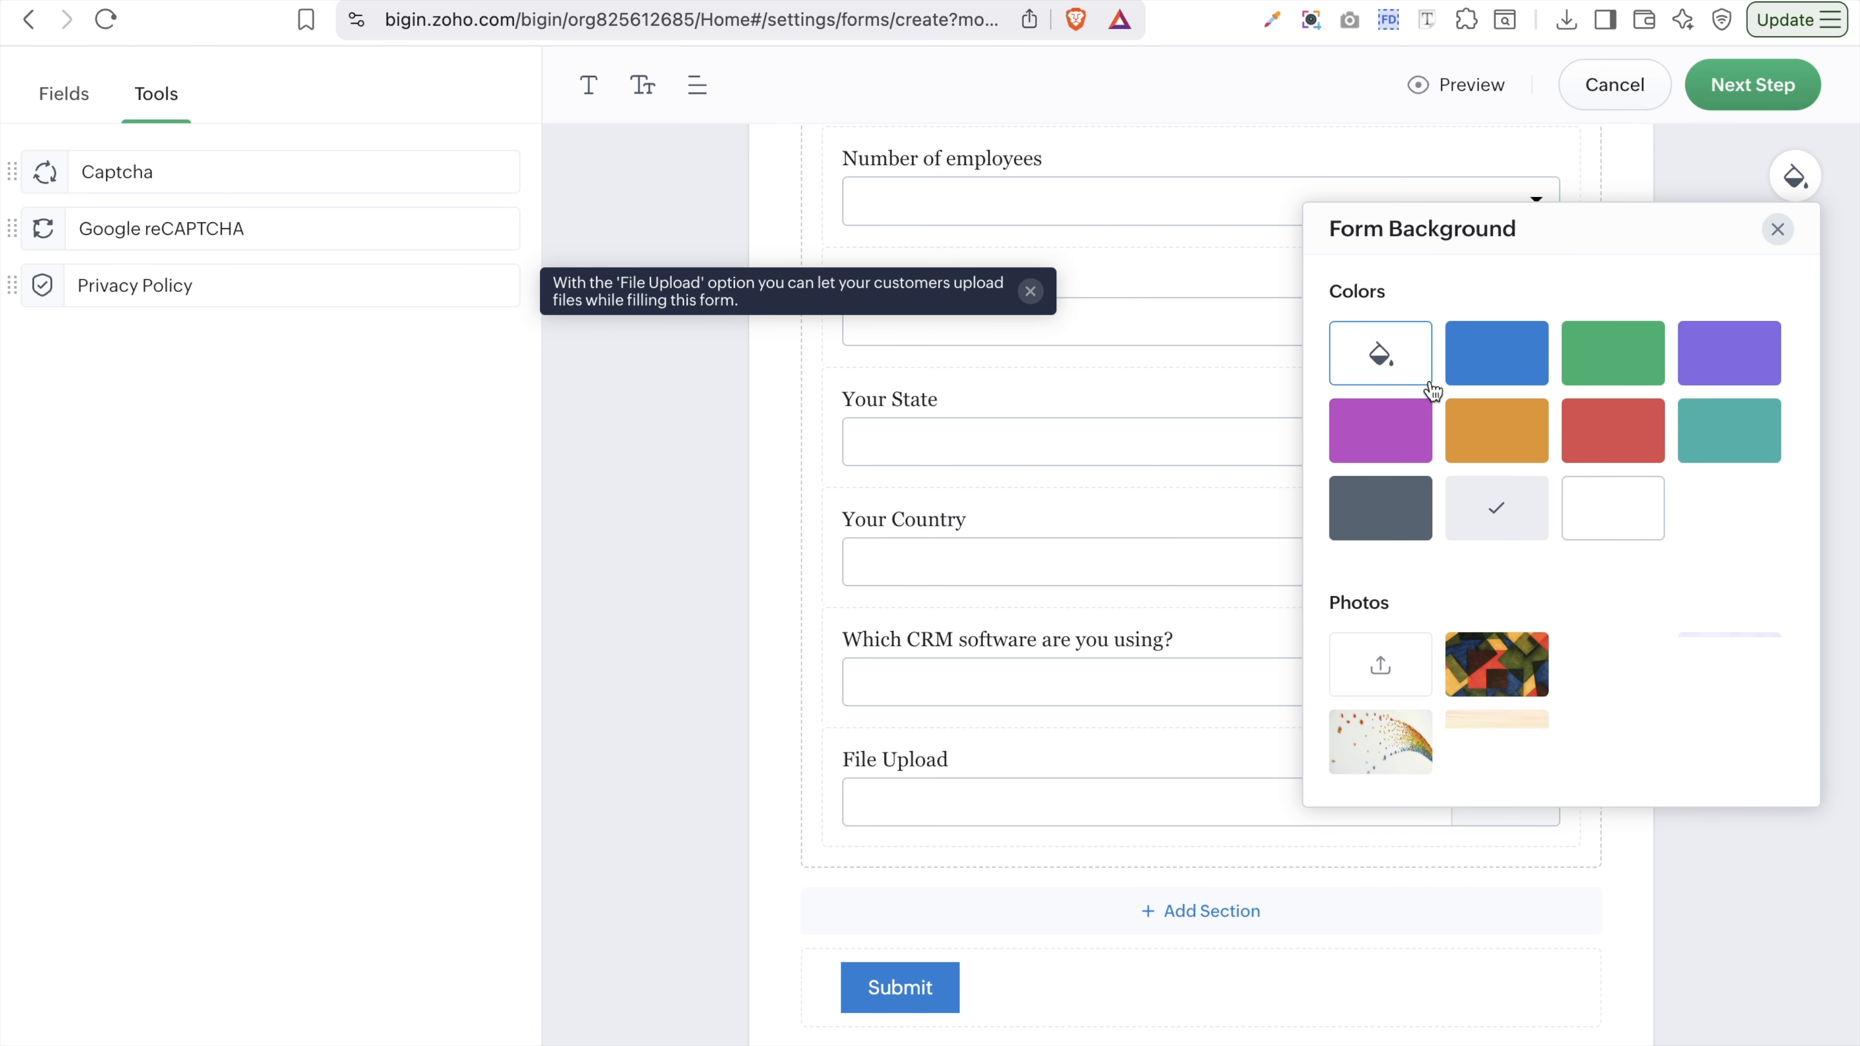
{"action": "left_click", "coordinate": [1494, 370]}
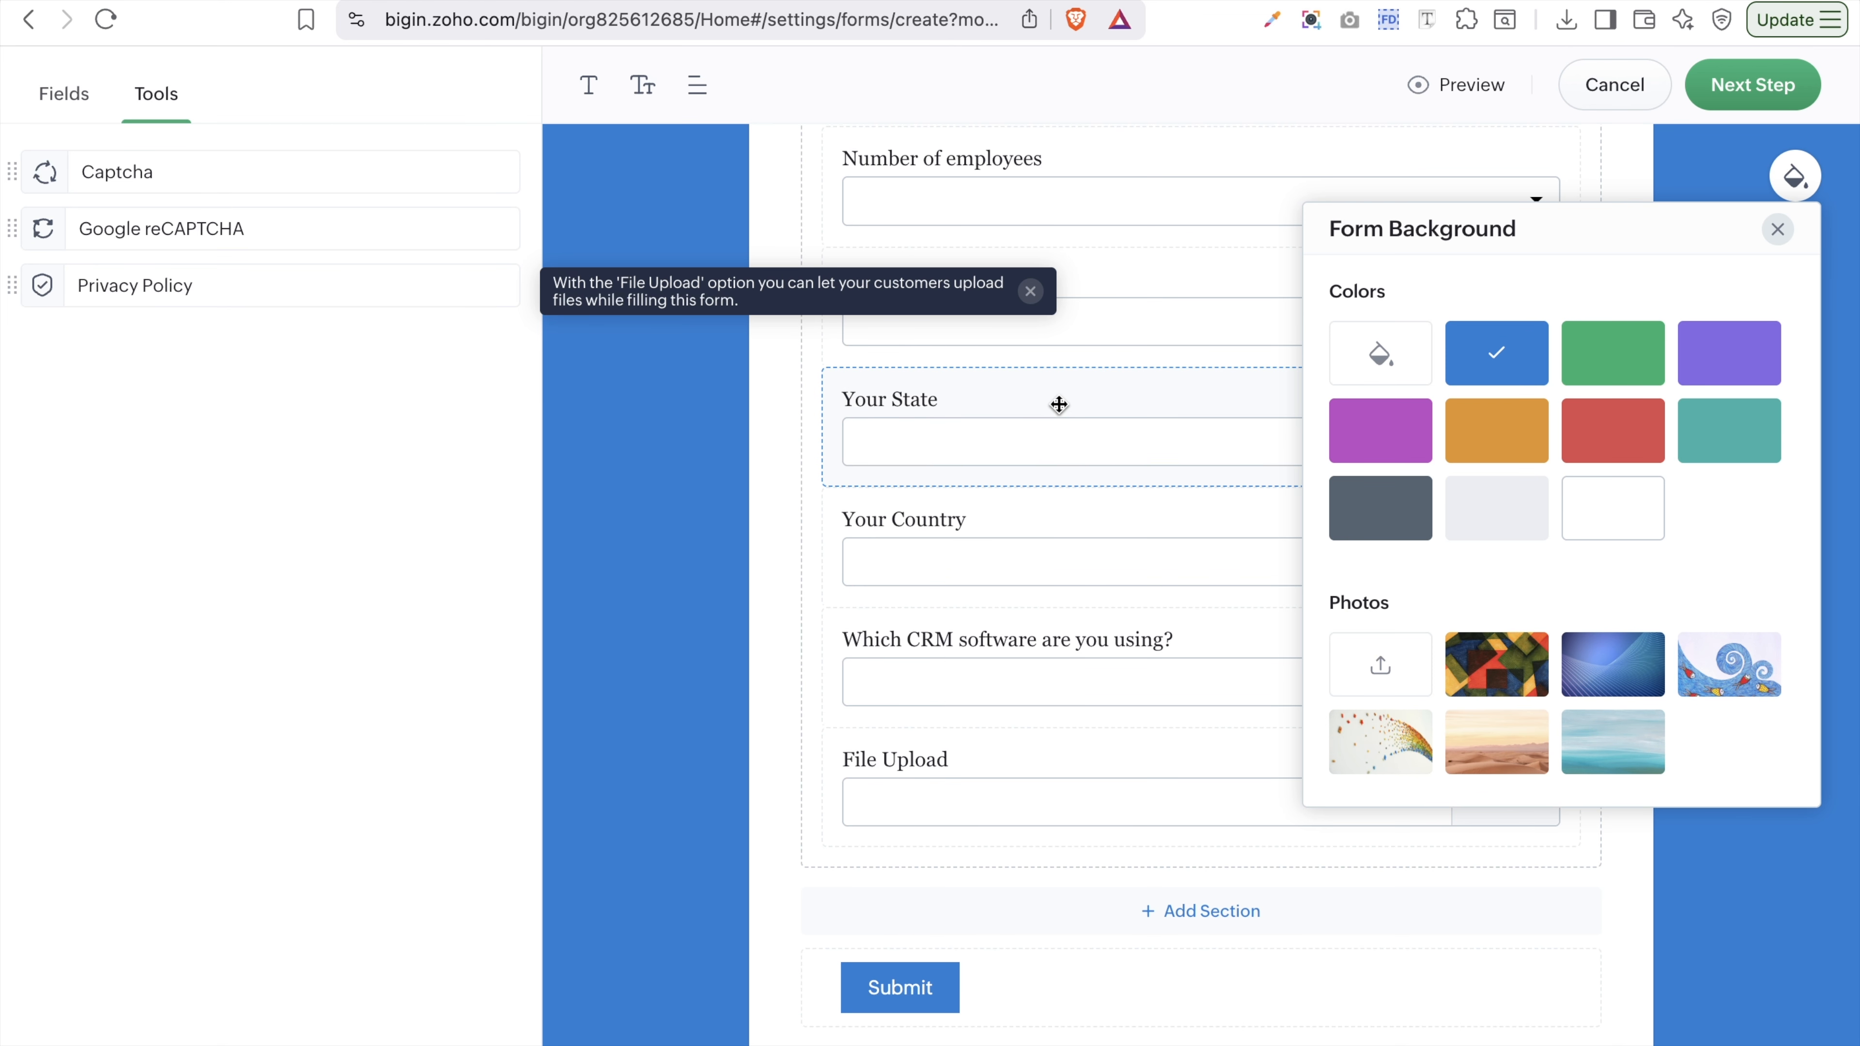
{"action": "scroll", "coordinate": [1058, 399], "scroll_direction": "up", "scroll_amount": 15}
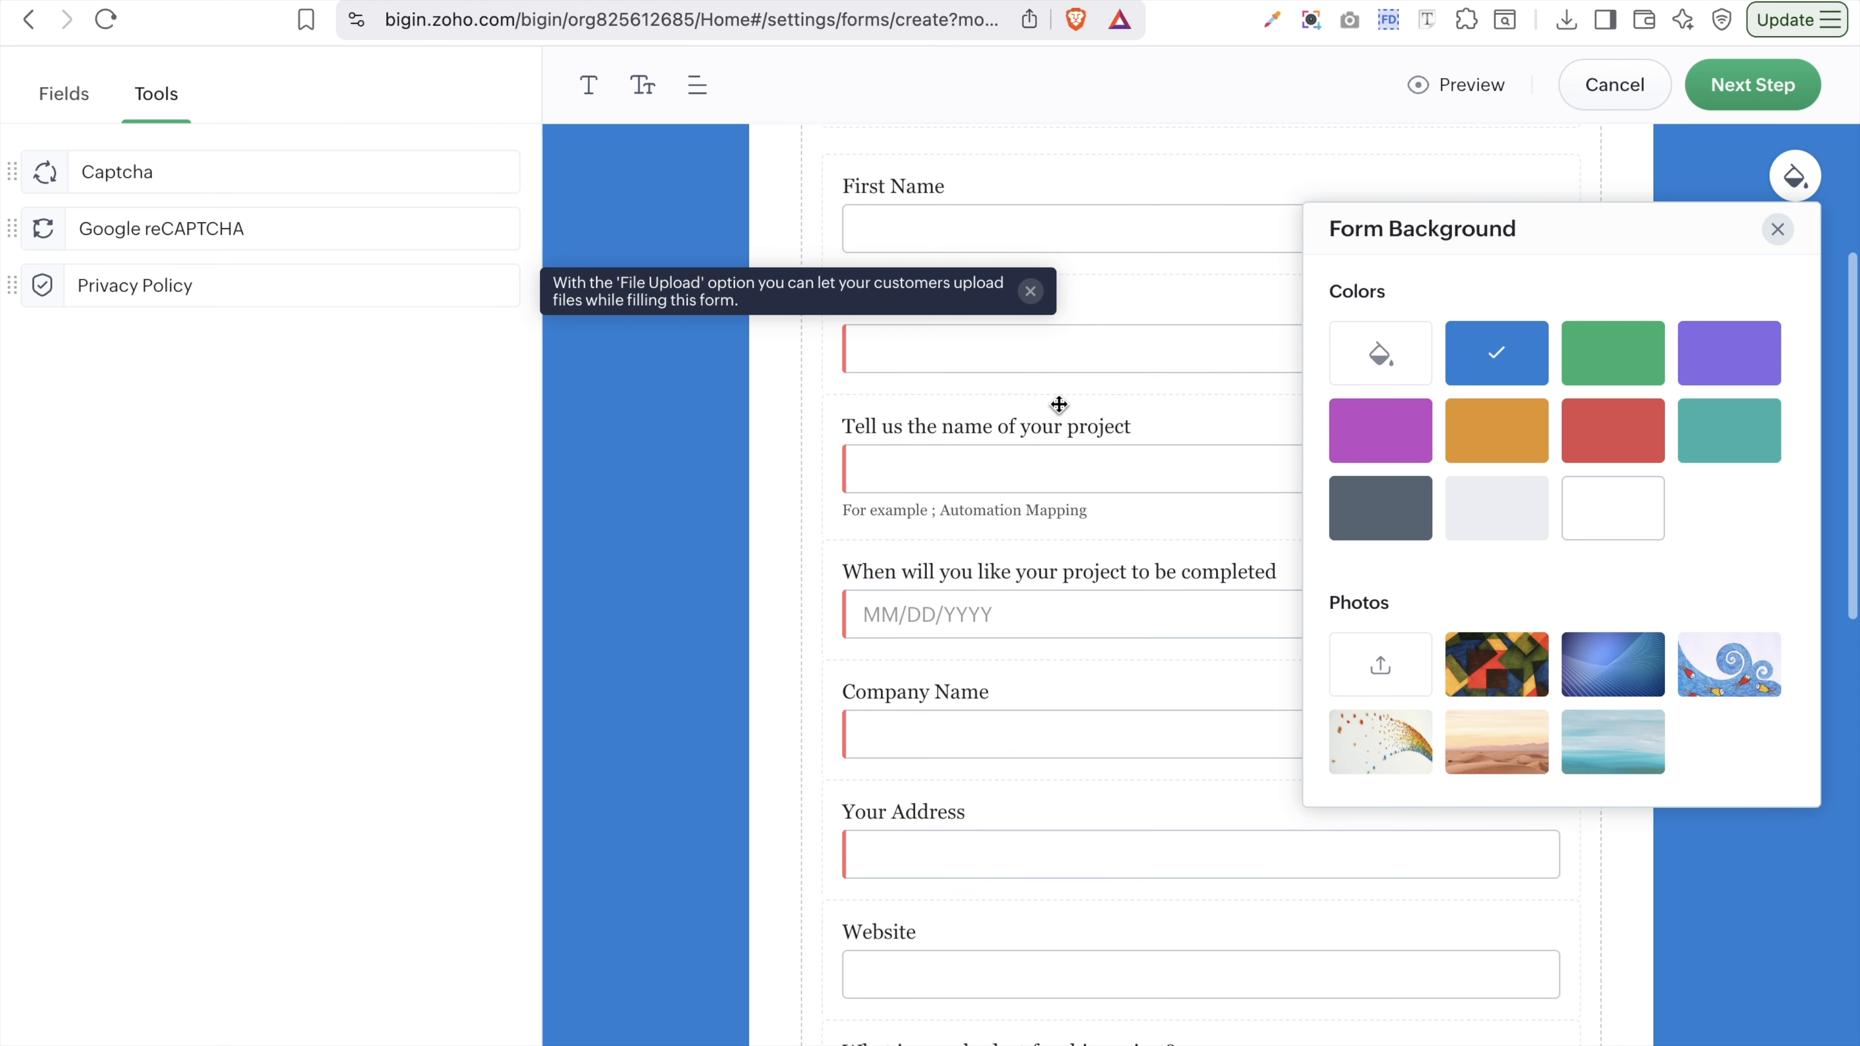
{"action": "left_click", "coordinate": [1625, 374]}
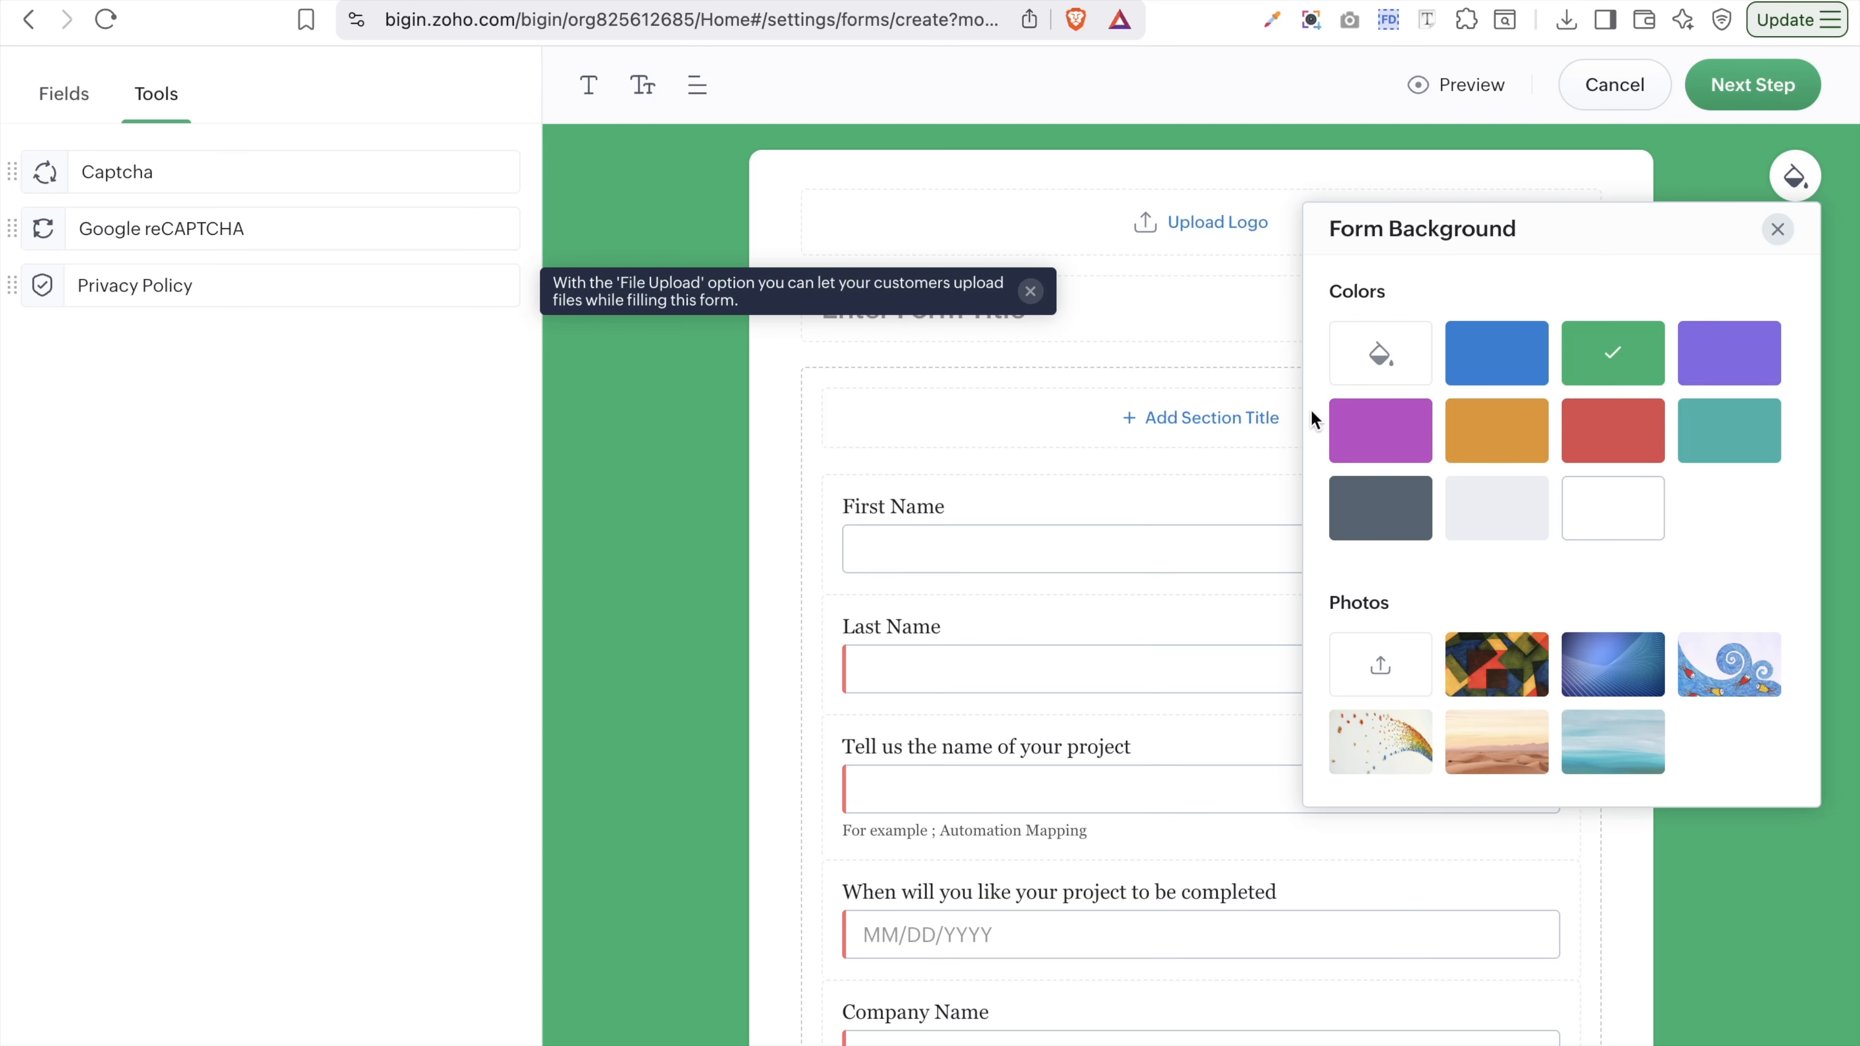
{"action": "left_click", "coordinate": [1379, 356]}
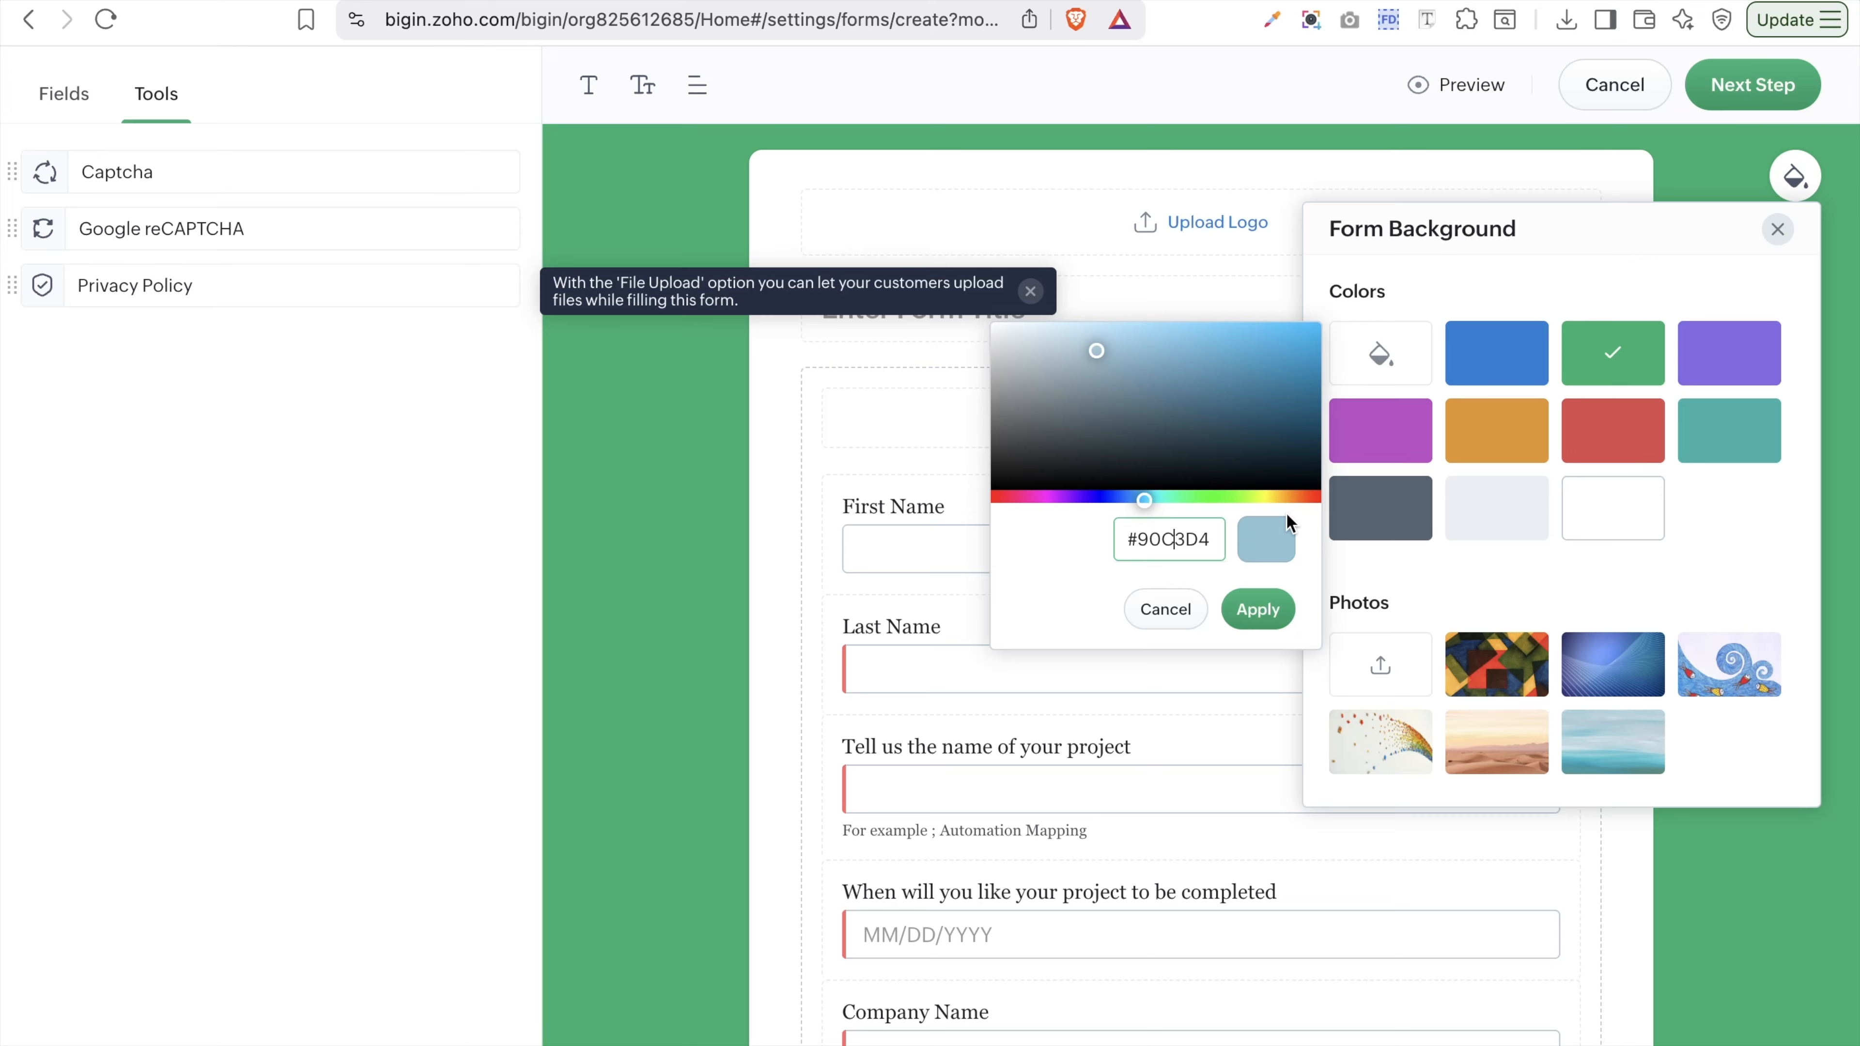
{"action": "left_click", "coordinate": [1267, 611]}
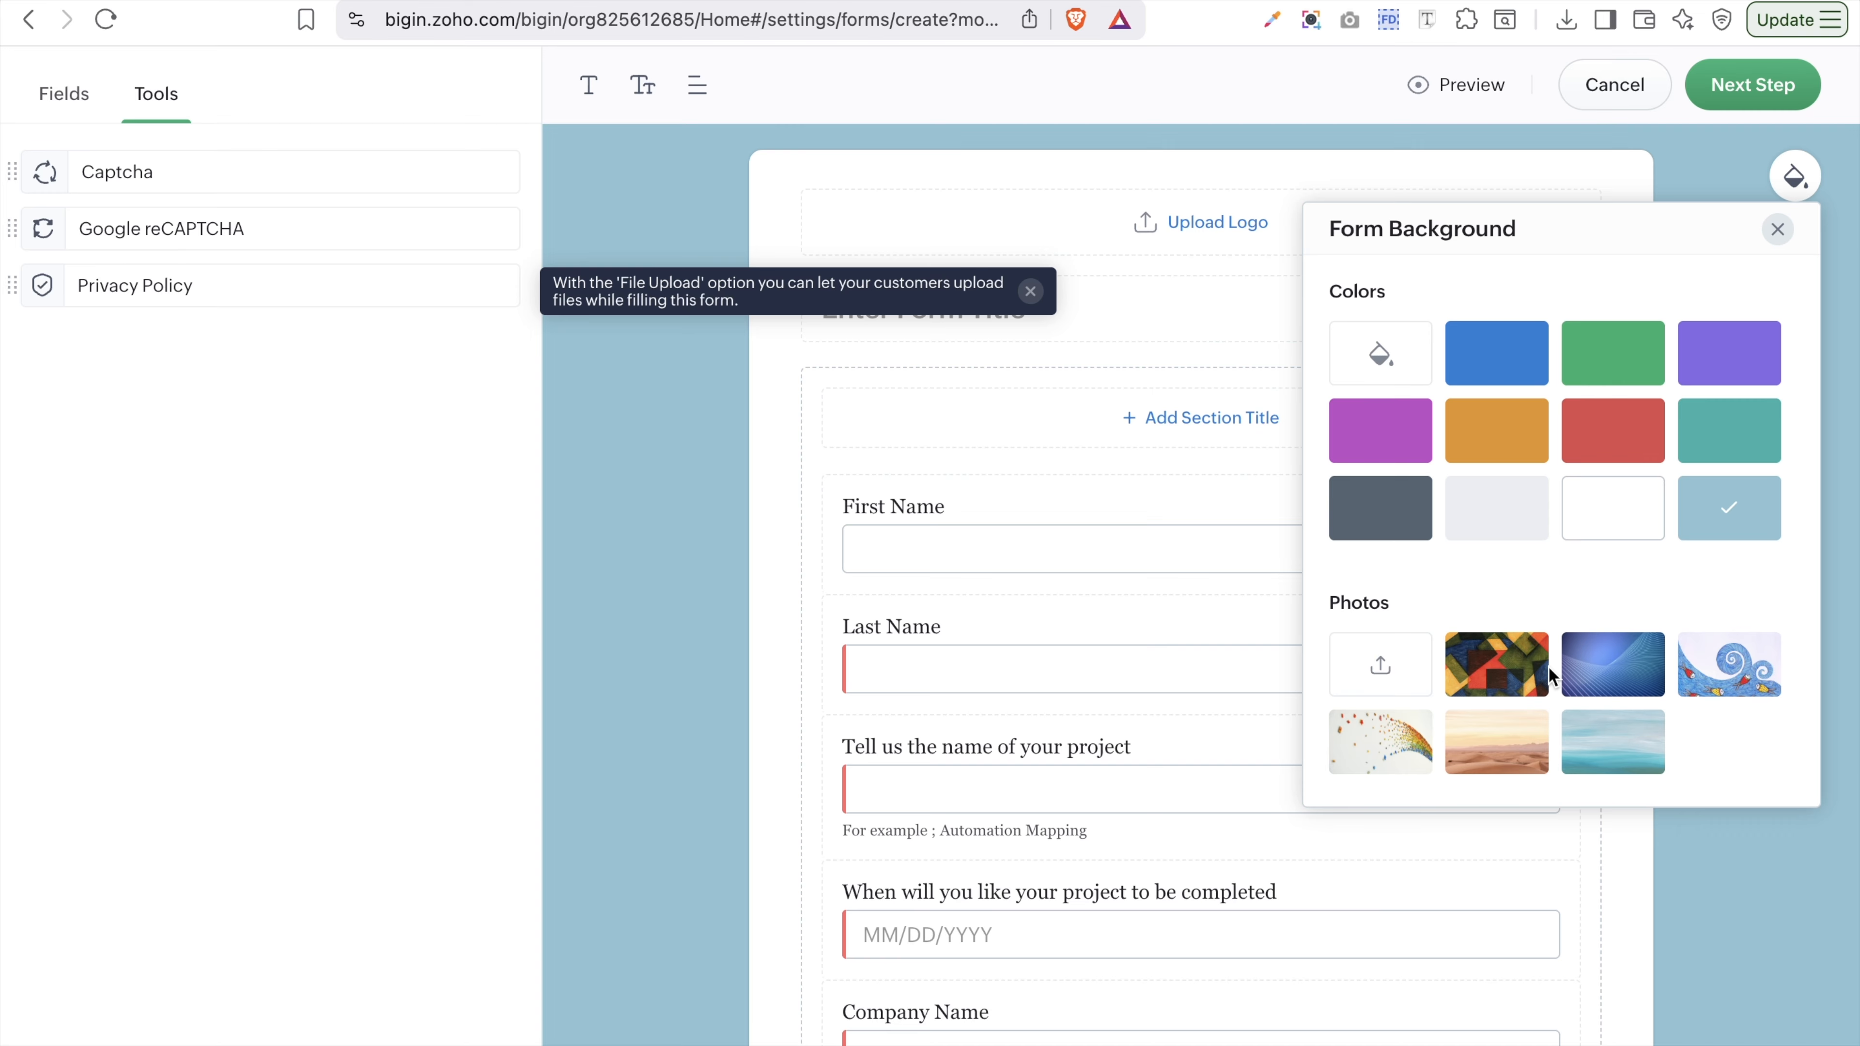
- Try the multicolored wood and desert background photos and the photo upload, and choose the colorful paint-fleck arc photo as form background
{"action": "left_click", "coordinate": [1514, 673]}
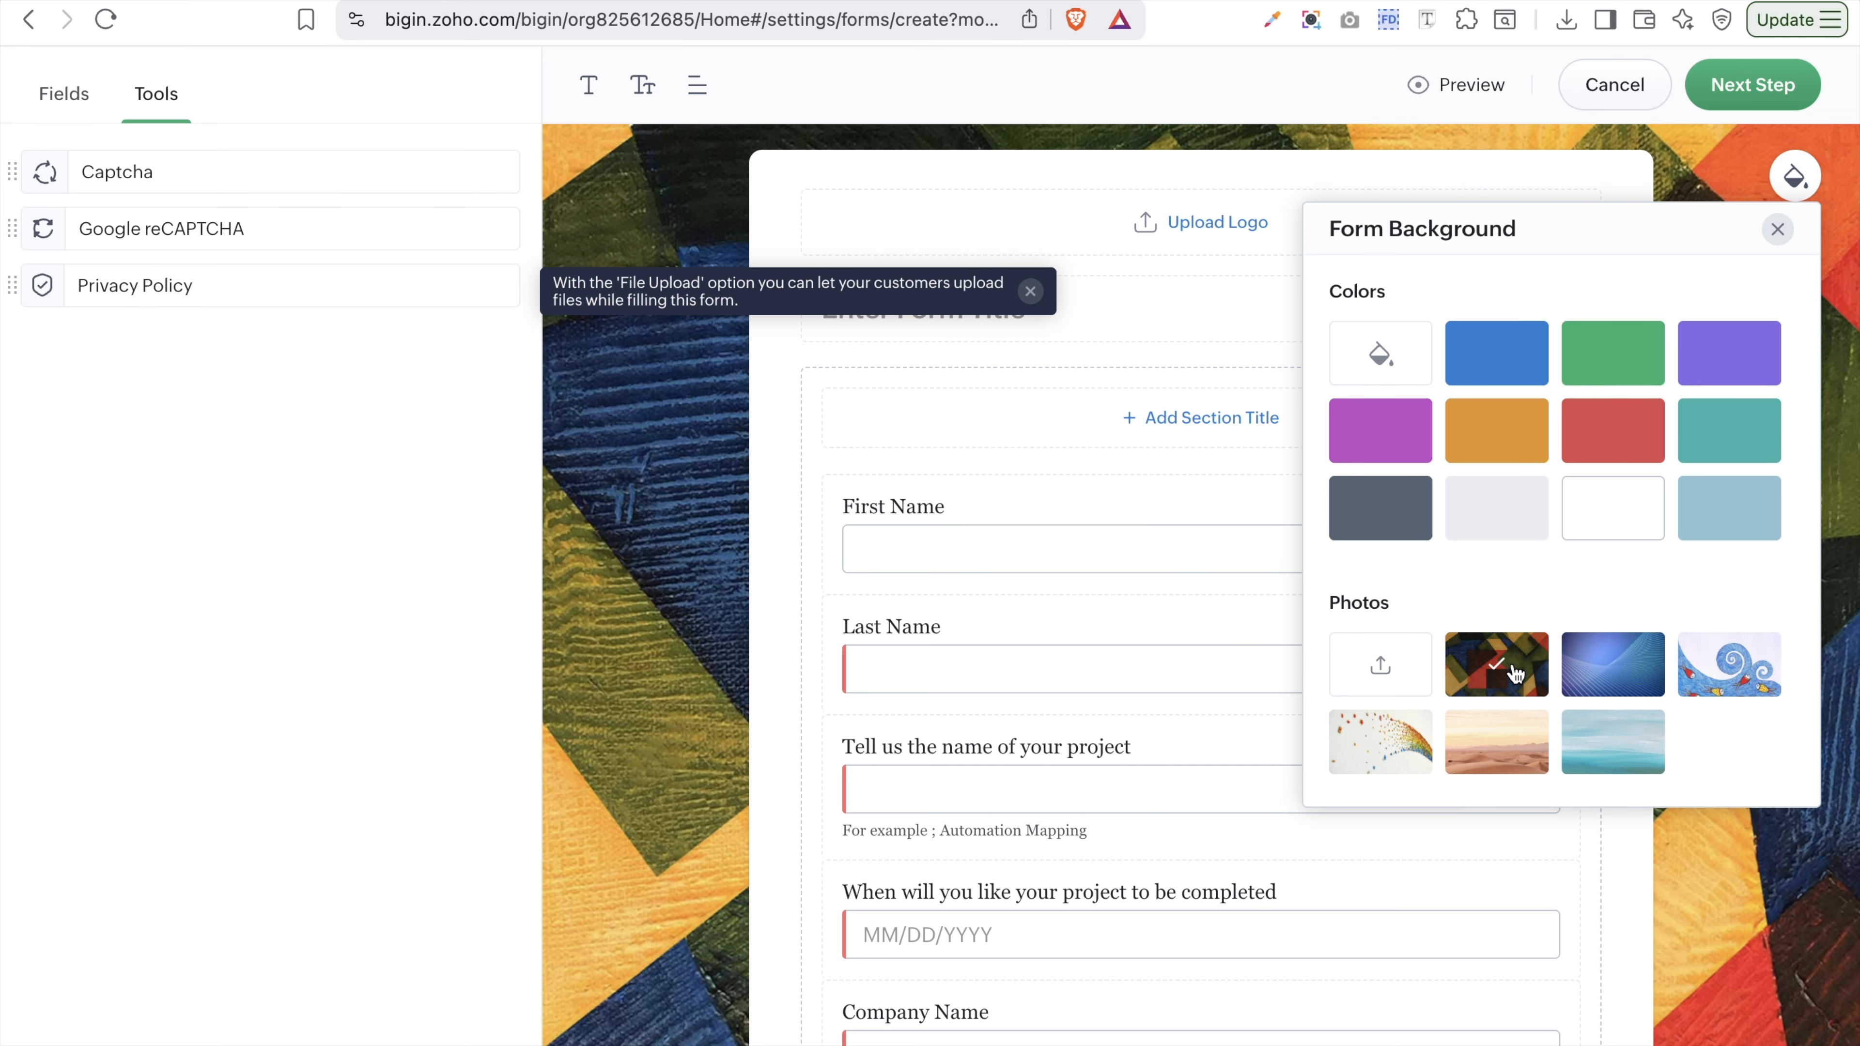
{"action": "left_click", "coordinate": [1479, 758]}
{"action": "left_click", "coordinate": [1380, 664]}
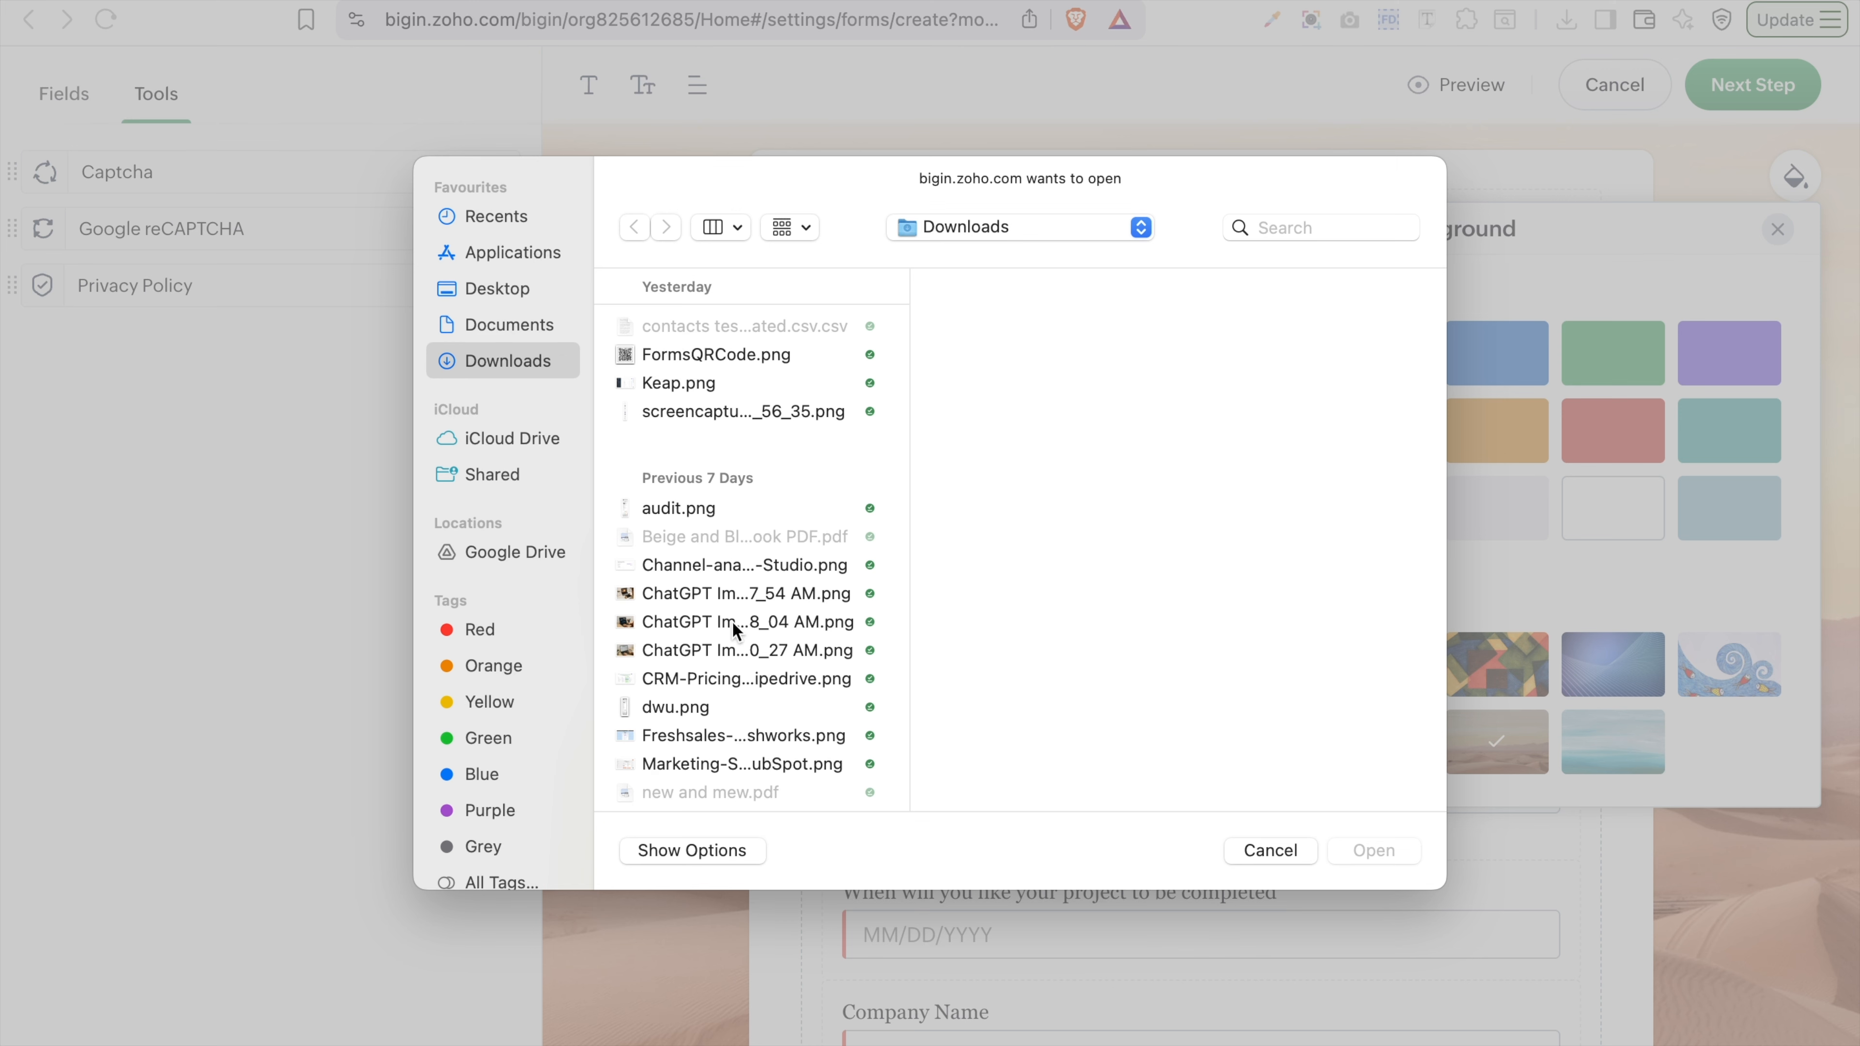
{"action": "left_click", "coordinate": [1271, 851]}
{"action": "left_click", "coordinate": [1409, 762]}
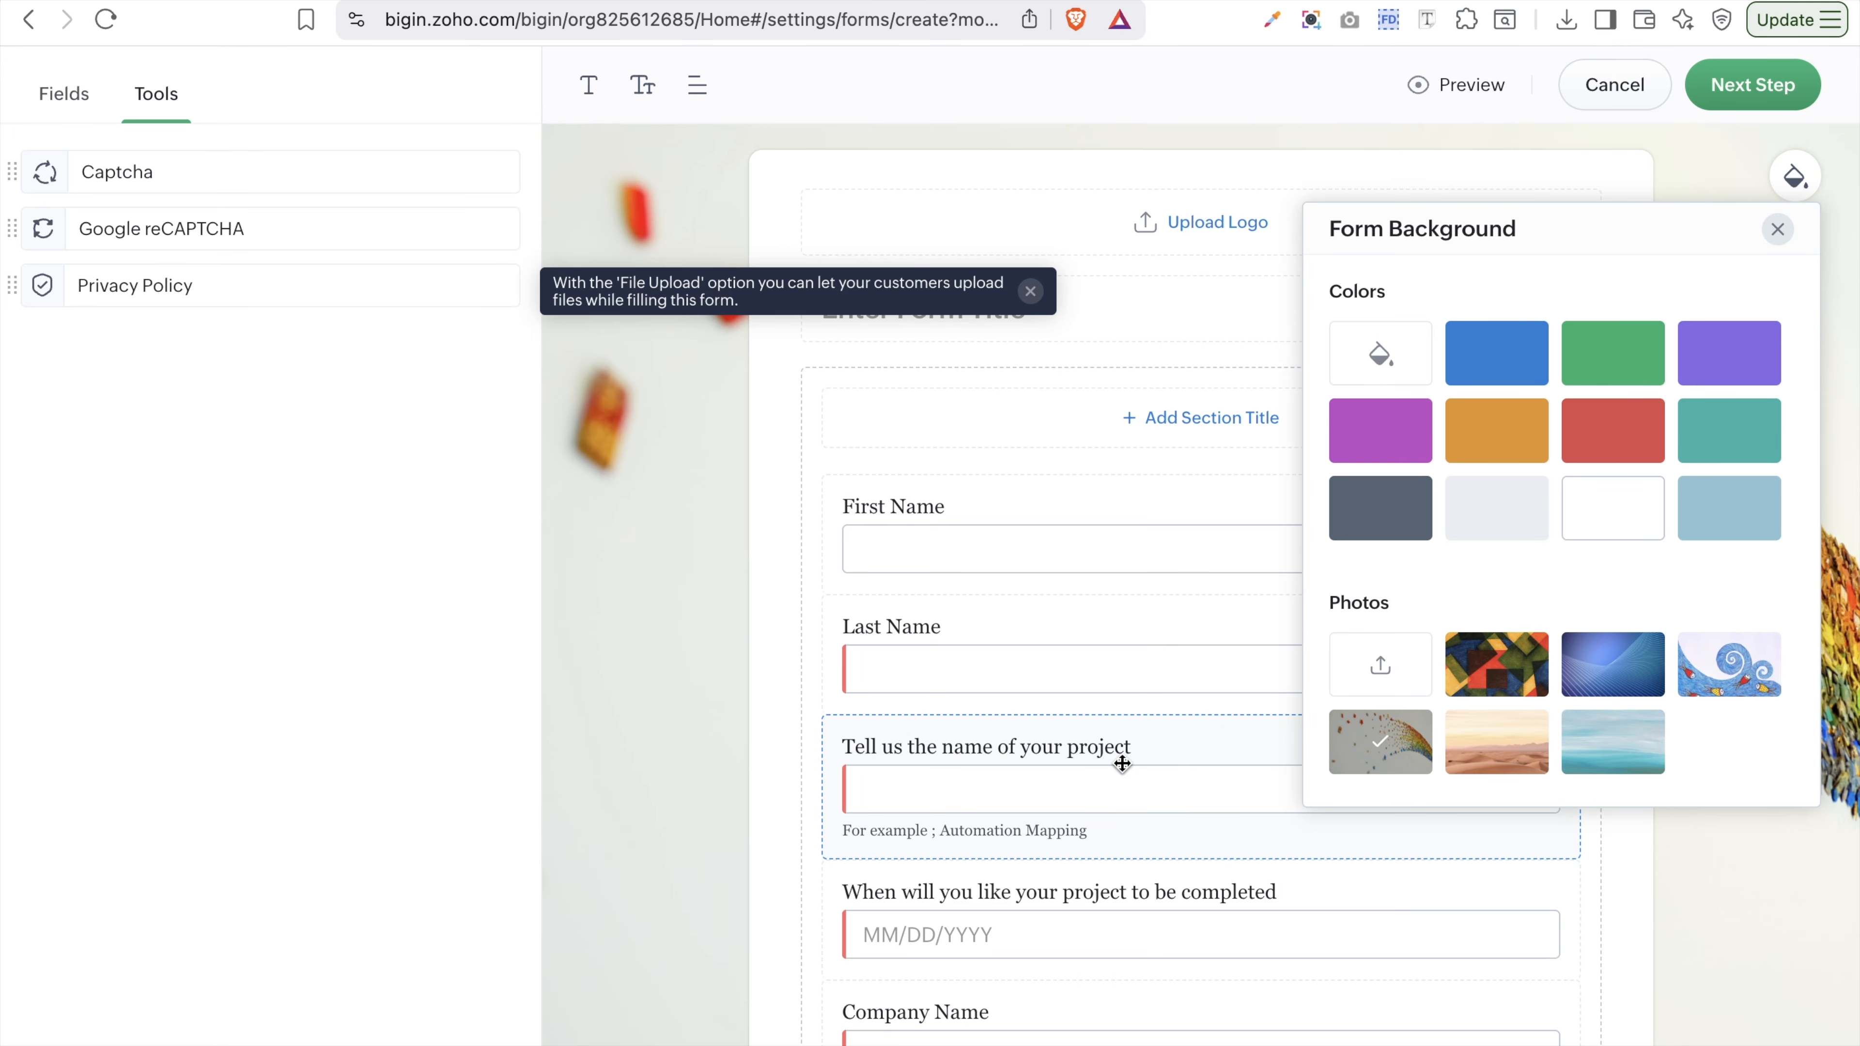
{"action": "left_click", "coordinate": [688, 518]}
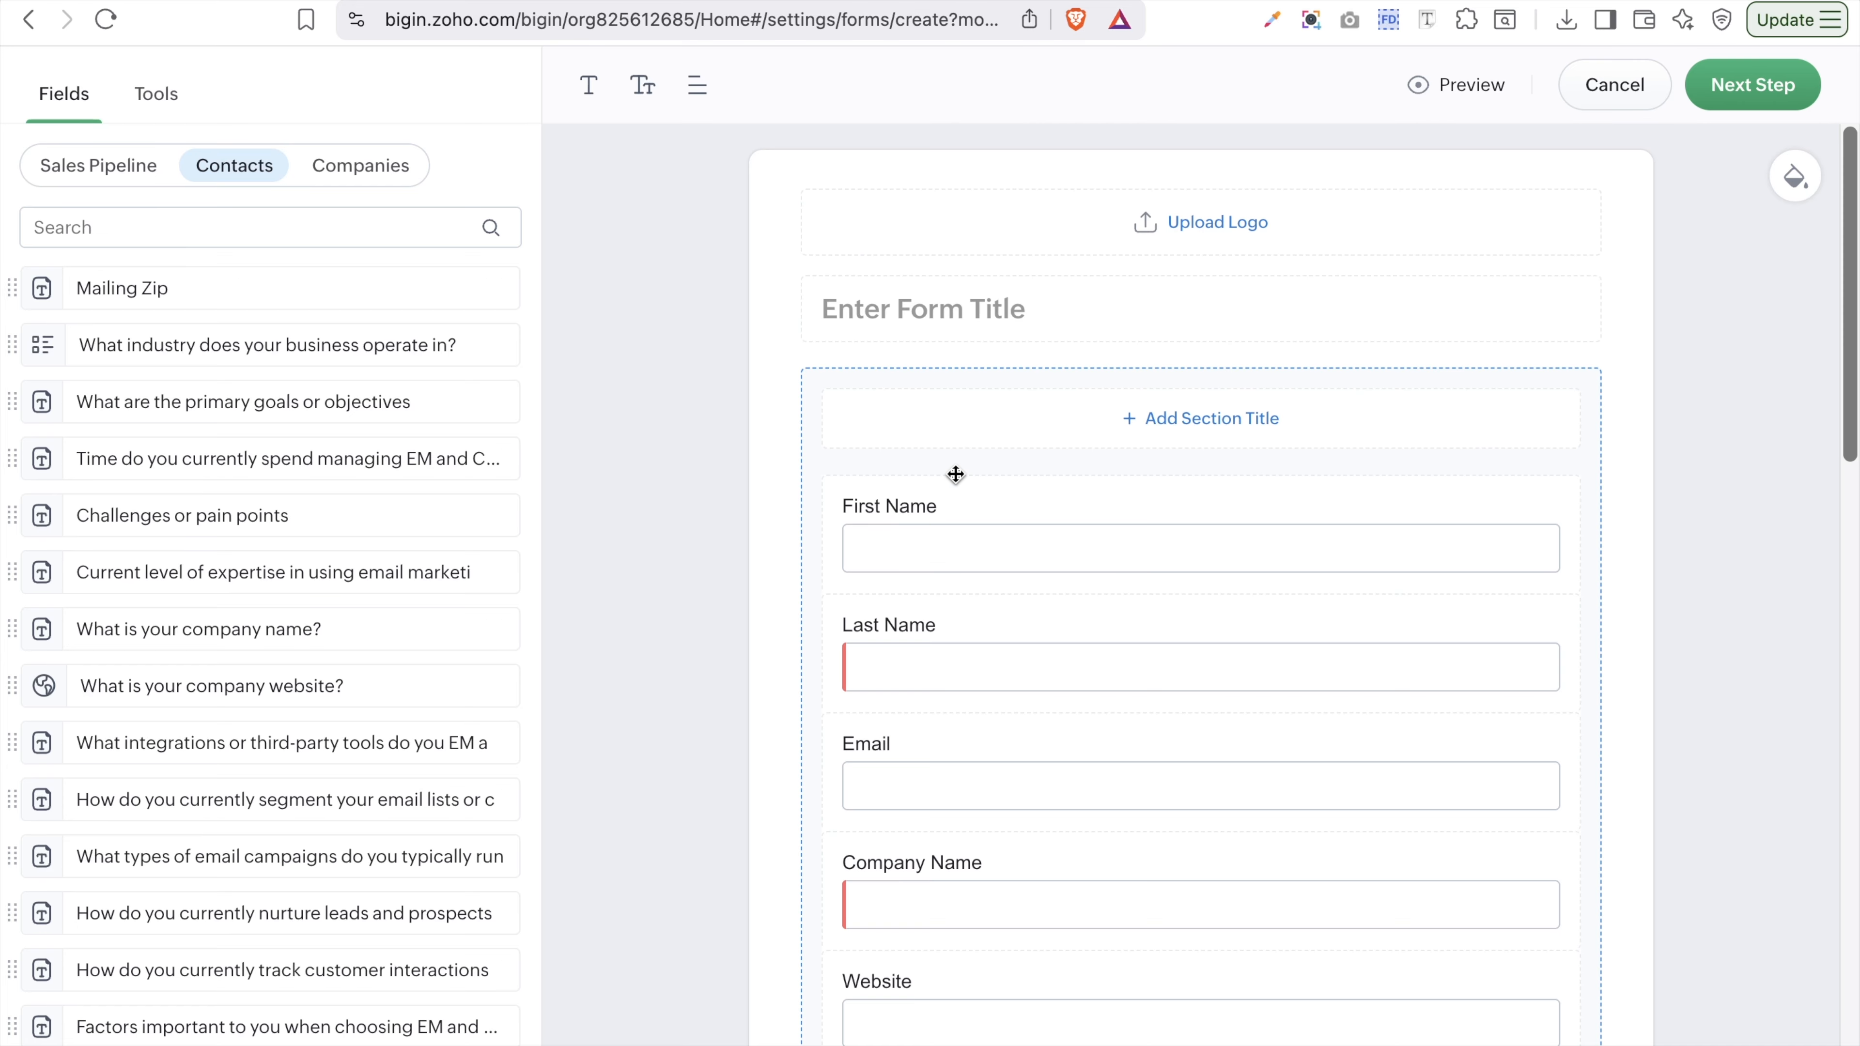
- Title the form "Contact Form" and leave its section title empty
{"action": "scroll", "coordinate": [955, 474], "scroll_direction": "down", "scroll_amount": 5}
{"action": "scroll", "coordinate": [959, 465], "scroll_direction": "up", "scroll_amount": 5}
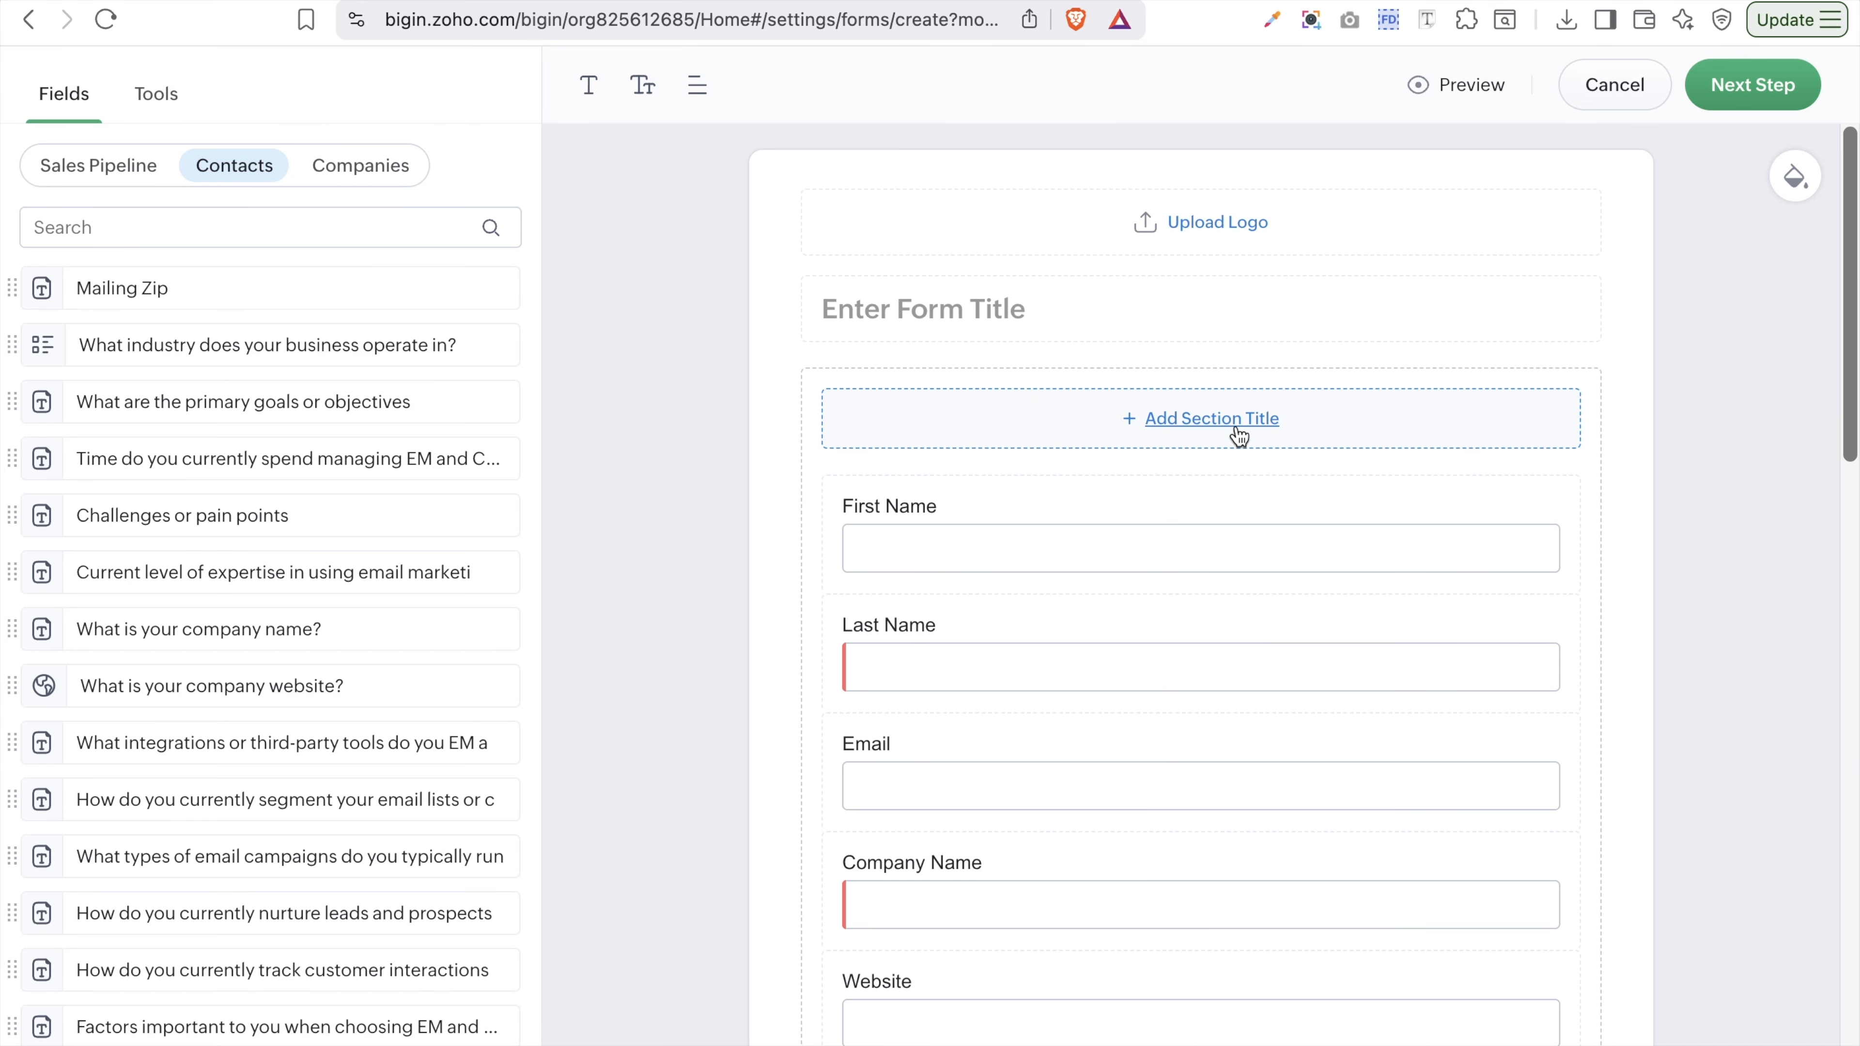
{"action": "left_click", "coordinate": [1117, 320]}
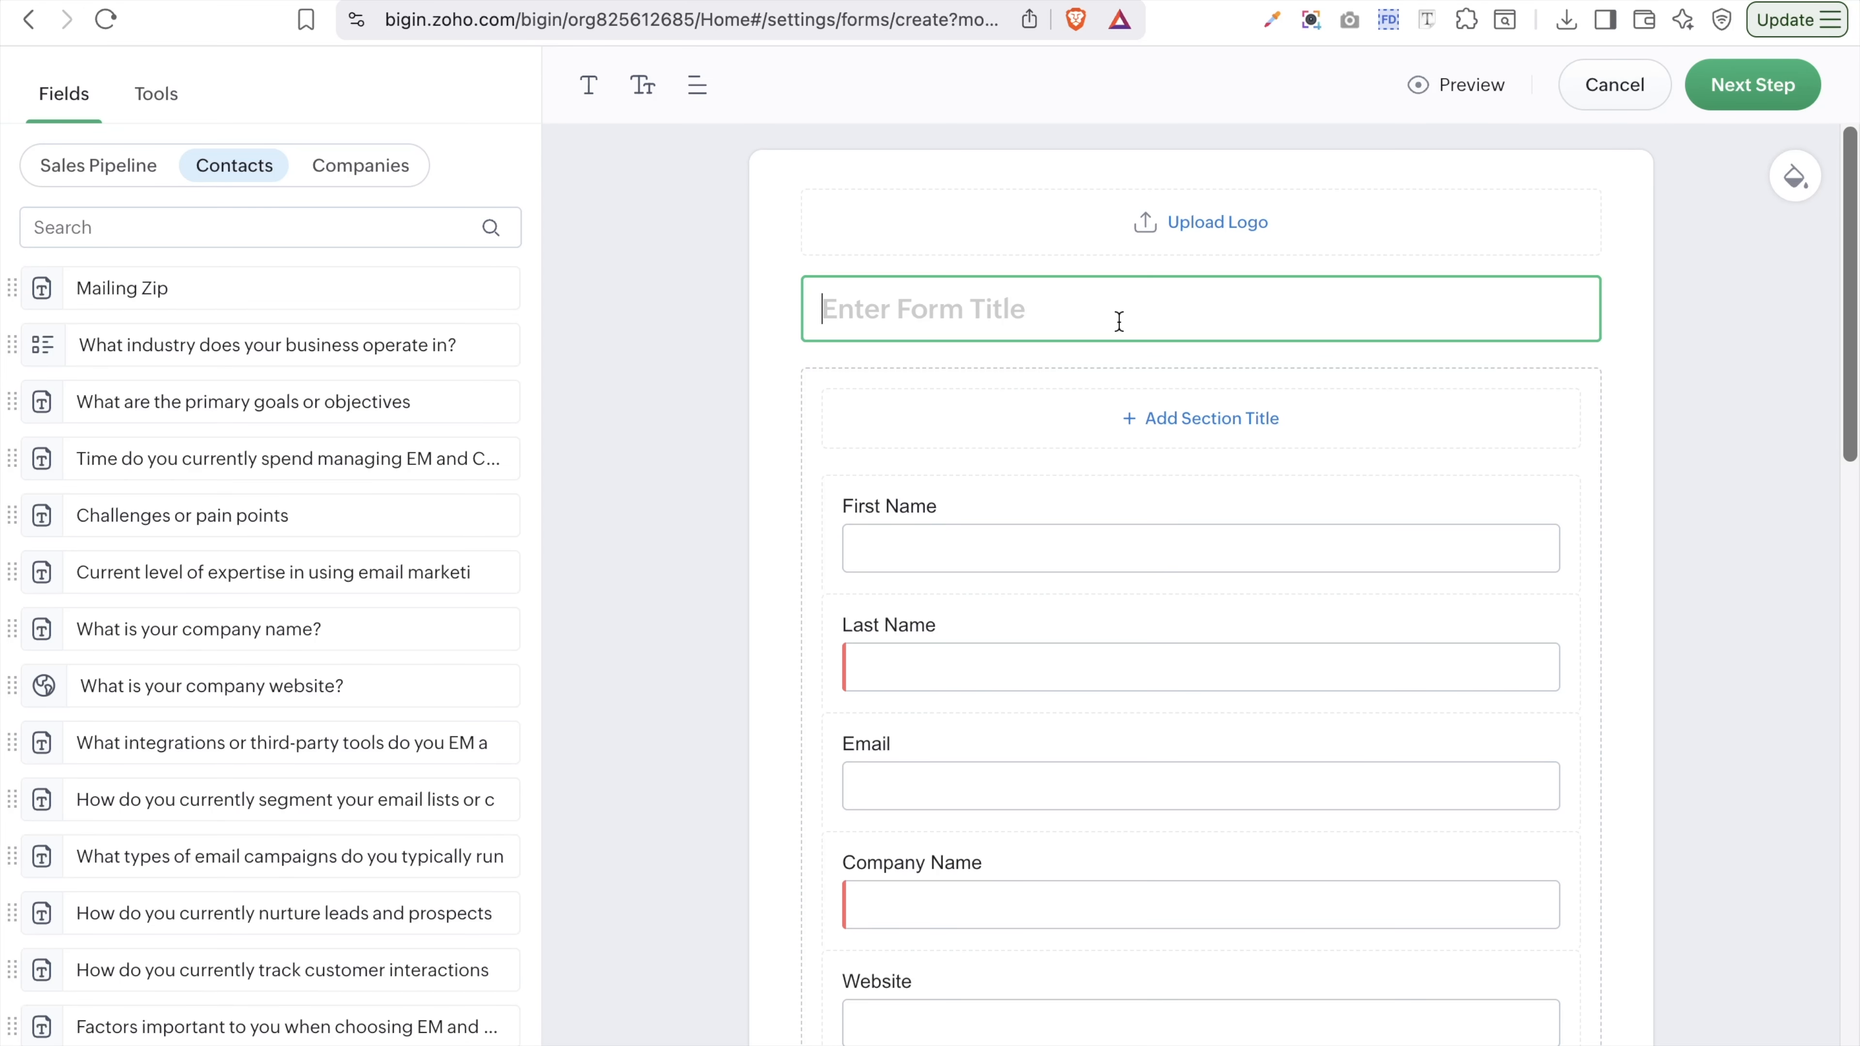
{"action": "type", "text": "Con"}
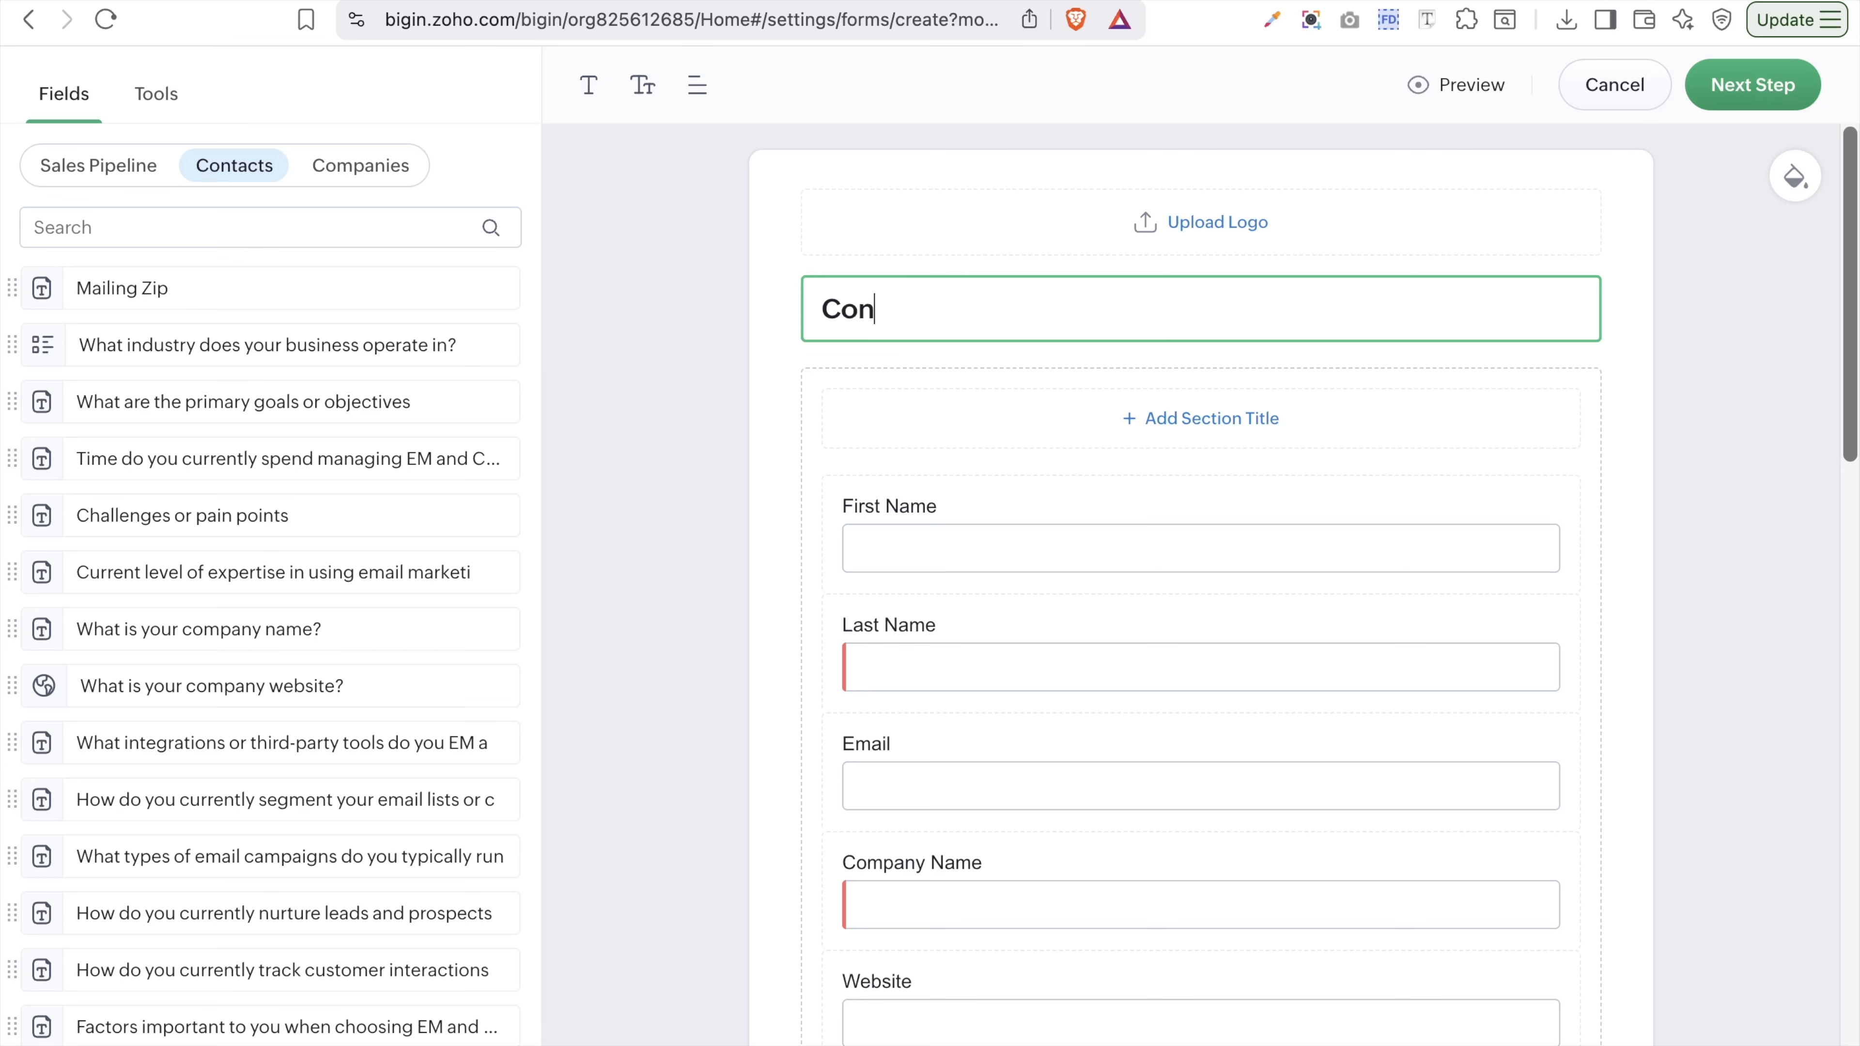
{"action": "type", "text": "tact Form"}
{"action": "left_click", "coordinate": [1099, 403]}
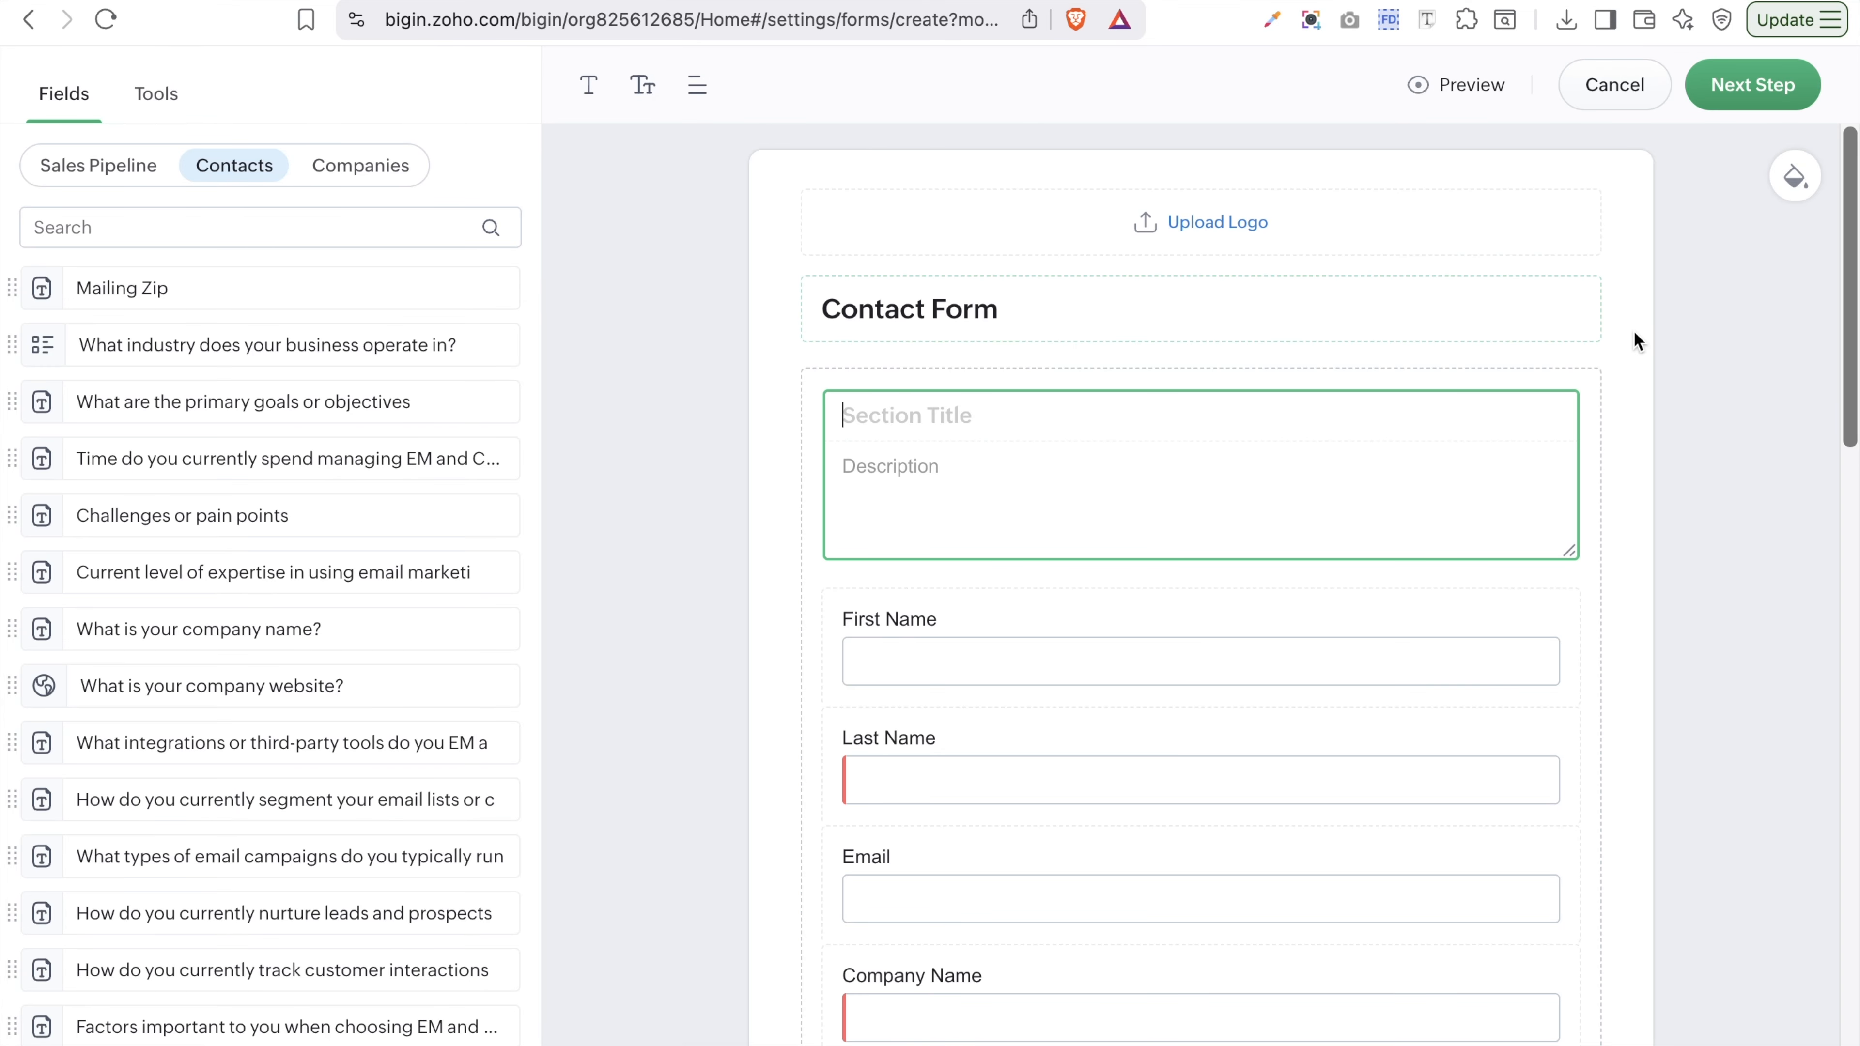
{"action": "left_click", "coordinate": [1603, 417]}
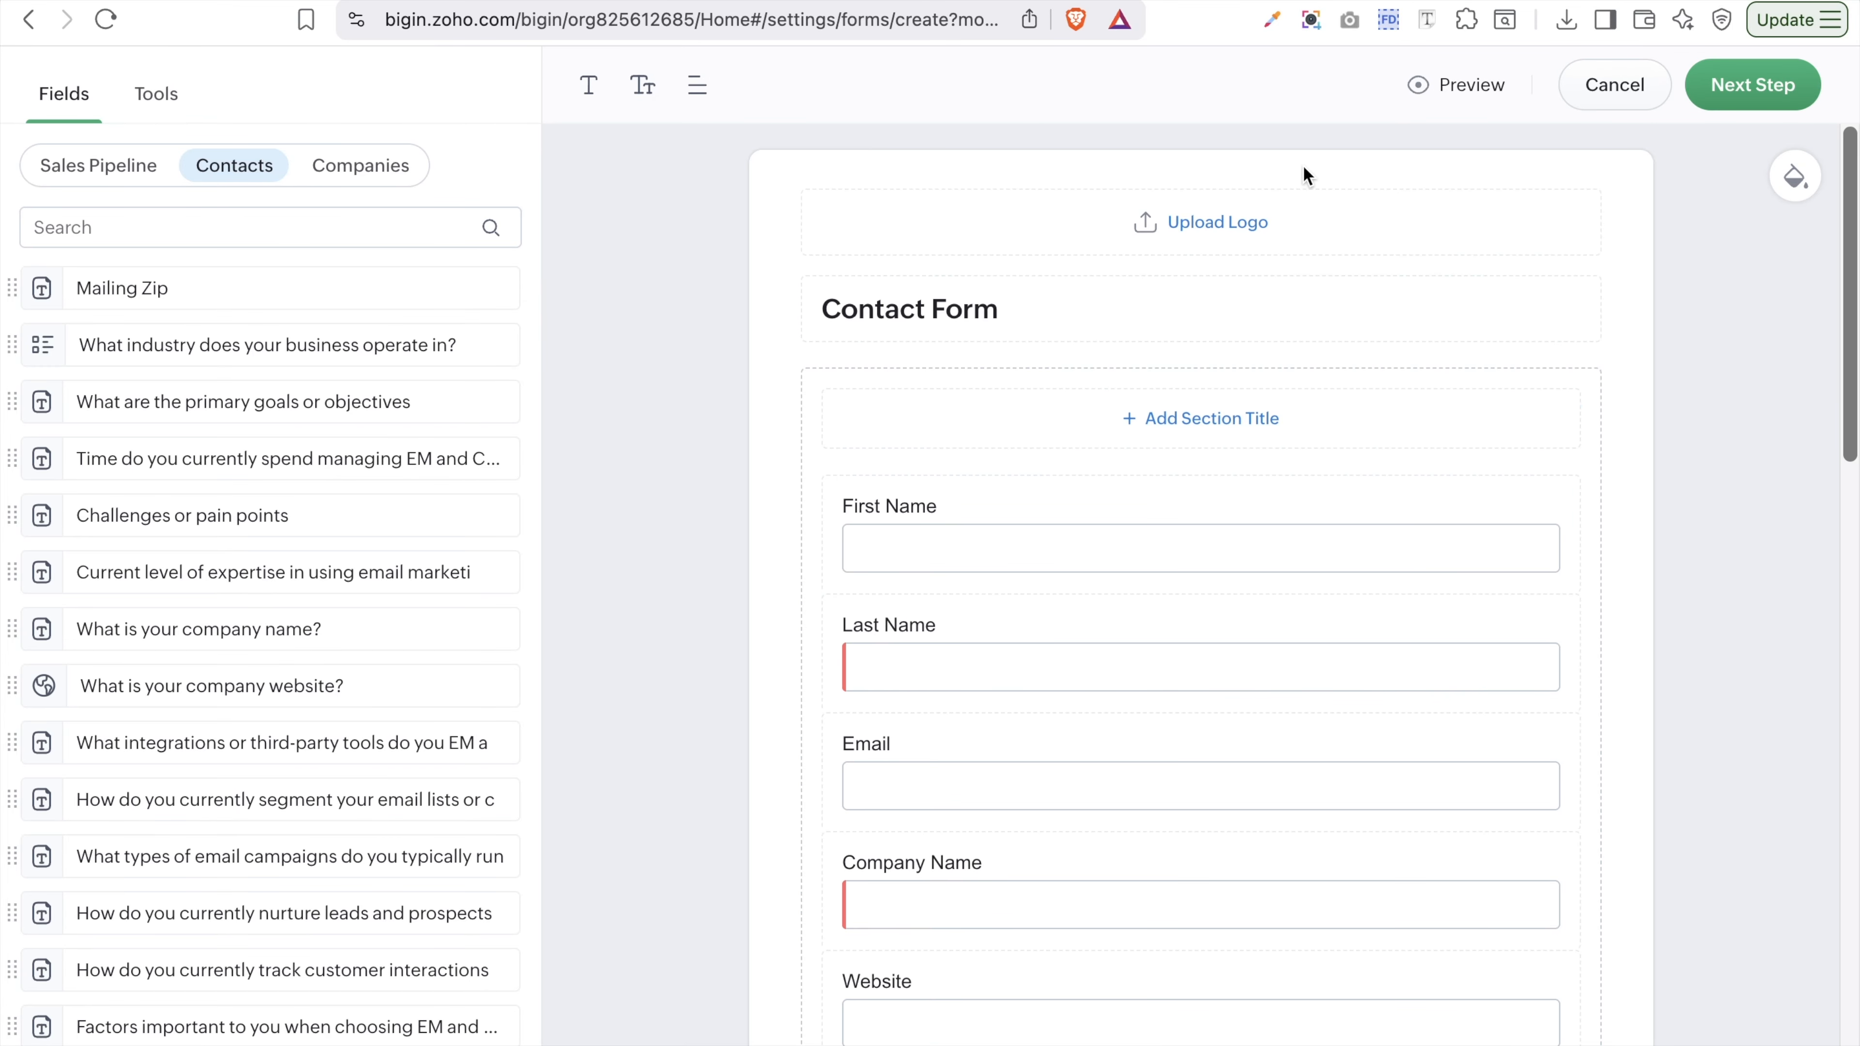
- Find and upload "crminstru logo.png" as the form's logo and set the logo size to Large
{"action": "left_click", "coordinate": [1235, 237]}
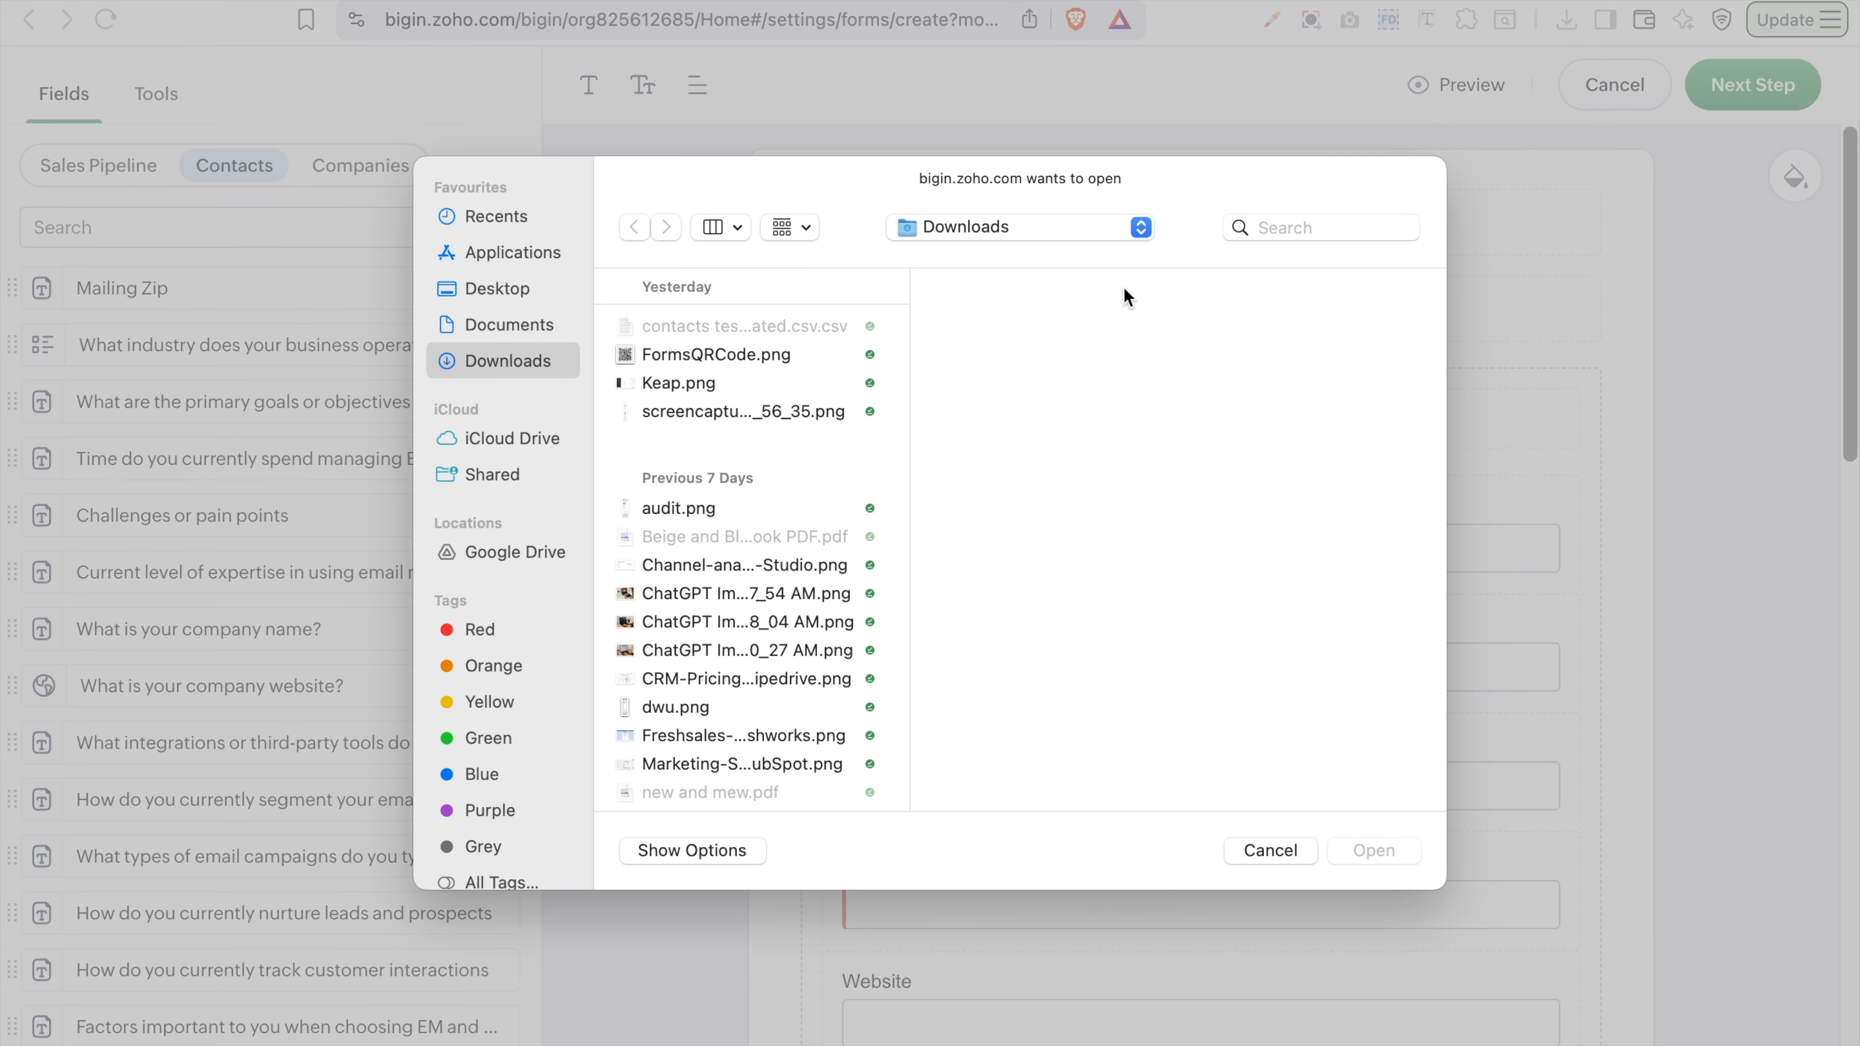
{"action": "left_click", "coordinate": [1277, 223]}
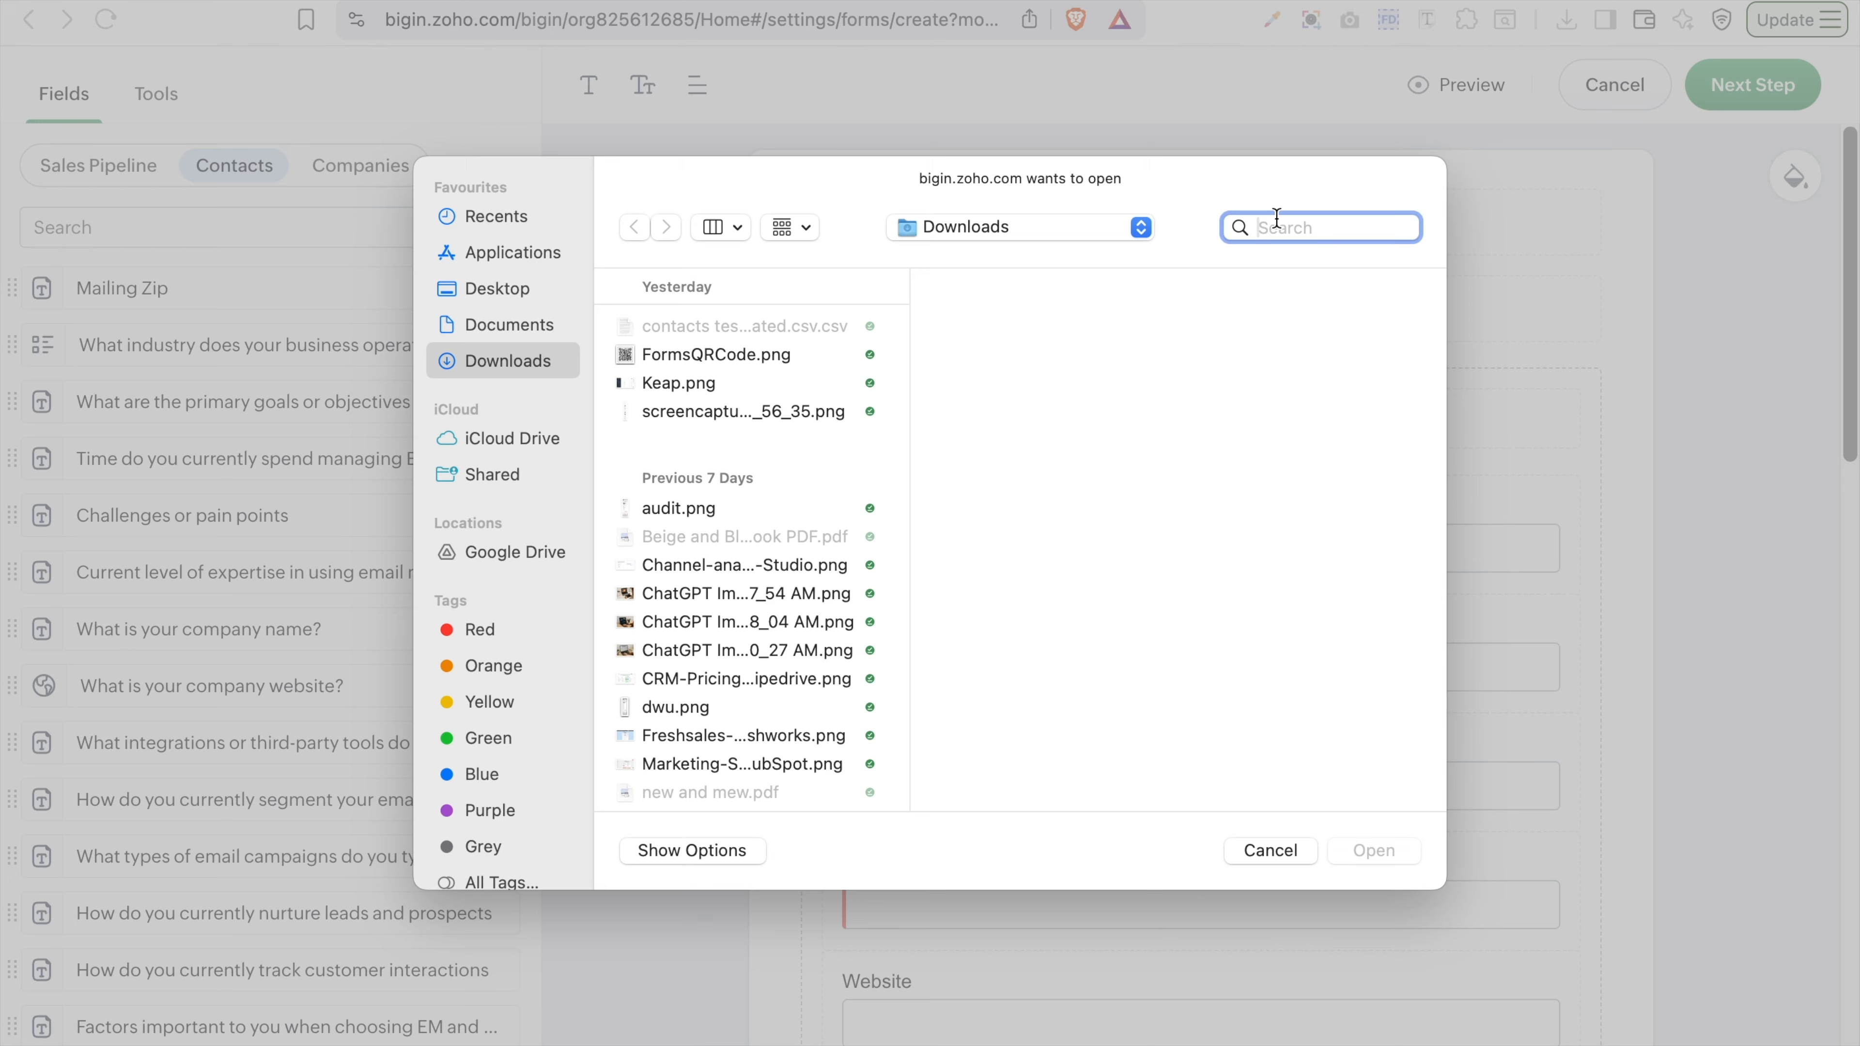
{"action": "type", "text": "logo"}
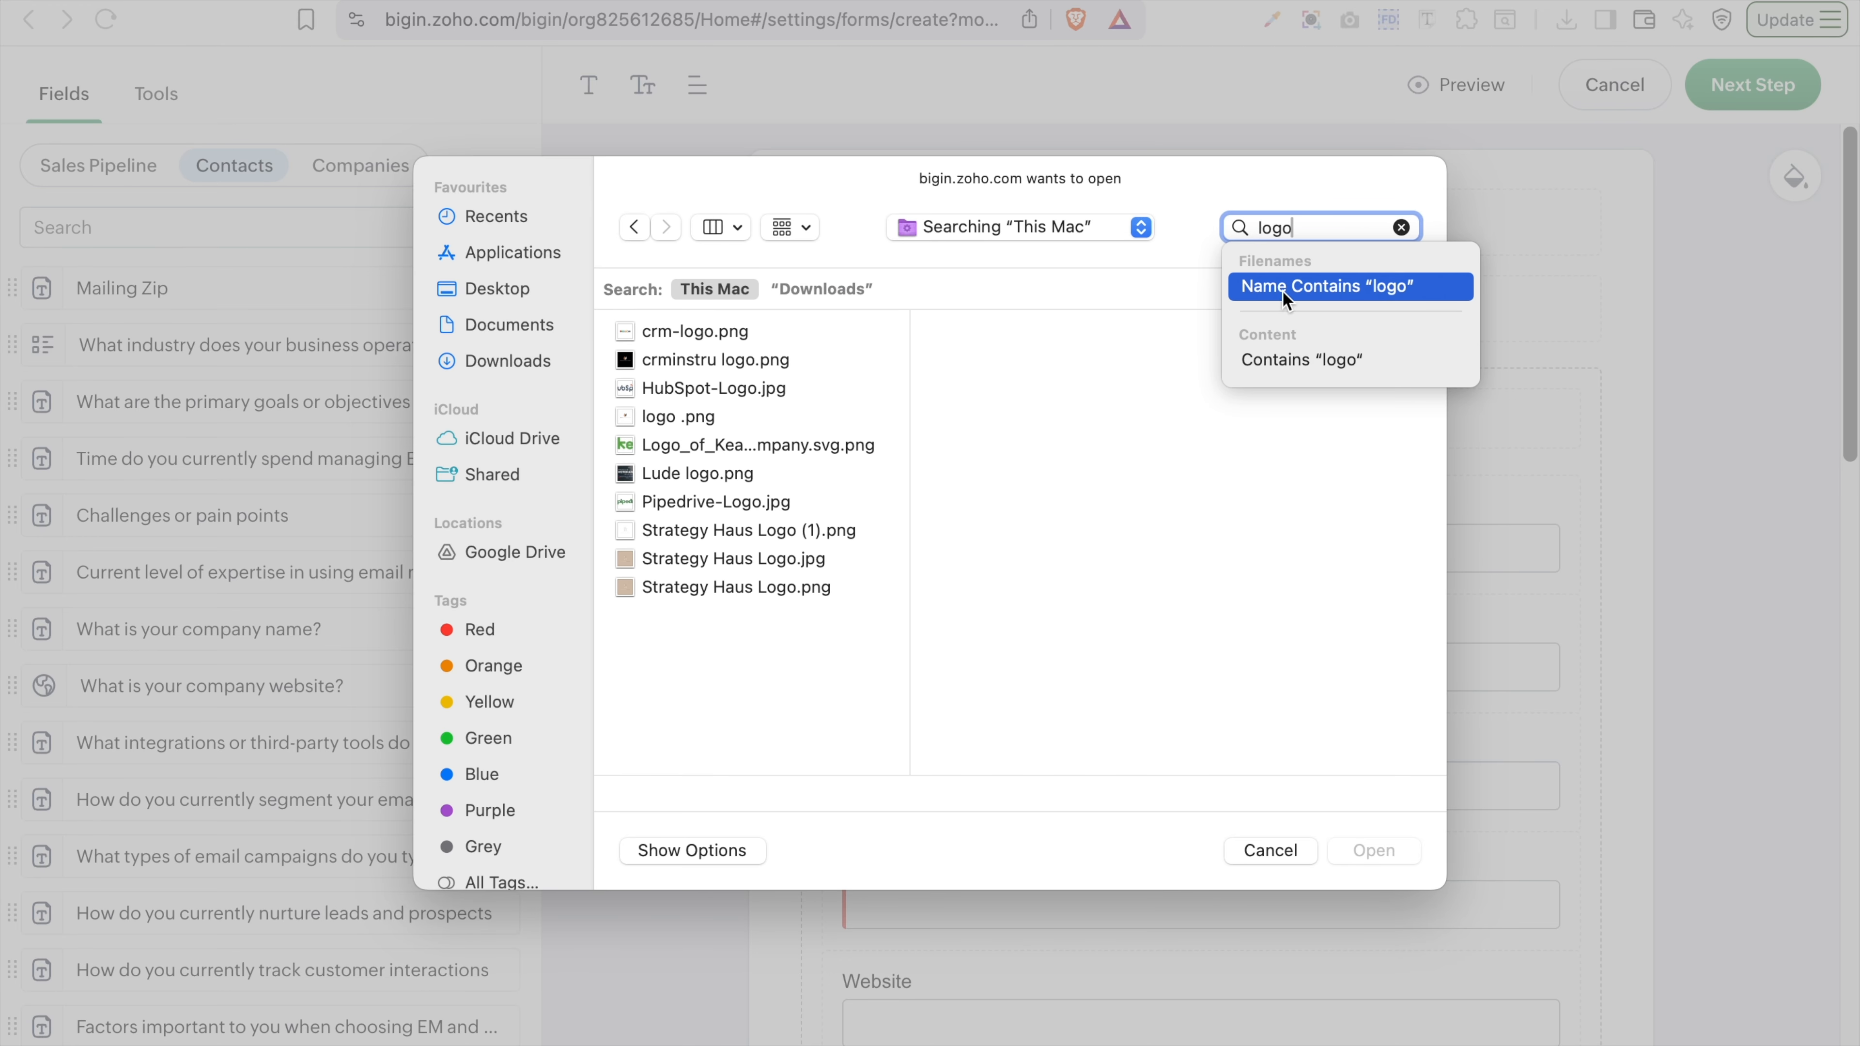
{"action": "left_click", "coordinate": [713, 362]}
{"action": "left_click", "coordinate": [715, 359]}
{"action": "left_click", "coordinate": [1390, 853]}
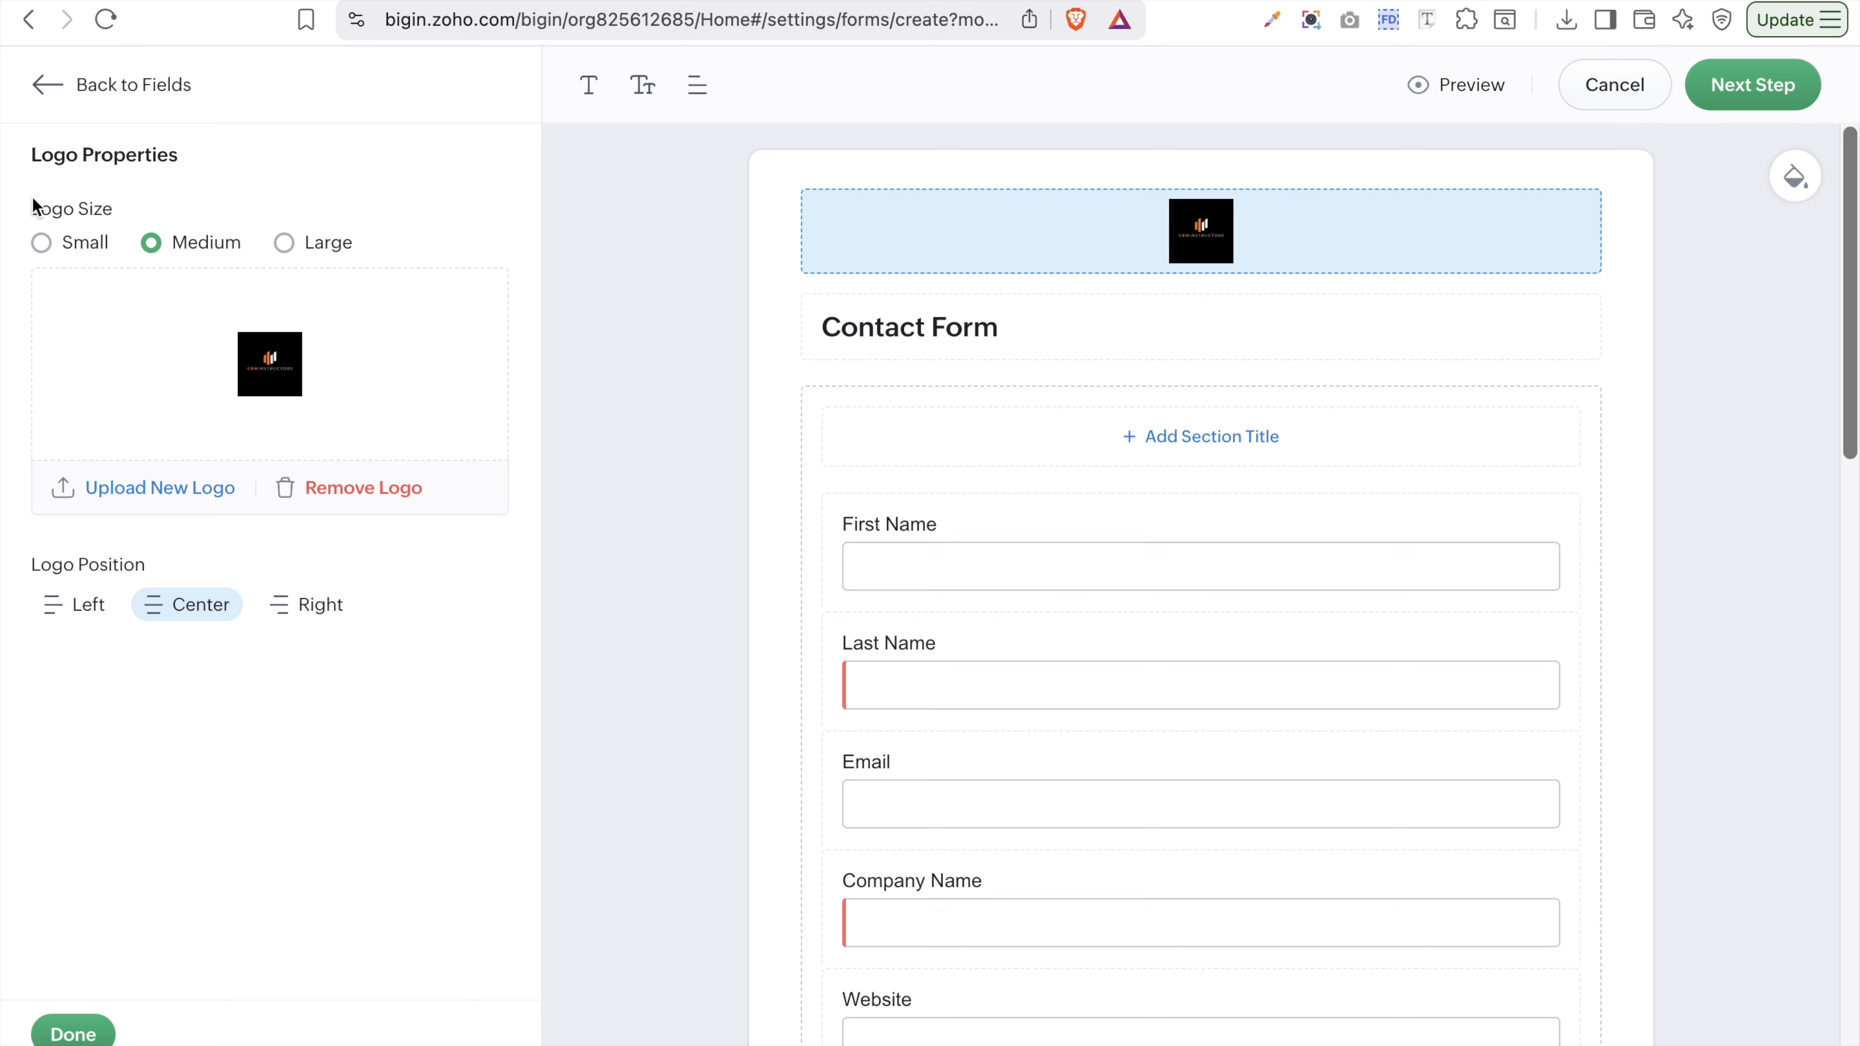
{"action": "left_click", "coordinate": [285, 245]}
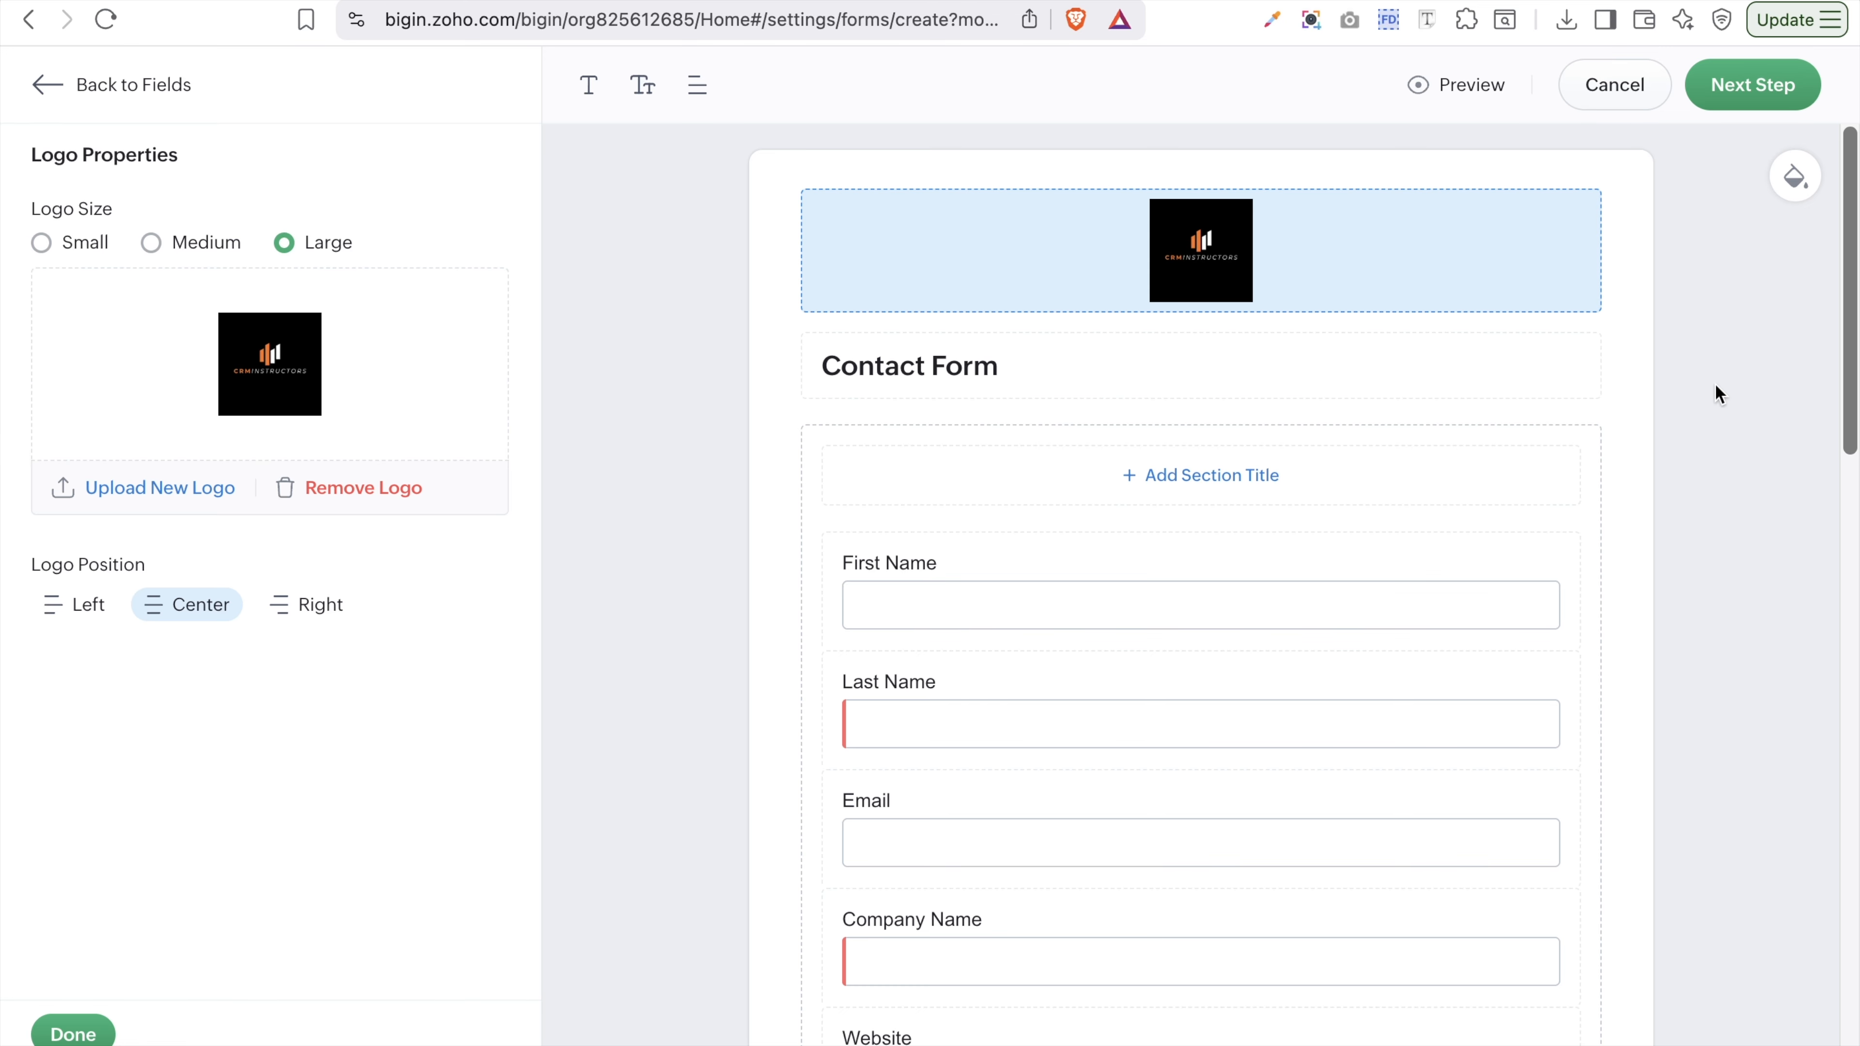
{"action": "scroll", "coordinate": [1716, 395], "scroll_direction": "down", "scroll_amount": 1}
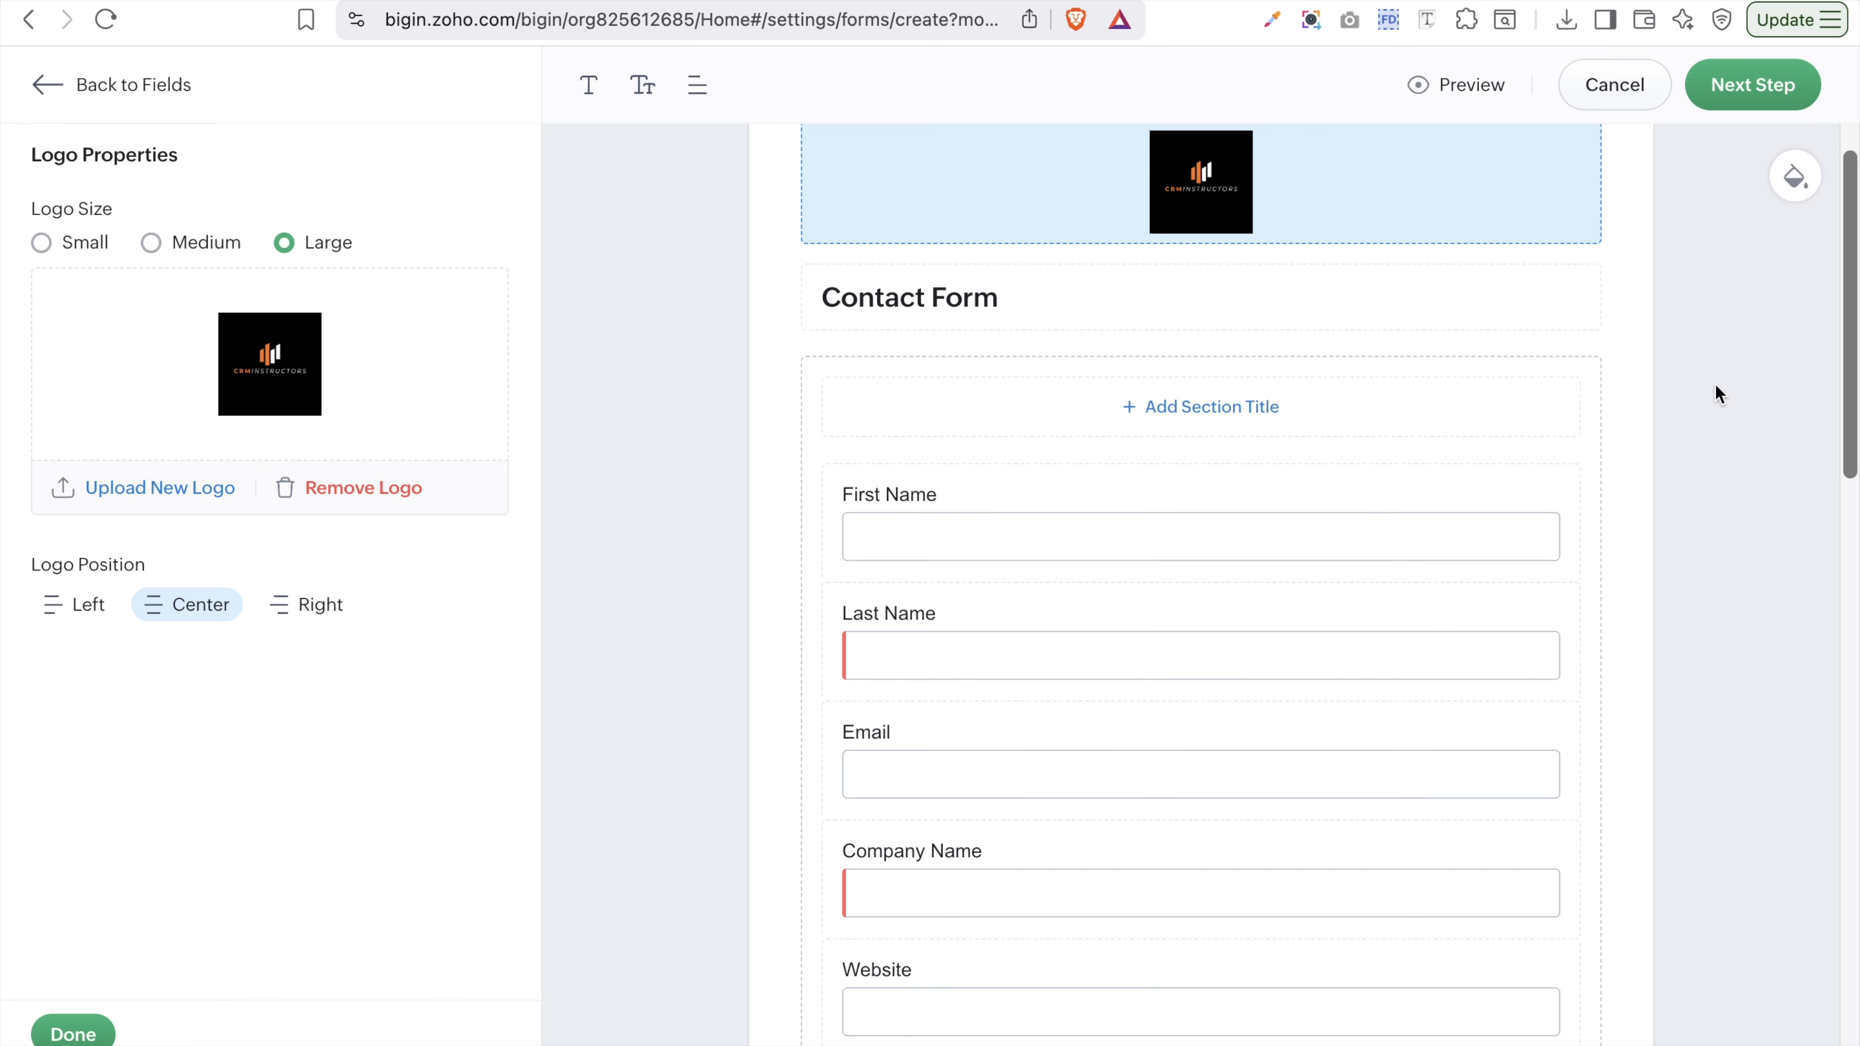
- Set the contact form's background to the photo with the colorful arc of paint flecks
{"action": "left_click", "coordinate": [1798, 178]}
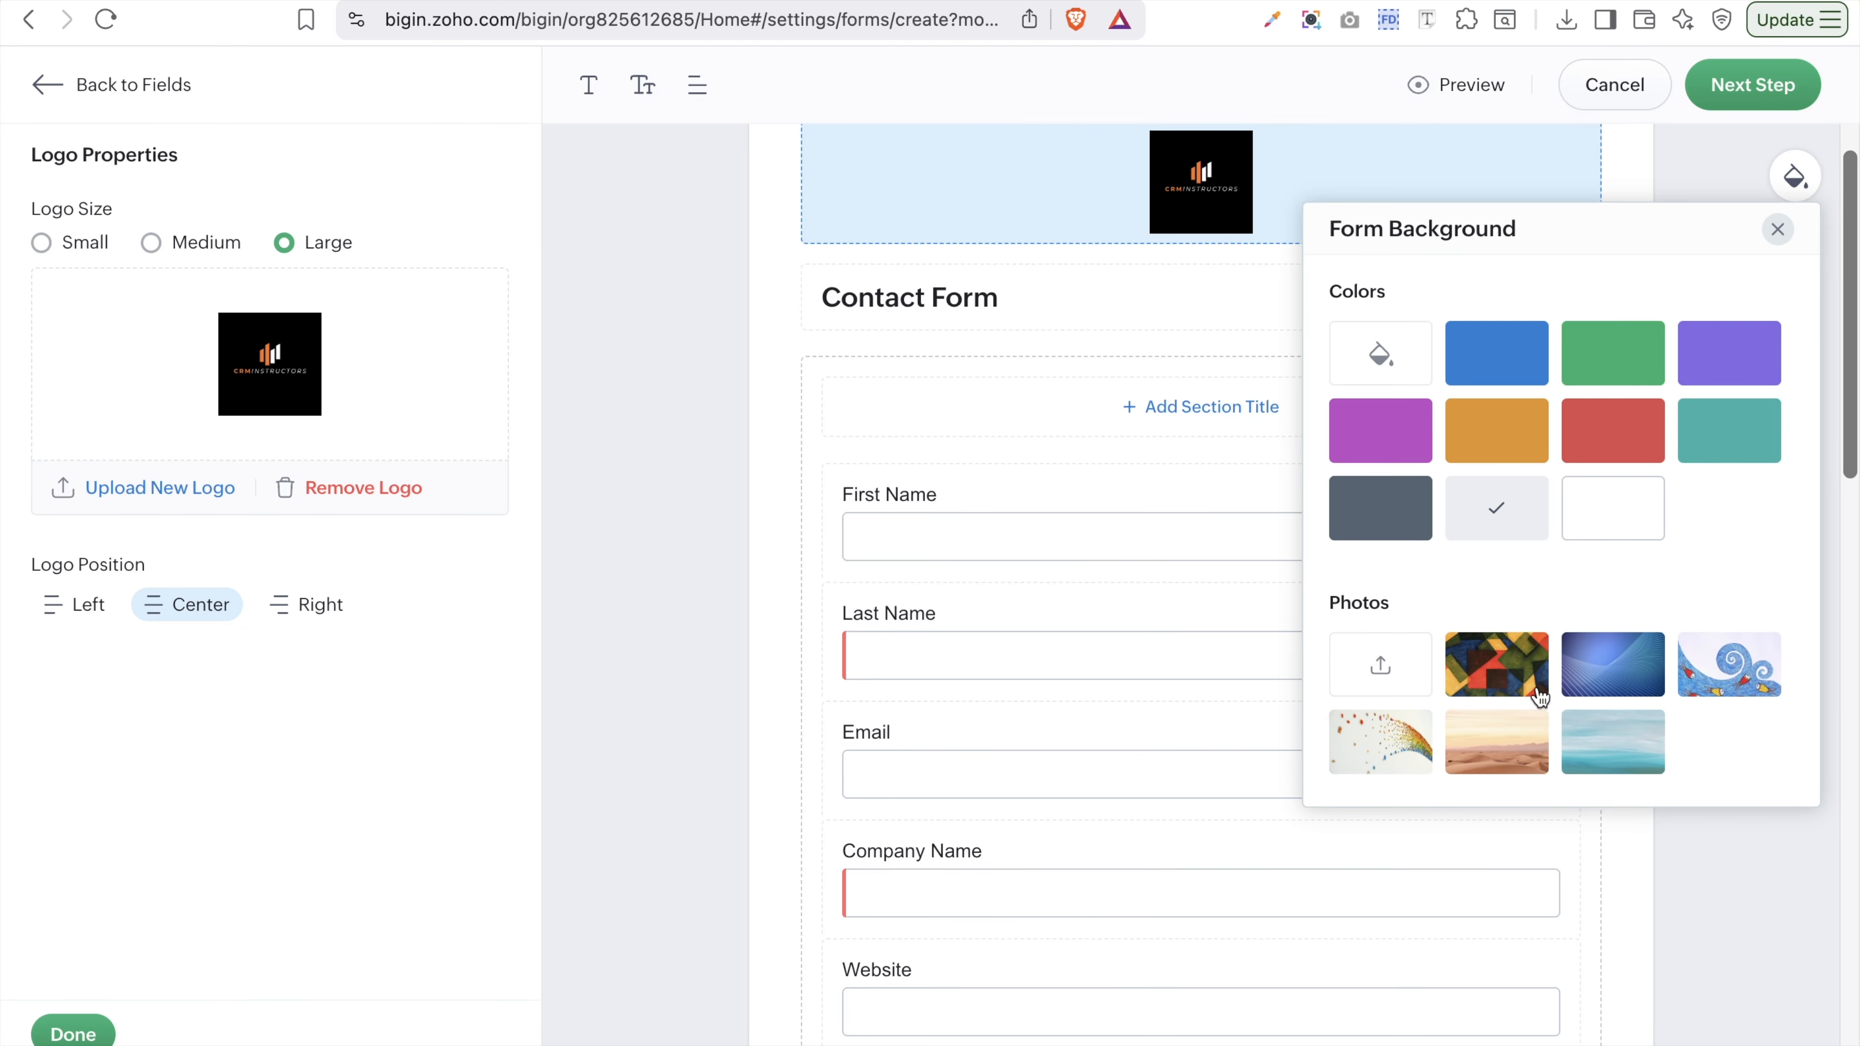
{"action": "left_click", "coordinate": [1409, 746]}
{"action": "left_click", "coordinate": [1713, 924]}
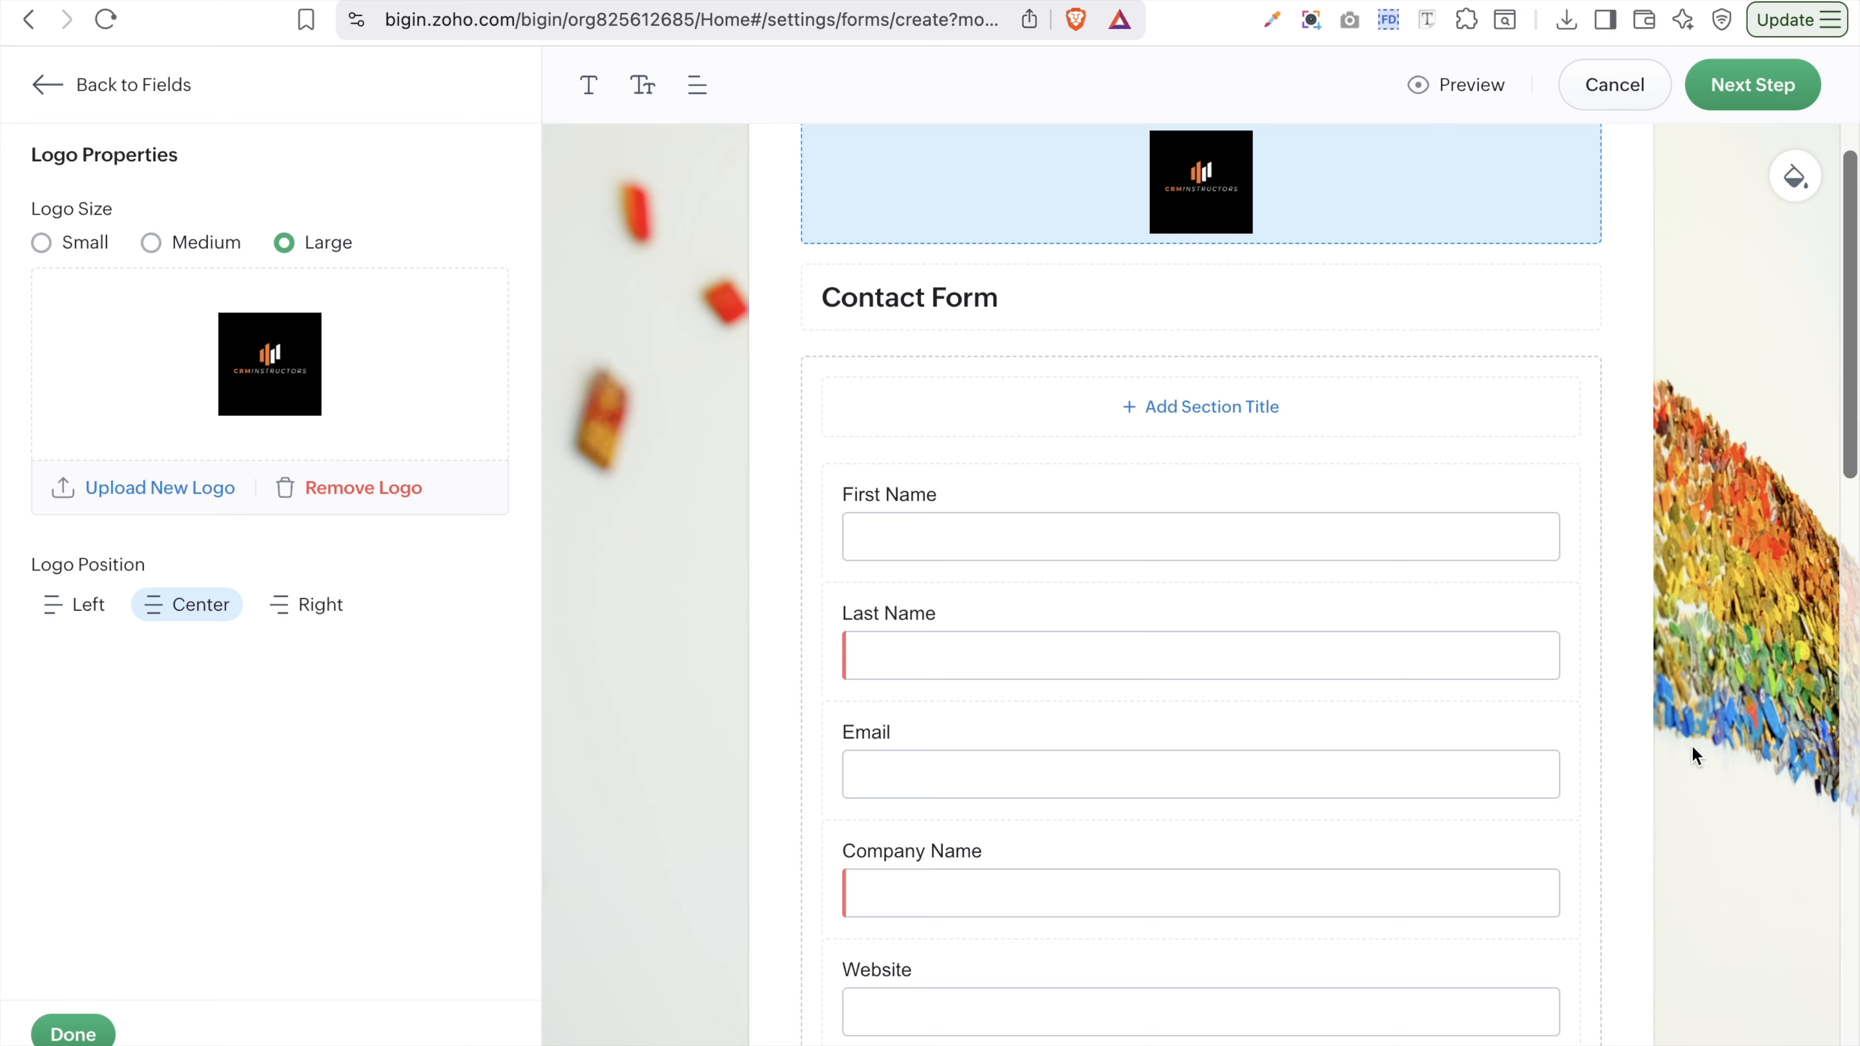
- Finish editing the logo properties and open the form's preview
{"action": "scroll", "coordinate": [1706, 740], "scroll_direction": "down", "scroll_amount": 1}
{"action": "scroll", "coordinate": [1713, 709], "scroll_direction": "up", "scroll_amount": 2}
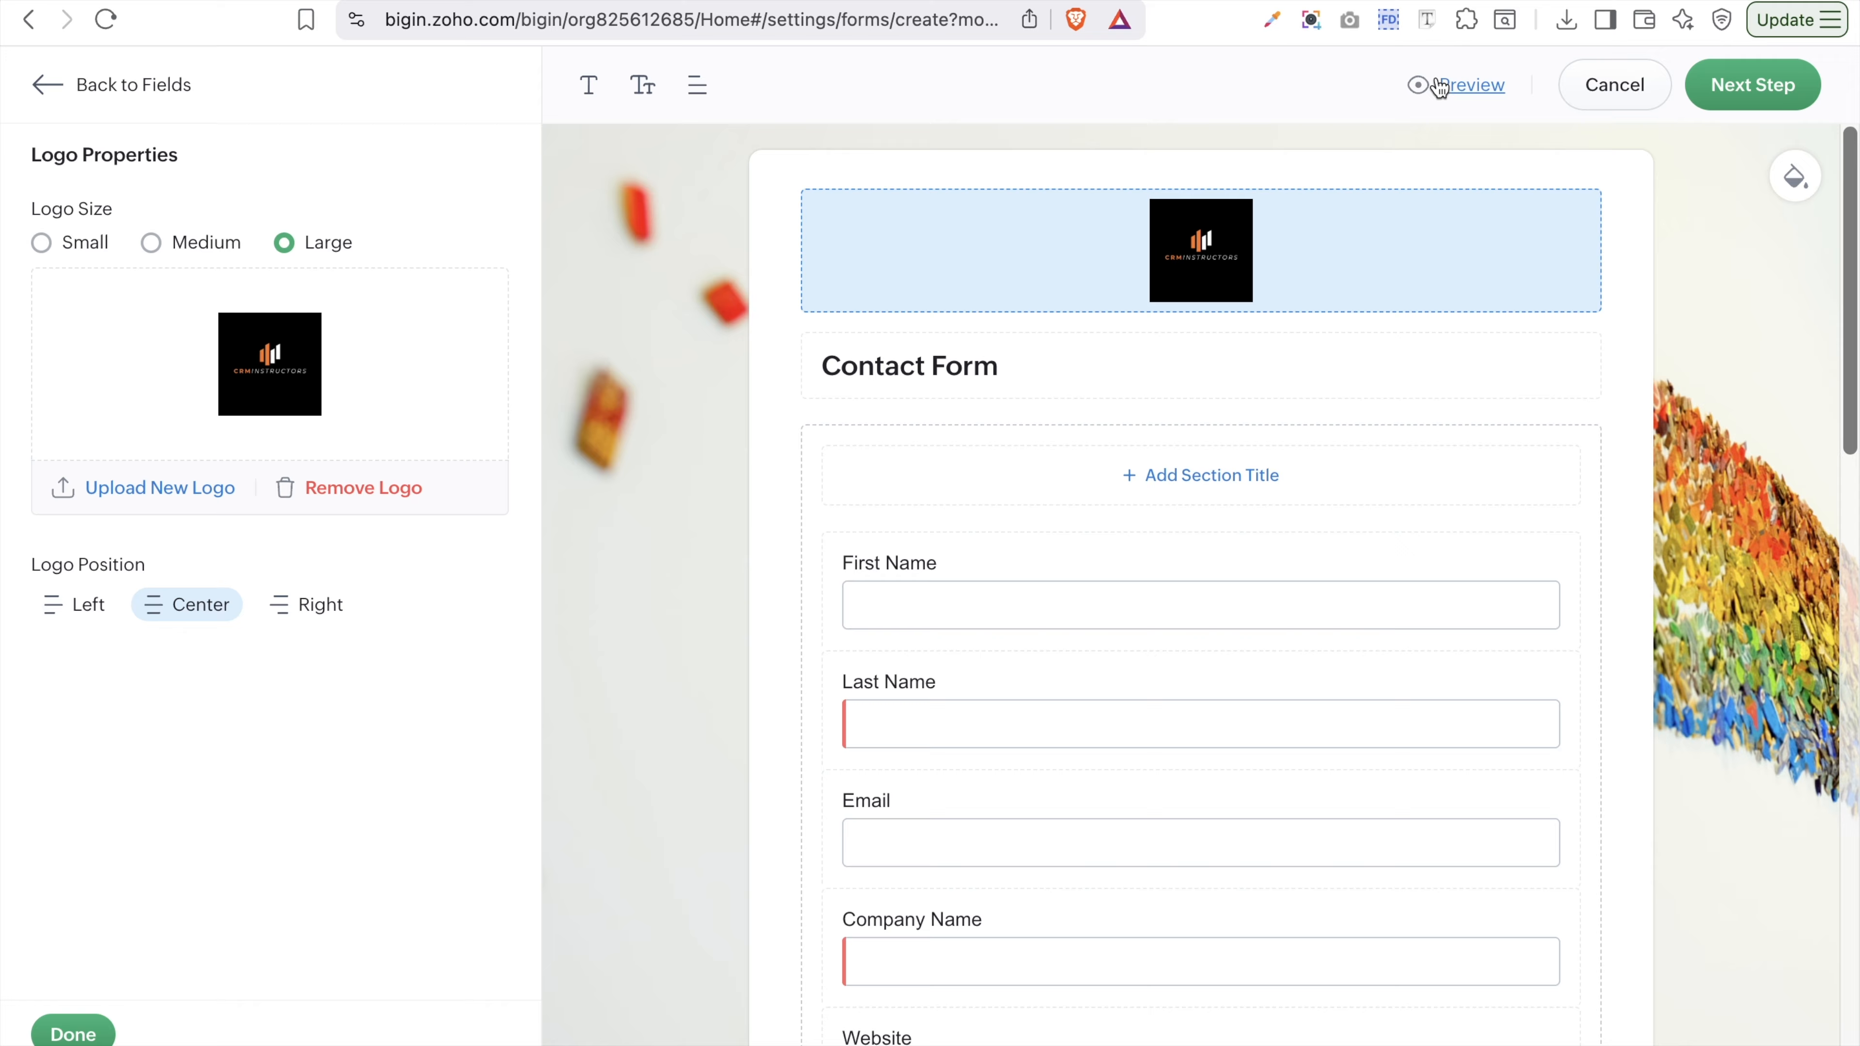
{"action": "left_click", "coordinate": [73, 1032]}
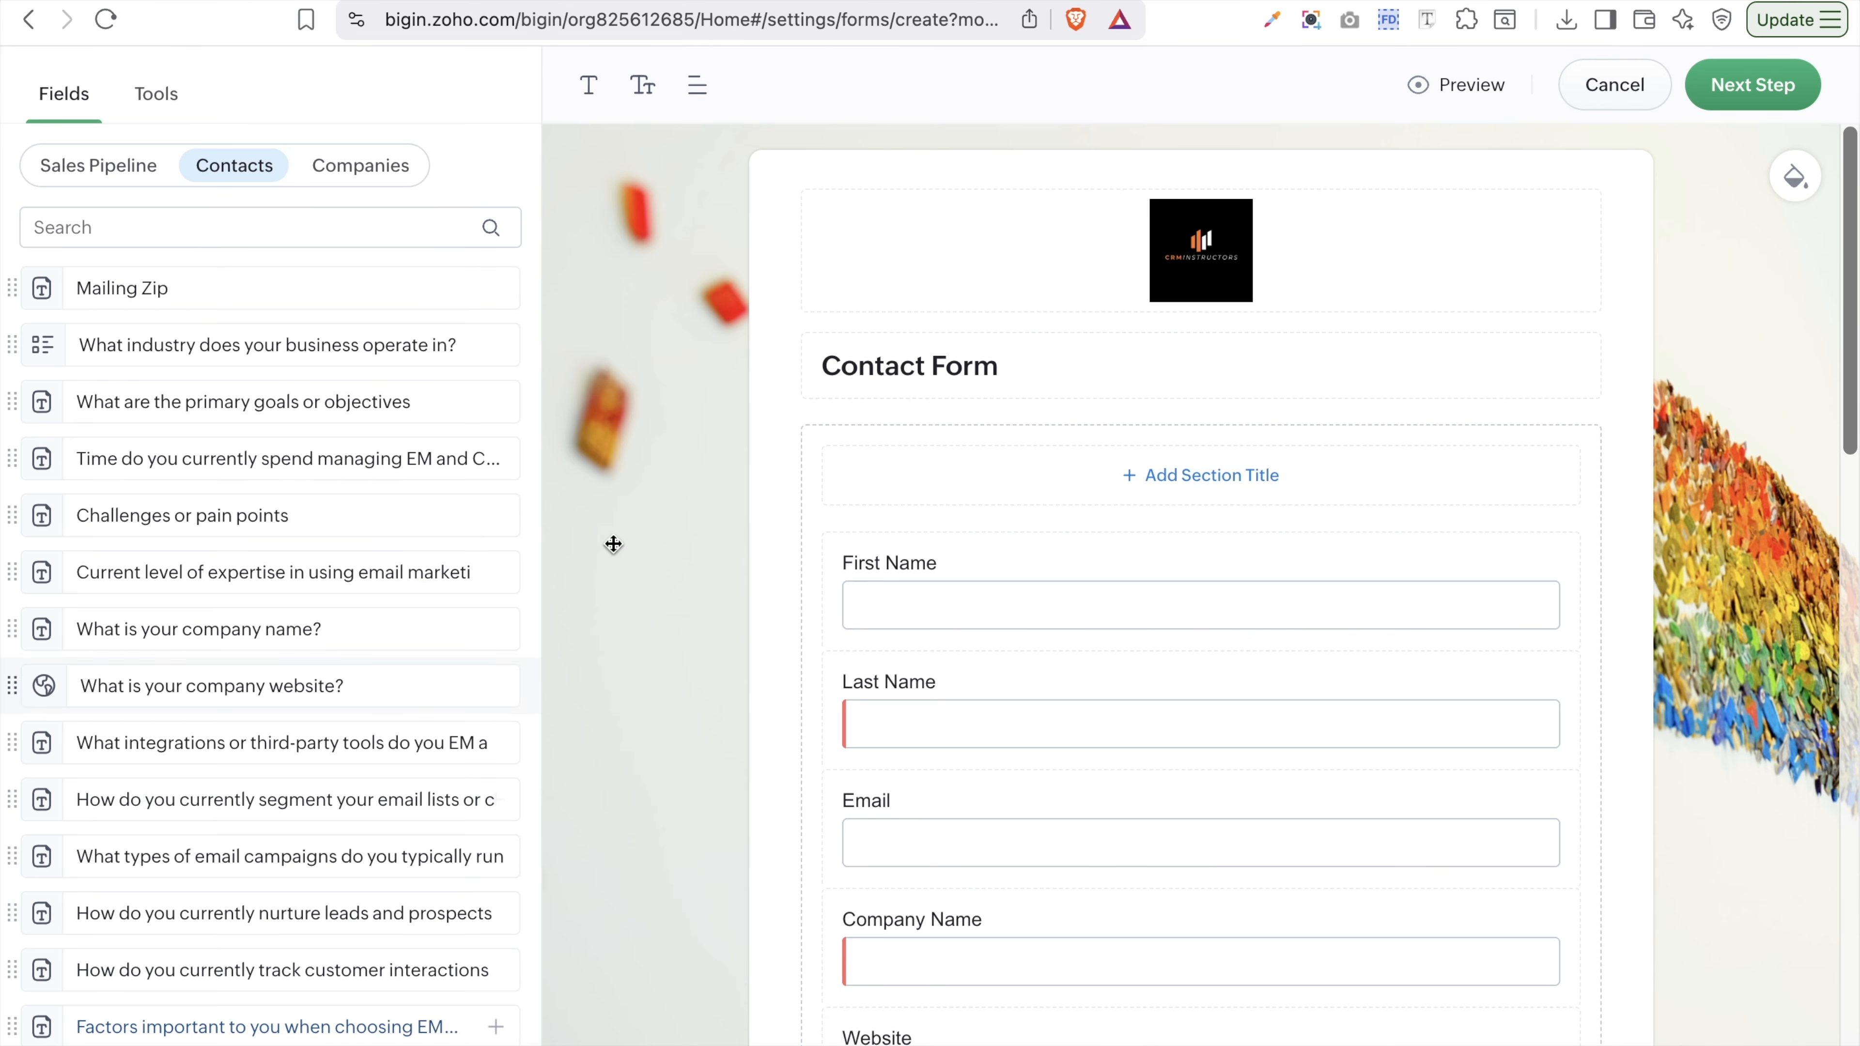
{"action": "left_click", "coordinate": [1467, 104]}
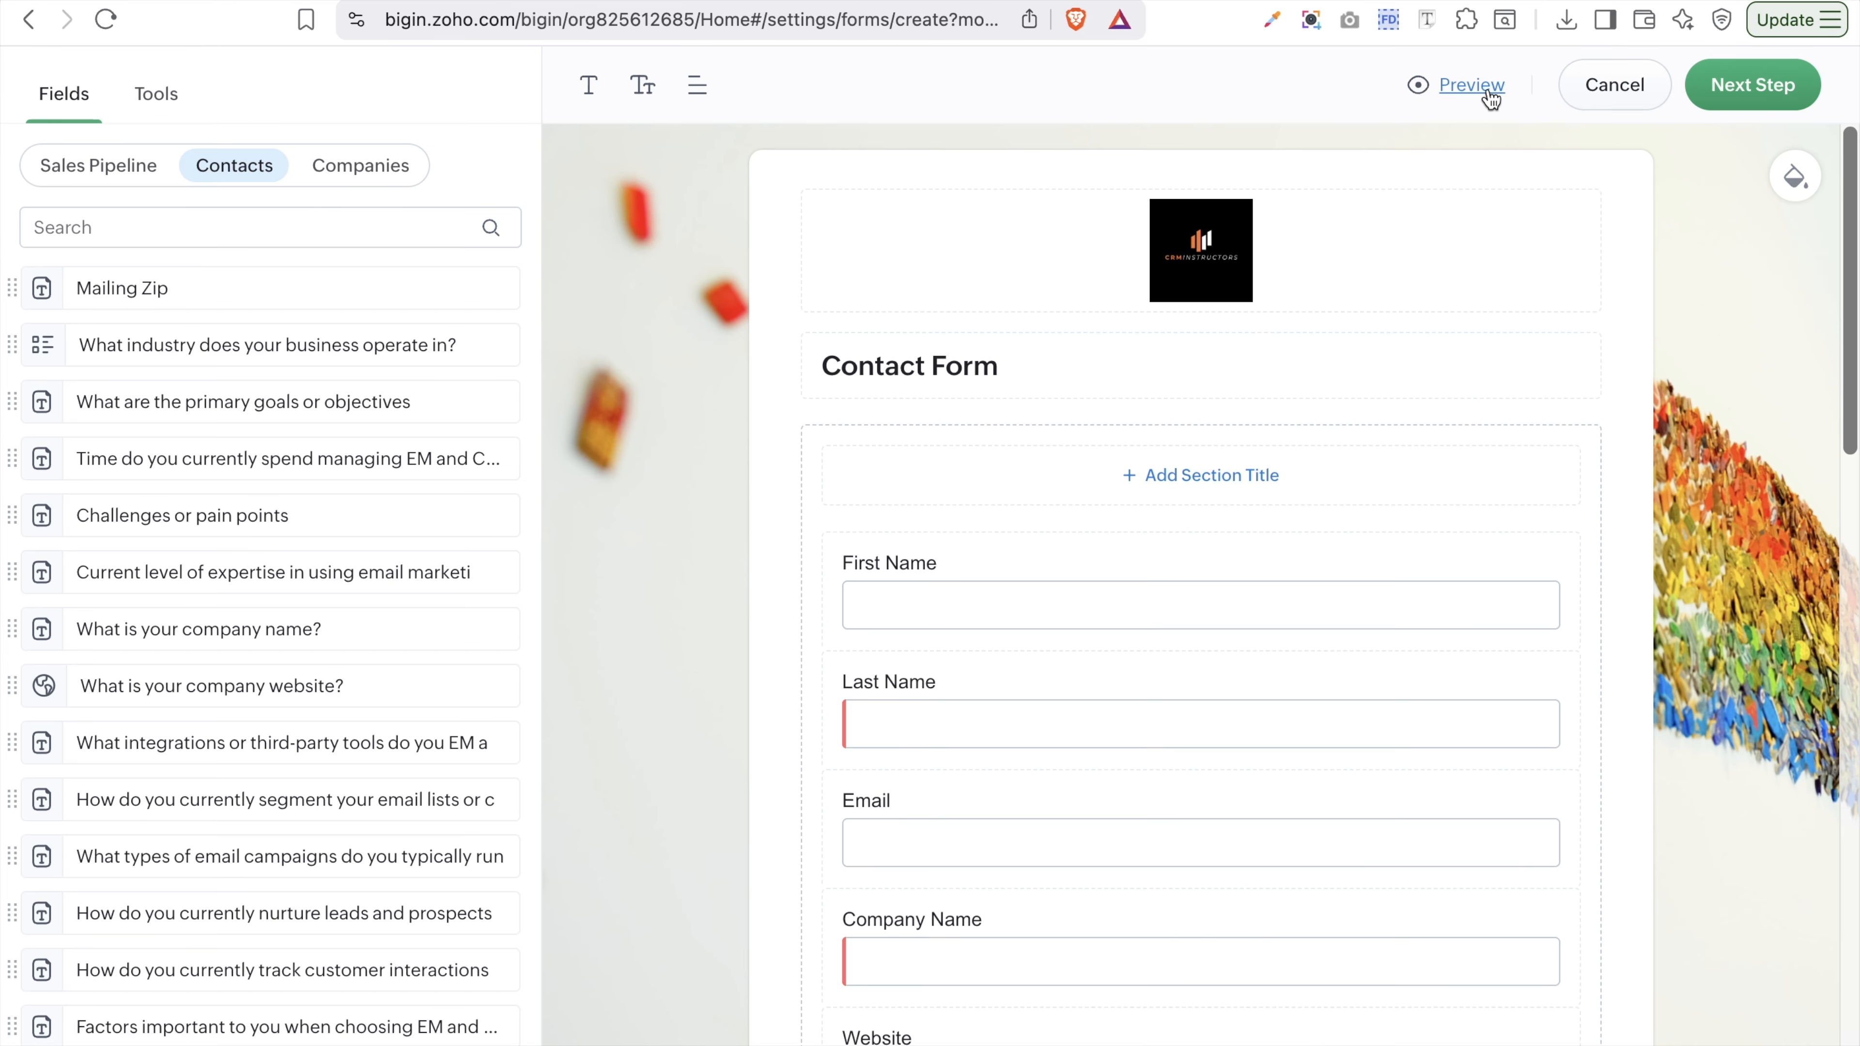
- Preview the whole contact form in desktop, tablet and mobile layouts, and return to the form editor
{"action": "left_click", "coordinate": [1489, 91]}
{"action": "scroll", "coordinate": [1309, 644], "scroll_direction": "down", "scroll_amount": 10}
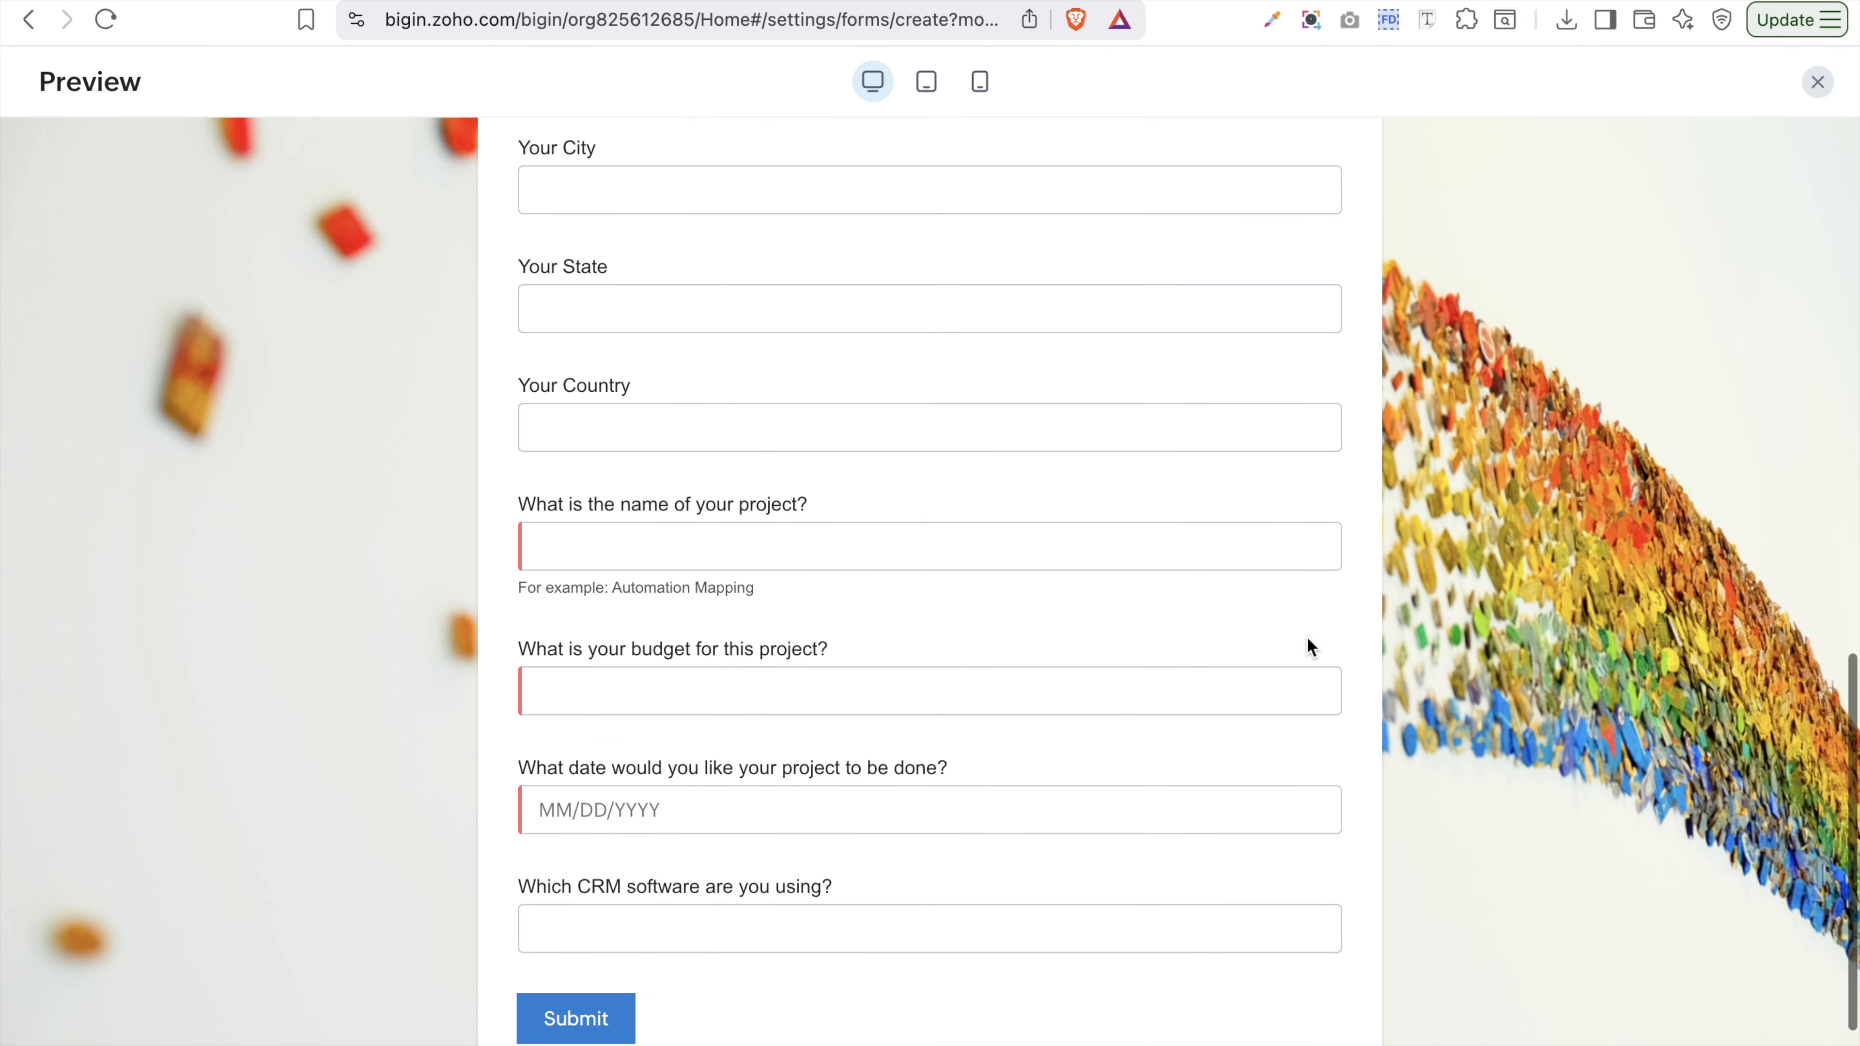
{"action": "scroll", "coordinate": [1308, 639], "scroll_direction": "up", "scroll_amount": 10}
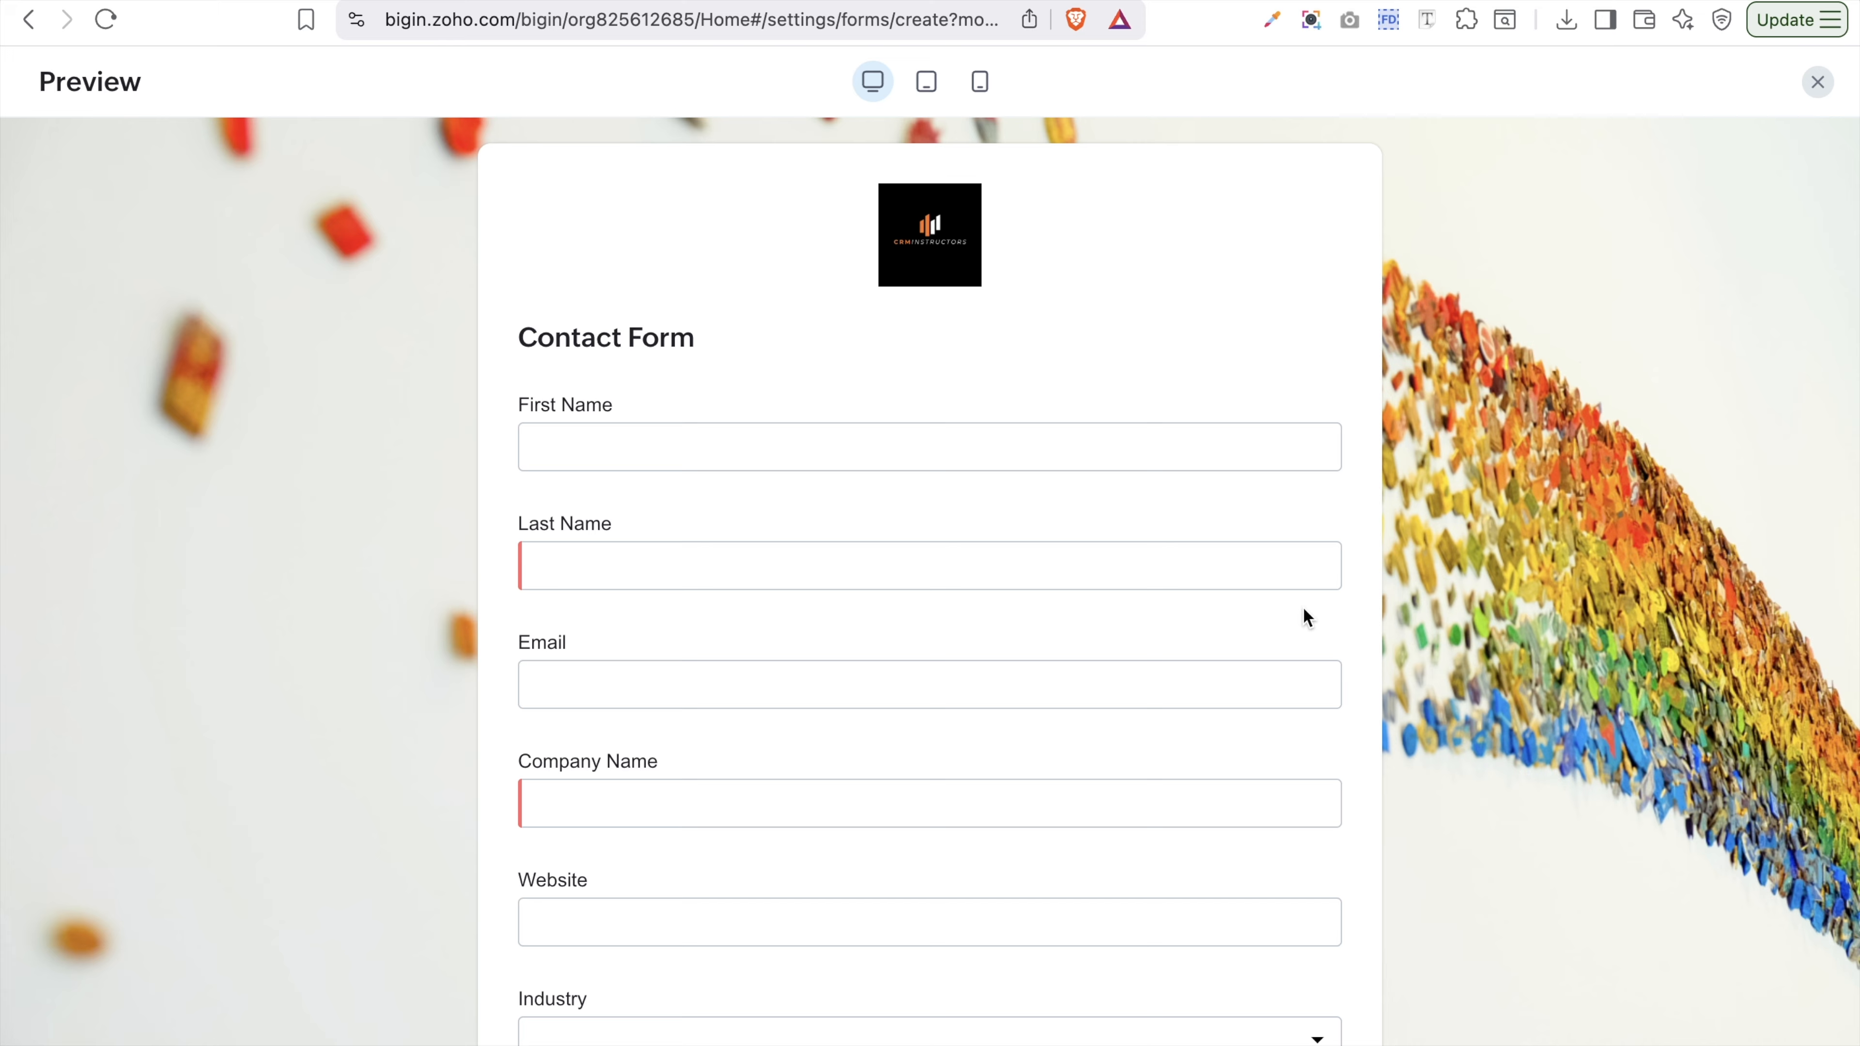
{"action": "left_click", "coordinate": [927, 87]}
{"action": "left_click", "coordinate": [979, 82]}
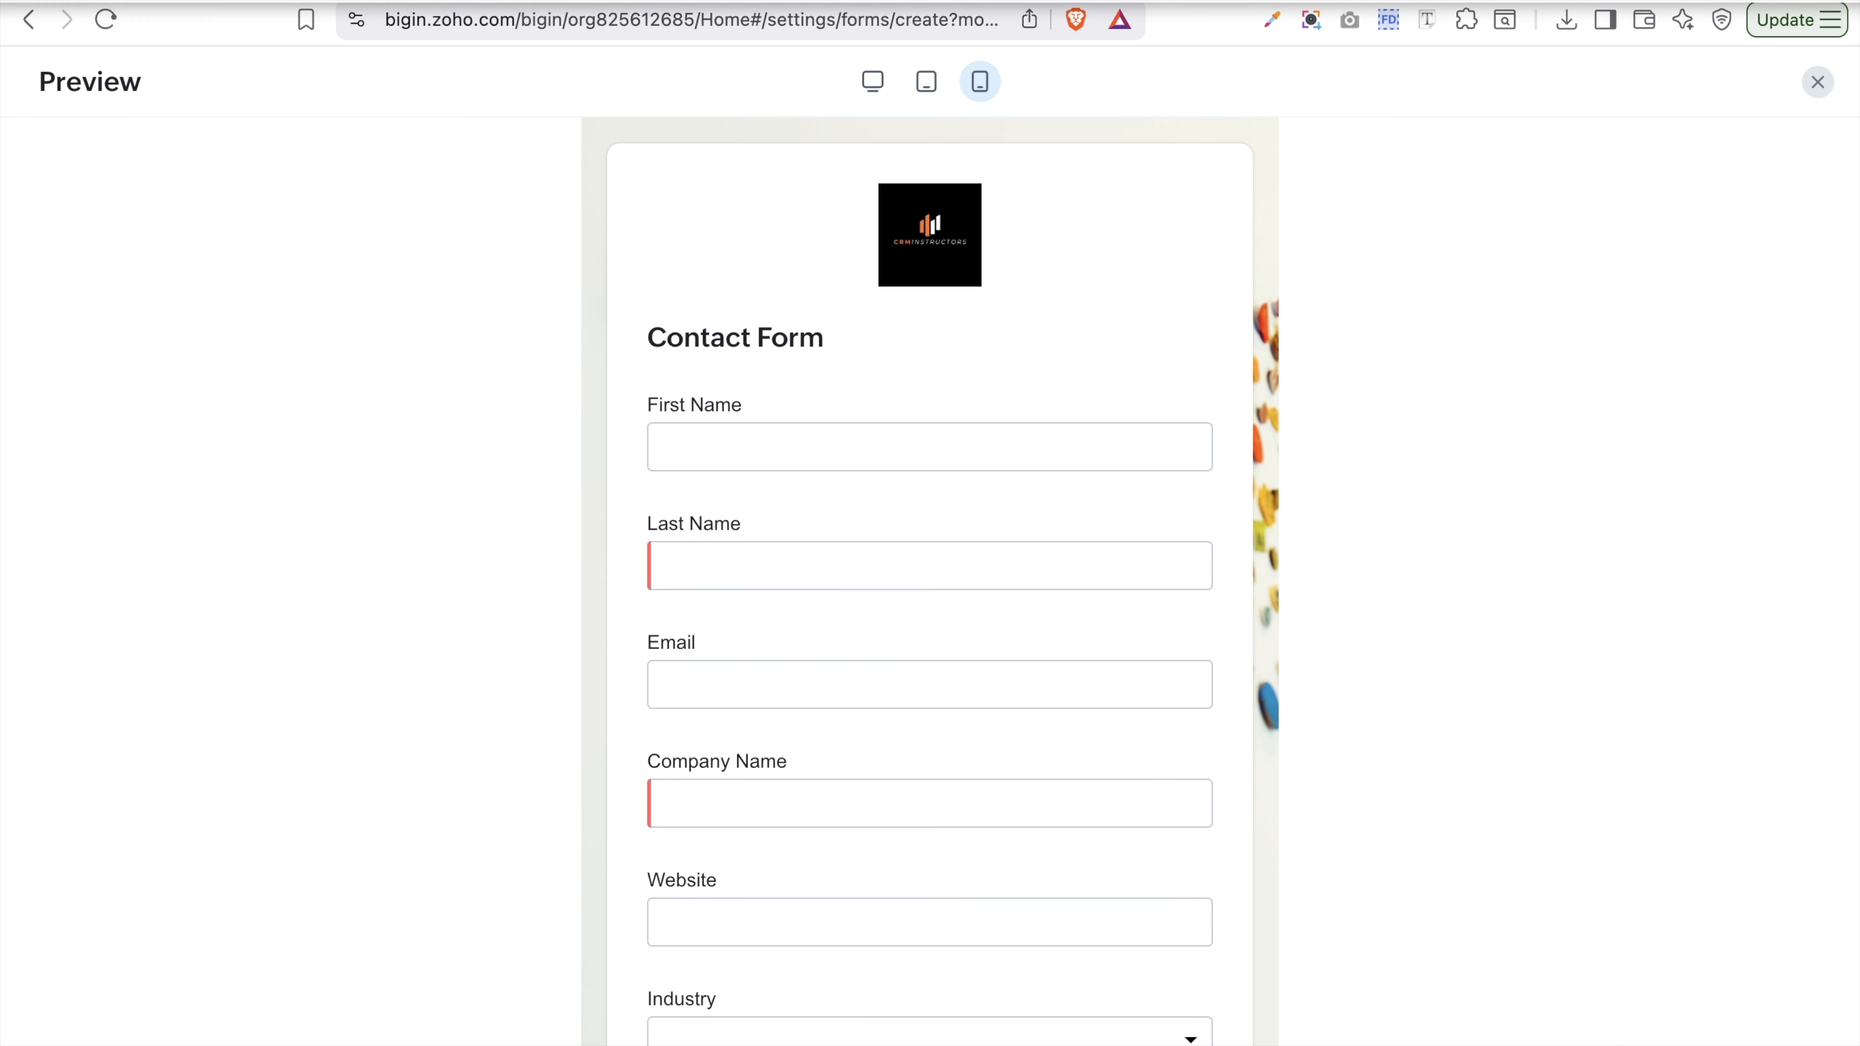
{"action": "left_click", "coordinate": [1817, 81]}
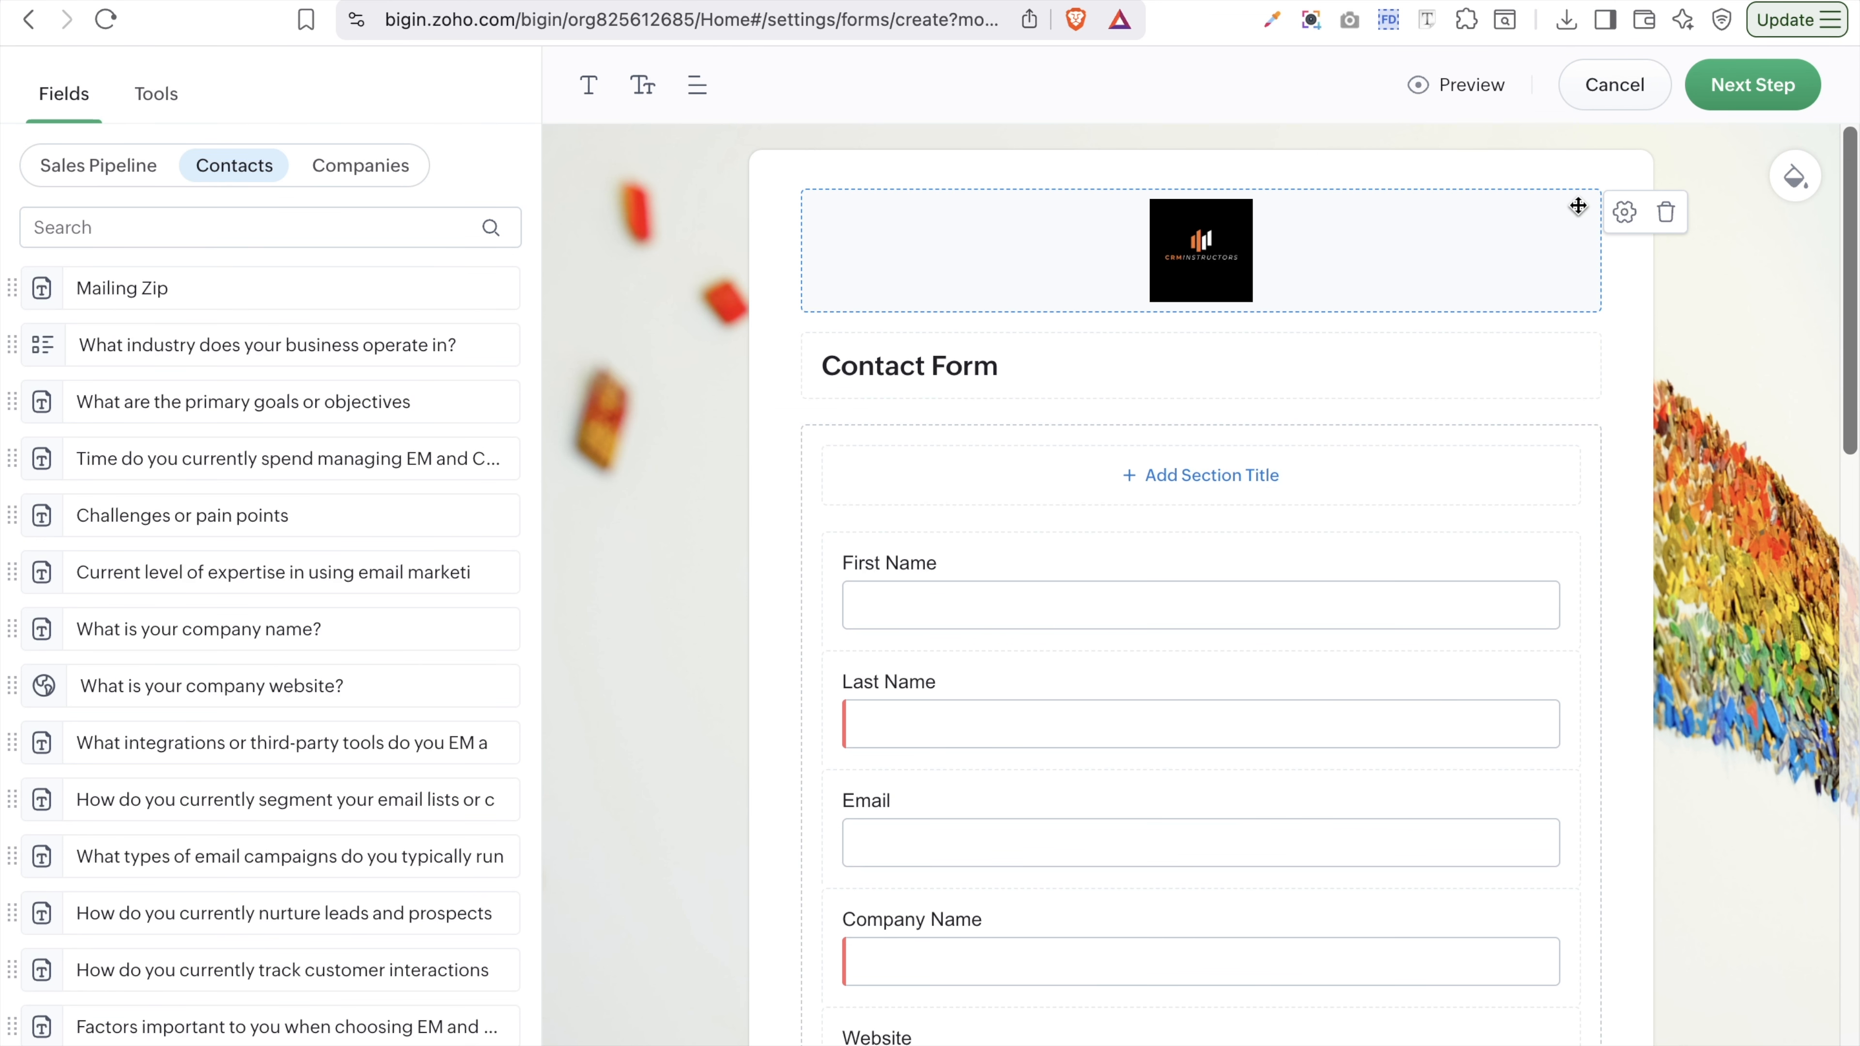
- Leave the form's background as it is and continue to the submission rules
{"action": "left_click", "coordinate": [1799, 178]}
{"action": "left_click", "coordinate": [1207, 125]}
{"action": "left_click", "coordinate": [1773, 101]}
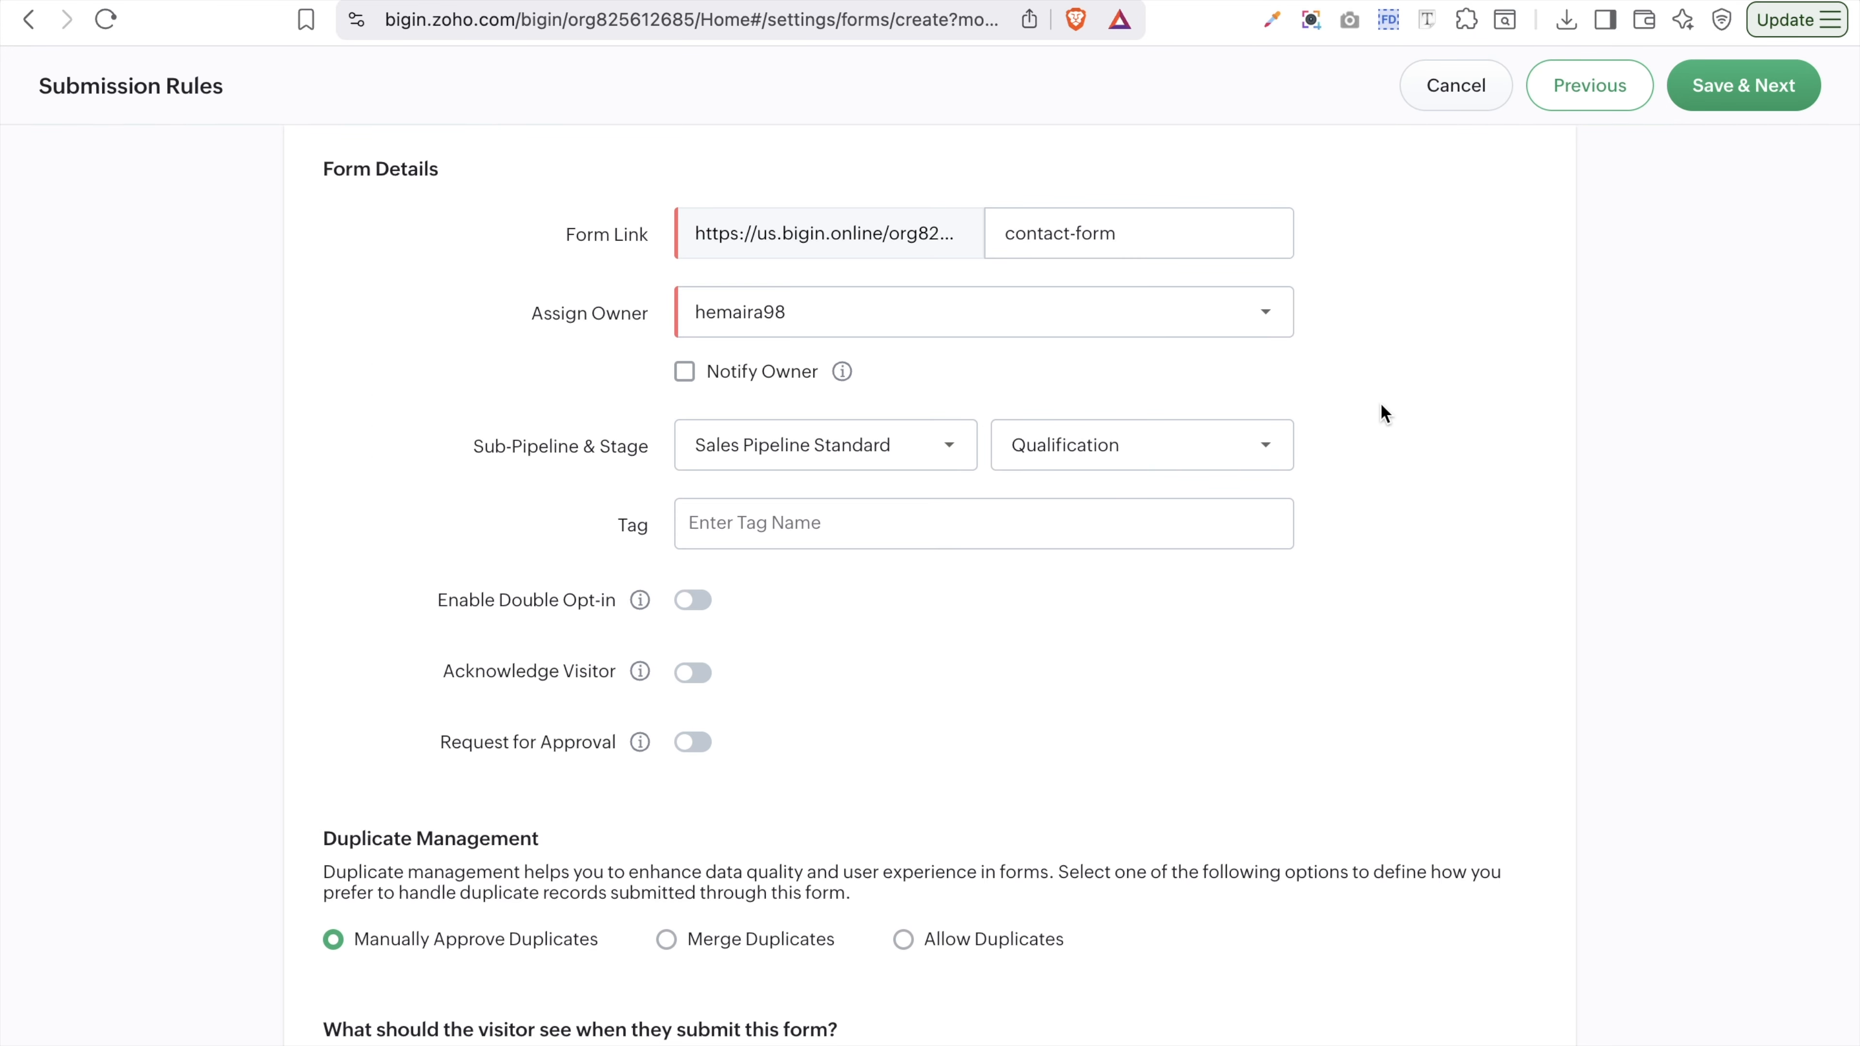
- Assign the only listed user as form owner and set the form link's ending to "contact-form-for-project"
{"action": "left_click", "coordinate": [1056, 334]}
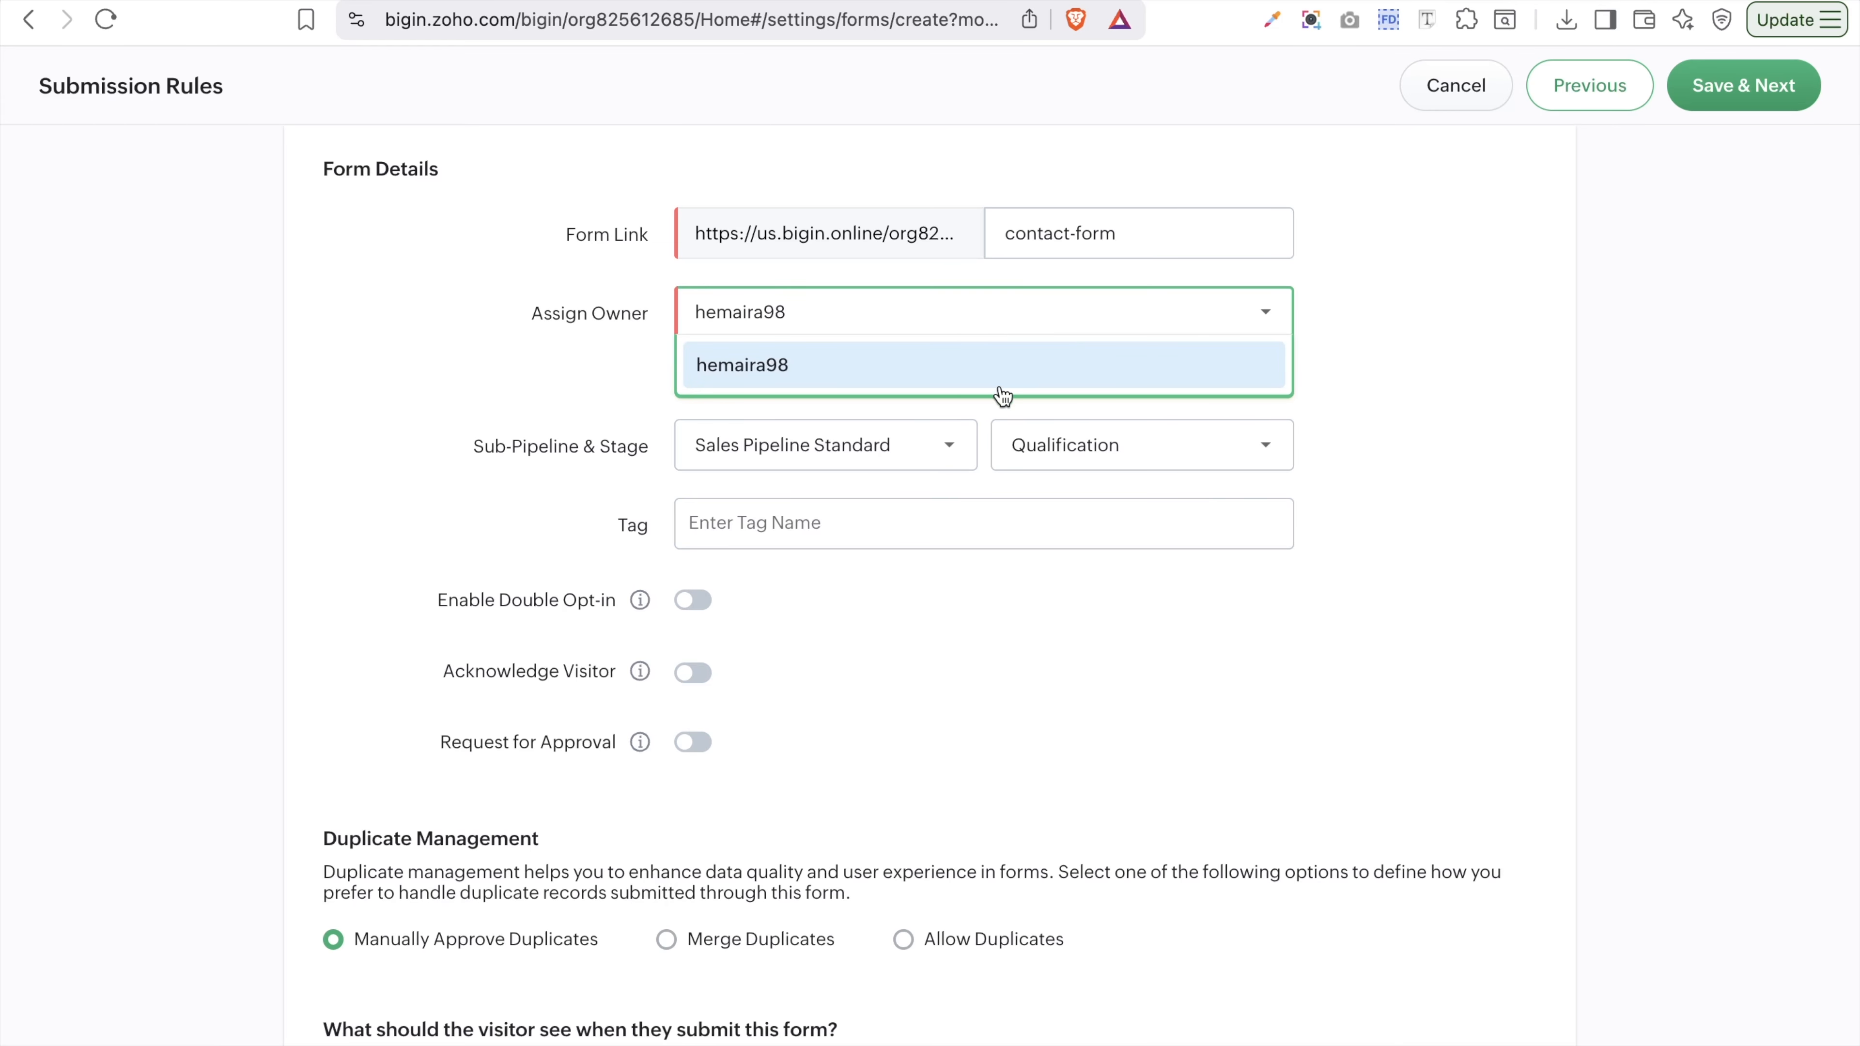
{"action": "left_click", "coordinate": [1007, 384]}
{"action": "left_click", "coordinate": [1118, 221]}
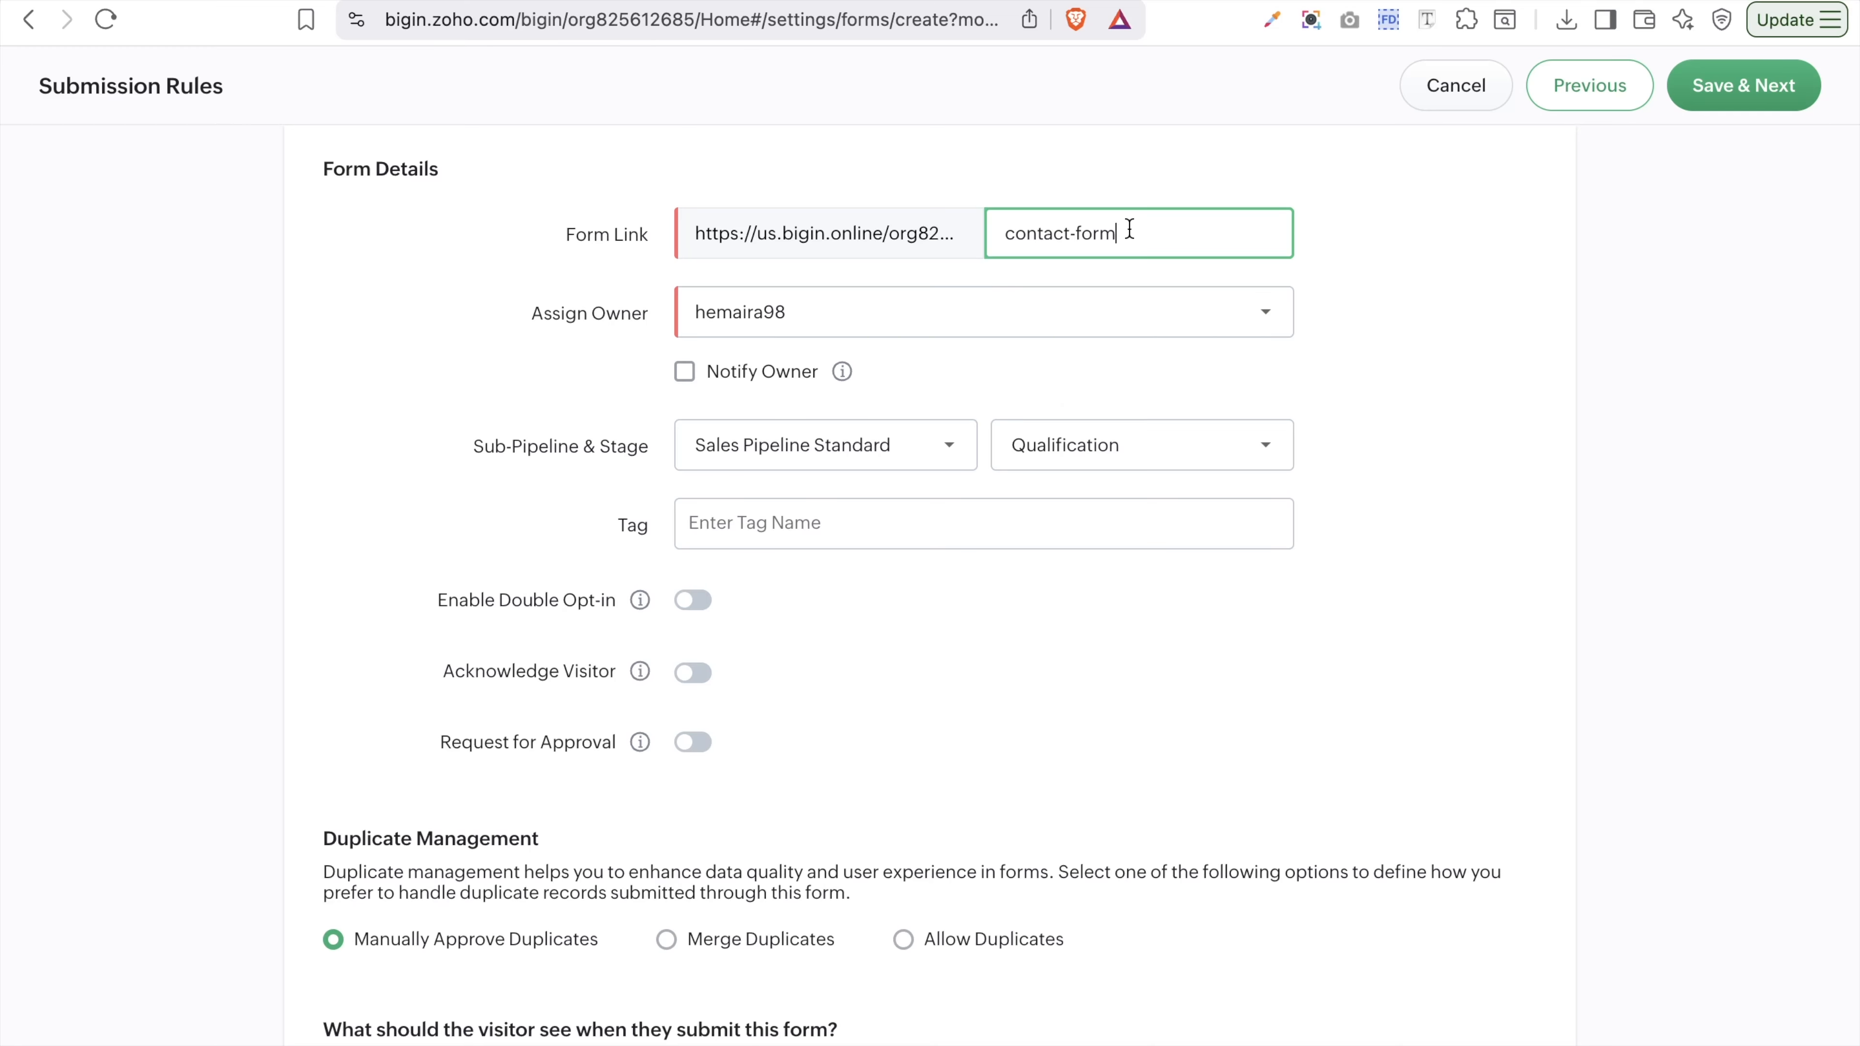
{"action": "type", "text": "for-p"}
{"action": "type", "text": "-"}
{"action": "left_click", "coordinate": [1327, 304]}
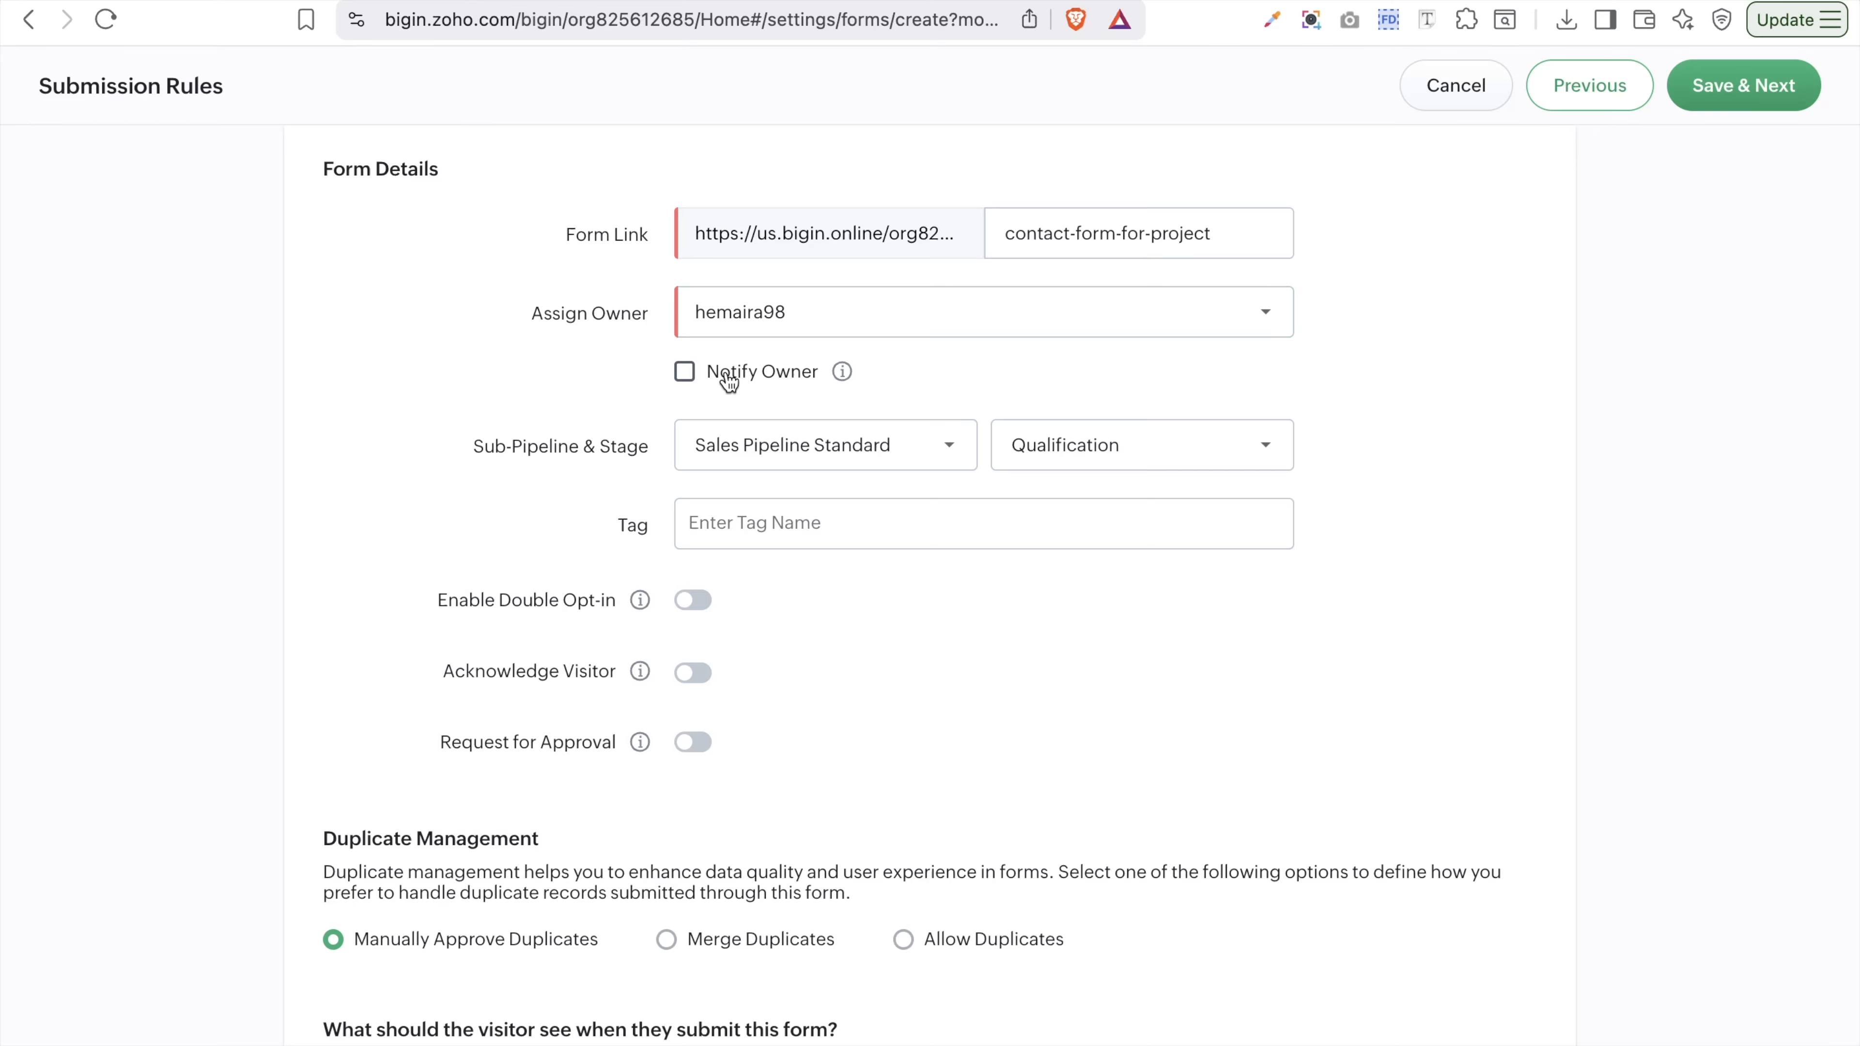
- Compare the sub-pipelines and their stages, and choose Sales Pipeline Standard with the Qualification stage
{"action": "left_click", "coordinate": [824, 462]}
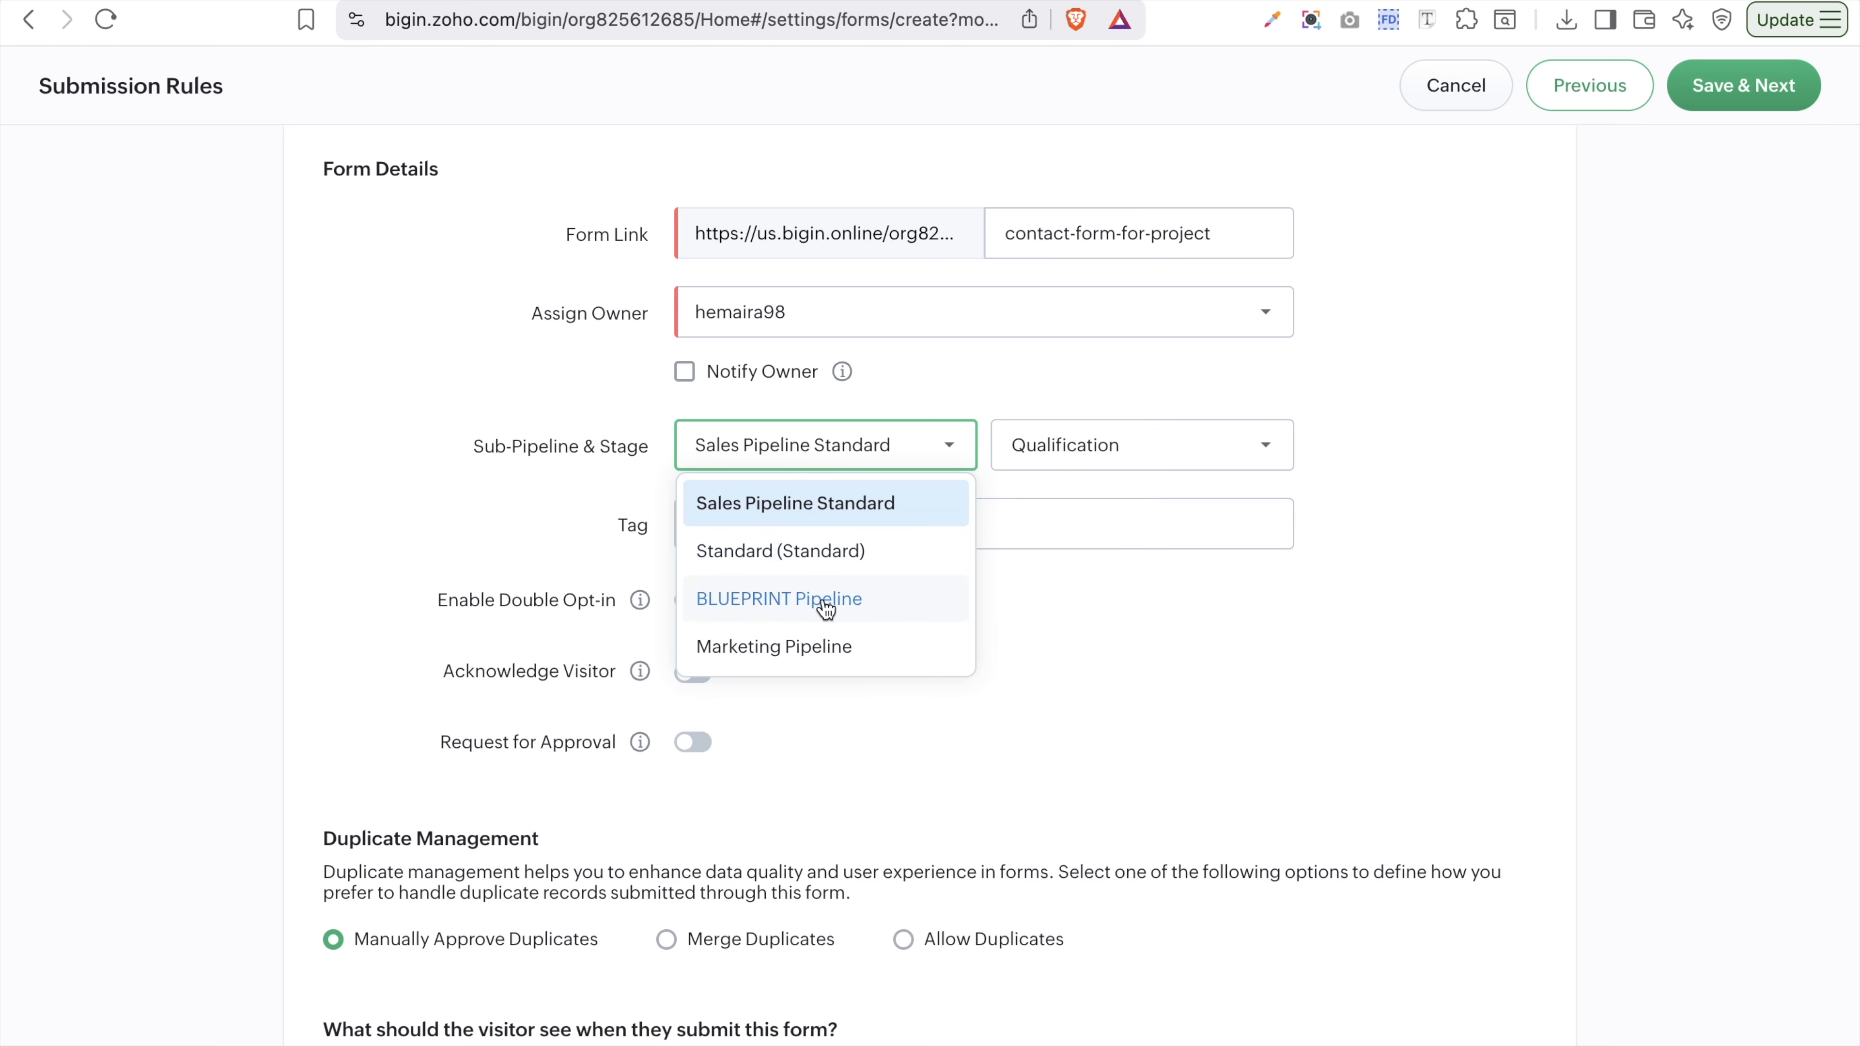
{"action": "left_click", "coordinate": [801, 524]}
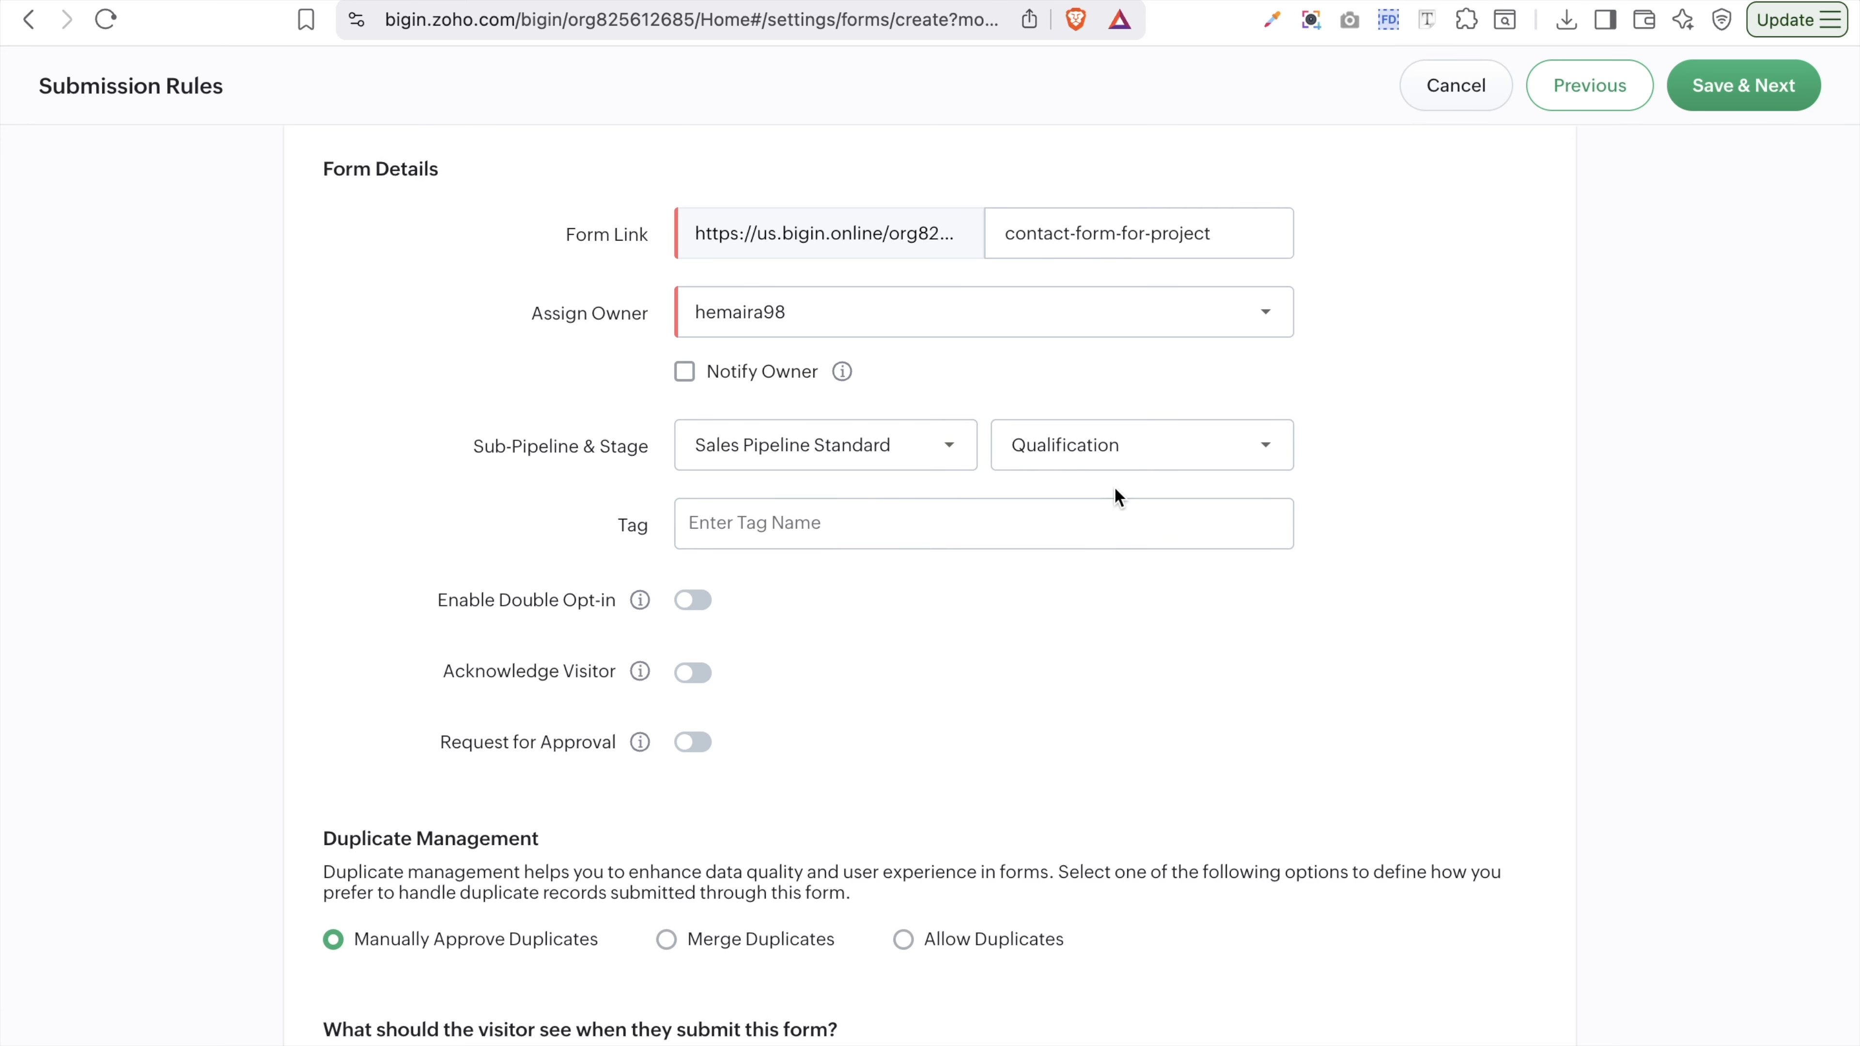
{"action": "left_click", "coordinate": [1147, 459]}
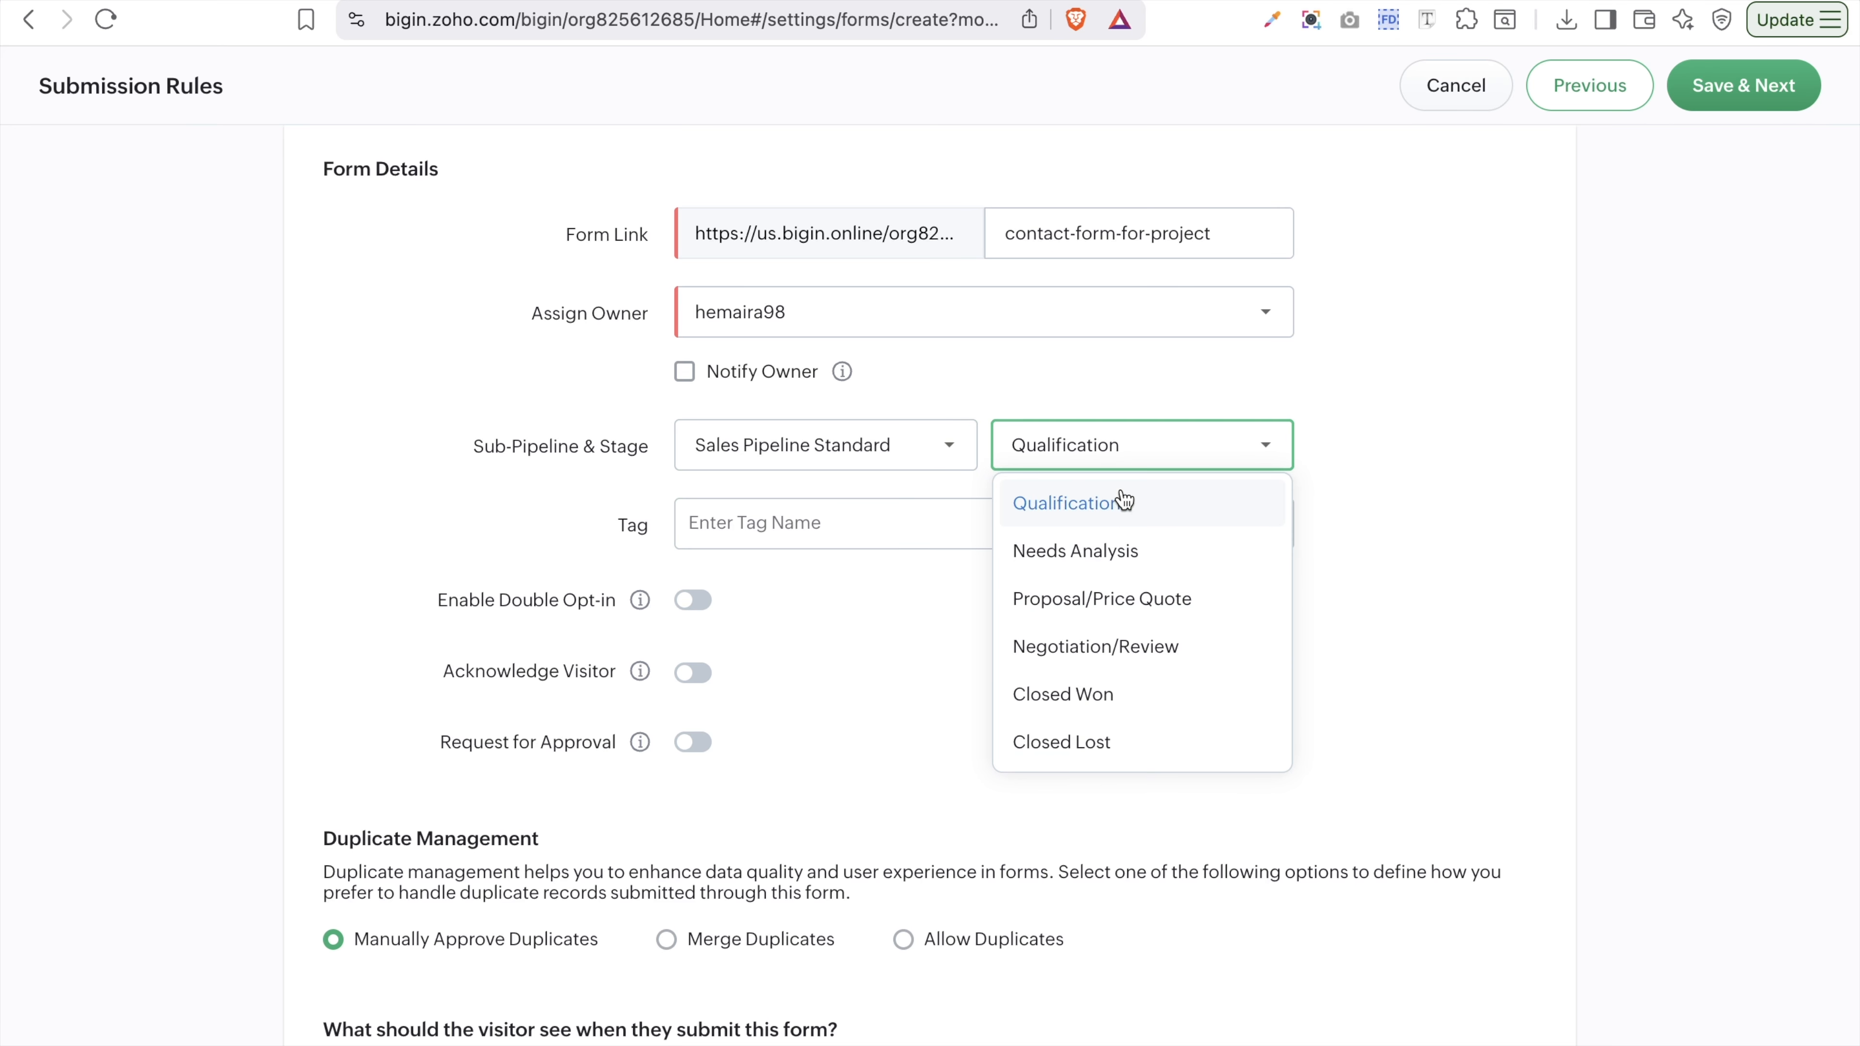
{"action": "left_click", "coordinate": [813, 449]}
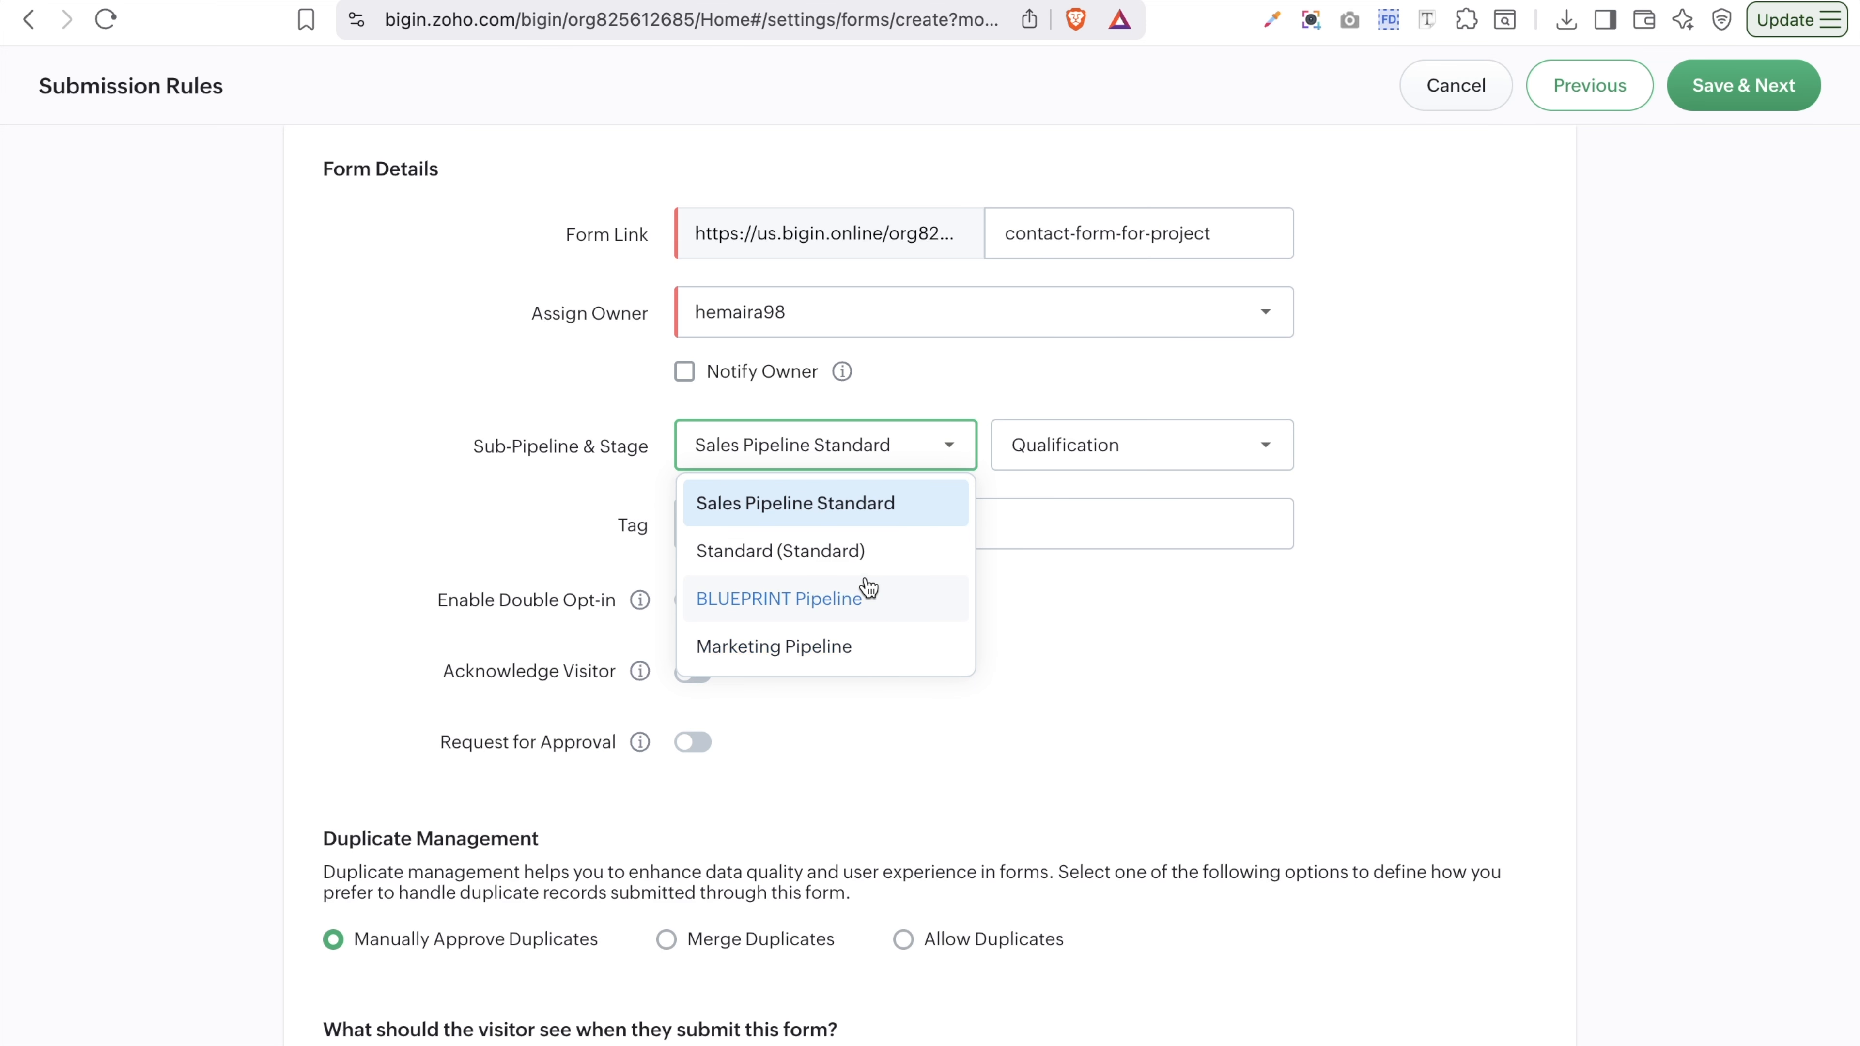
{"action": "left_click", "coordinate": [866, 553]}
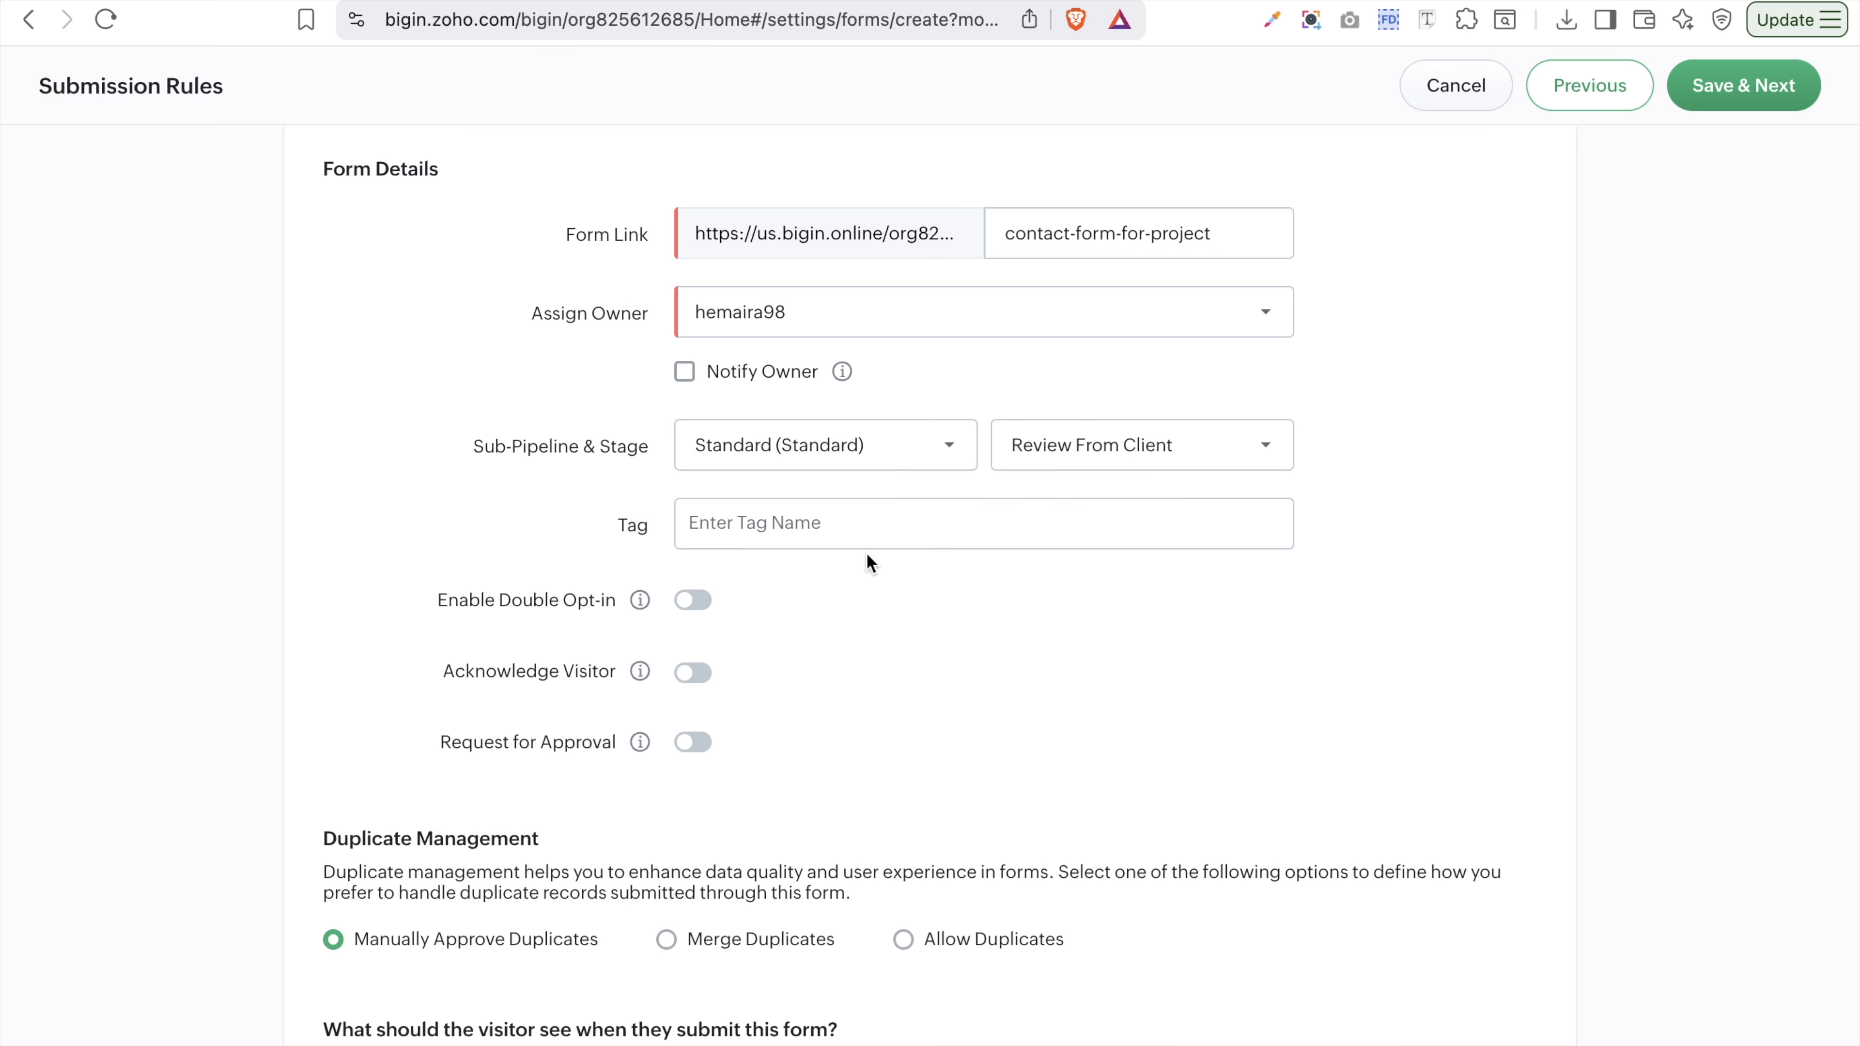
{"action": "left_click", "coordinate": [1145, 448]}
{"action": "left_click", "coordinate": [885, 459]}
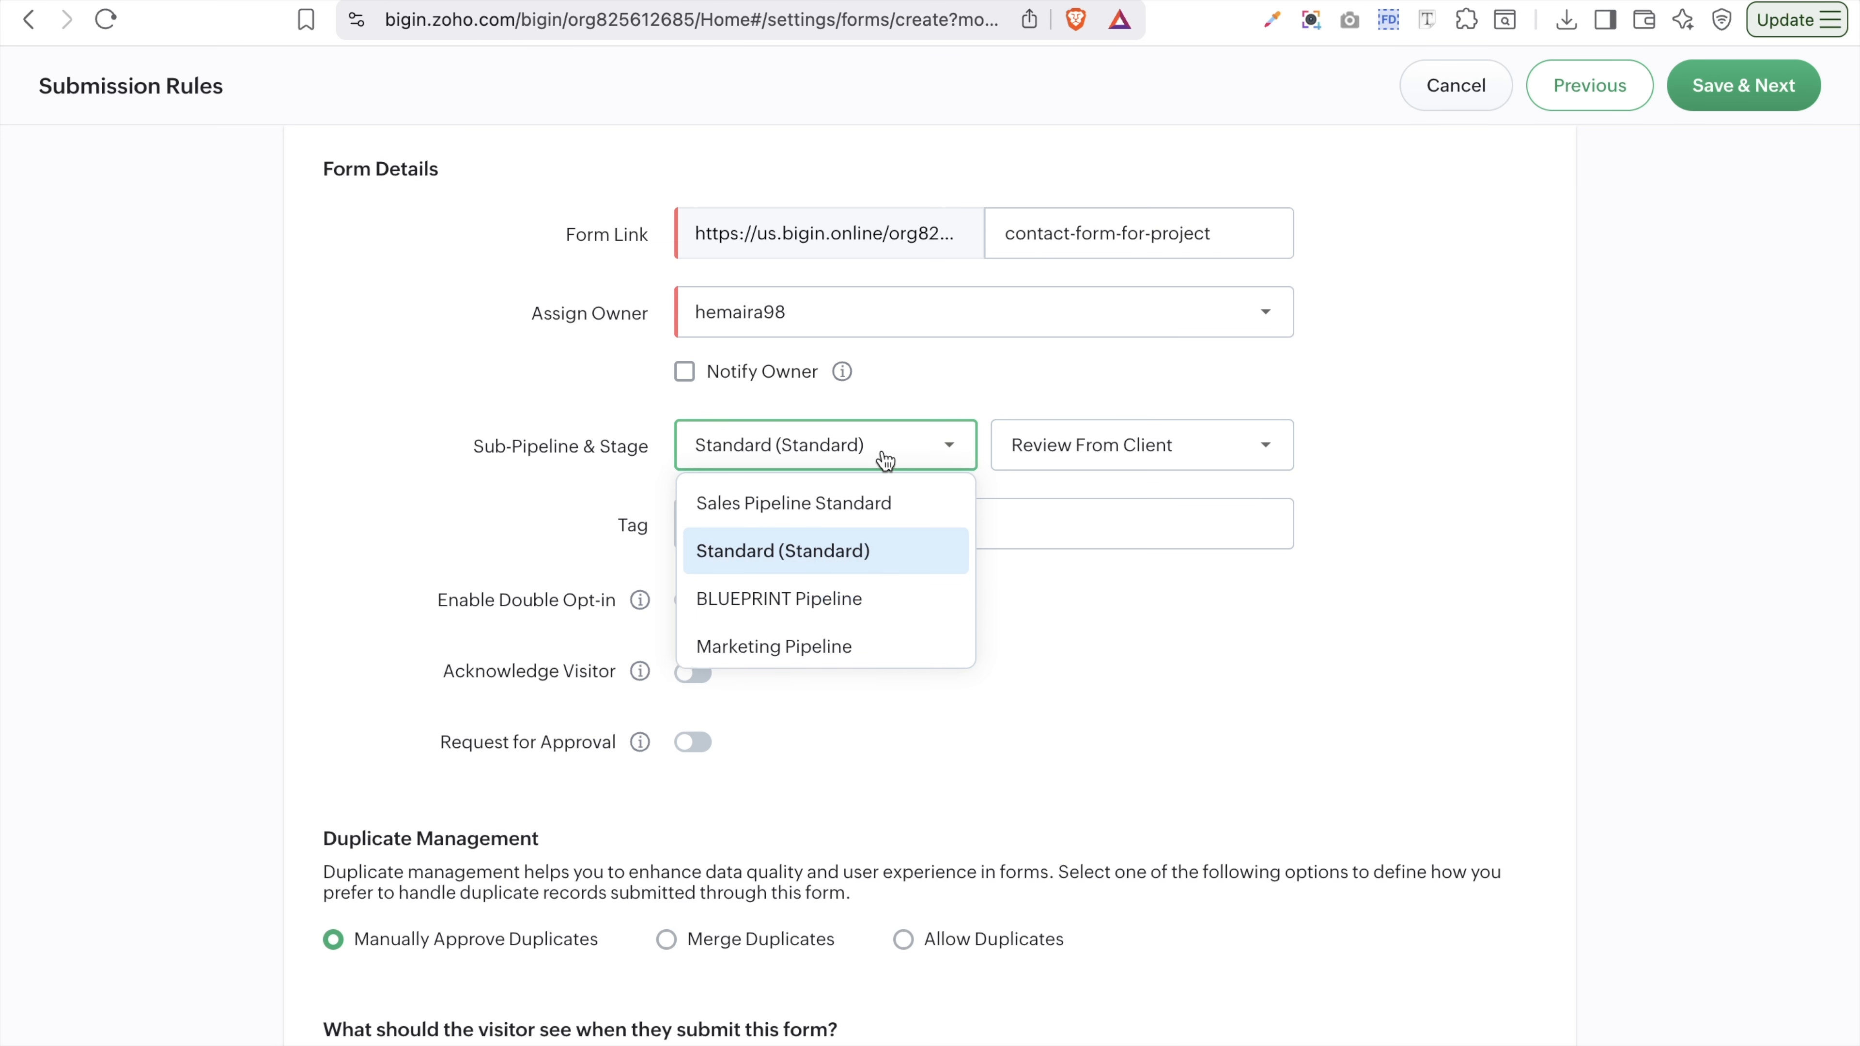
{"action": "left_click", "coordinate": [851, 501]}
{"action": "left_click", "coordinate": [1142, 445]}
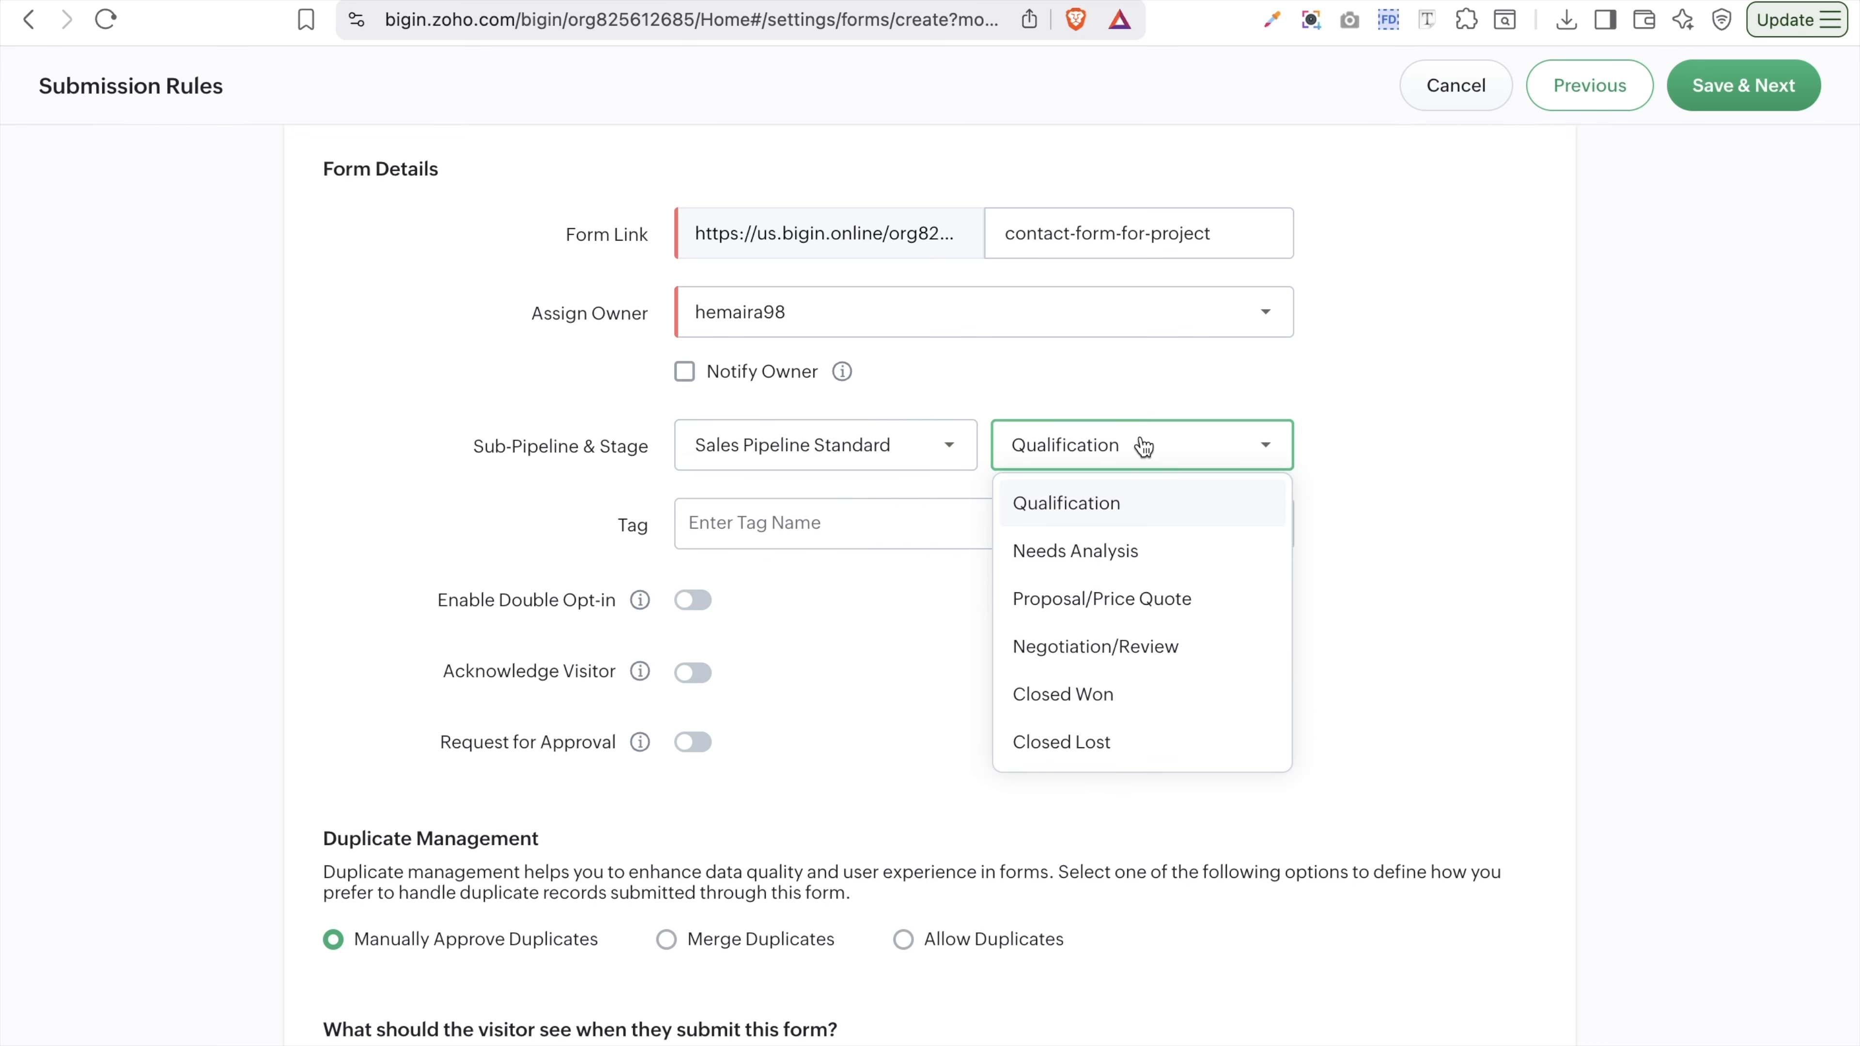
{"action": "left_click", "coordinate": [1114, 517]}
- Add the existing "NEW Deal" tag to records submitted through the form
{"action": "left_click", "coordinate": [784, 542]}
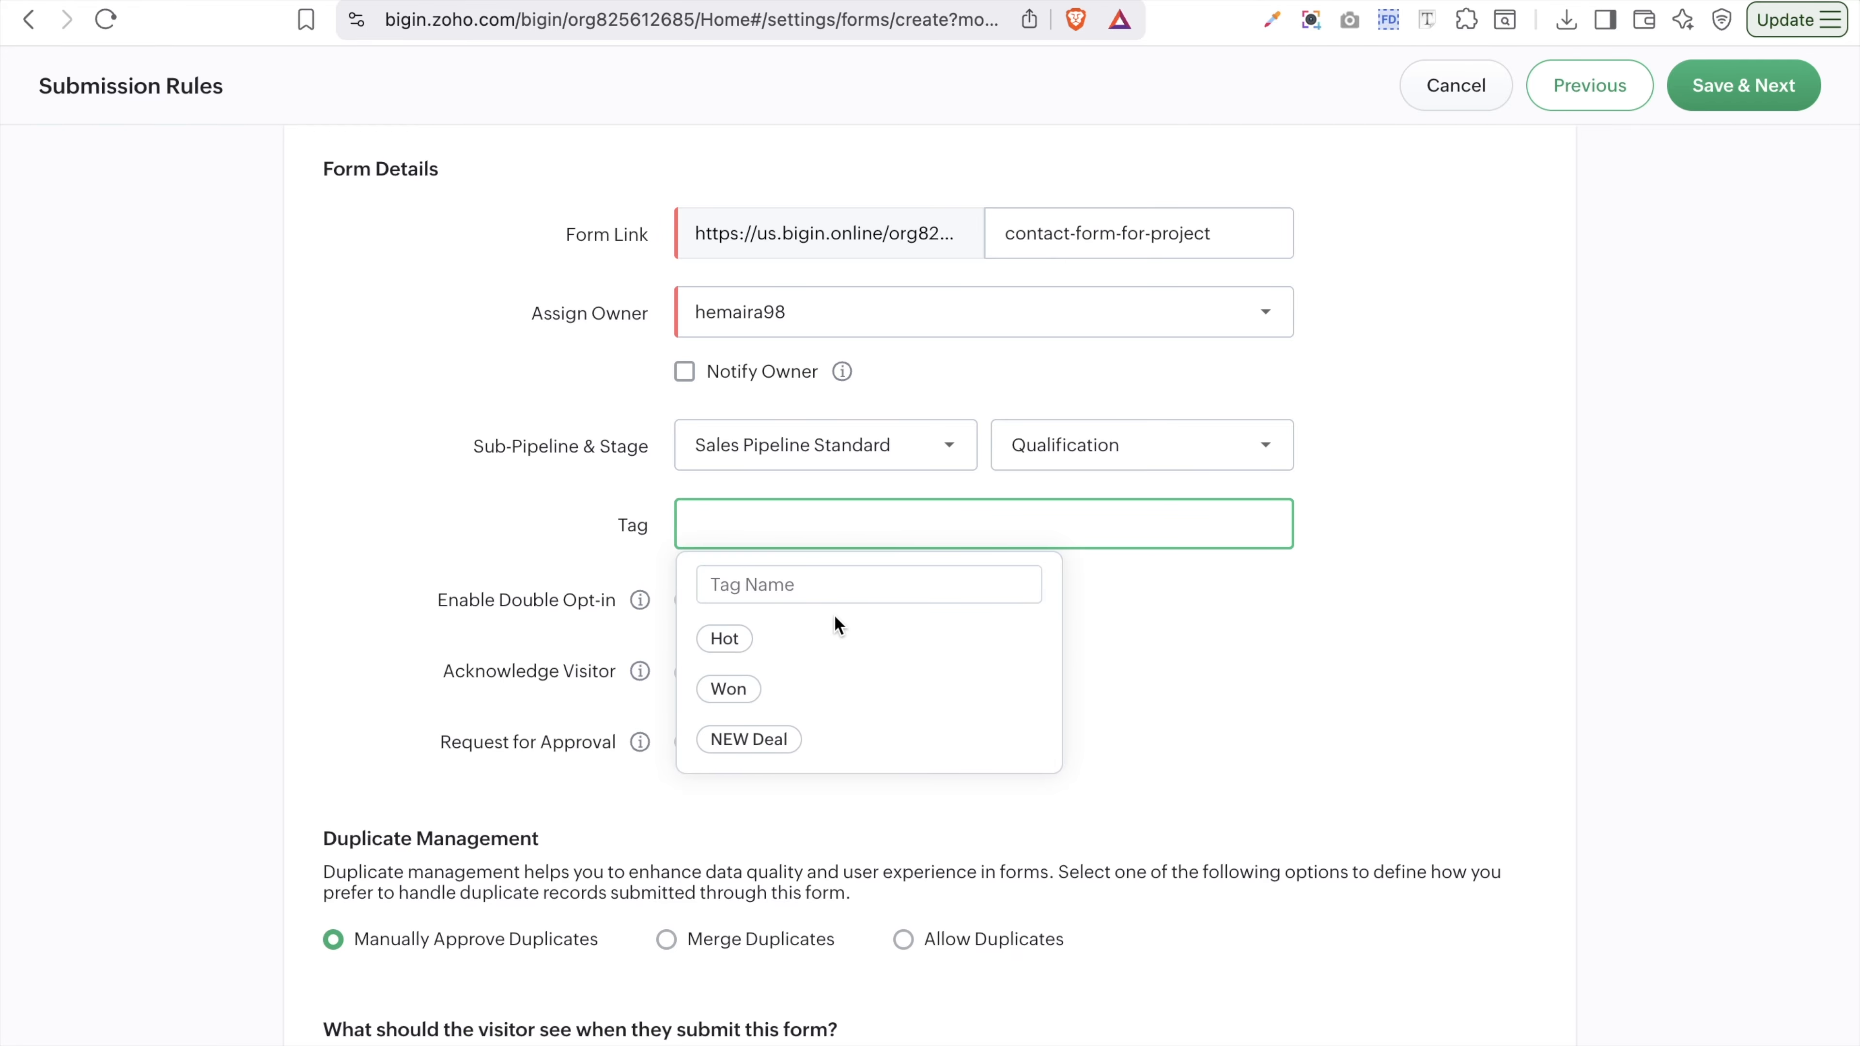
{"action": "left_click", "coordinate": [848, 745]}
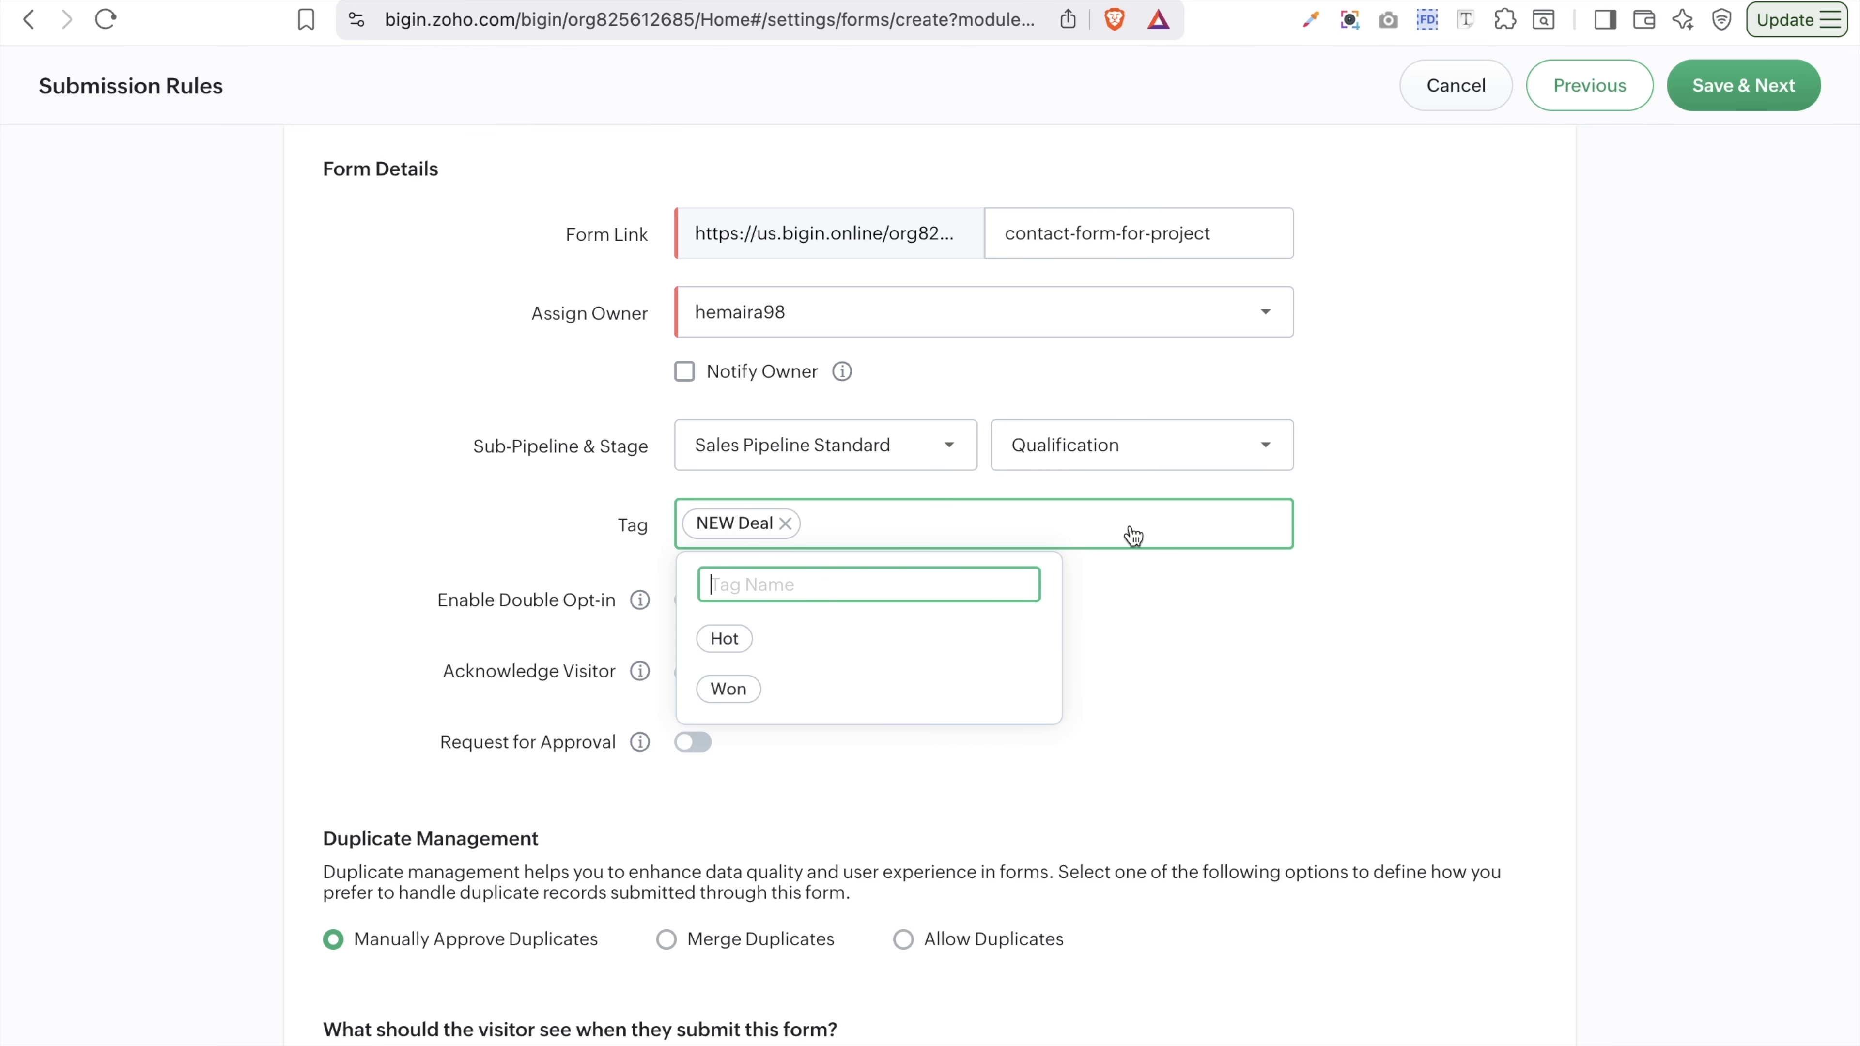
{"action": "left_click", "coordinate": [1219, 662]}
- Set duplicate management to Merge Duplicates and accept the permanent record updates
{"action": "scroll", "coordinate": [1219, 663], "scroll_direction": "down", "scroll_amount": 5}
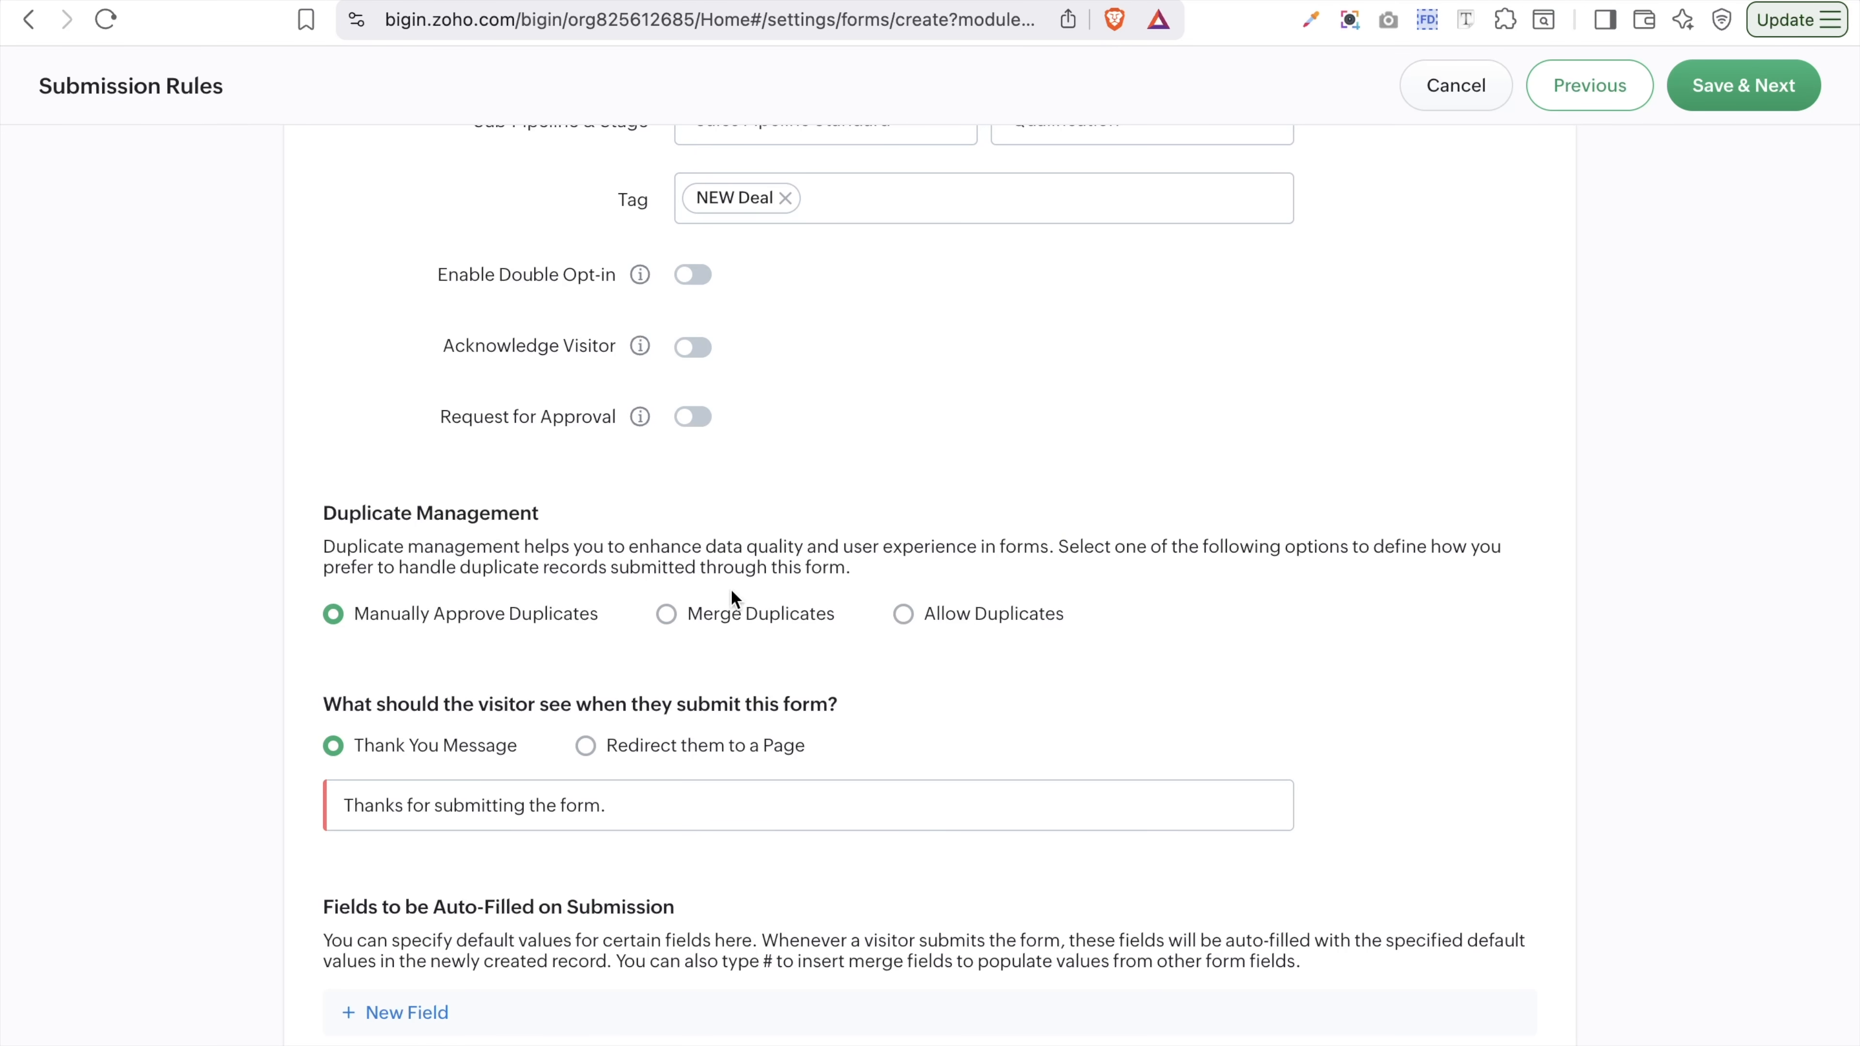
{"action": "left_click", "coordinate": [704, 621]}
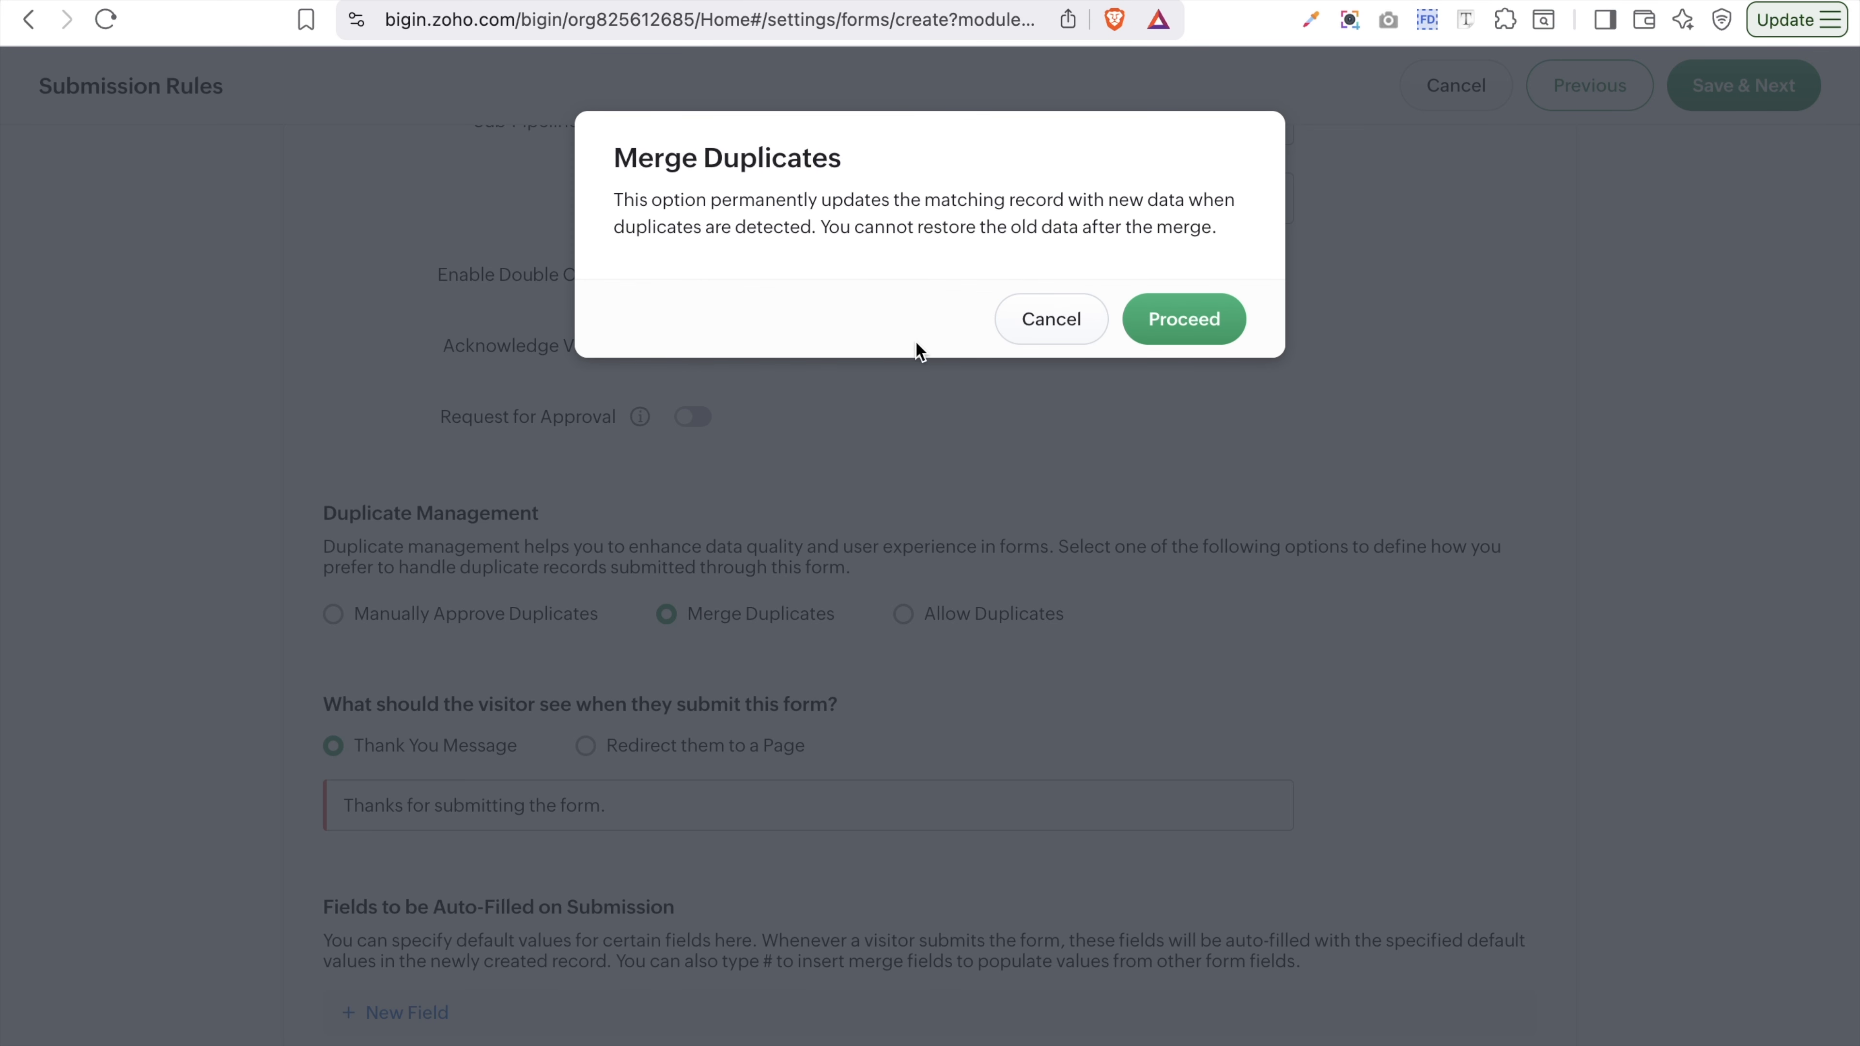
{"action": "left_click", "coordinate": [1226, 320]}
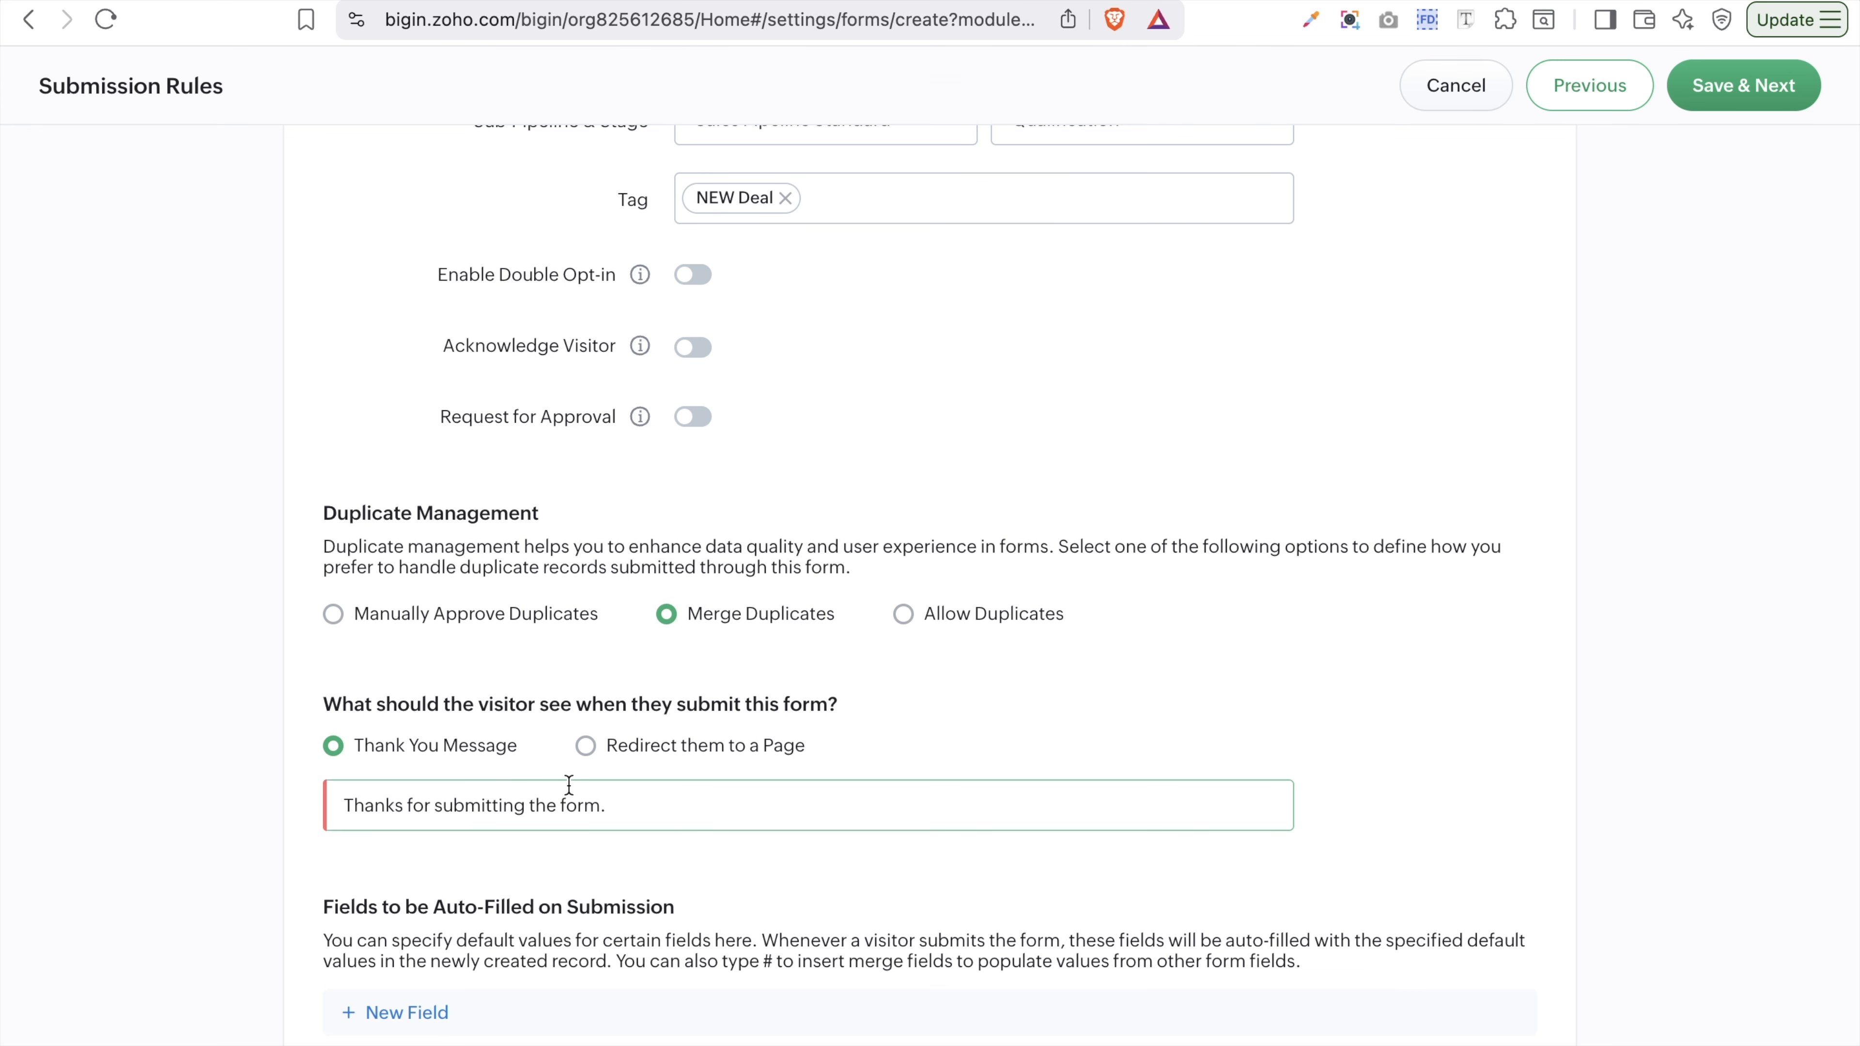
- Check the page redirect option, and show visitors the thank-you message "Thank you for filling the form!" on submission
{"action": "left_click", "coordinate": [585, 746]}
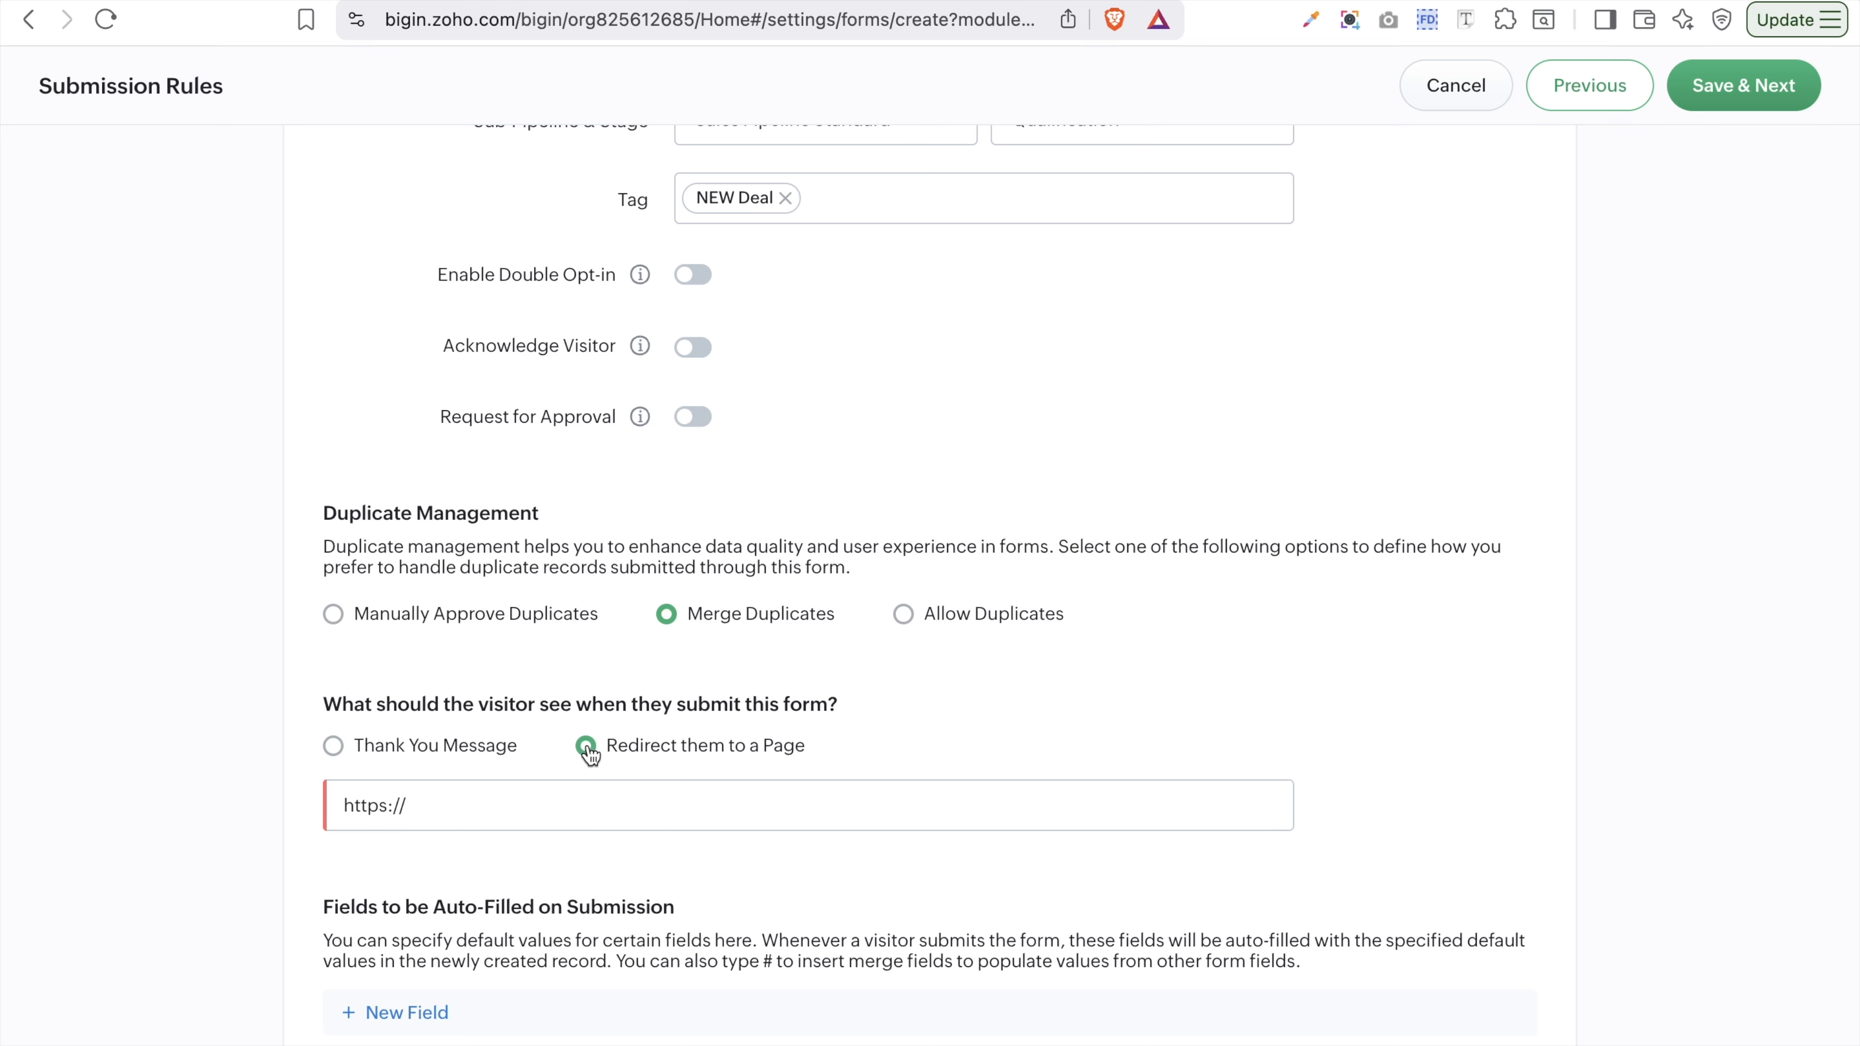
{"action": "left_click", "coordinate": [353, 744]}
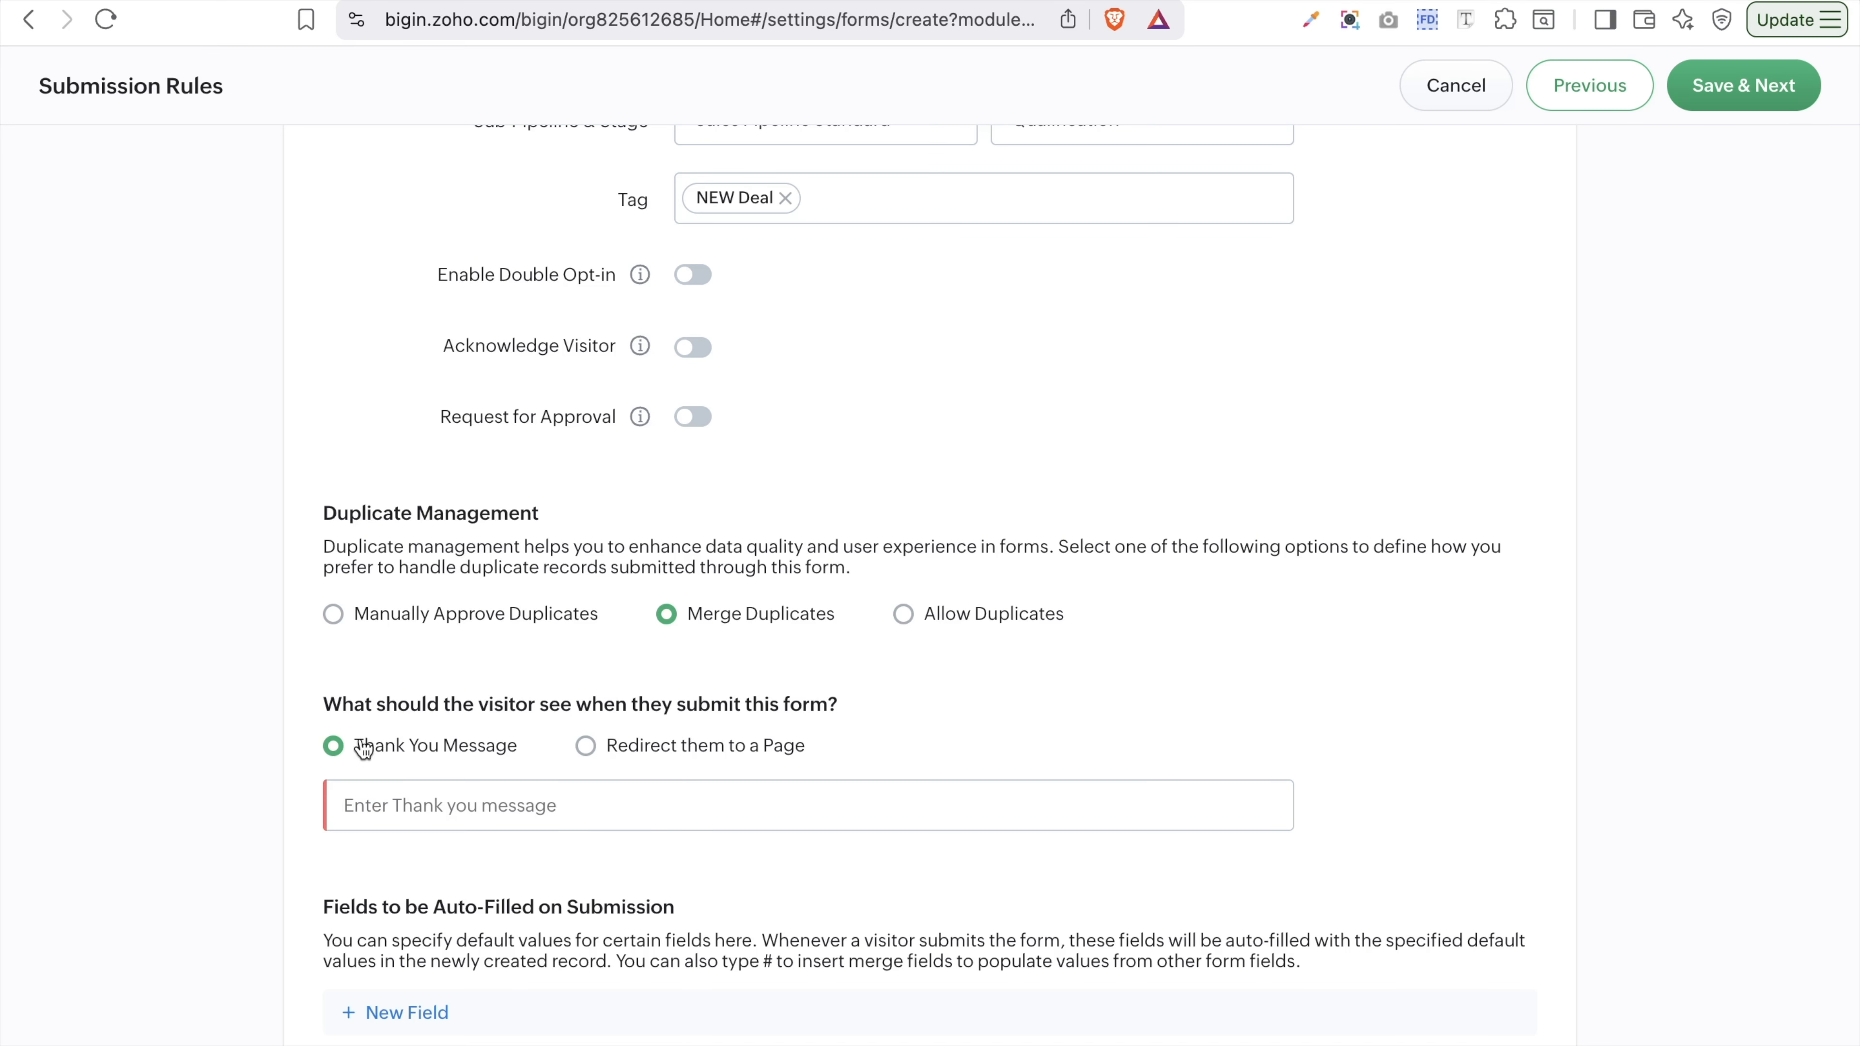
{"action": "left_click", "coordinate": [476, 799]}
{"action": "left_click", "coordinate": [476, 799]}
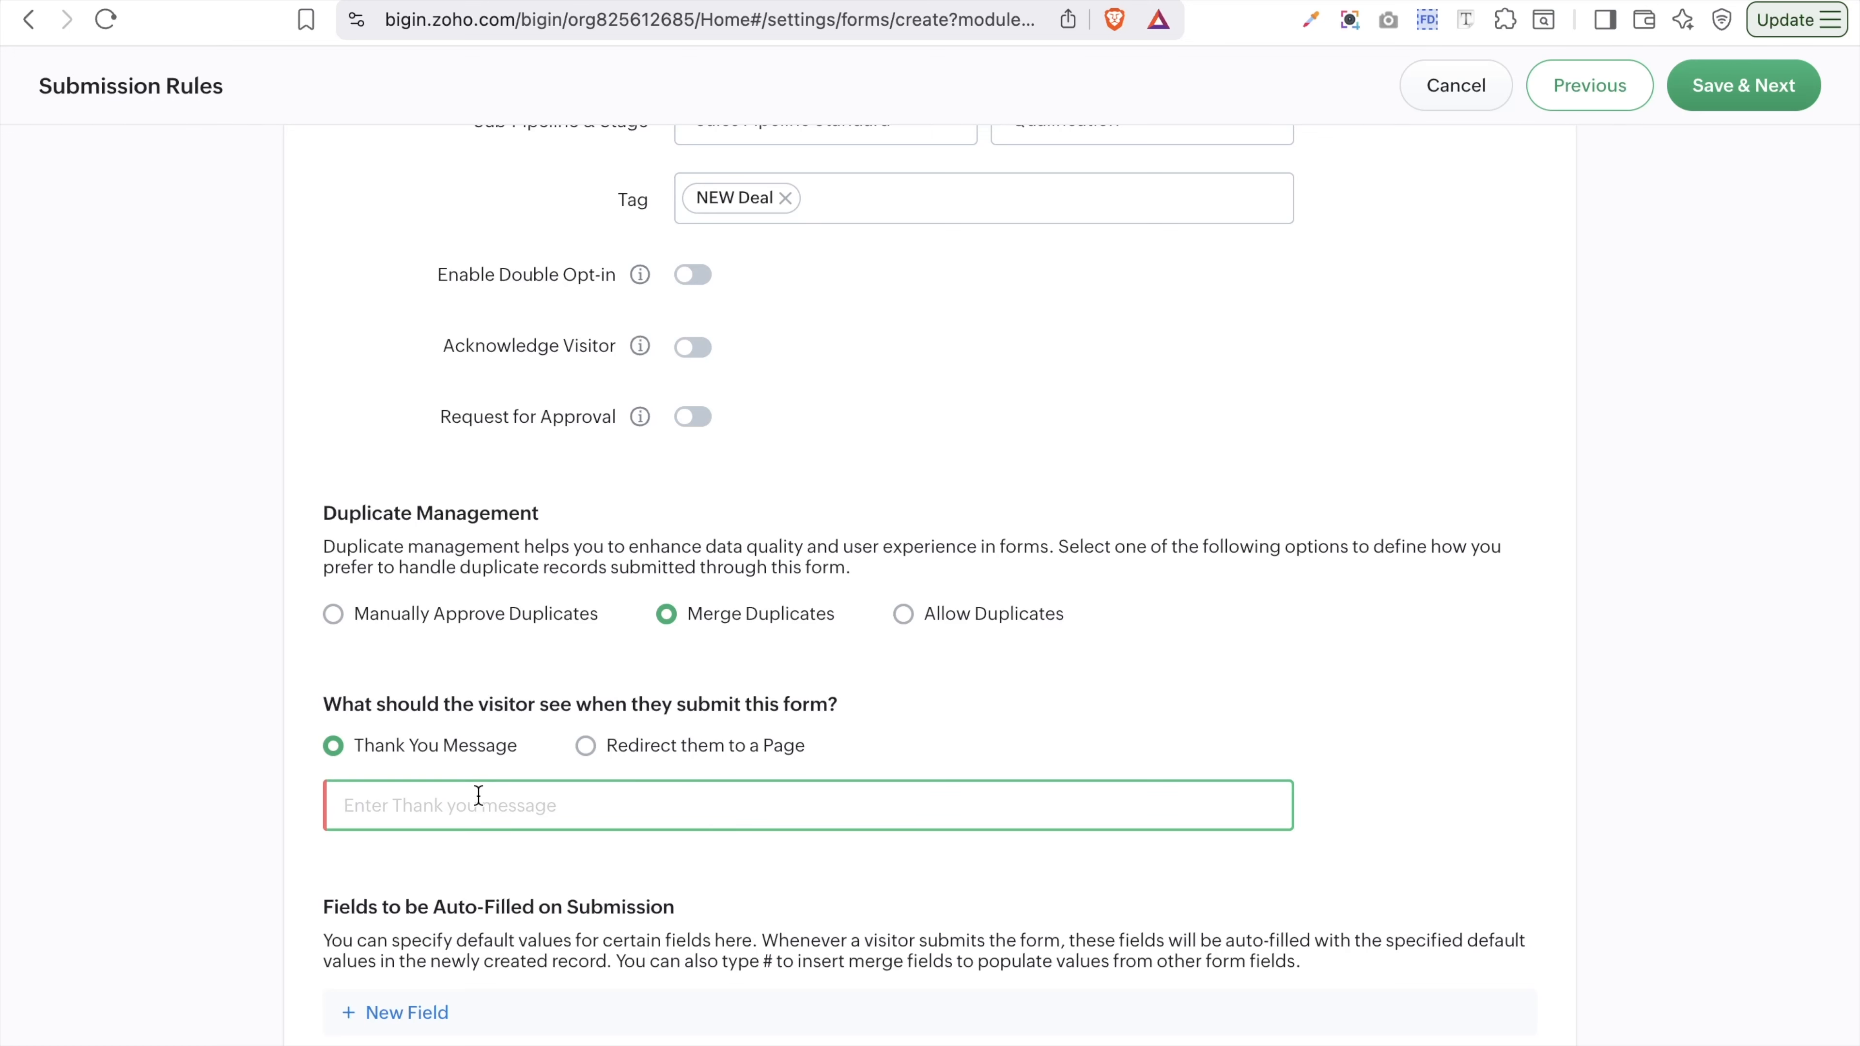
{"action": "type", "text": "Thank you for filling the form!"}
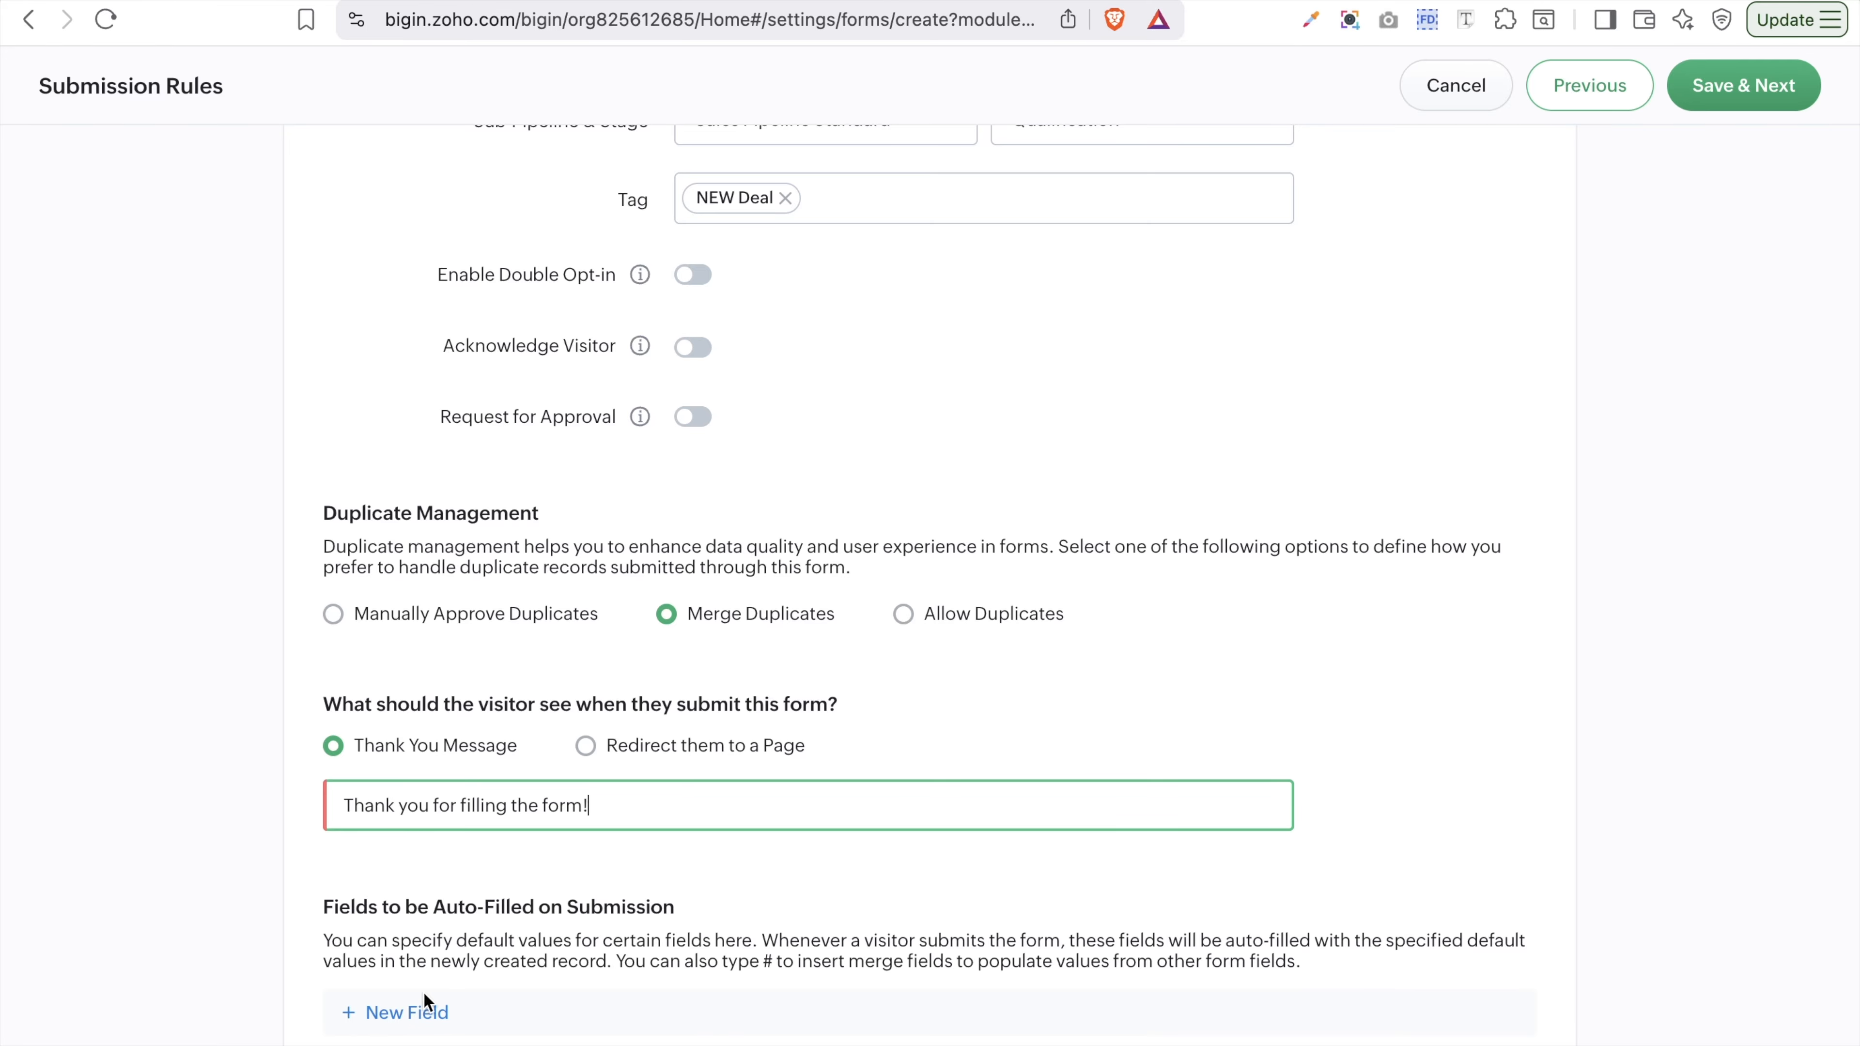
- Add the Contacts field Lead Source to the fields auto-filled on submission
{"action": "left_click", "coordinate": [407, 1014]}
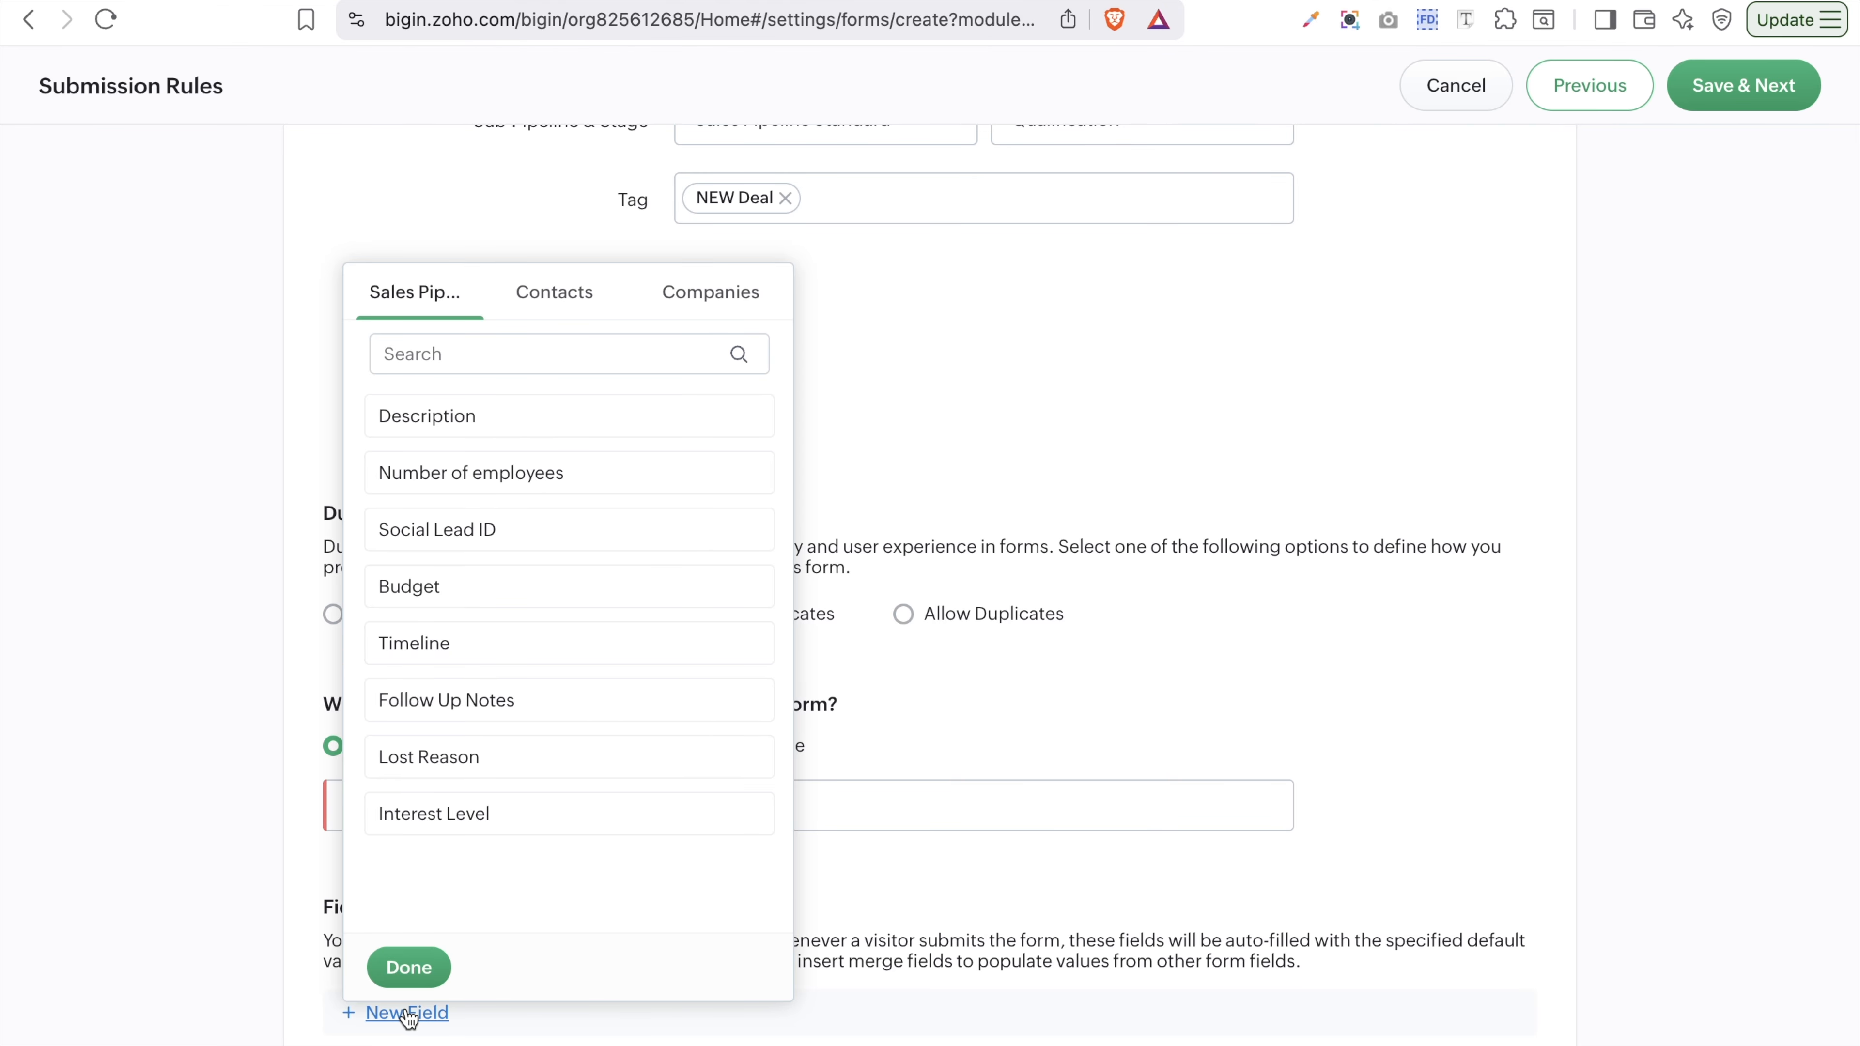
{"action": "left_click", "coordinate": [569, 359]}
{"action": "left_click", "coordinate": [573, 310]}
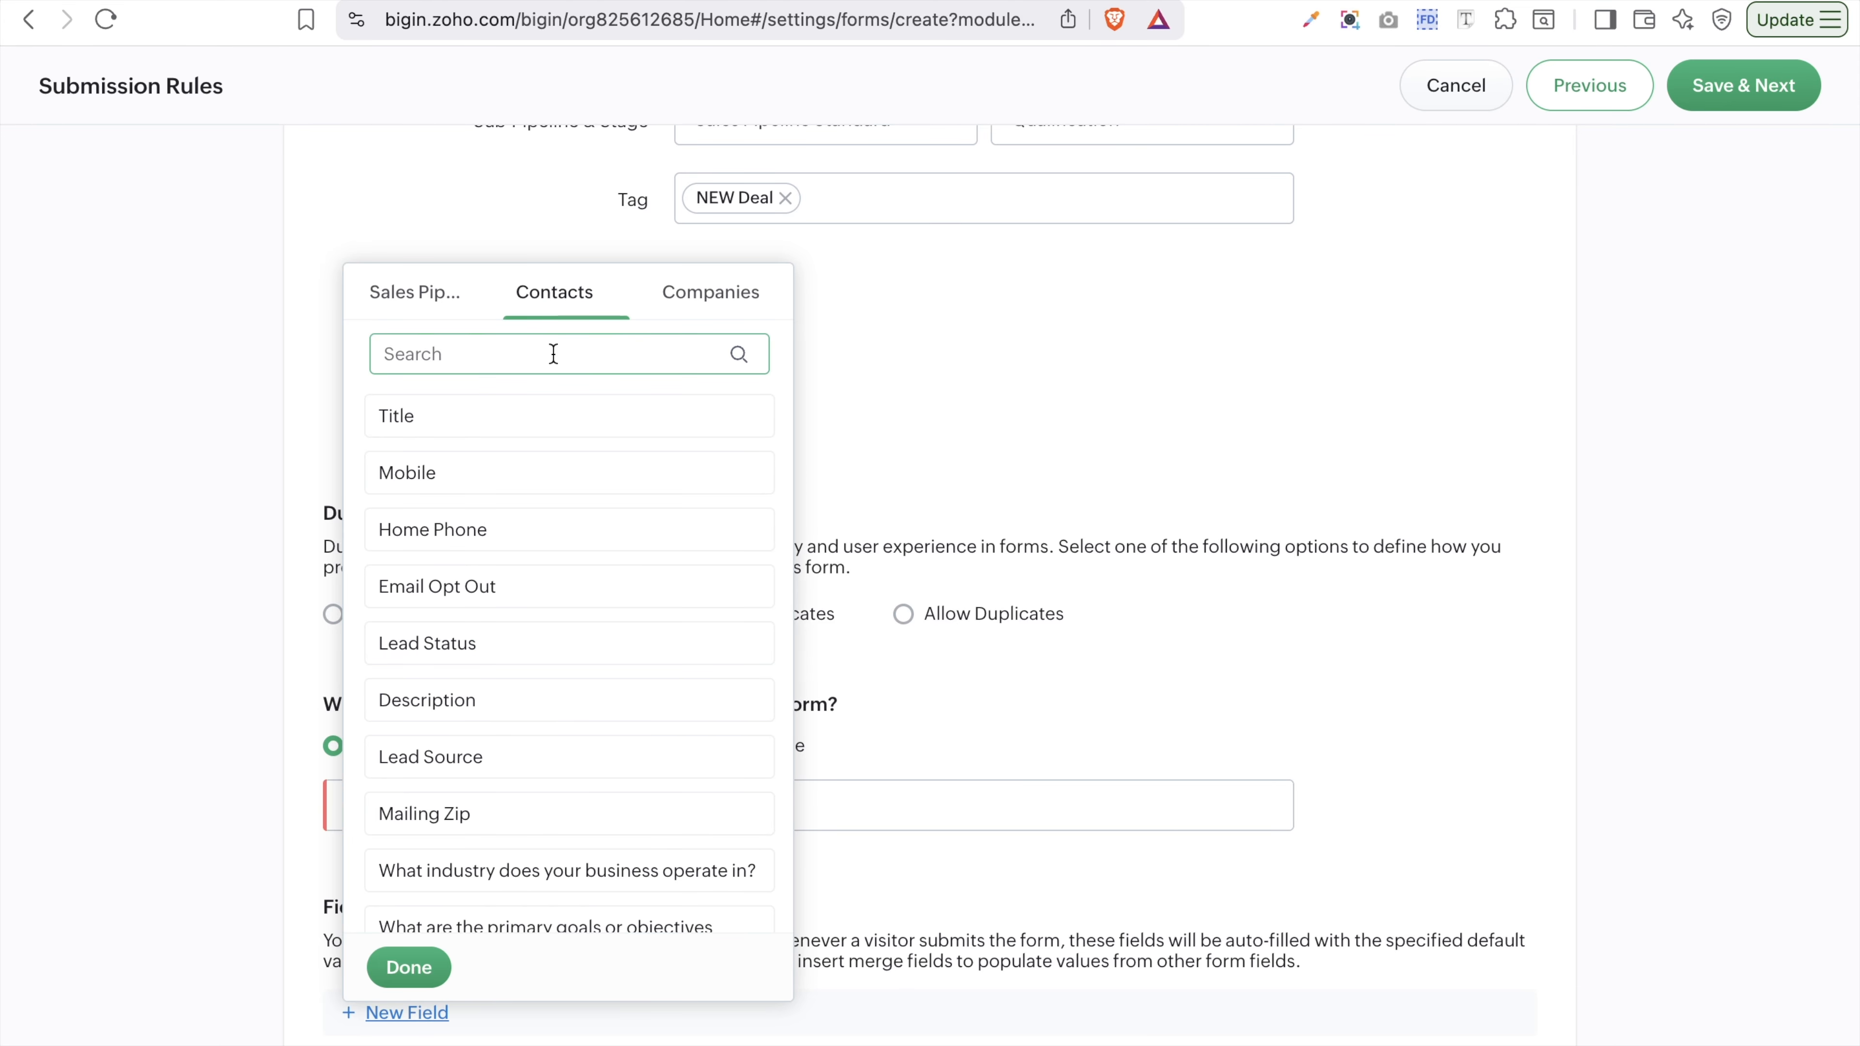
{"action": "left_click", "coordinate": [483, 766]}
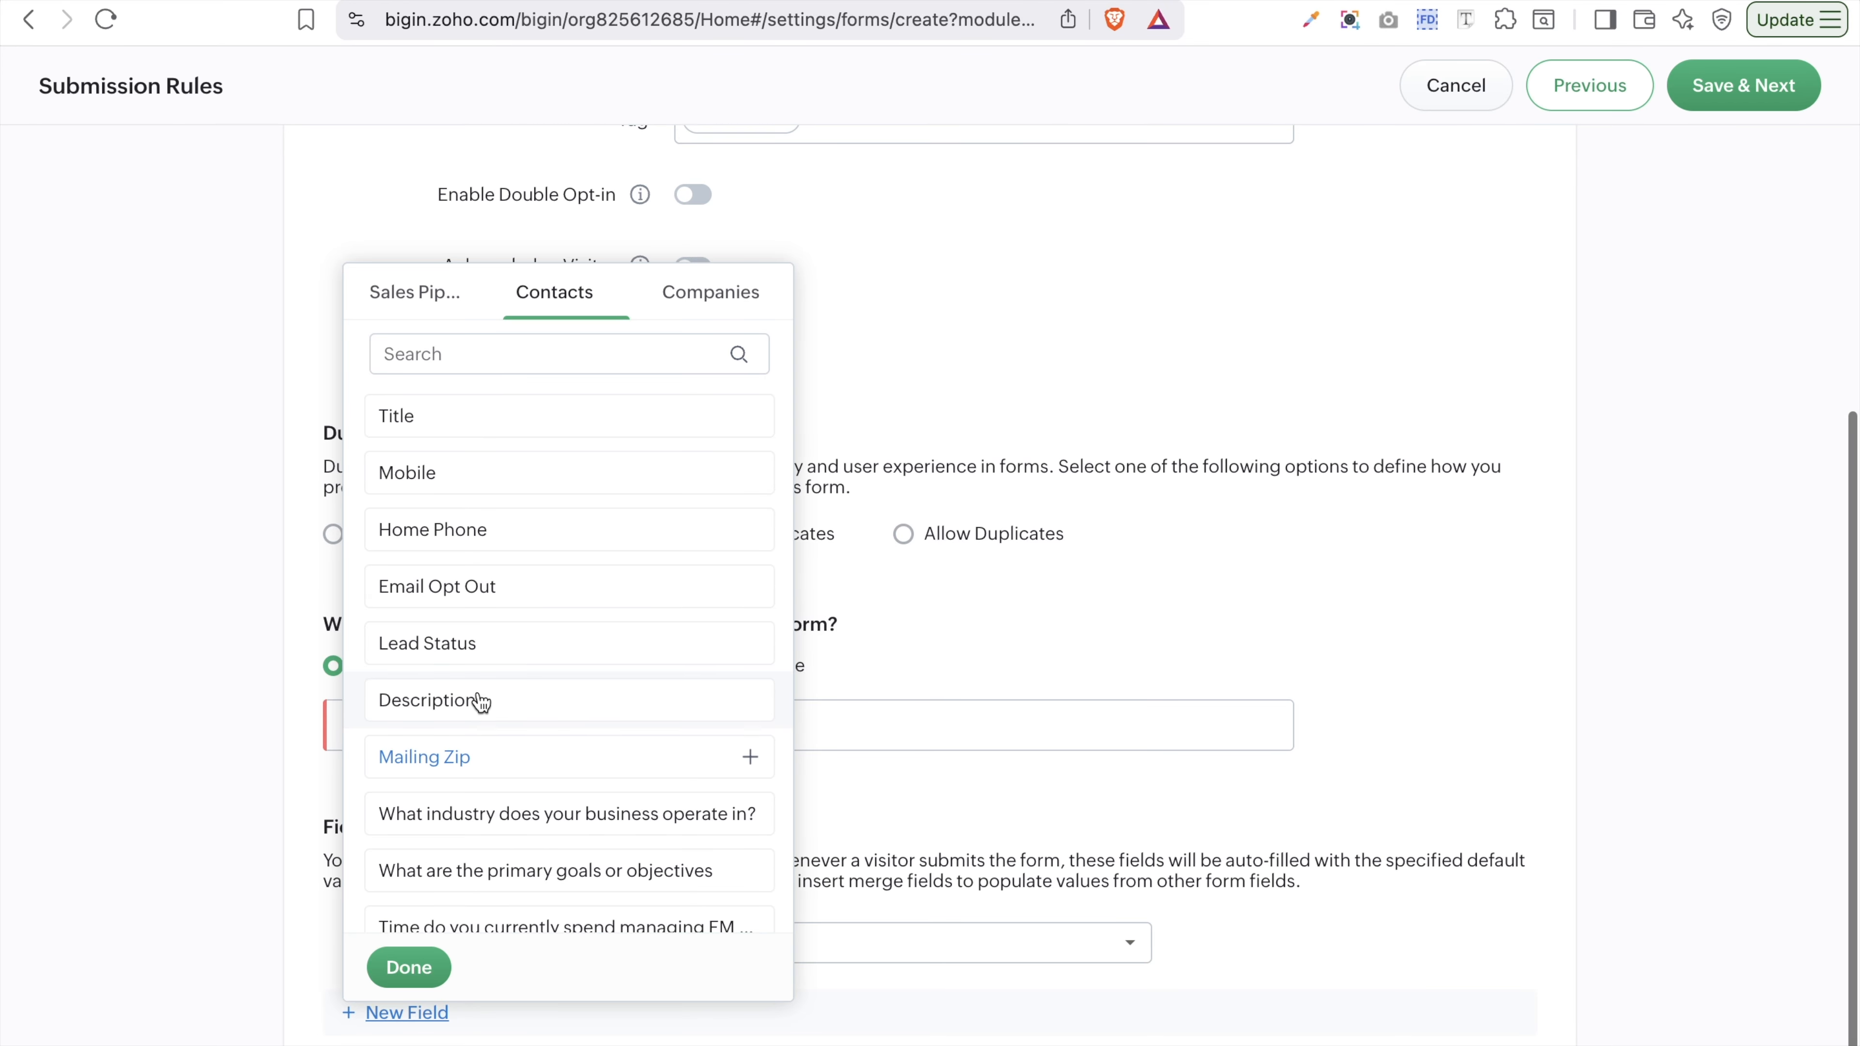
{"action": "left_click", "coordinate": [955, 727]}
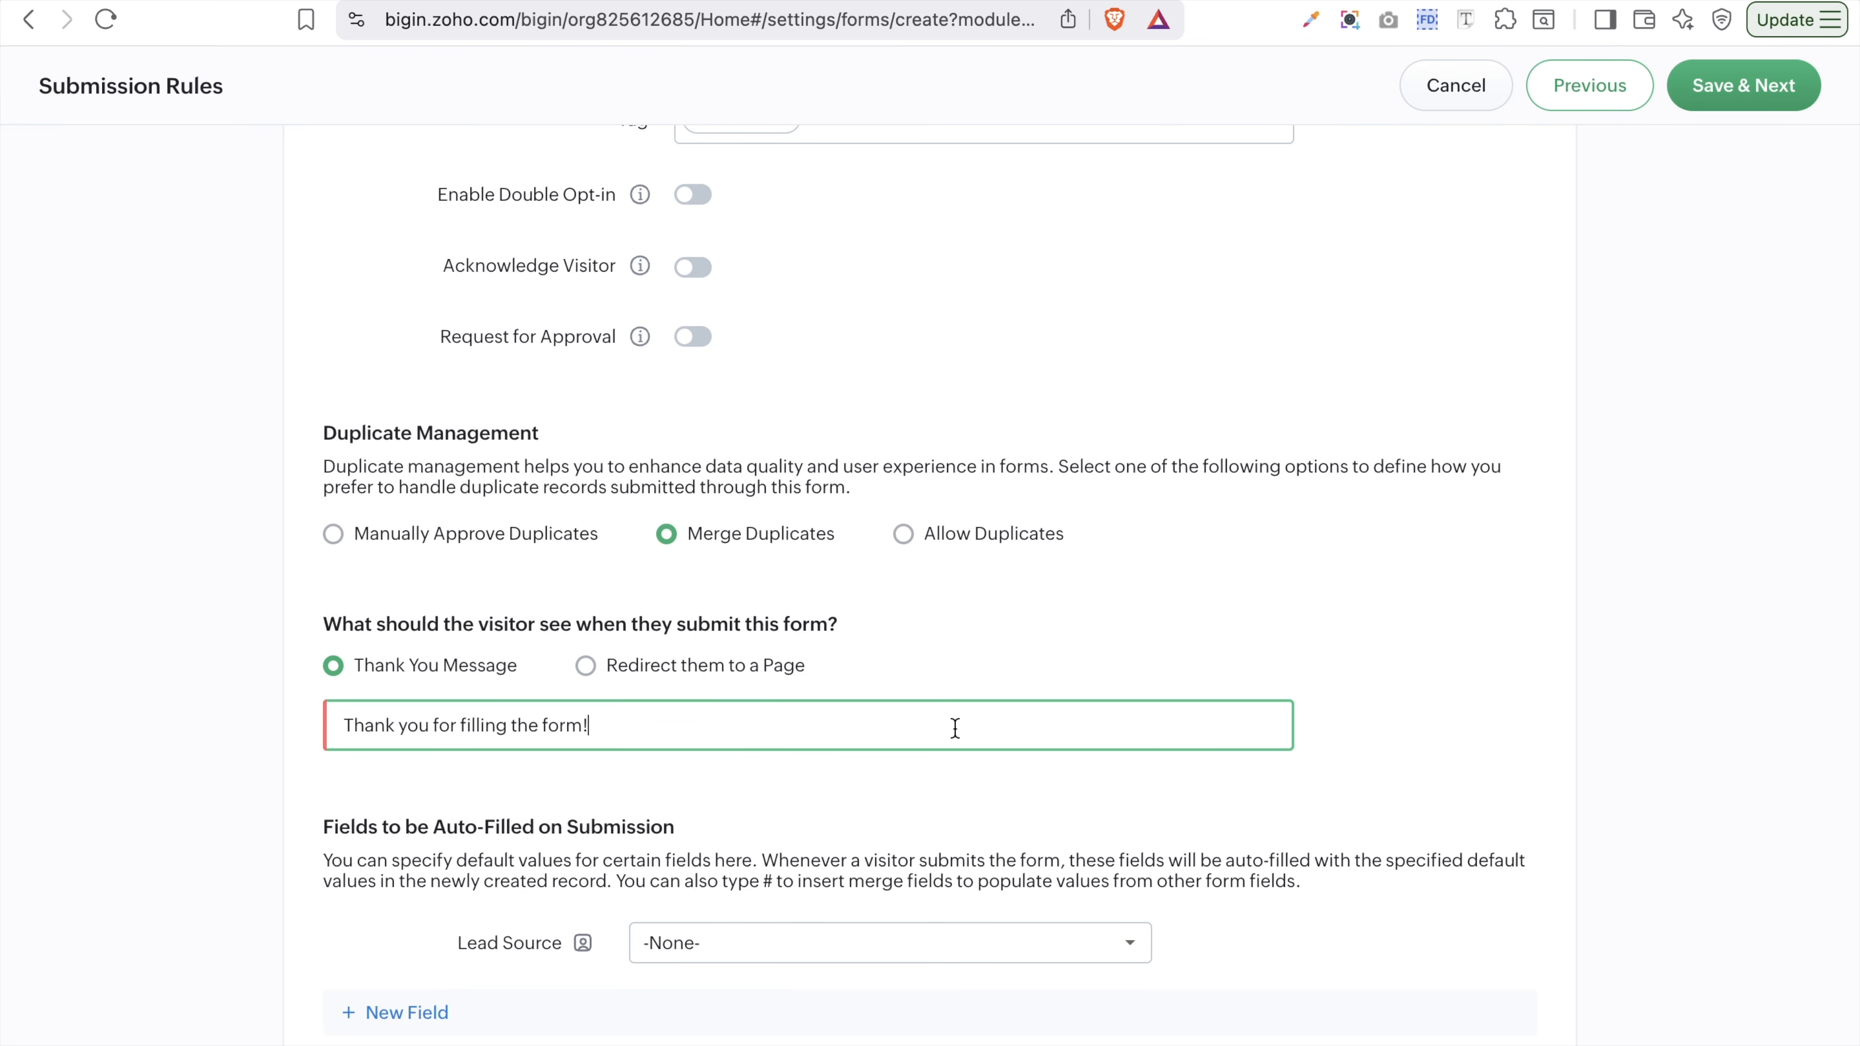
- Set the auto-filled Lead Source value to Online Store
{"action": "left_click", "coordinate": [833, 940]}
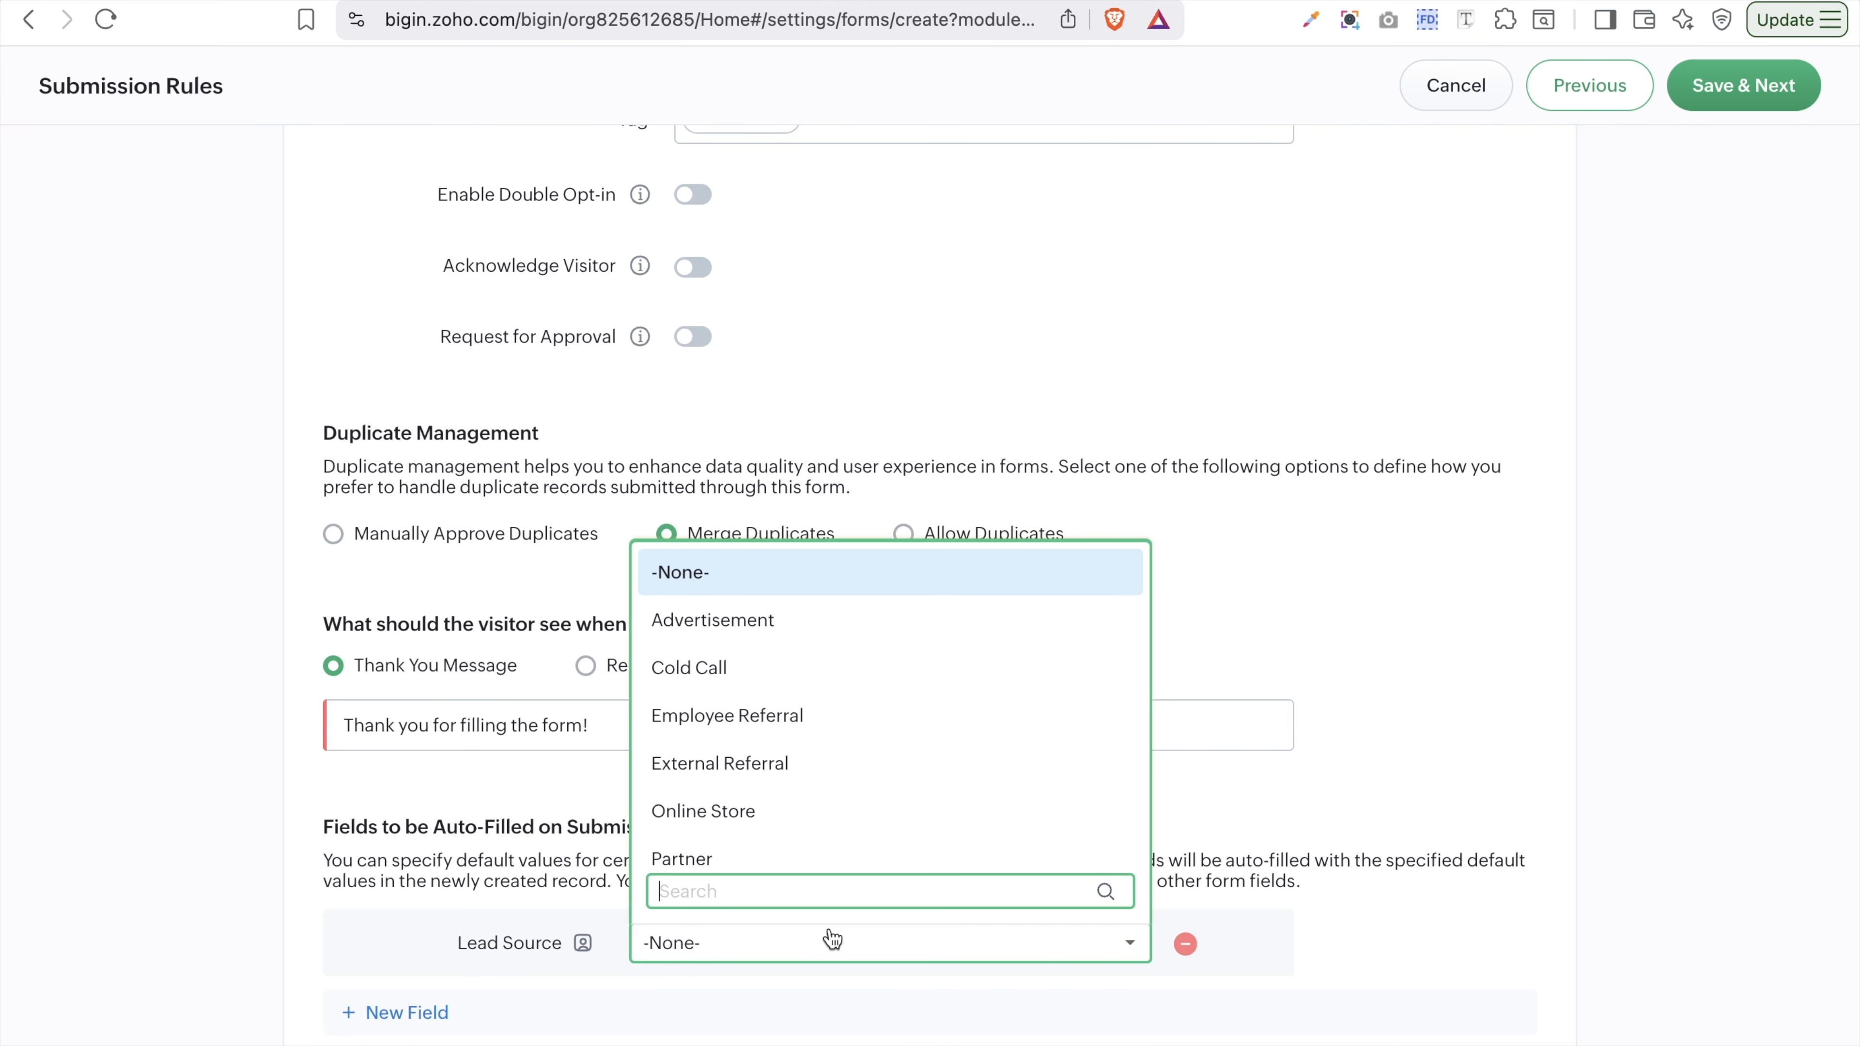
{"action": "scroll", "coordinate": [834, 815], "scroll_direction": "down", "scroll_amount": 10}
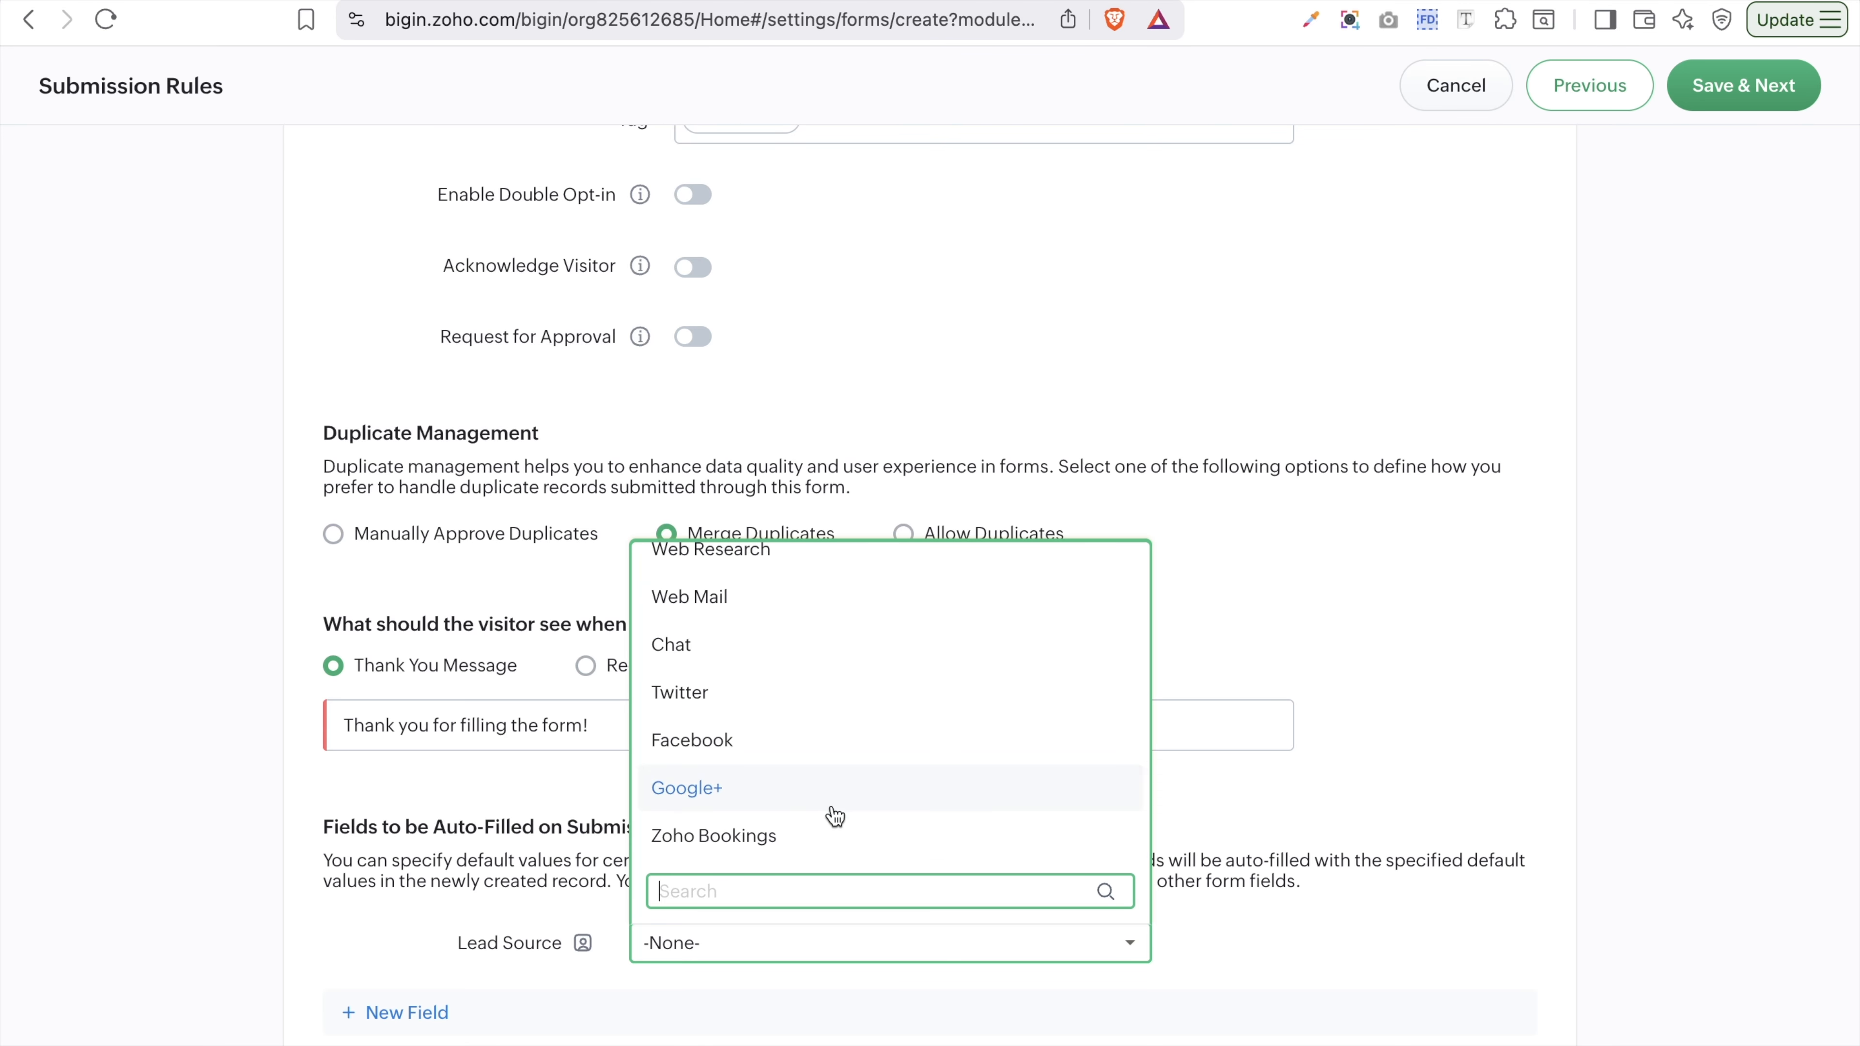
{"action": "scroll", "coordinate": [844, 746], "scroll_direction": "up", "scroll_amount": 8}
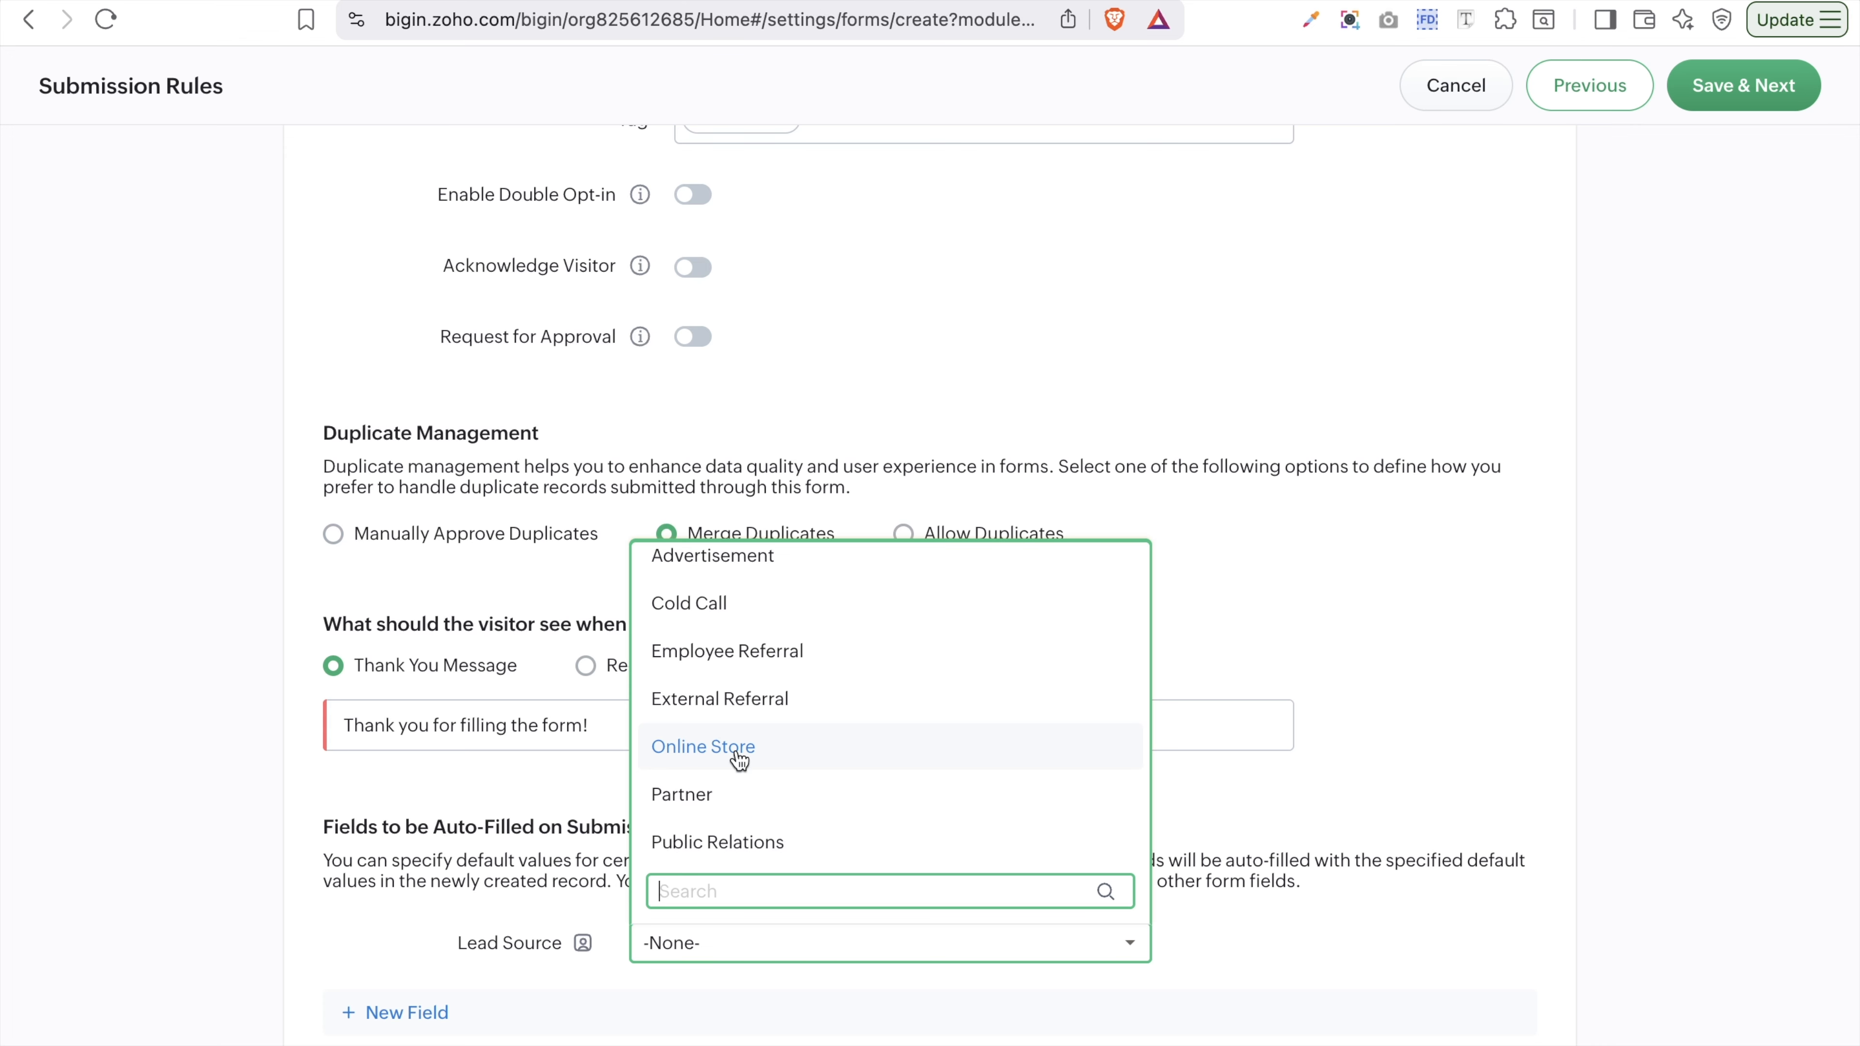
{"action": "left_click", "coordinate": [754, 749]}
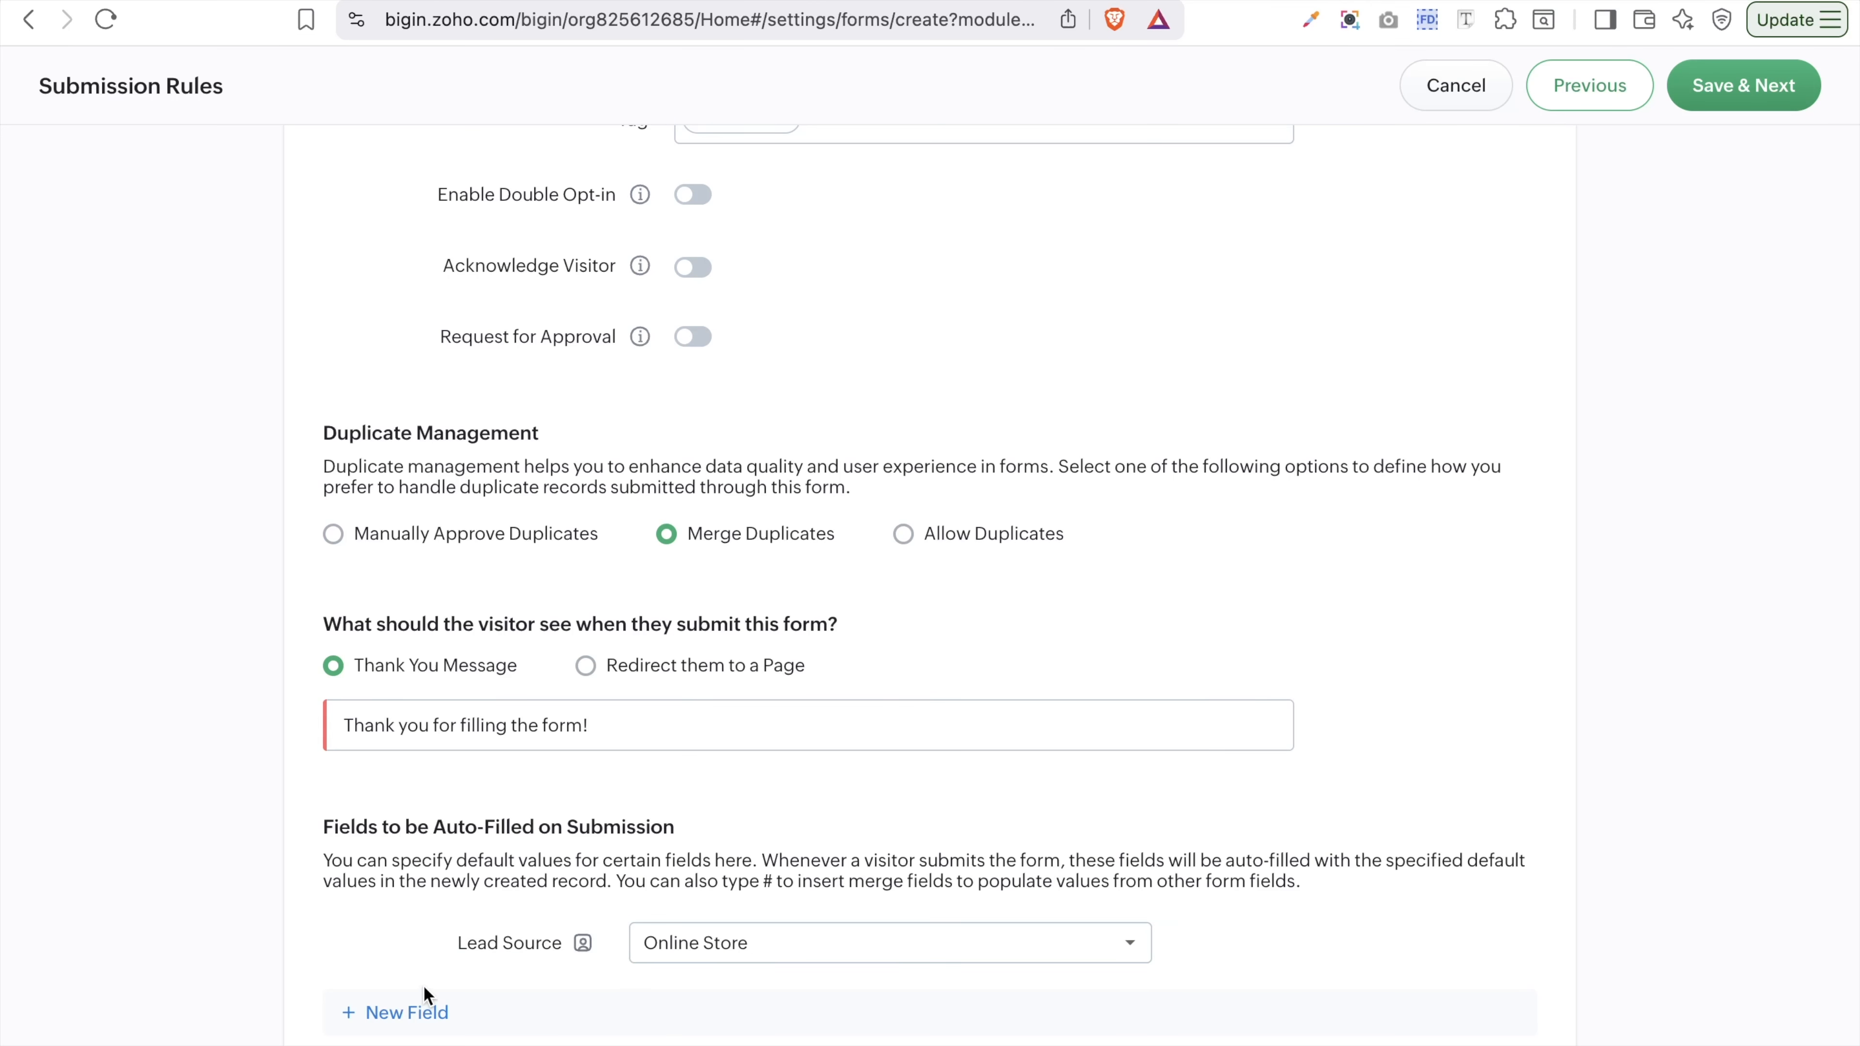
- Browse the Sales Pipeline, Contacts and Companies fields available for auto-filling on submission, without adding another field
{"action": "left_click", "coordinate": [423, 1011]}
{"action": "left_click", "coordinate": [417, 300]}
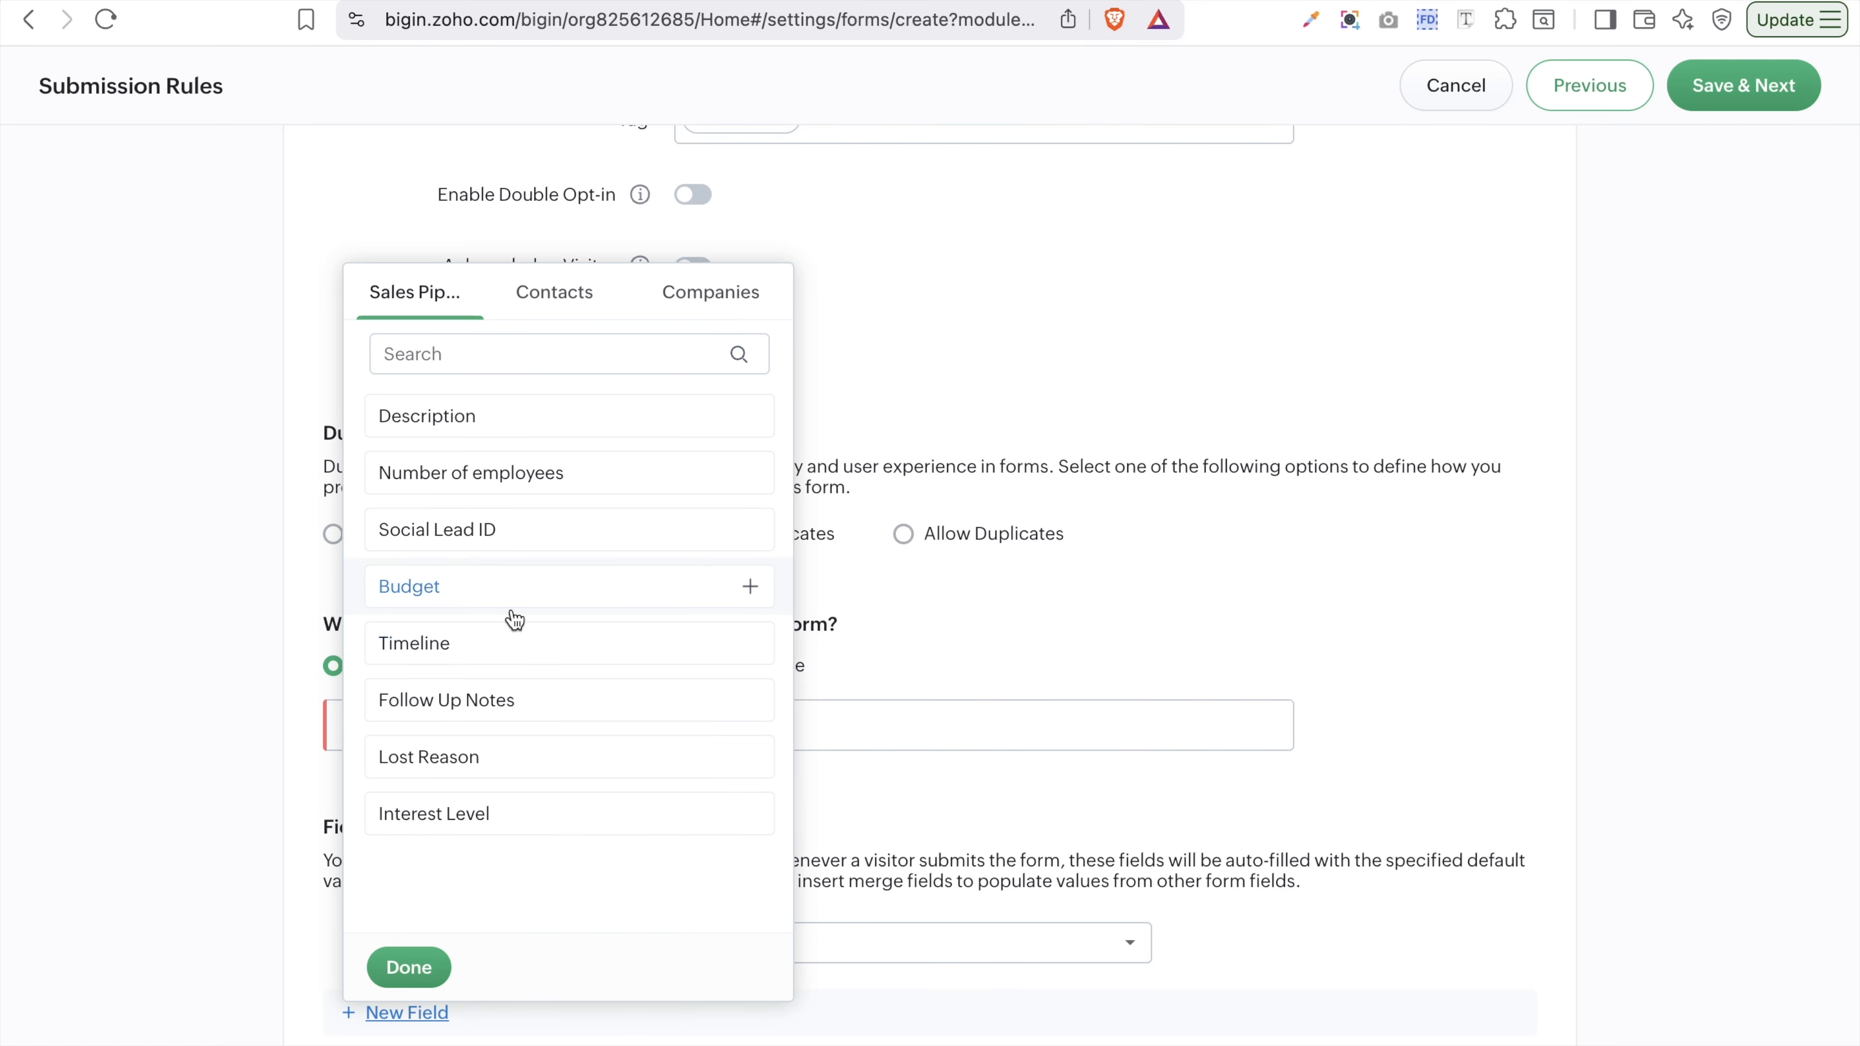
{"action": "left_click", "coordinate": [557, 303]}
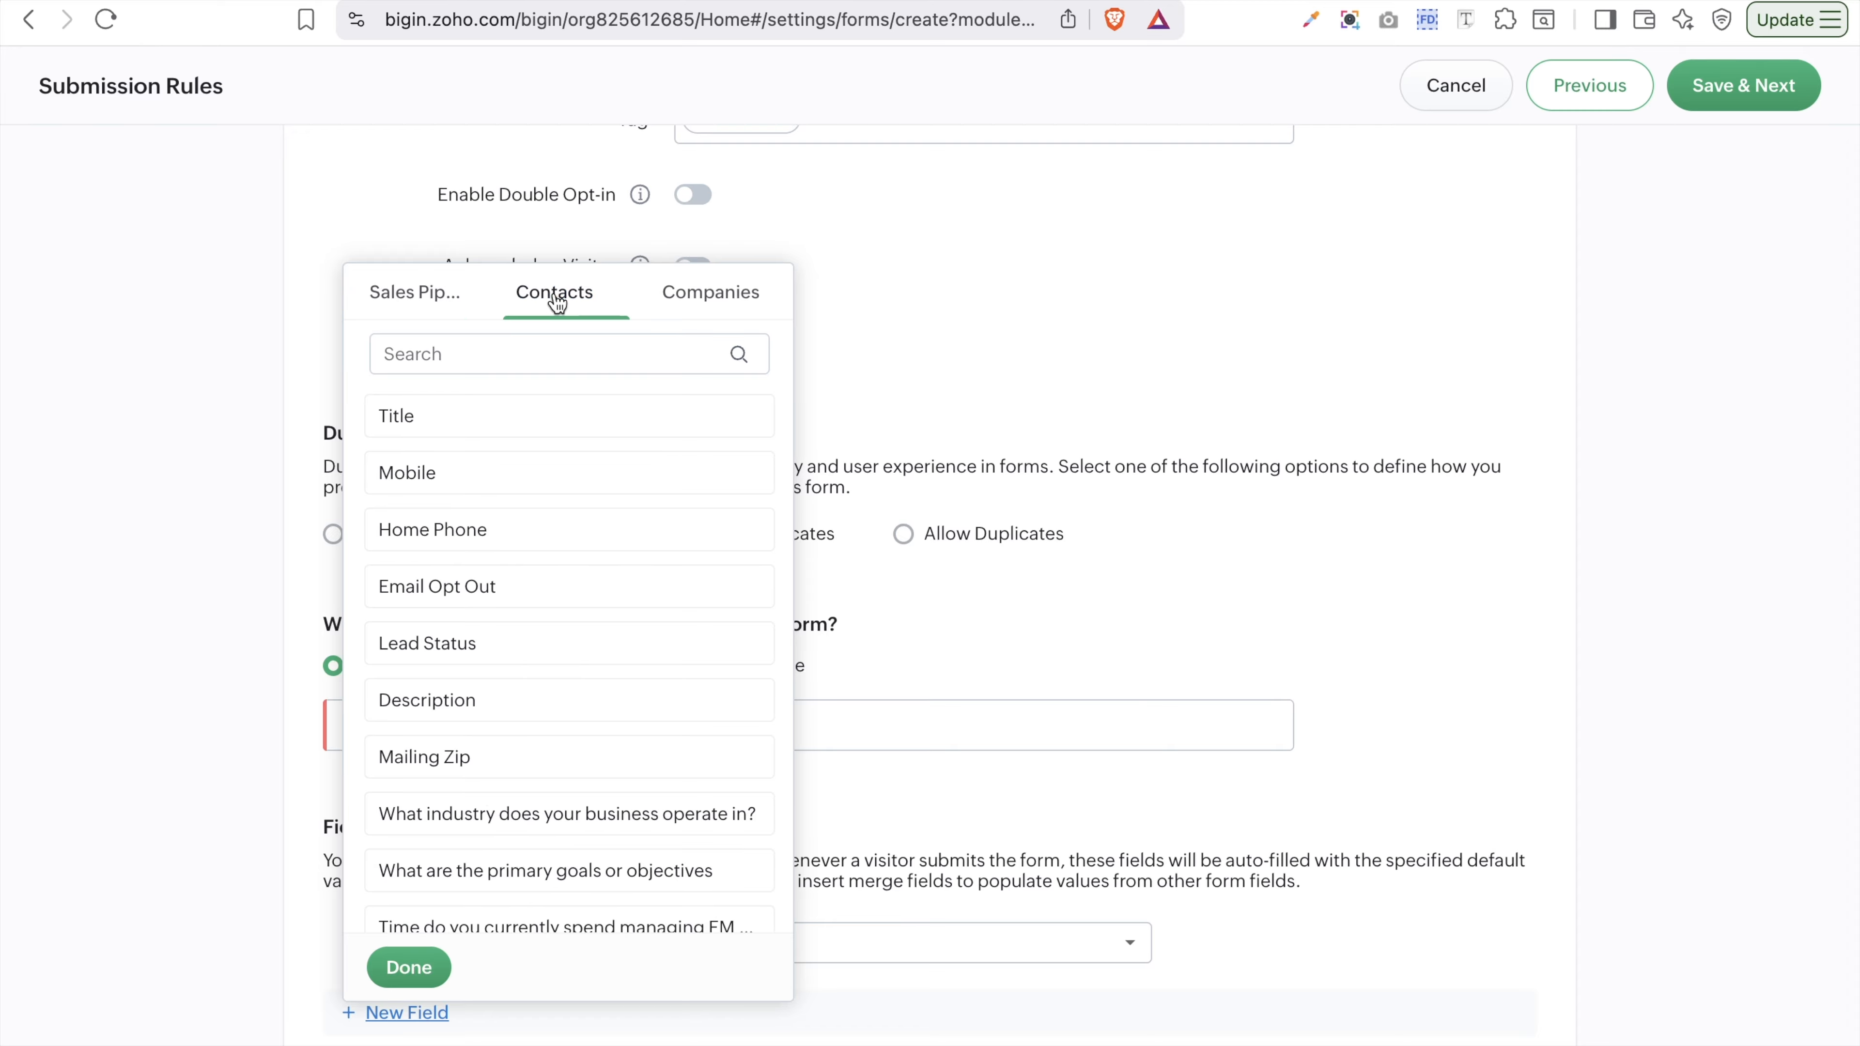
{"action": "left_click", "coordinate": [685, 313]}
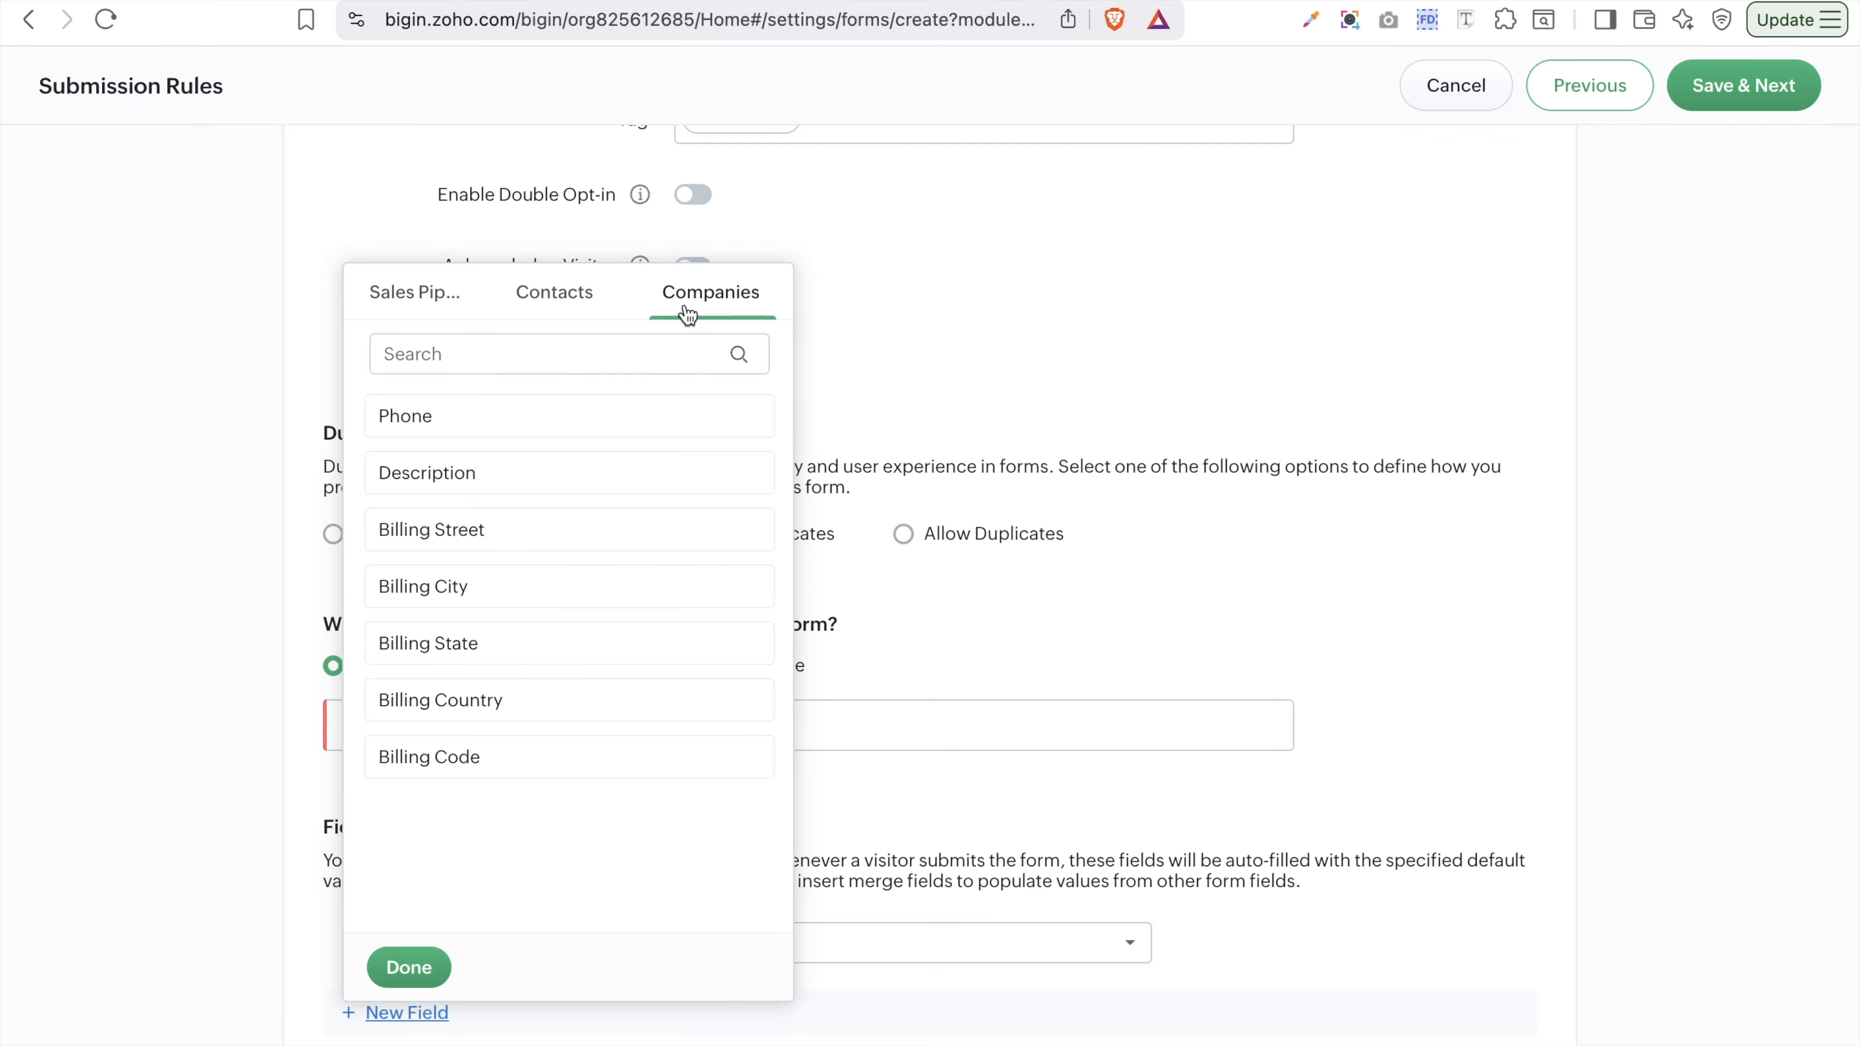
{"action": "left_click", "coordinate": [416, 969]}
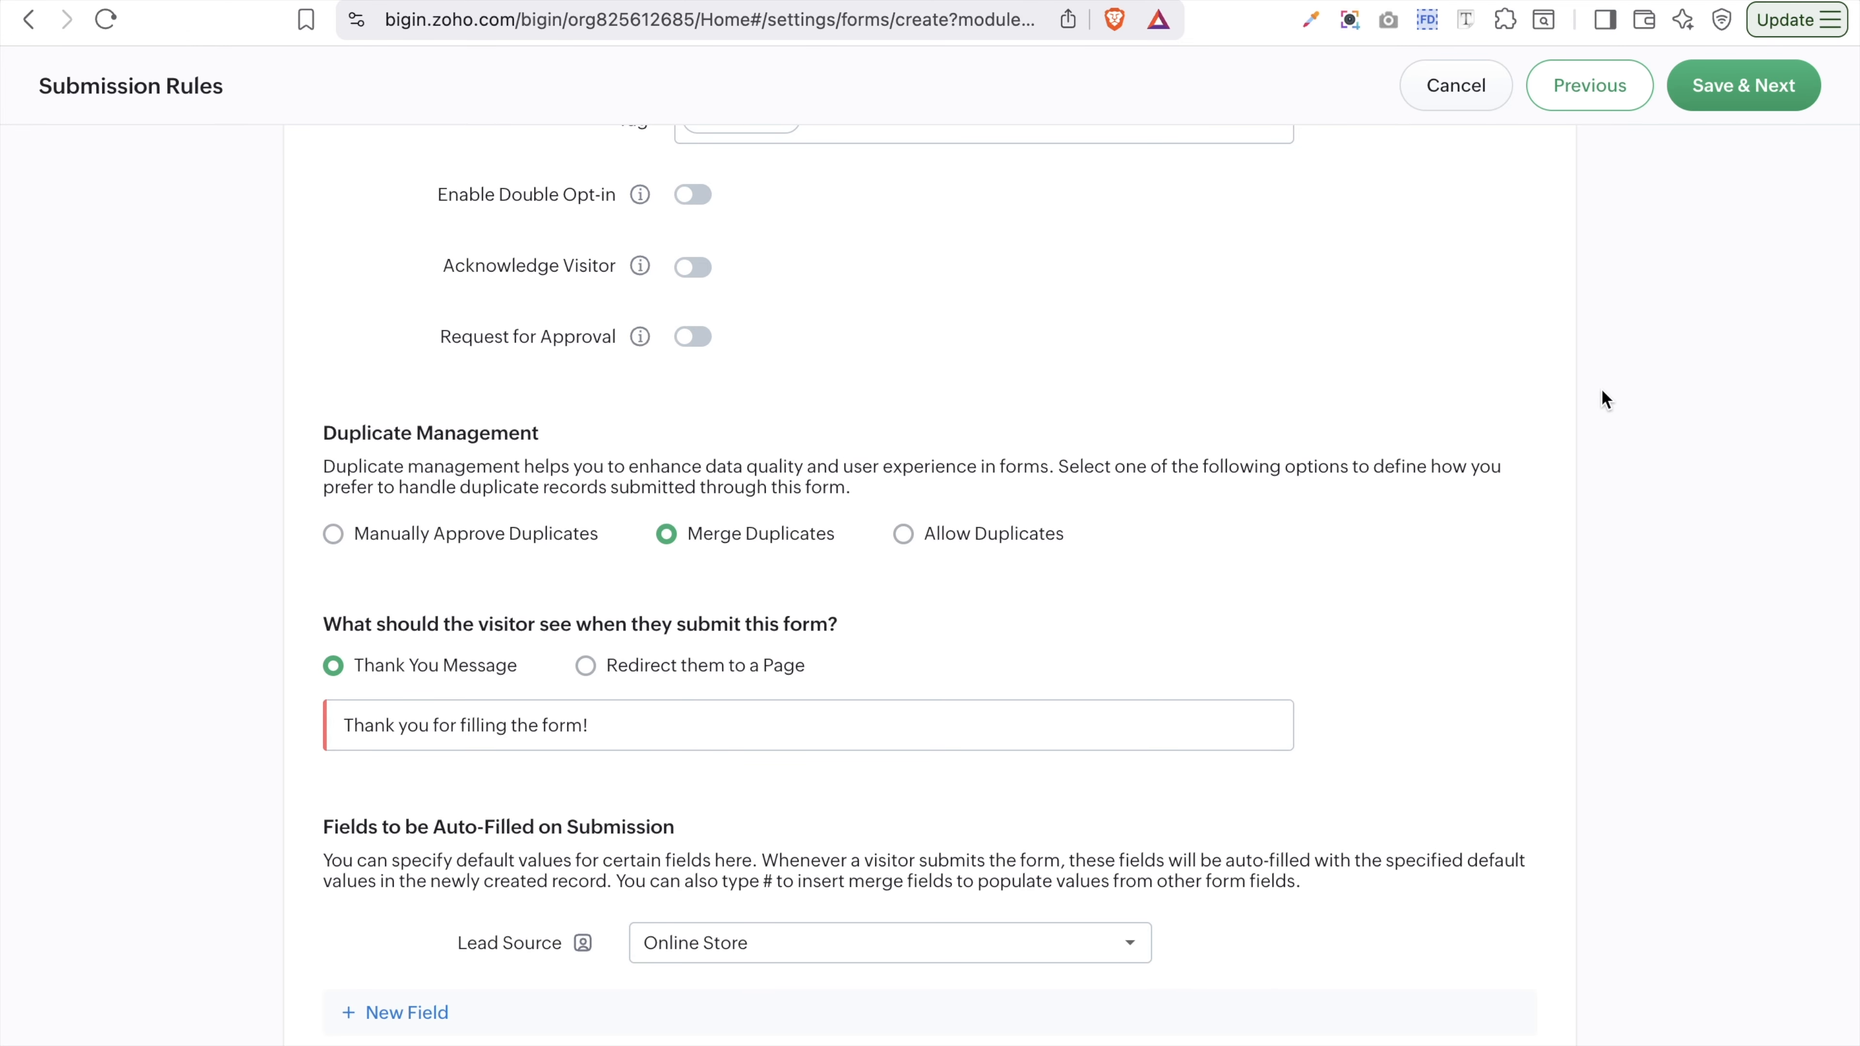
- Save the submission rules and copy the published form's share link
{"action": "scroll", "coordinate": [1598, 370], "scroll_direction": "up", "scroll_amount": 5}
{"action": "left_click", "coordinate": [1787, 80]}
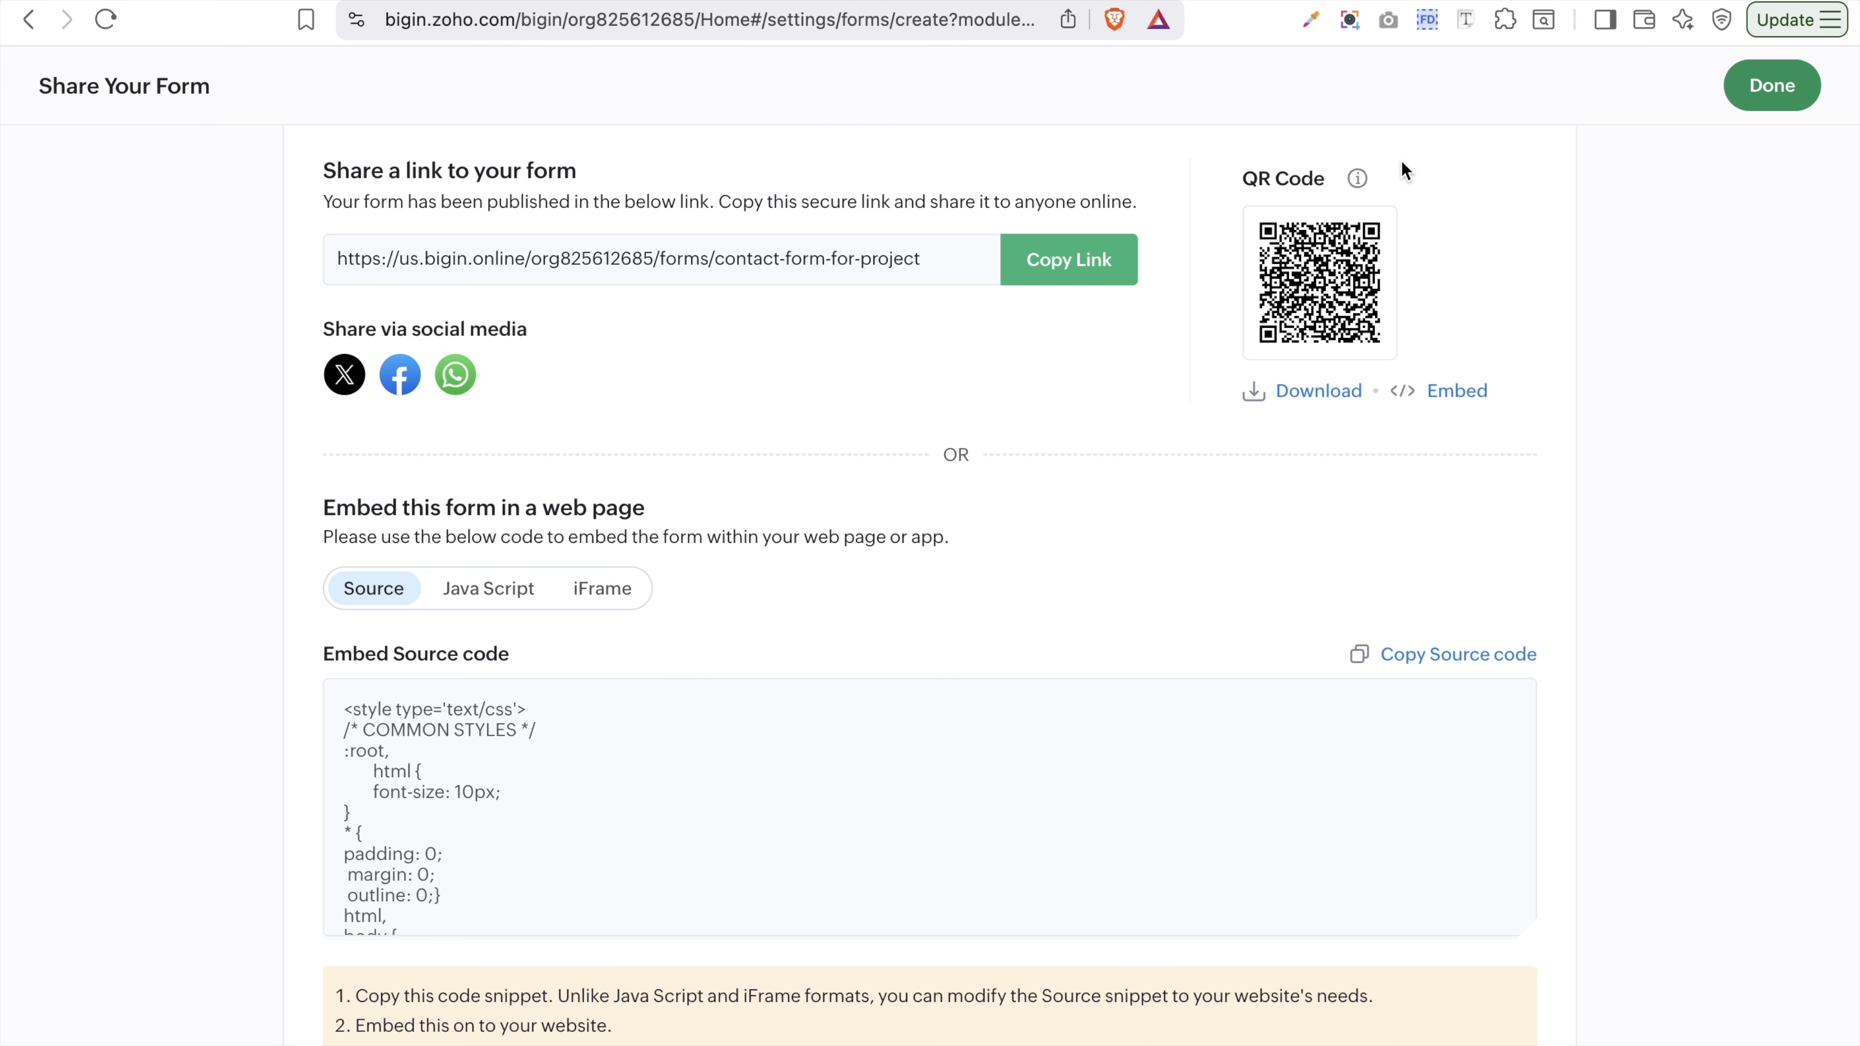
{"action": "left_click", "coordinate": [1052, 268]}
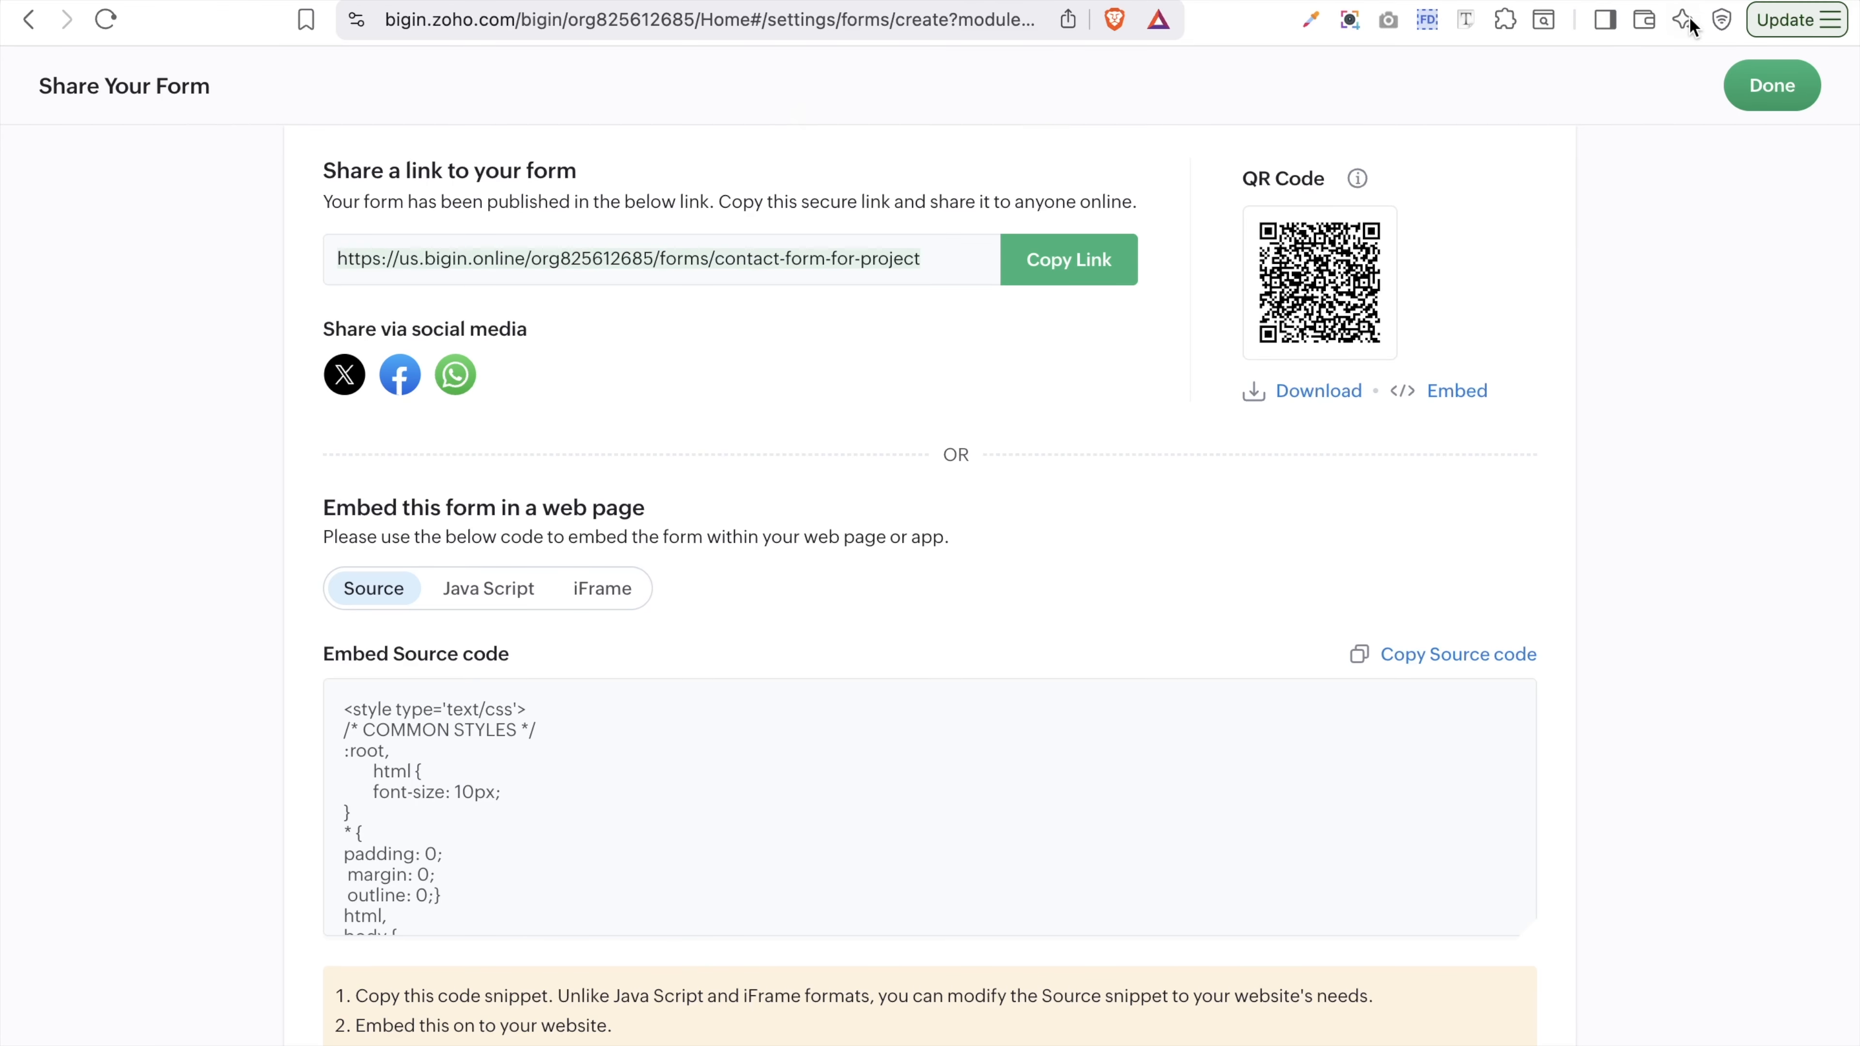
- Open the copied form link in a new browser tab, review the published Contact Form through to its end, and close the tab
{"action": "key", "text": "super+t"}
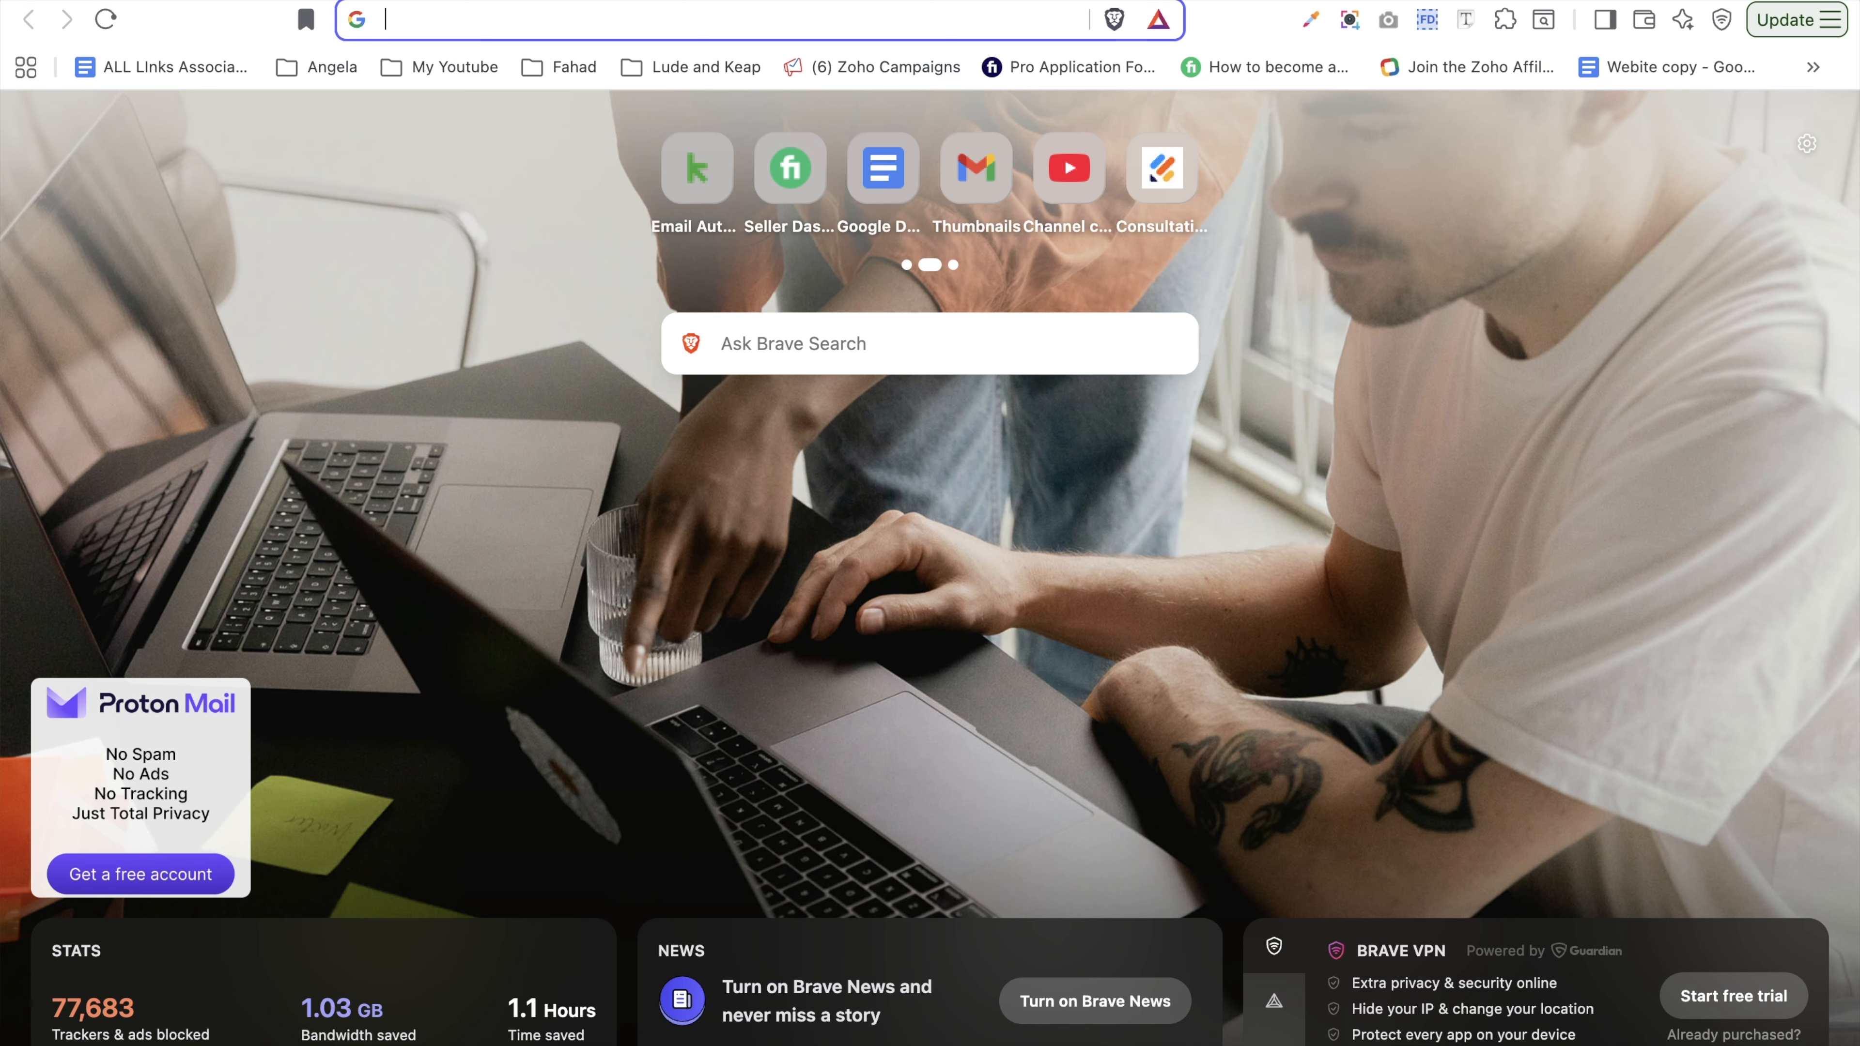
{"action": "key", "text": "super+v"}
{"action": "key", "text": "Return"}
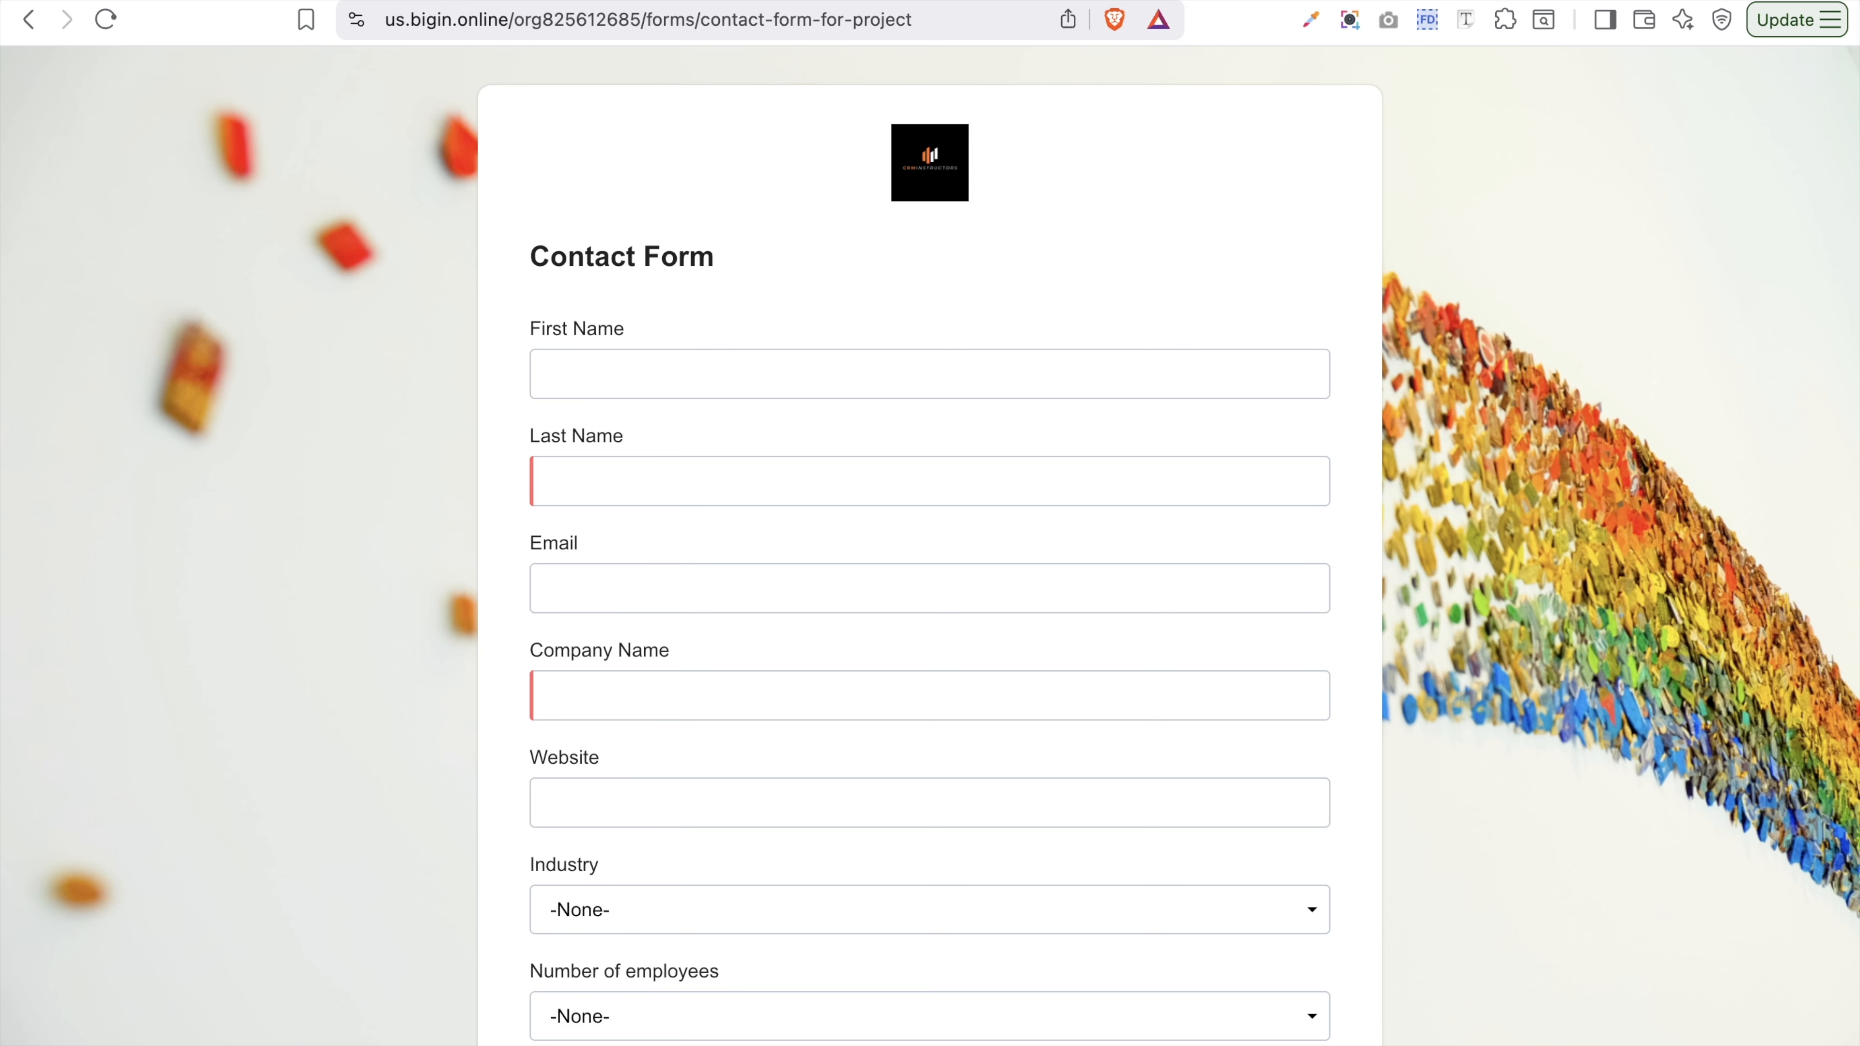
{"action": "scroll", "coordinate": [1618, 608], "scroll_direction": "down", "scroll_amount": 15}
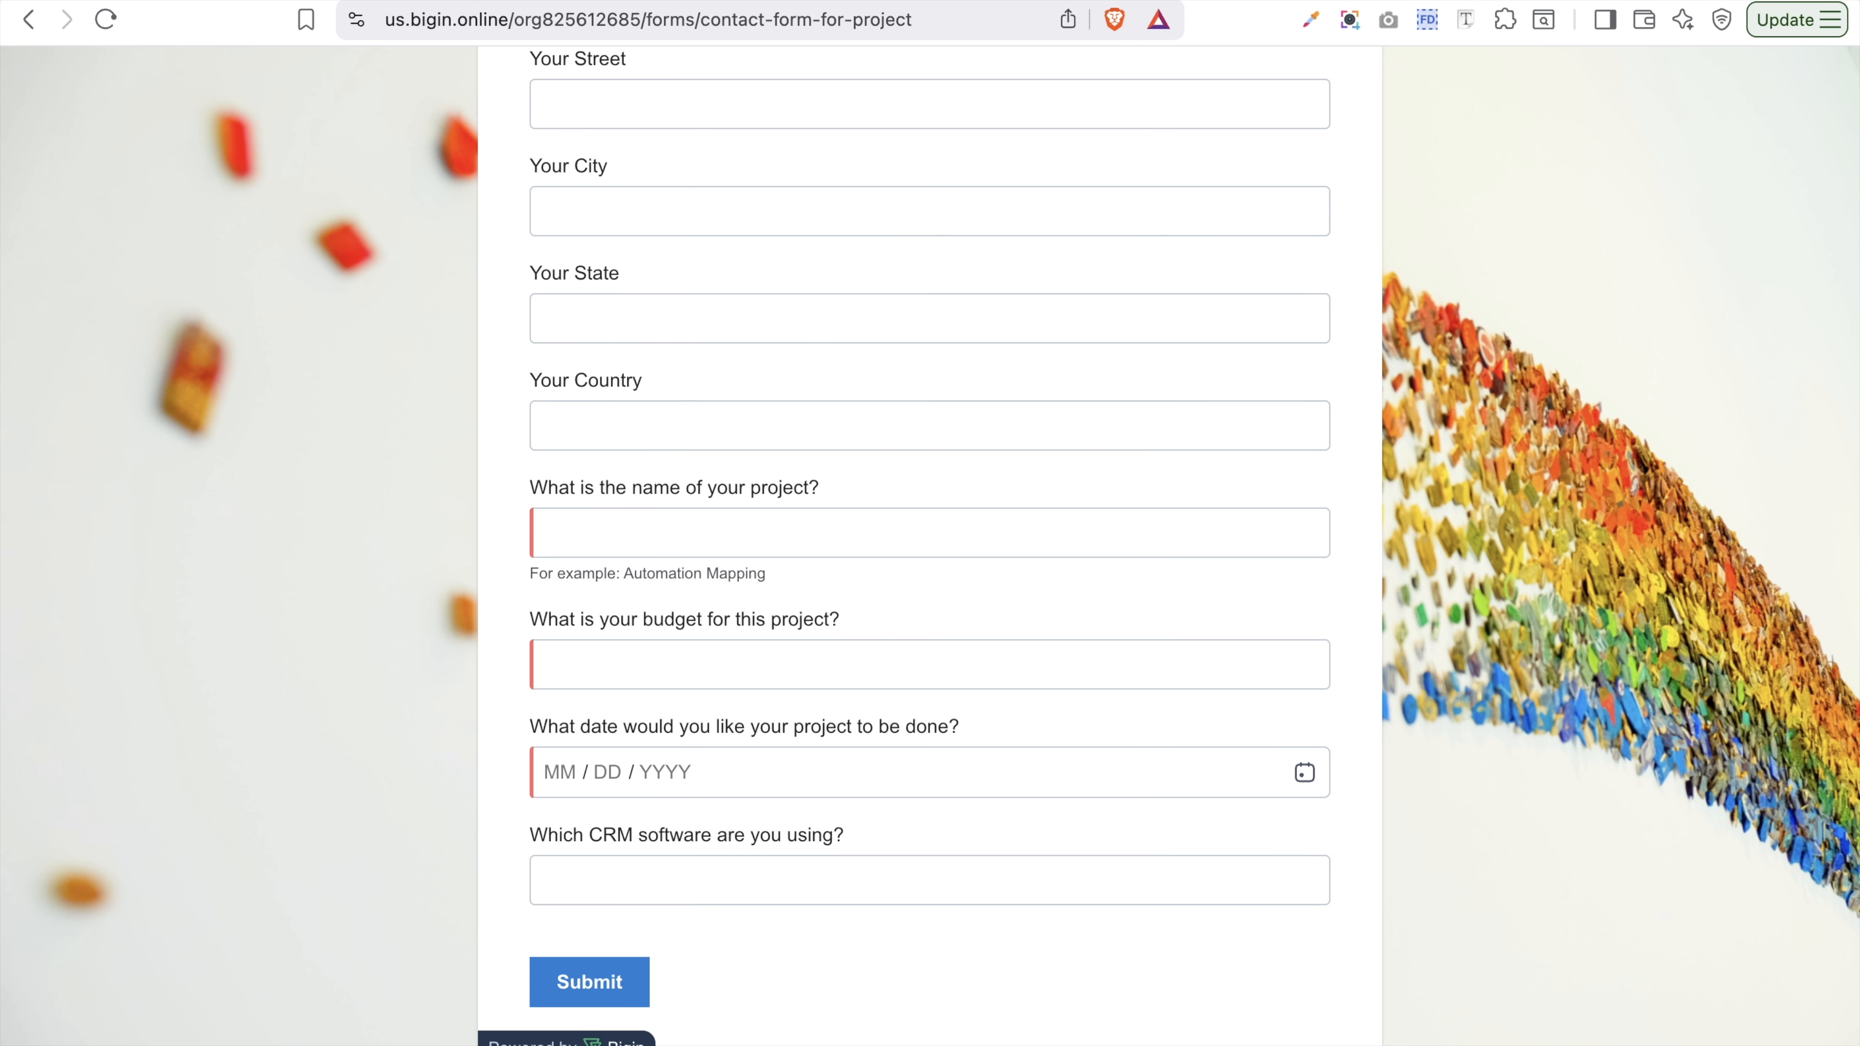
{"action": "key", "text": "super+w"}
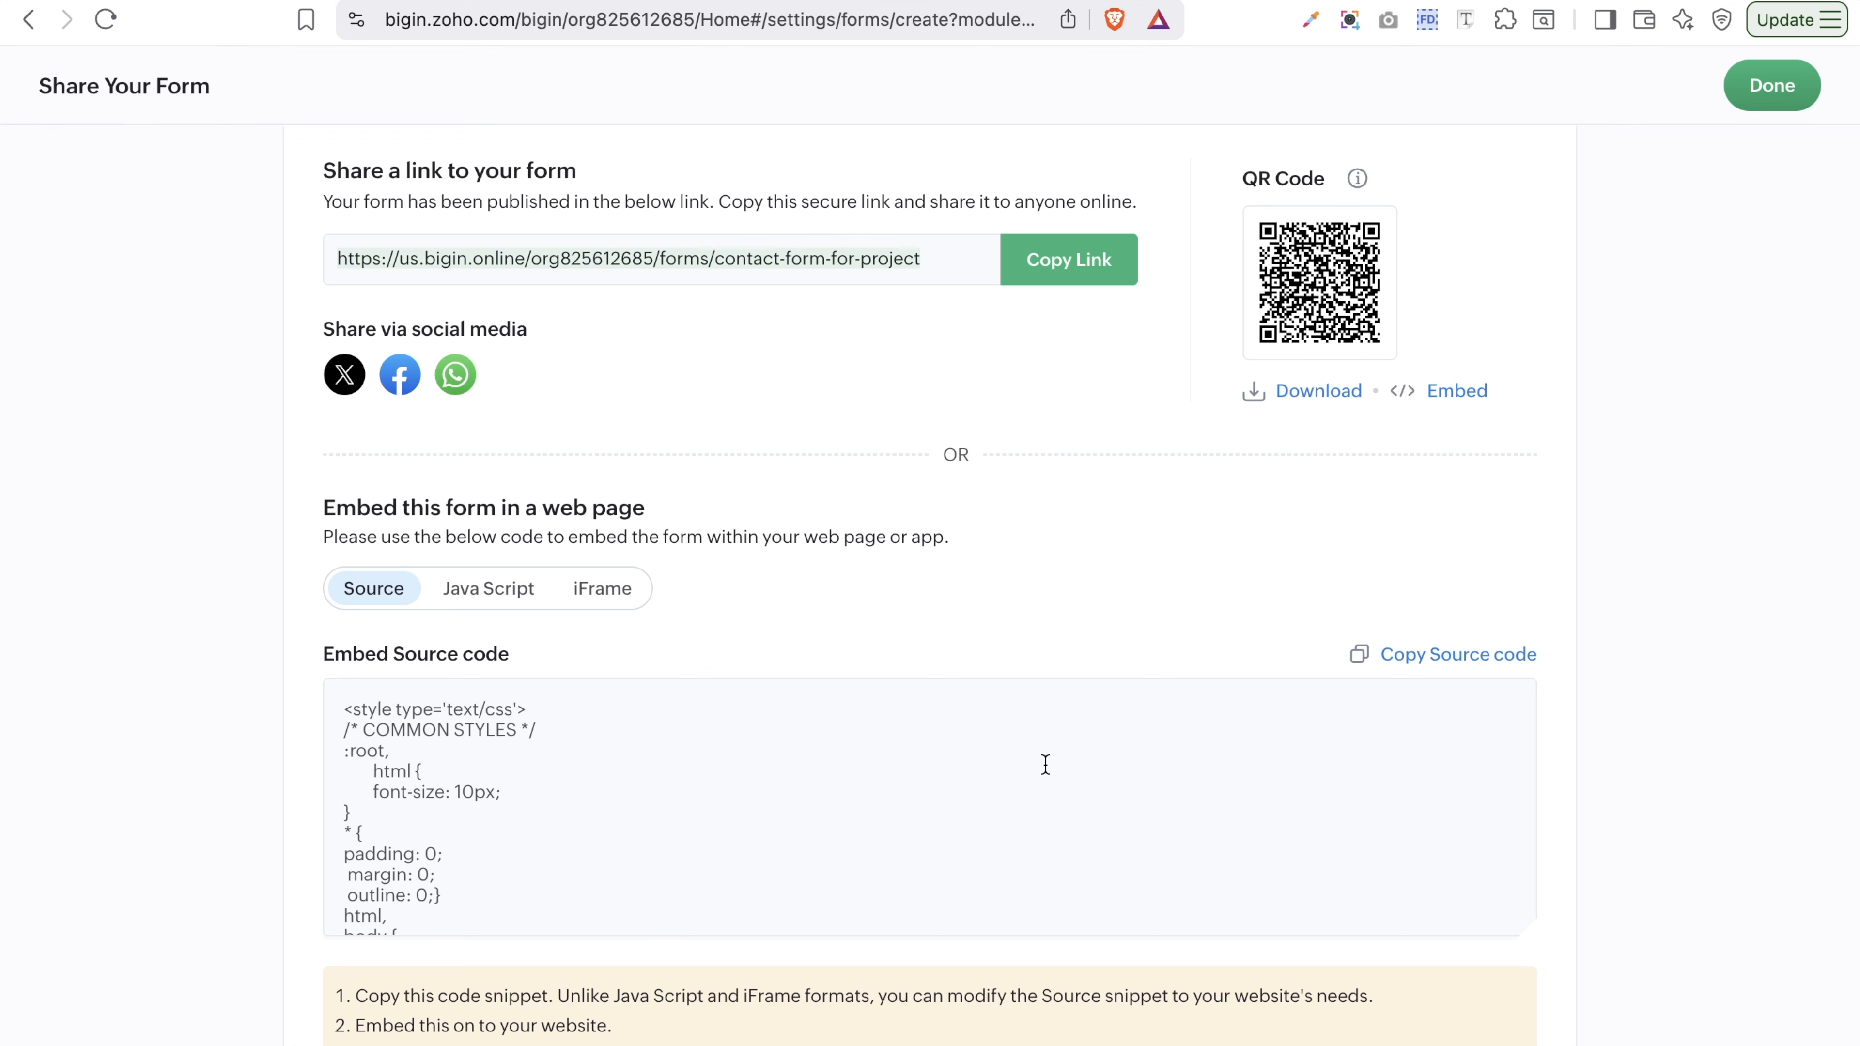
- Look over the form's embed source code and finish the form setup to return to the forms list
{"action": "scroll", "coordinate": [1046, 764], "scroll_direction": "down", "scroll_amount": 5}
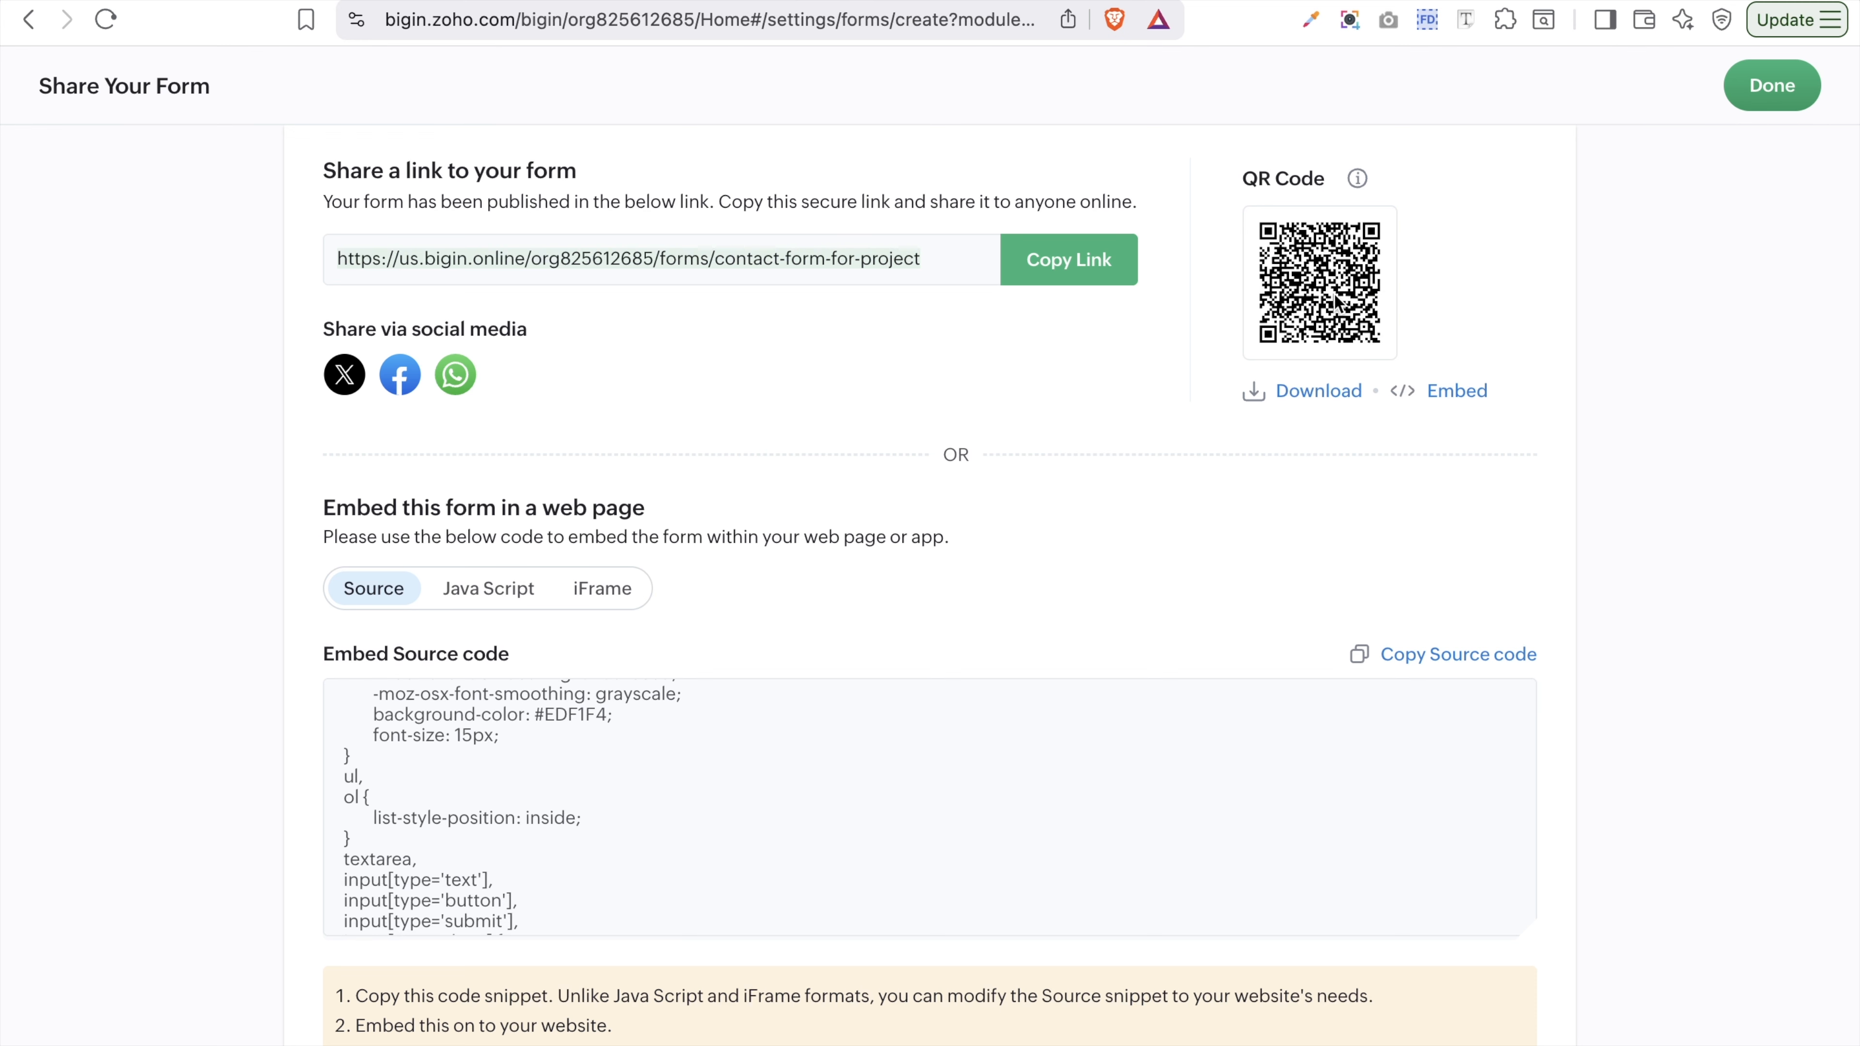
{"action": "left_click", "coordinate": [1775, 82]}
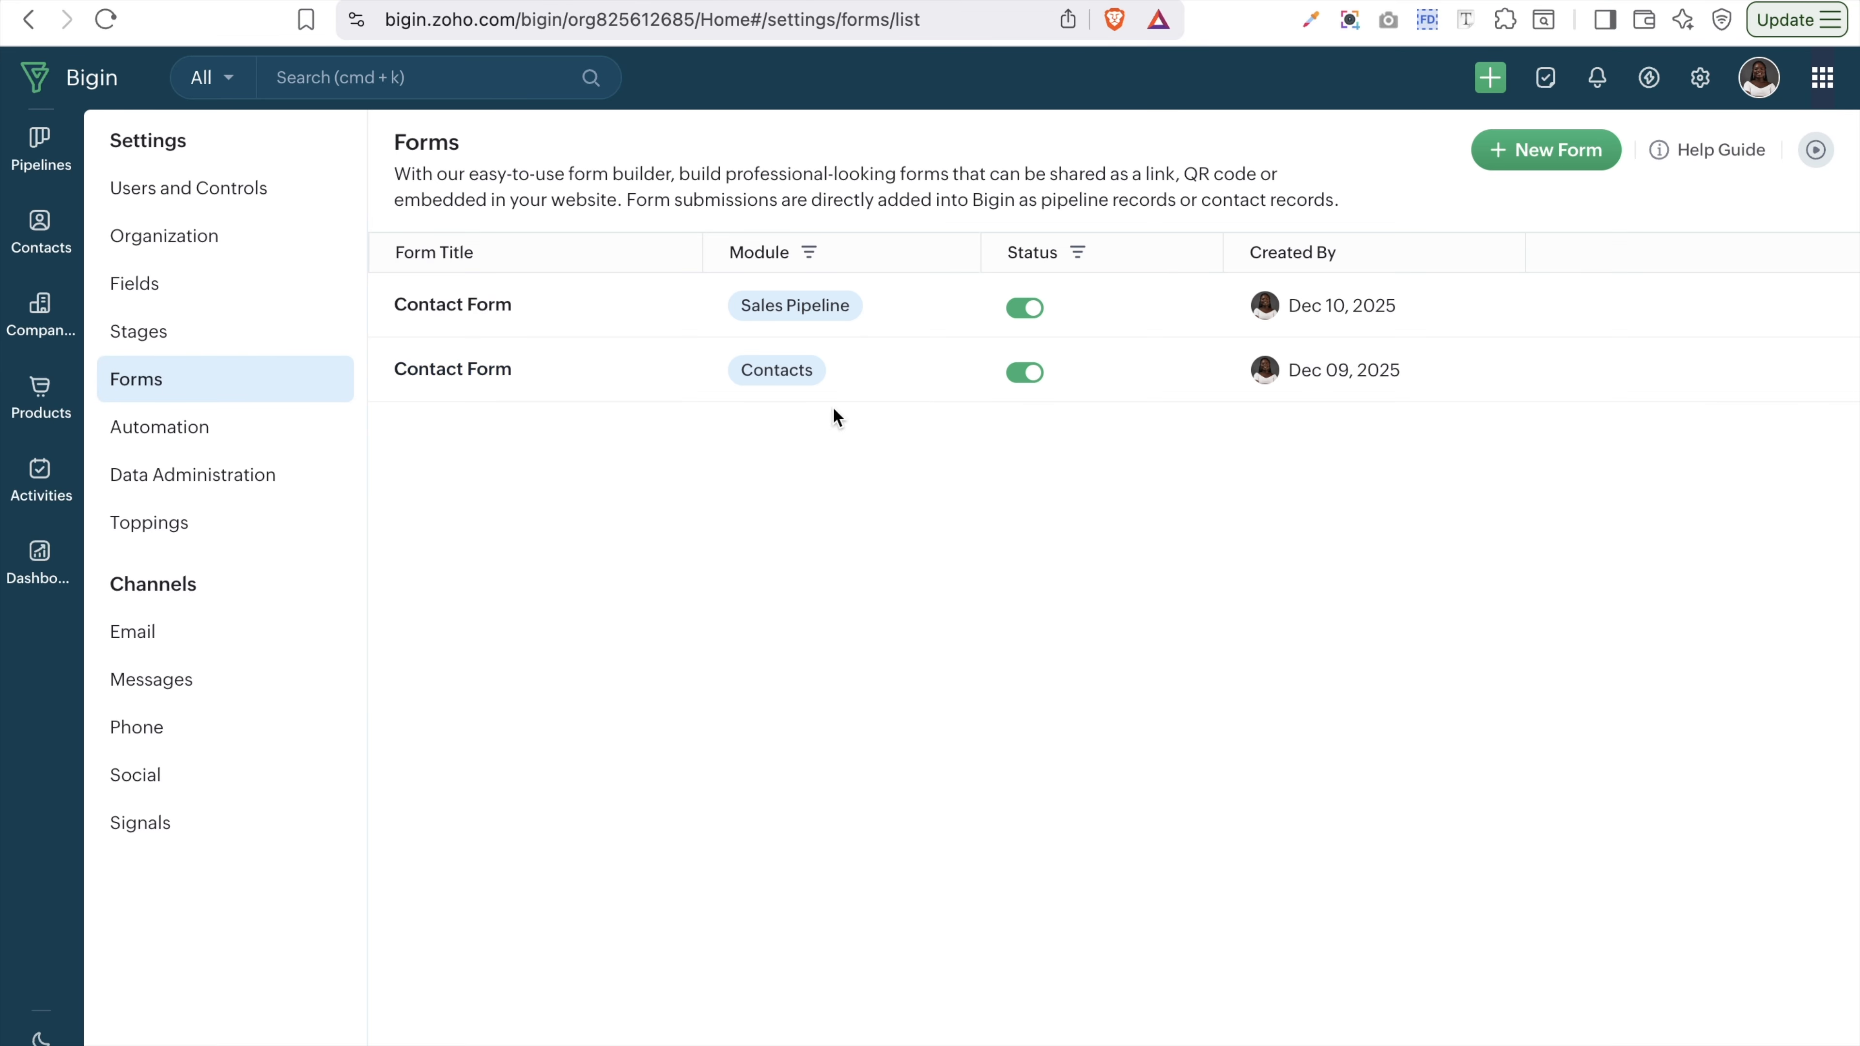
- Reopen the Sales Pipeline Contact Form, turn off Show Bigin Branding, and save the form with its existing submission rules
{"action": "left_click", "coordinate": [466, 313]}
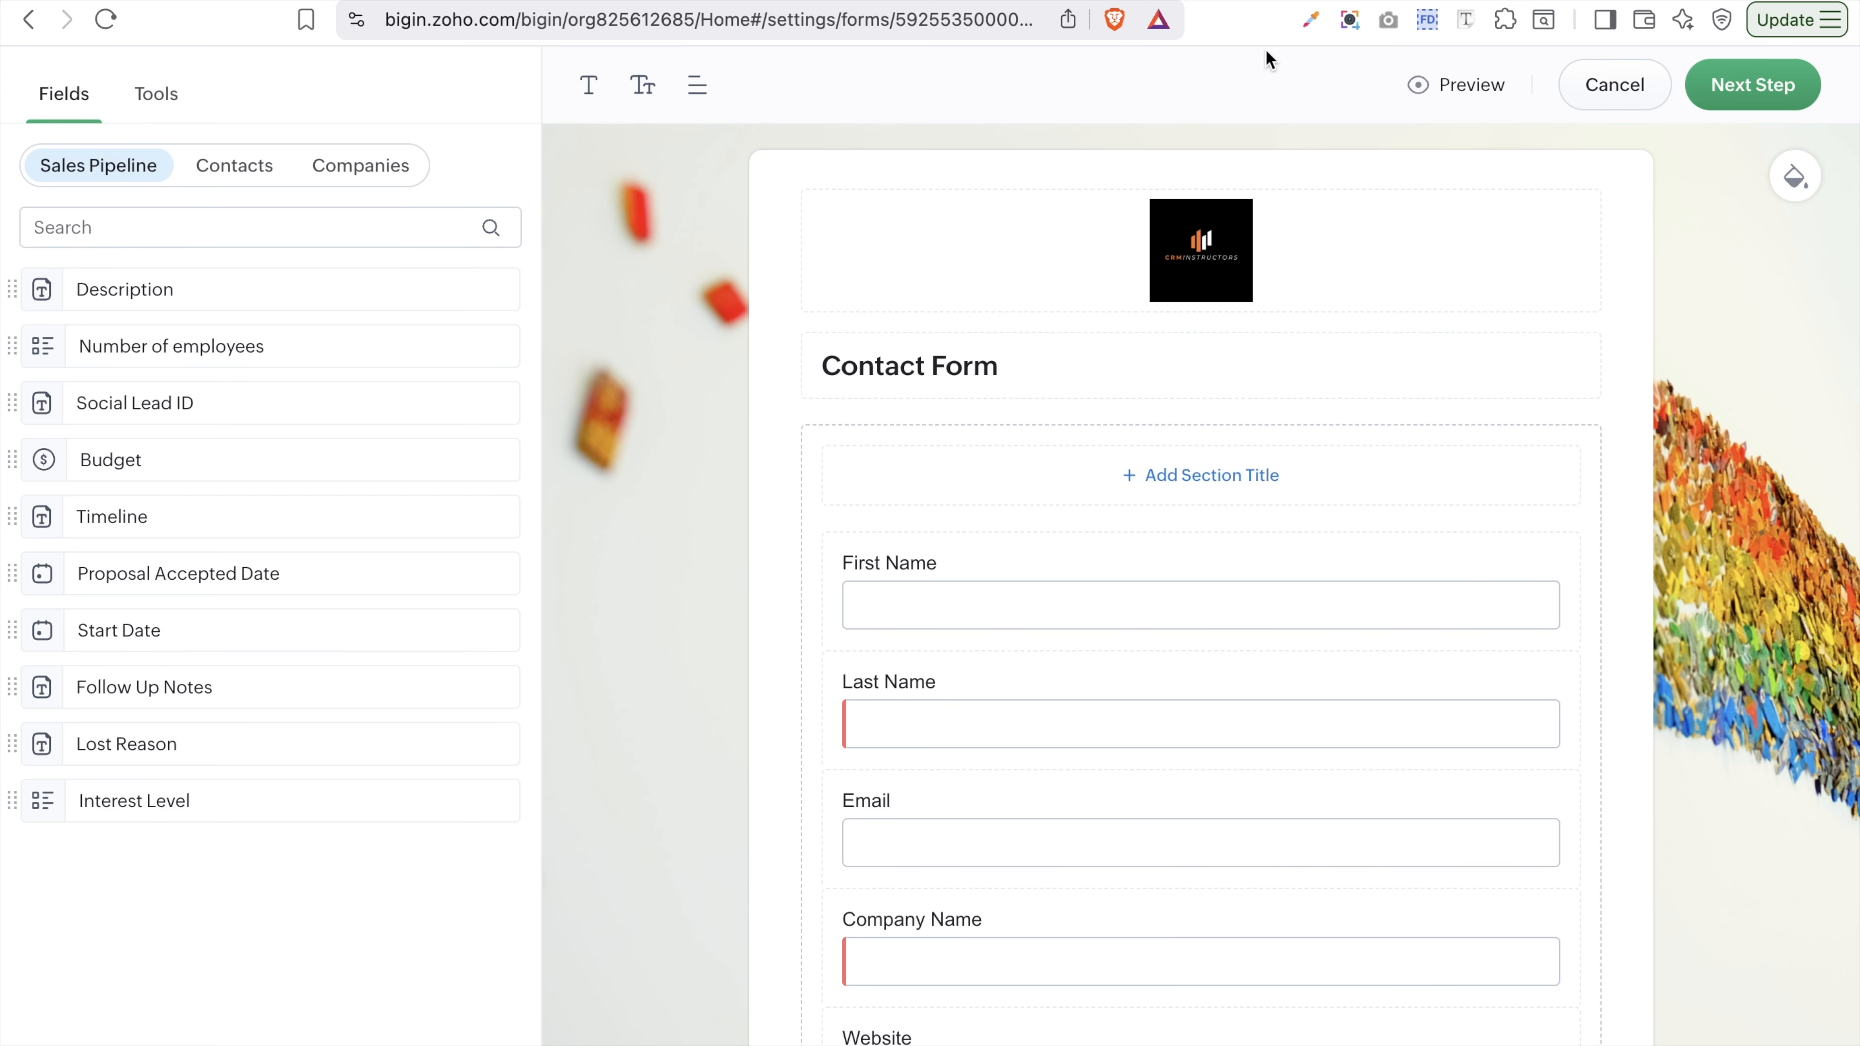
{"action": "scroll", "coordinate": [1258, 694], "scroll_direction": "down", "scroll_amount": 10}
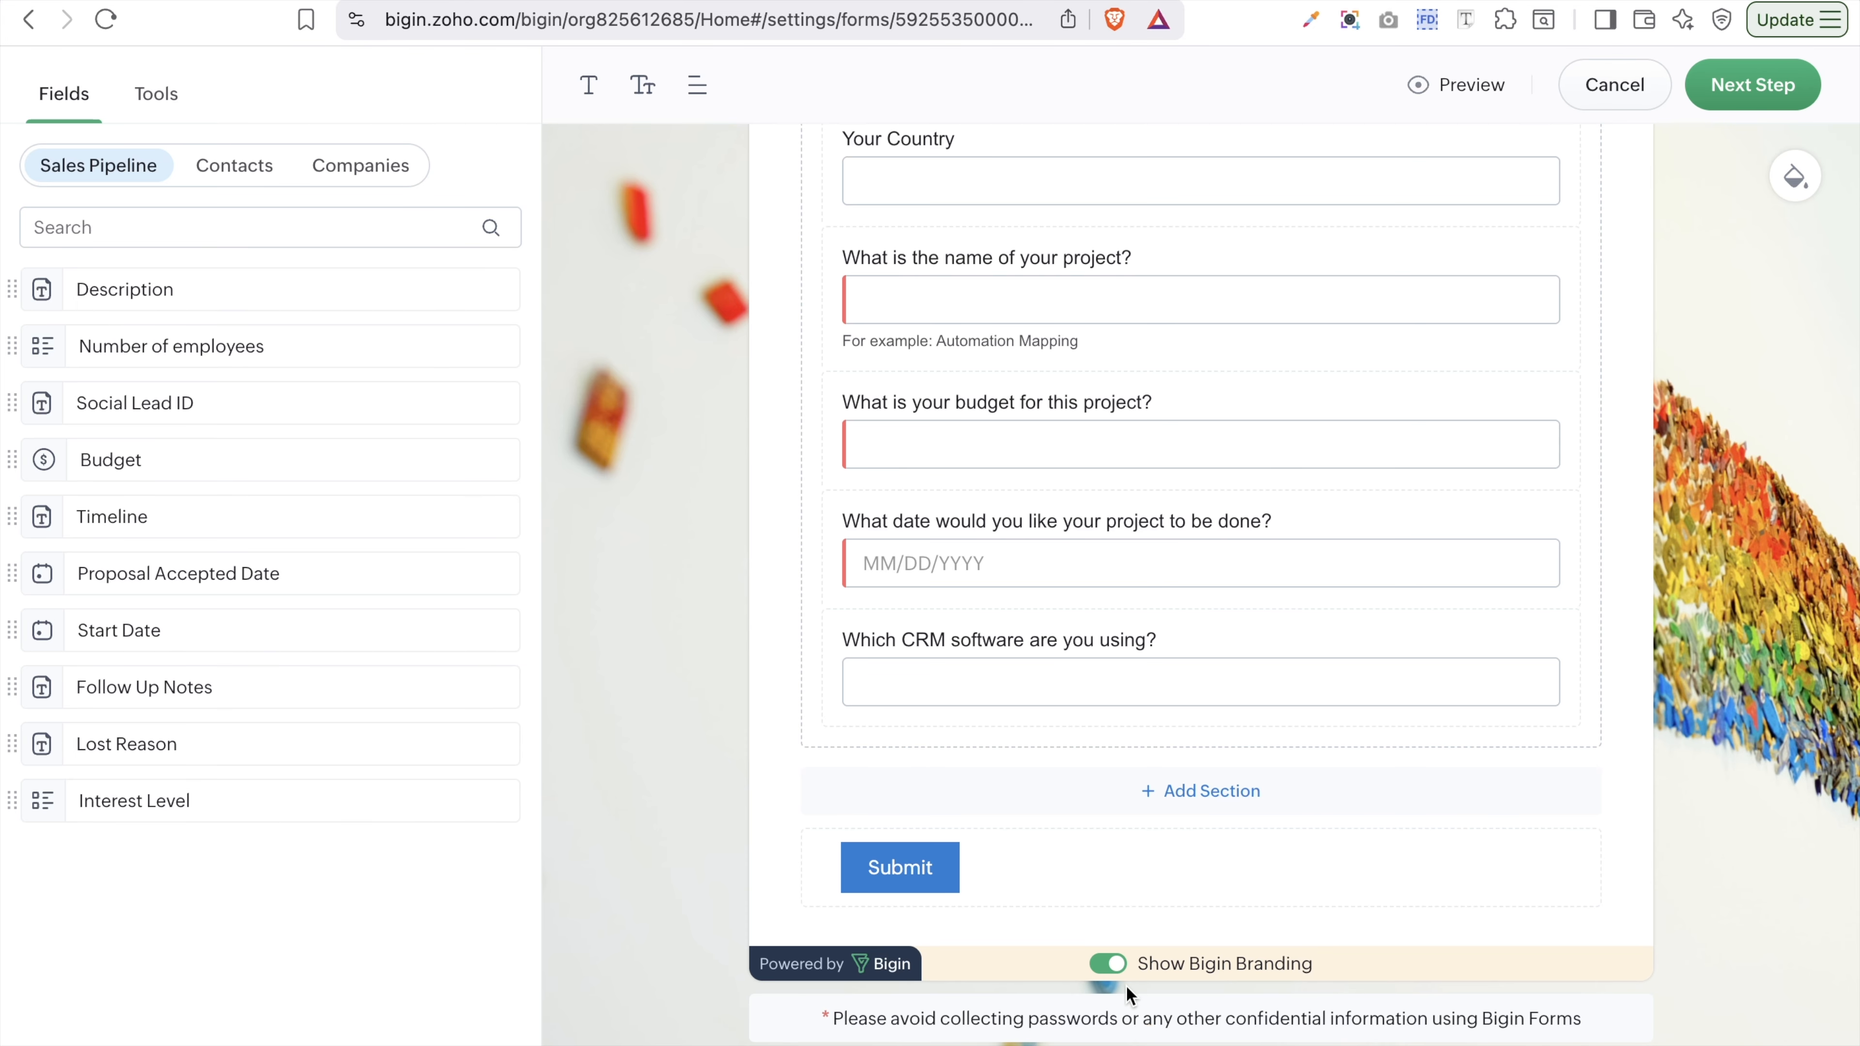
{"action": "left_click", "coordinate": [1106, 967]}
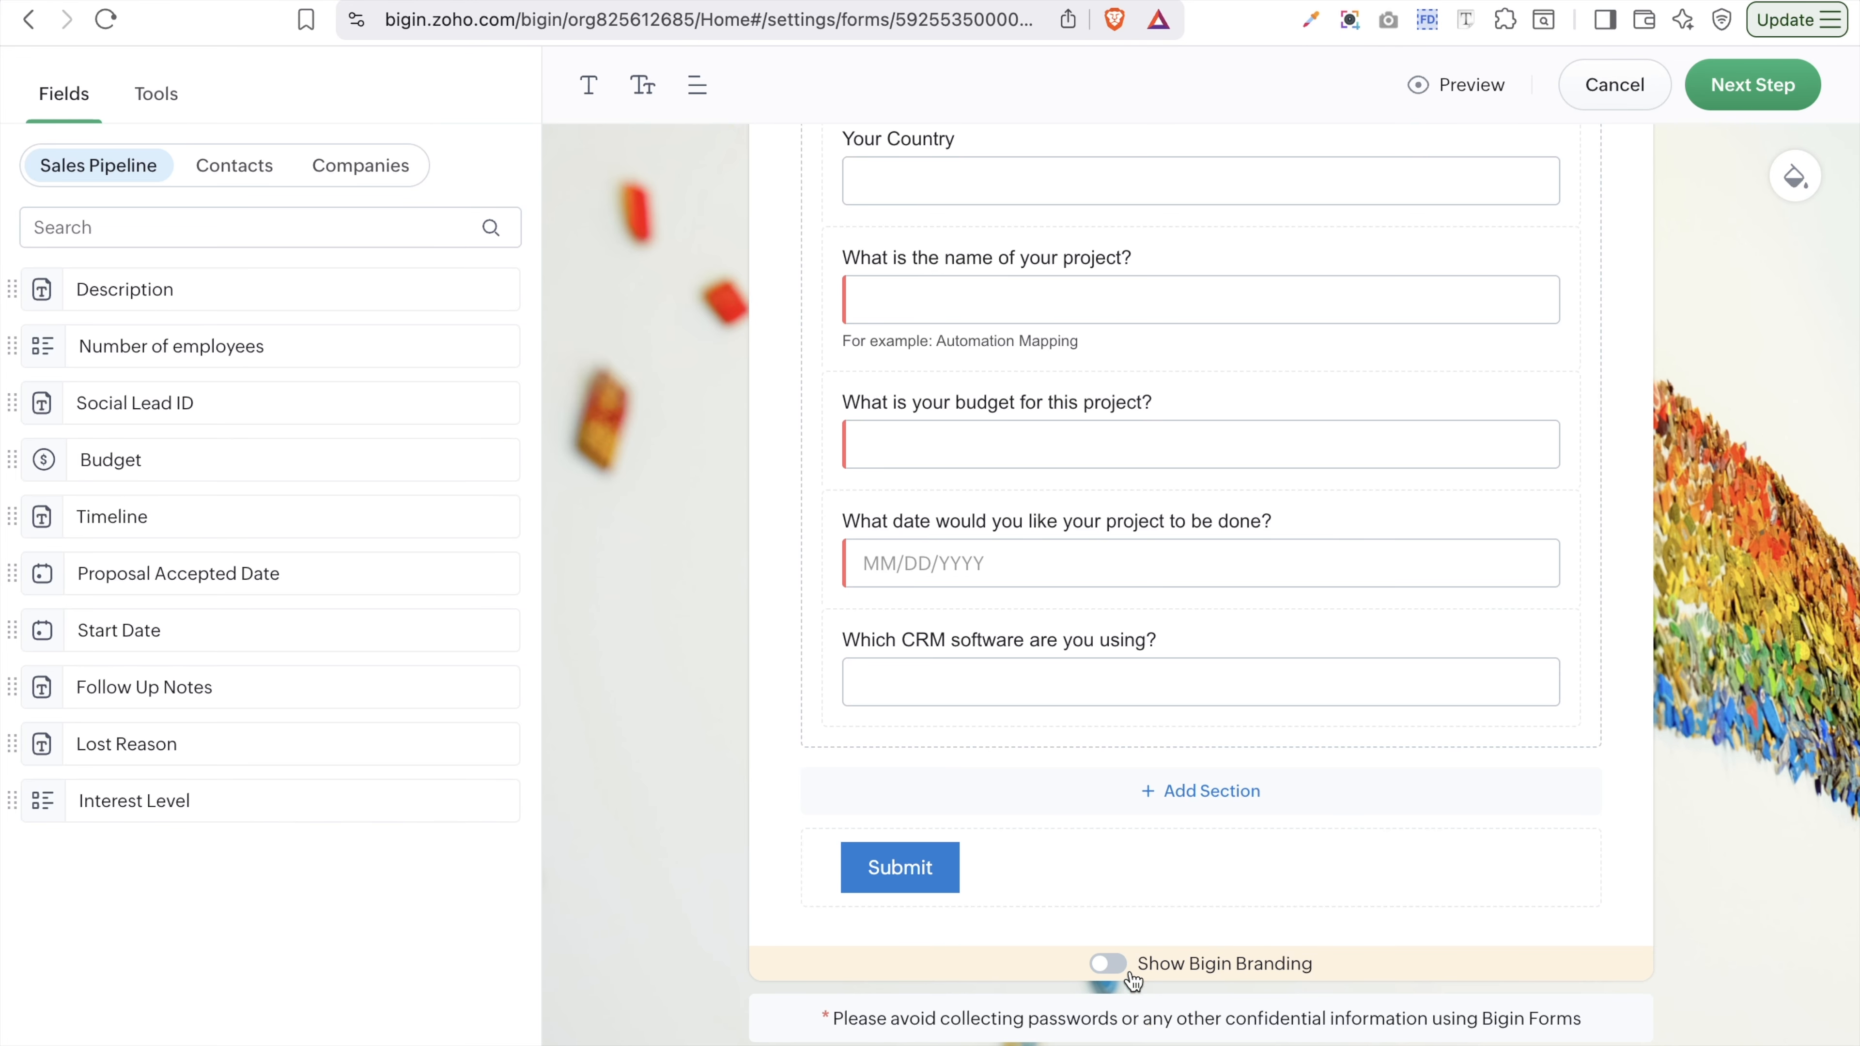
{"action": "left_click", "coordinate": [1757, 84]}
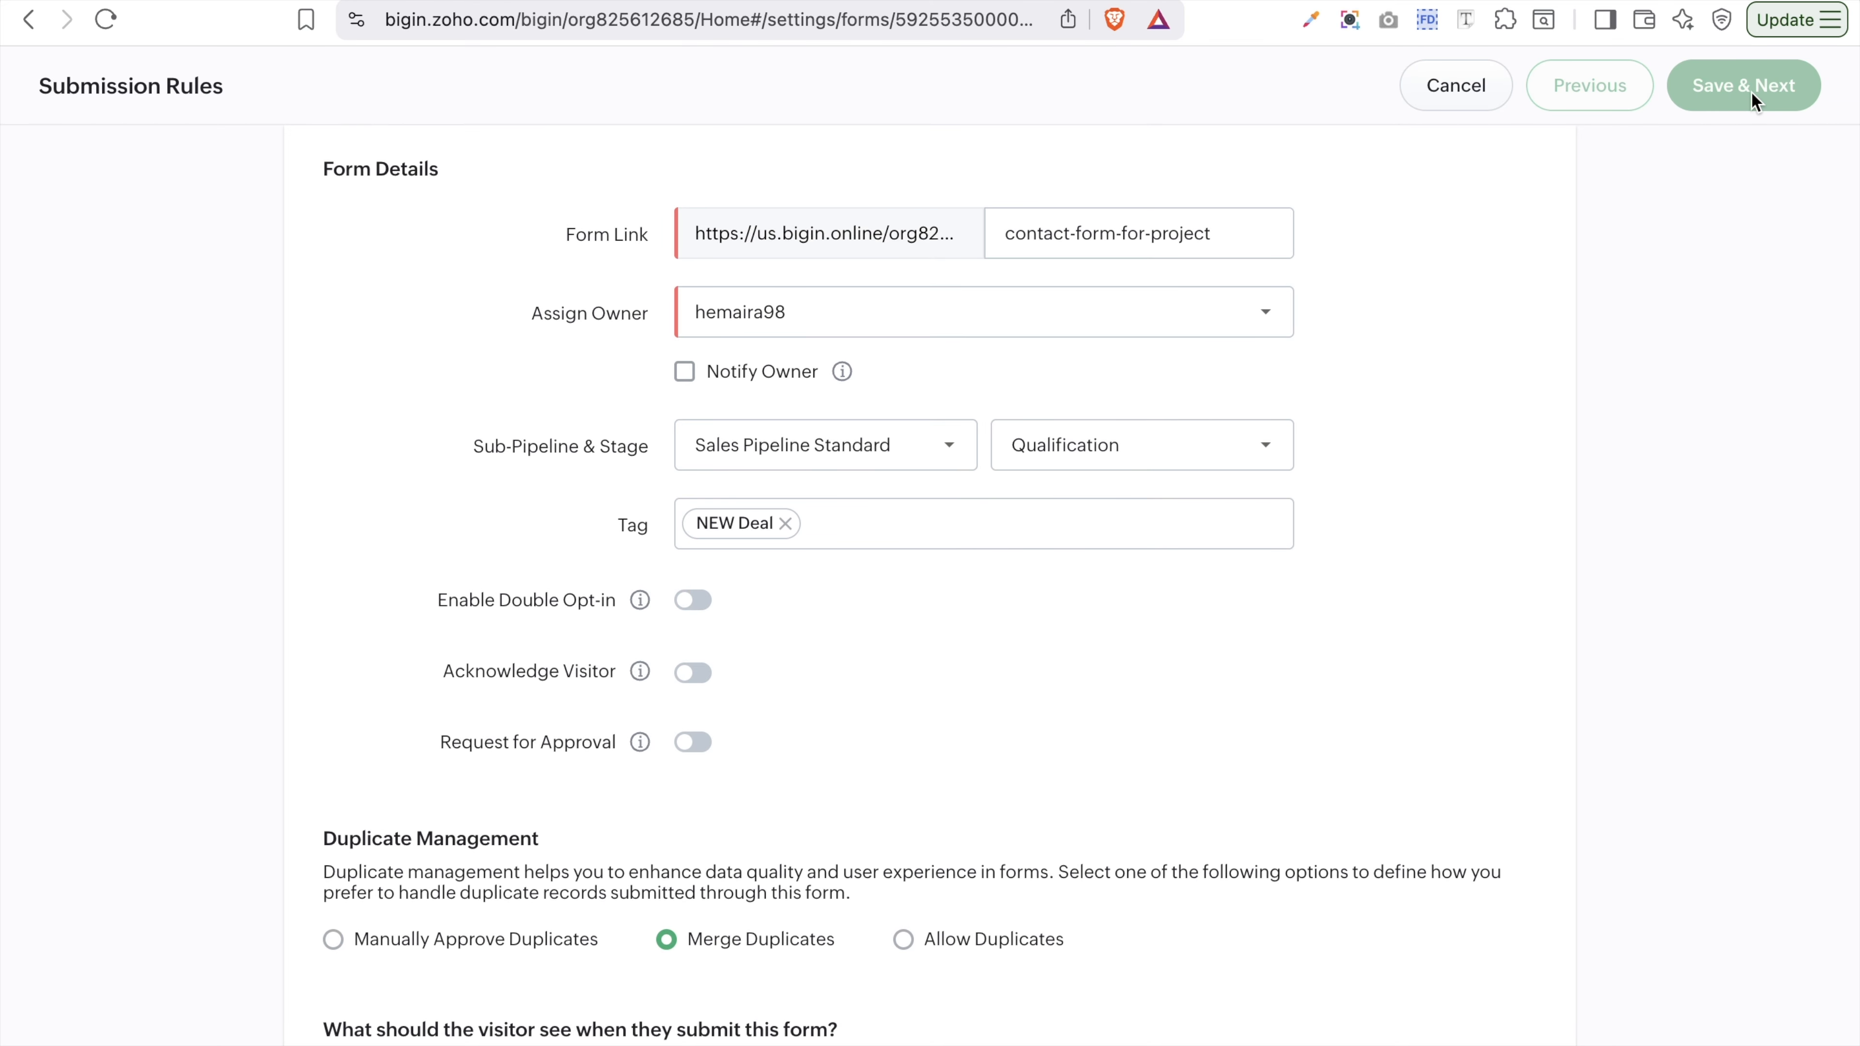
{"action": "left_click", "coordinate": [1752, 96]}
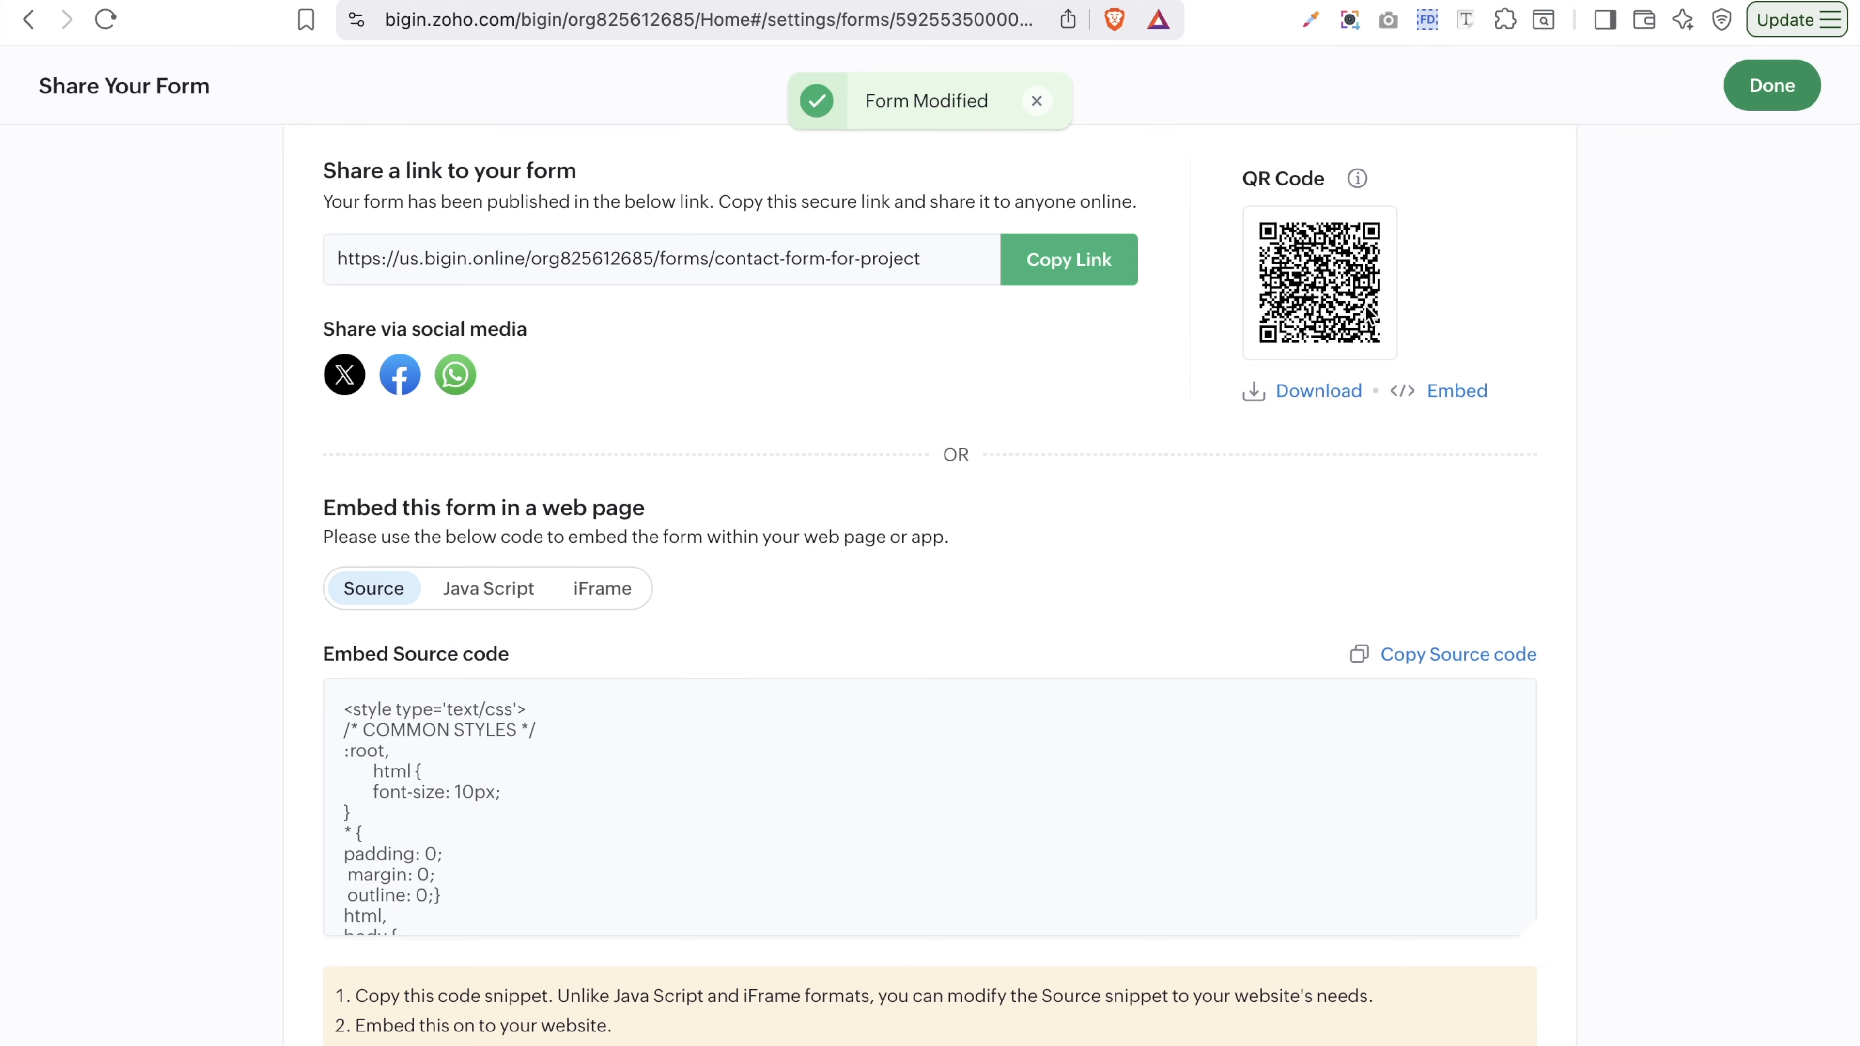
- Review the modified form's sharing and embed options, and close out the form editing
{"action": "scroll", "coordinate": [796, 698], "scroll_direction": "down", "scroll_amount": 3}
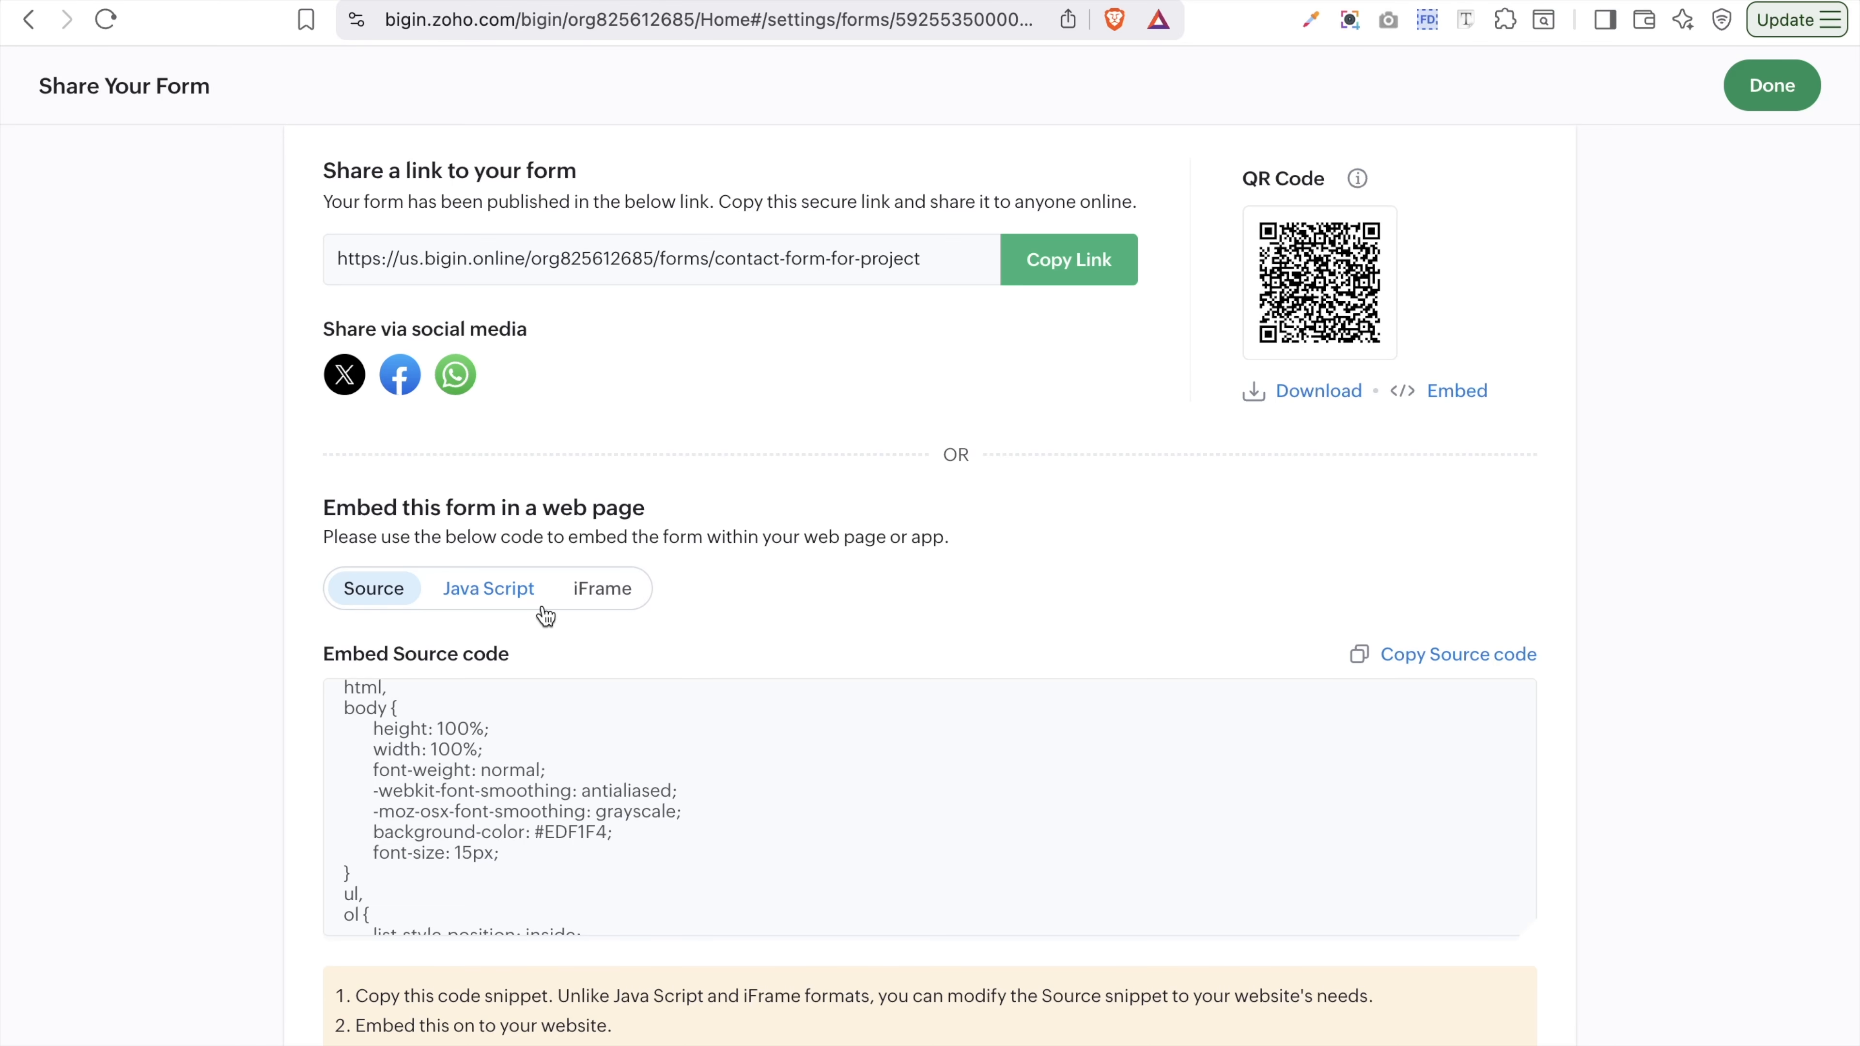
{"action": "scroll", "coordinate": [545, 616], "scroll_direction": "down", "scroll_amount": 1}
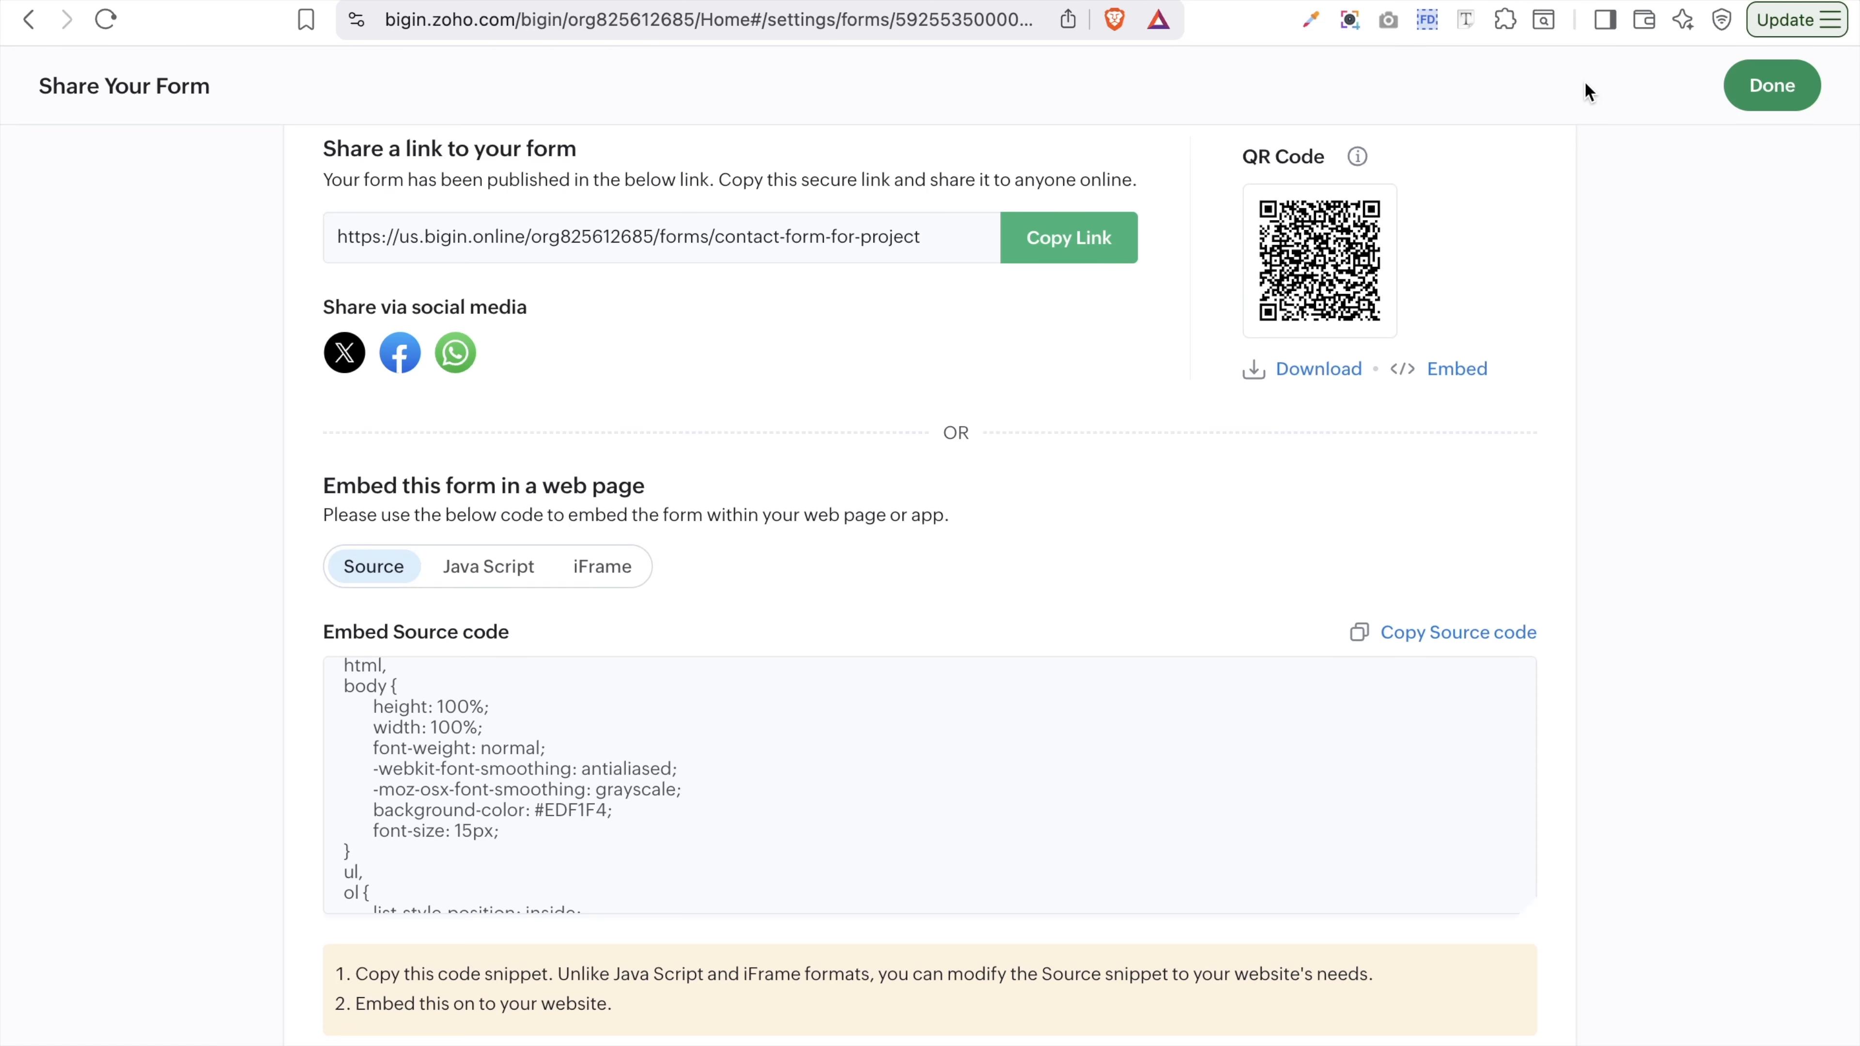
{"action": "left_click", "coordinate": [1799, 103]}
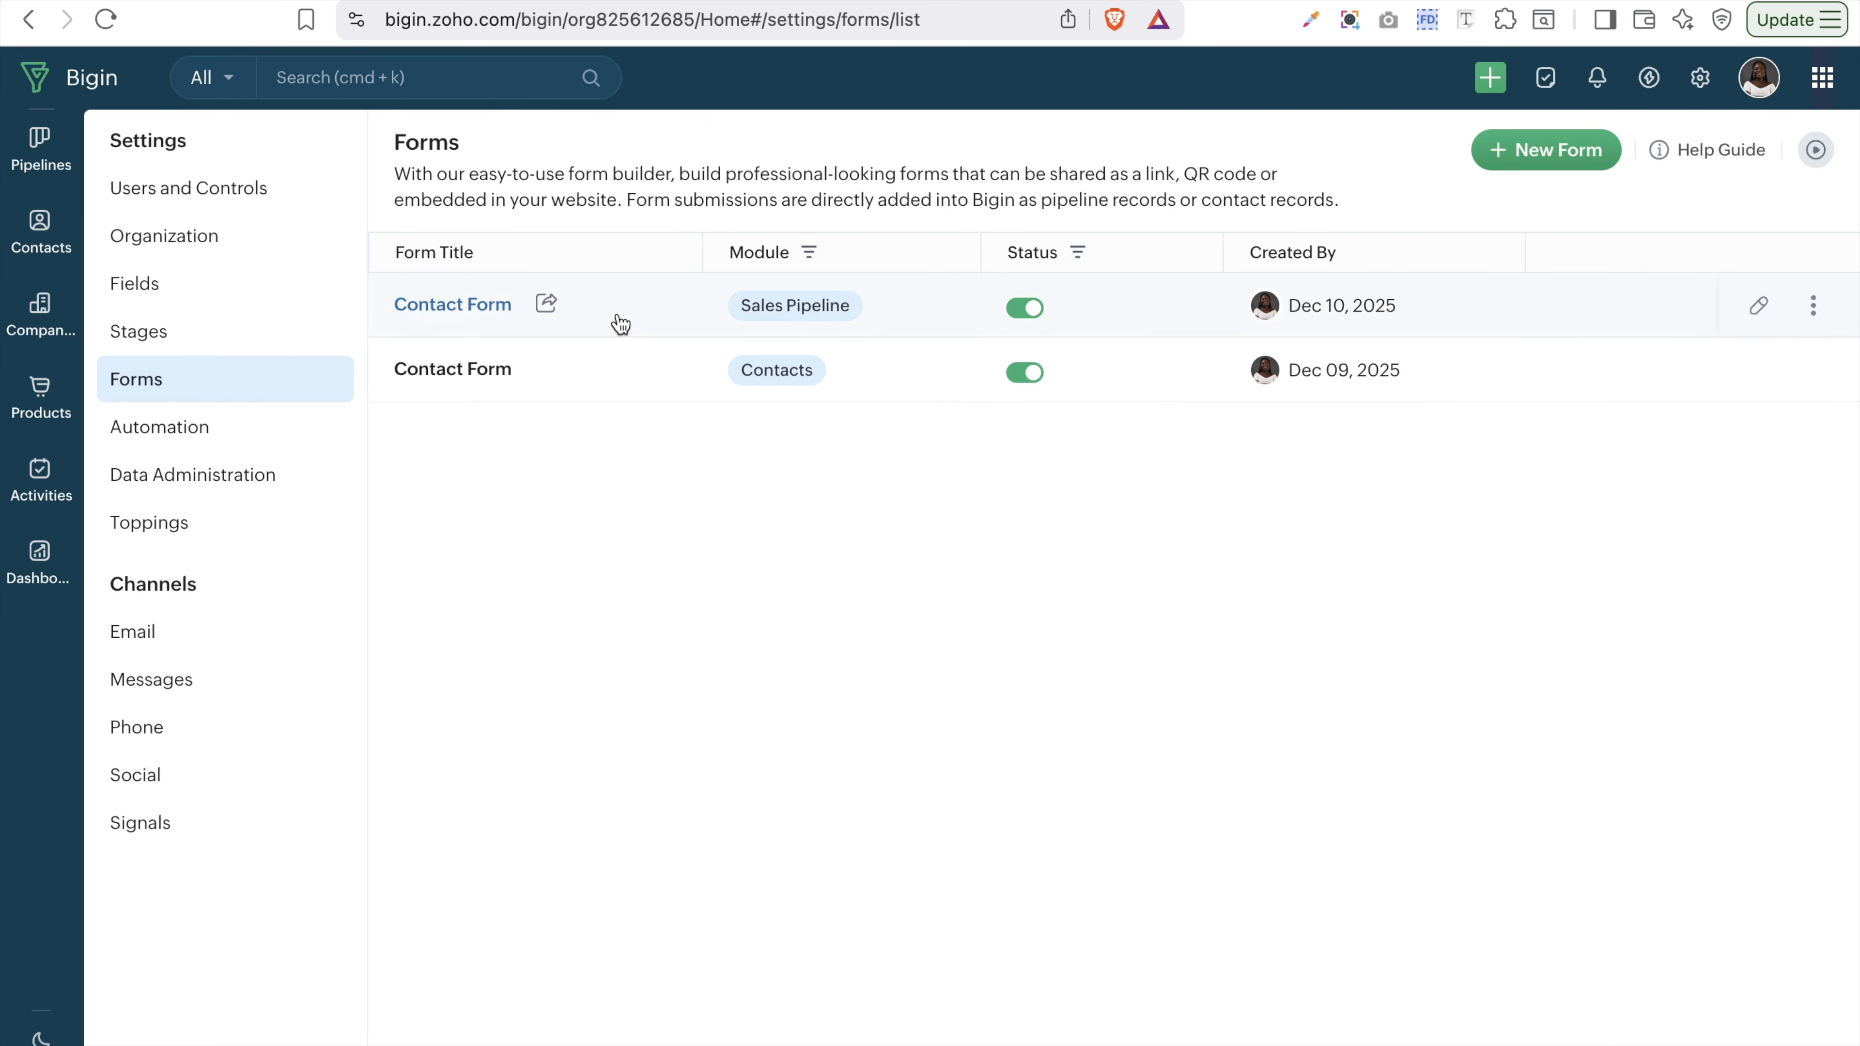
- From the forms list, examine the Sales Pipeline Contact Form's sharing details and its additional actions, leaving the form as is
{"action": "left_click", "coordinate": [549, 312]}
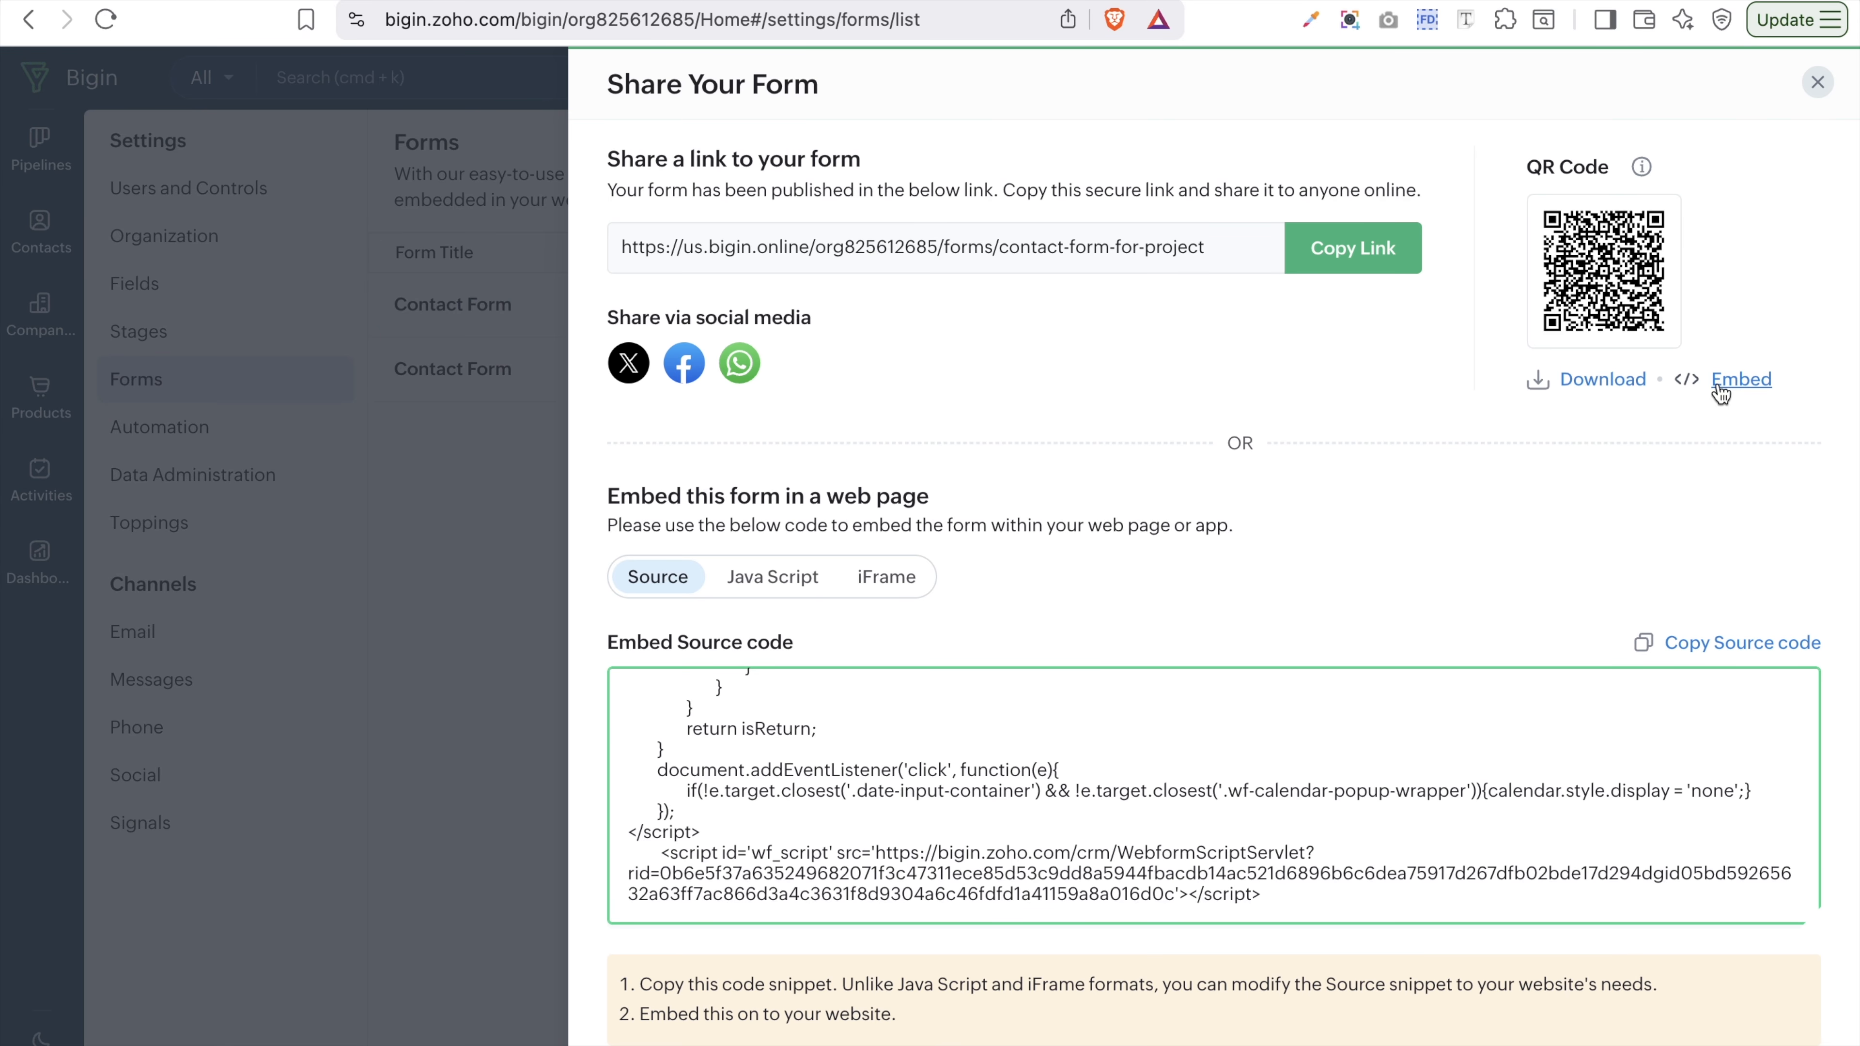
{"action": "scroll", "coordinate": [1706, 370], "scroll_direction": "down", "scroll_amount": 1}
{"action": "left_click", "coordinate": [1819, 77]}
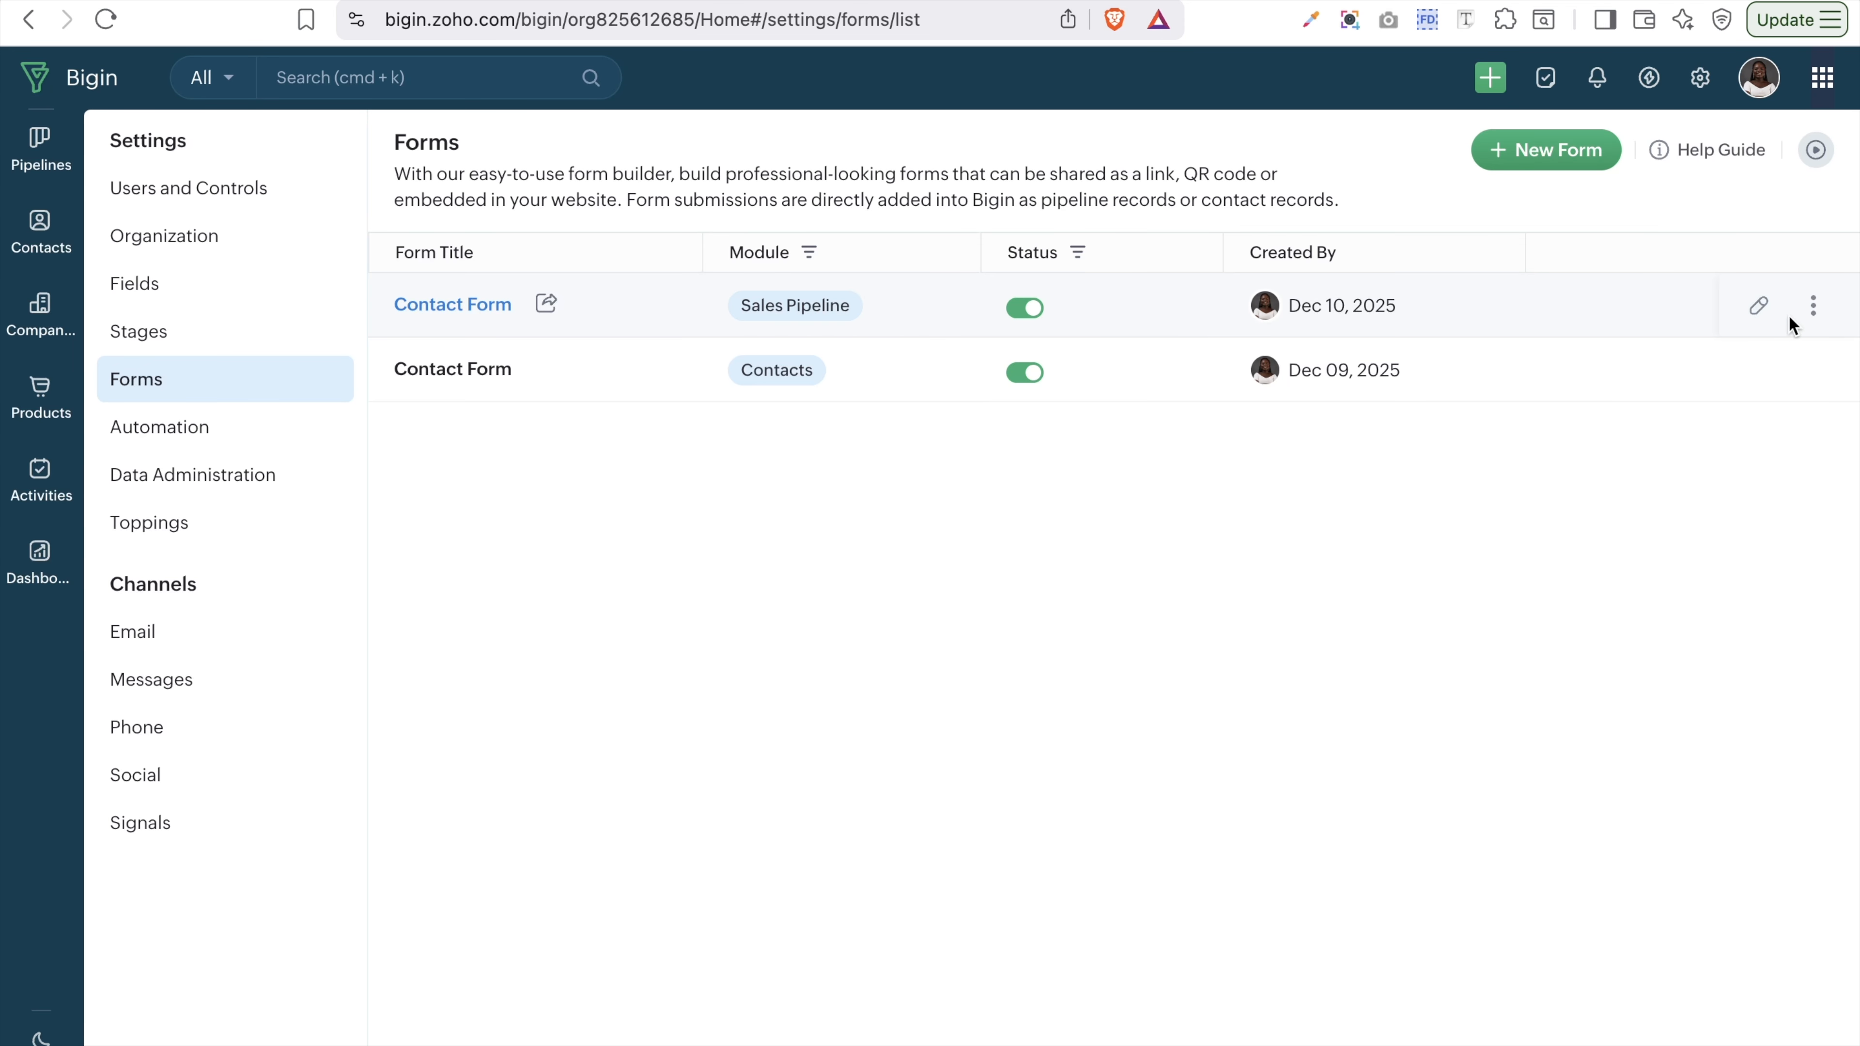
{"action": "left_click", "coordinate": [1814, 307]}
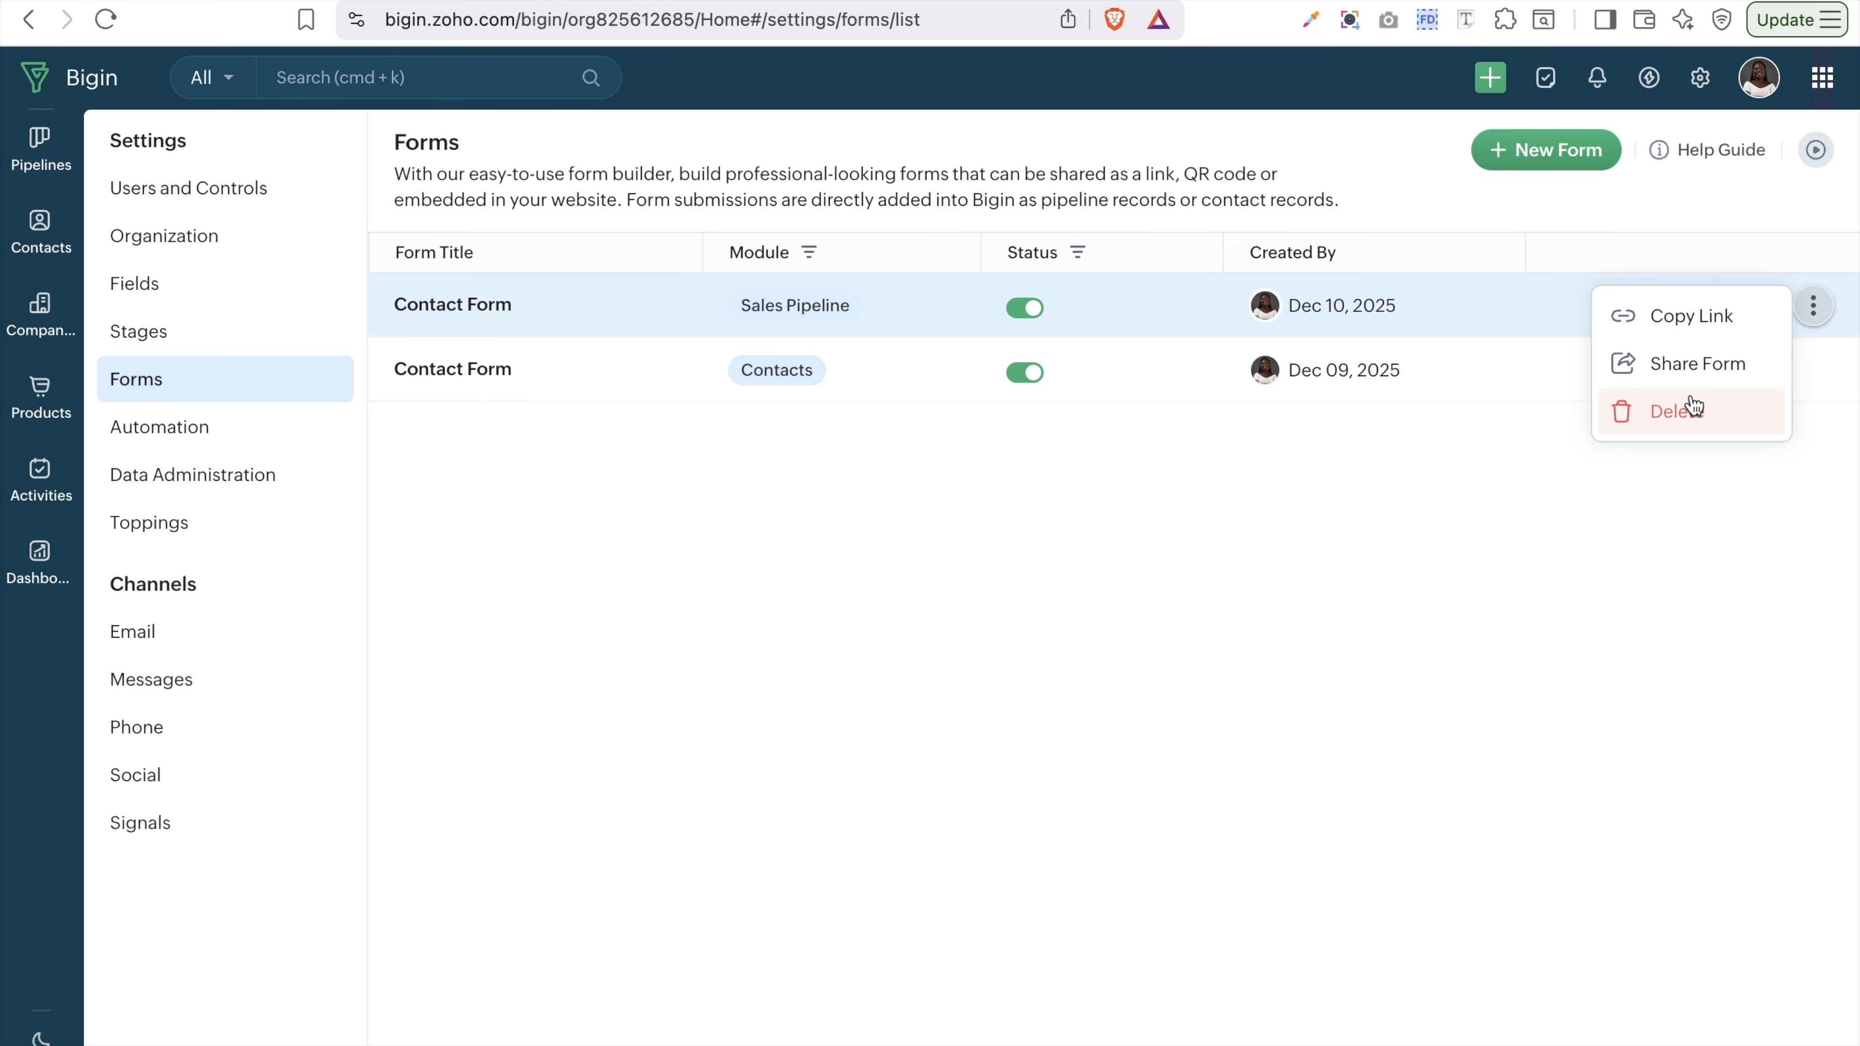
{"action": "left_click", "coordinate": [1419, 722]}
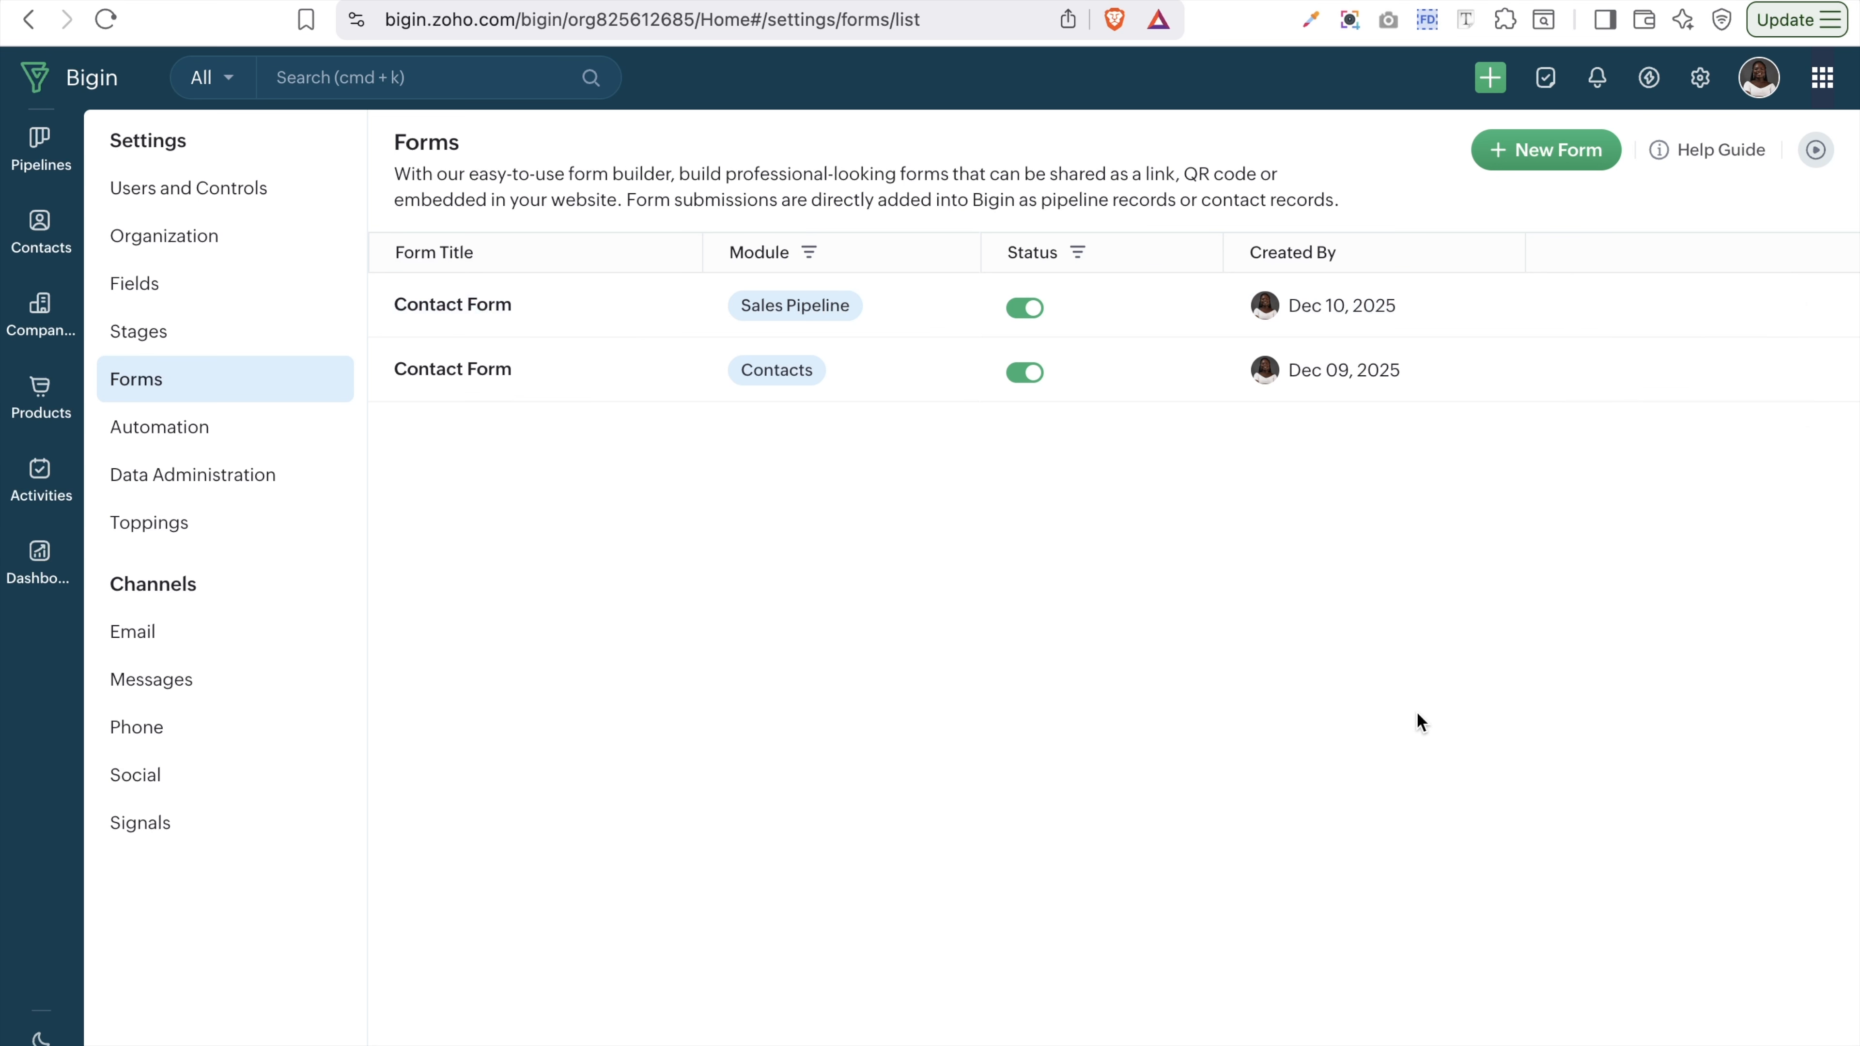